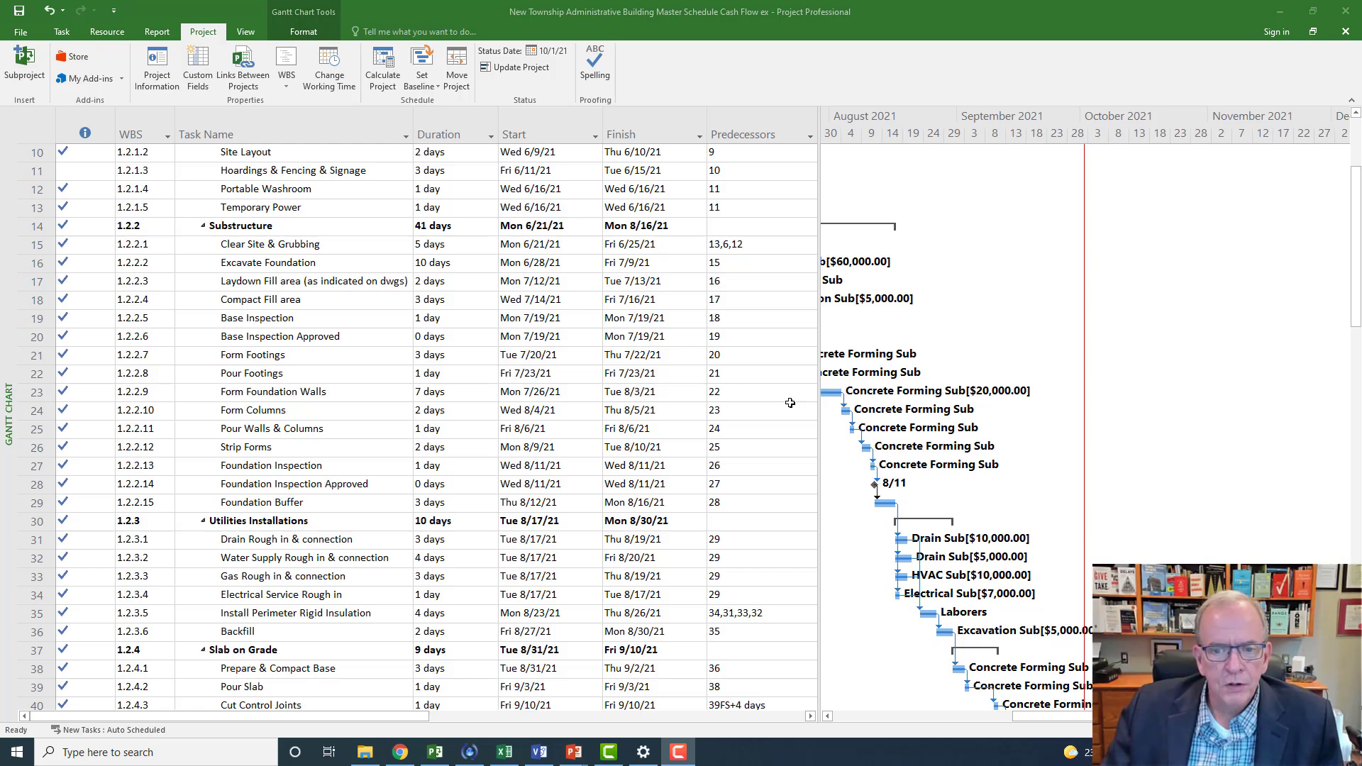
Examine the schedule's summary tasks, from the project and Pre-Construction rows to Construction, Site Mobilization and Substructure, along with the Gantt bars.
left_click_drag(820, 428, 770, 440)
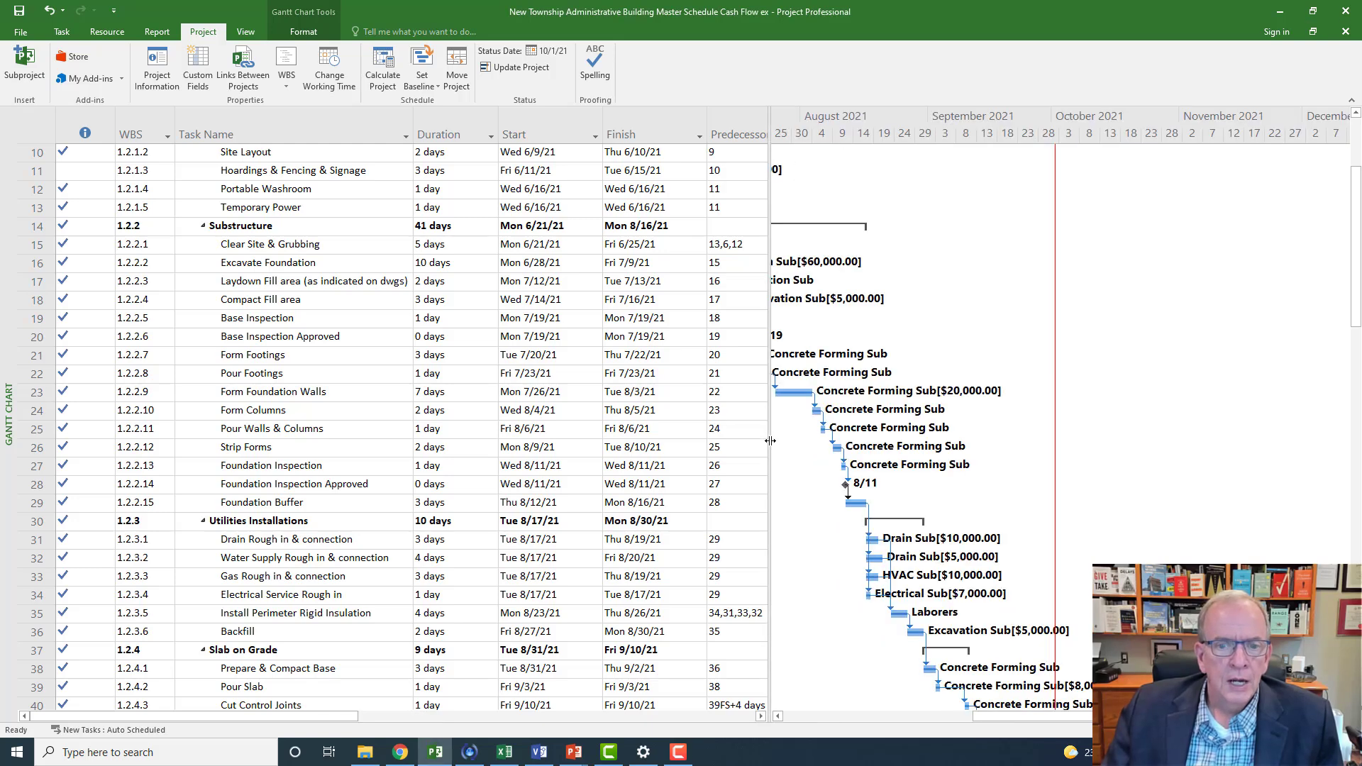
key("ctrl+Home")
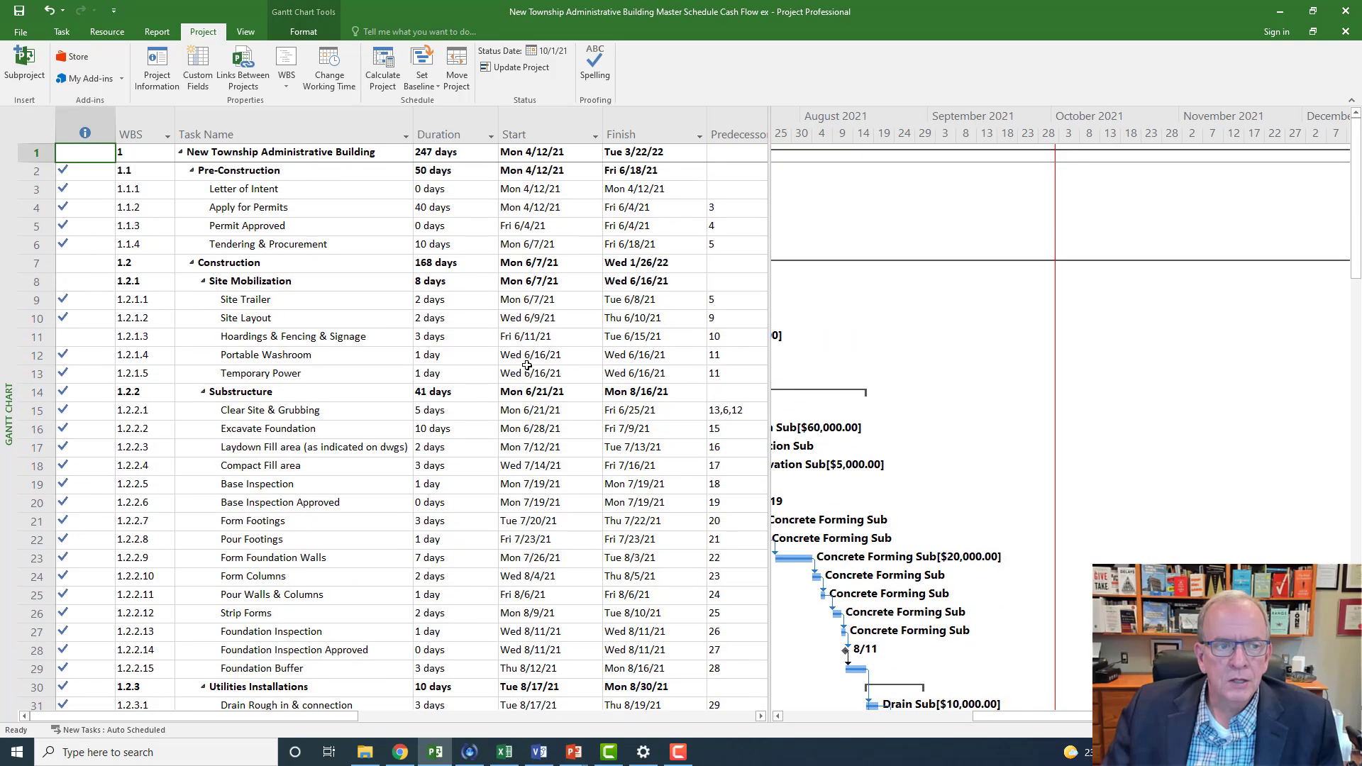
left_click(329, 156)
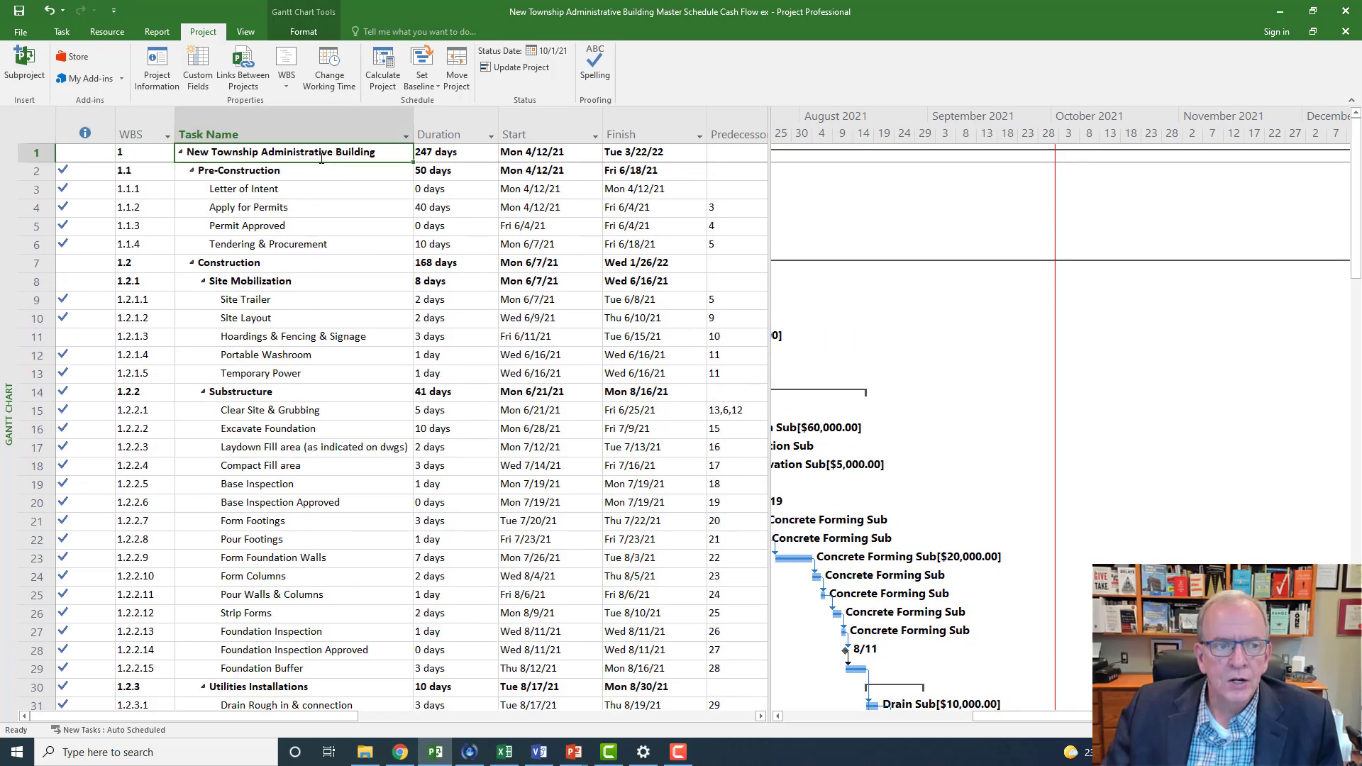
left_click(269, 175)
left_click(270, 261)
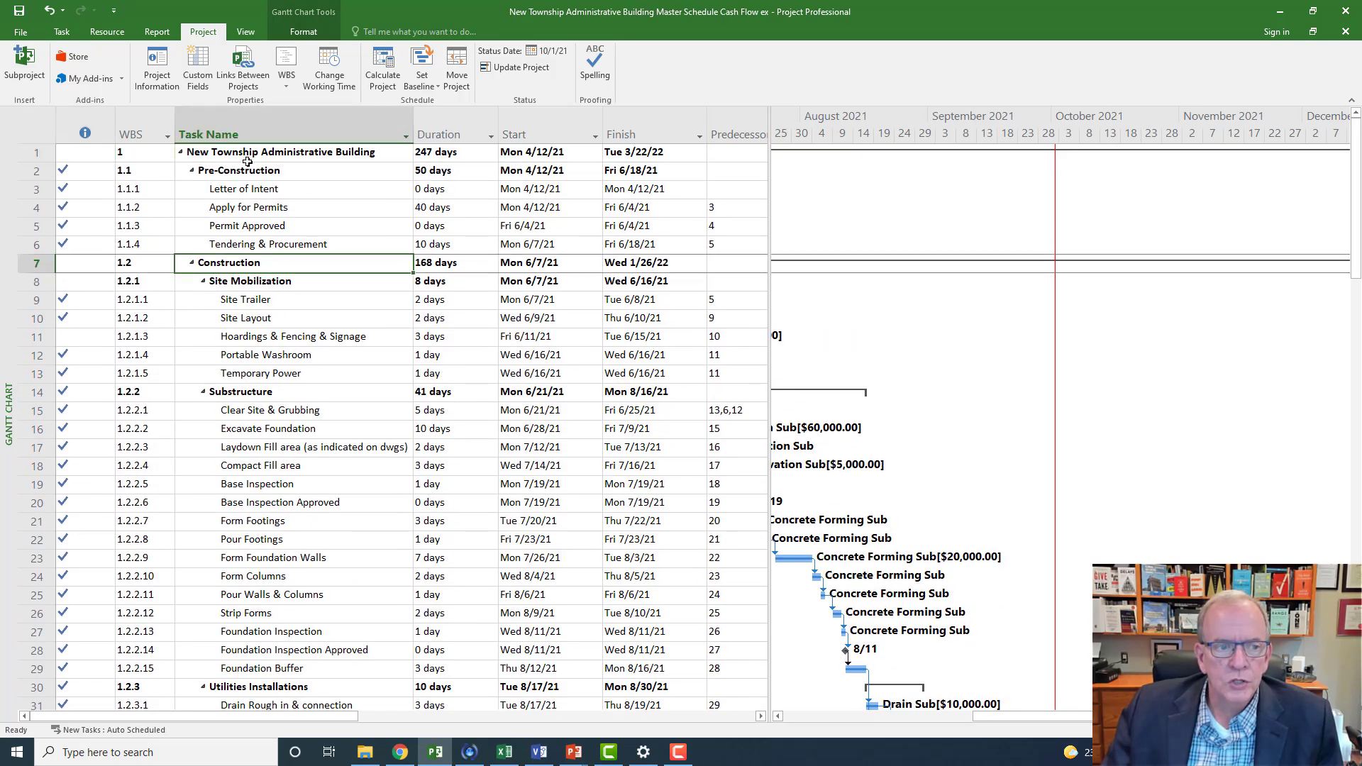
left_click(270, 170)
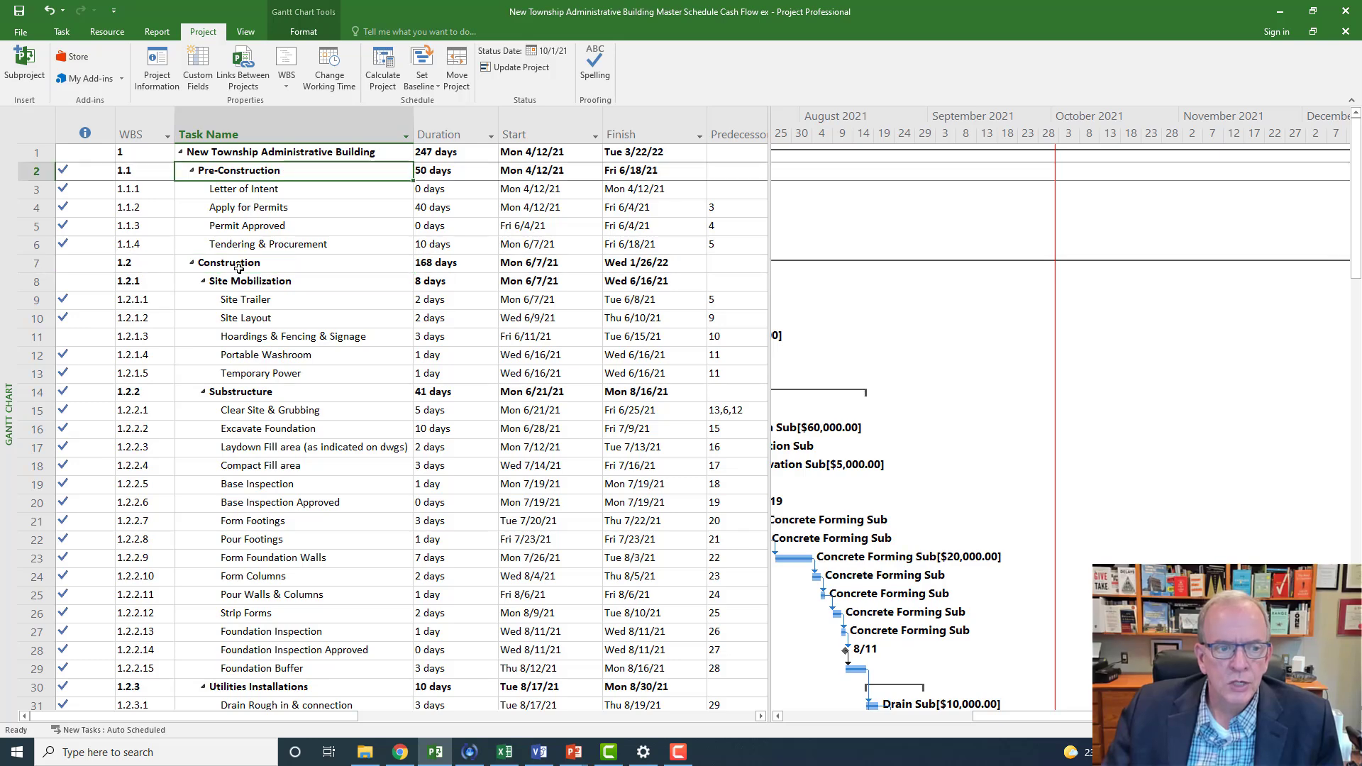
left_click(238, 268)
left_click(238, 284)
left_click(250, 388)
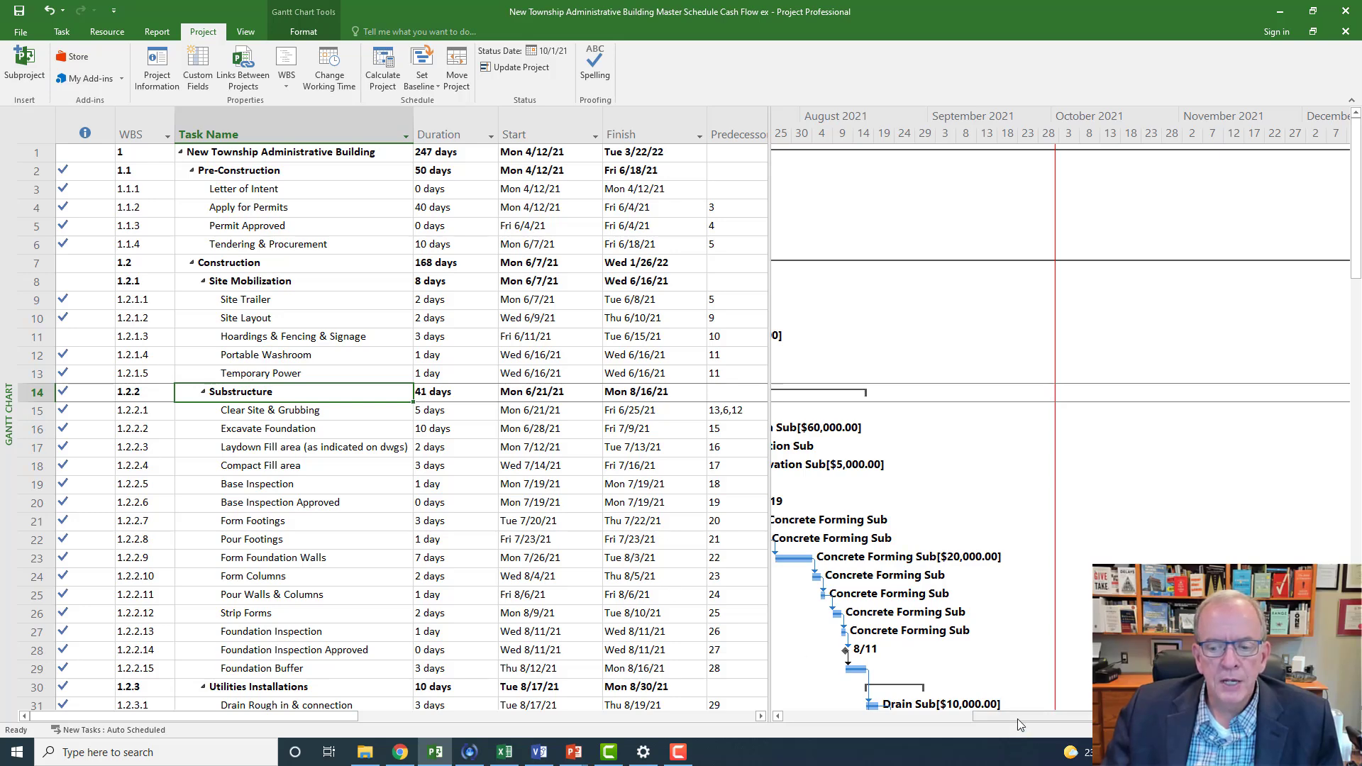
left_click_drag(1017, 718, 970, 725)
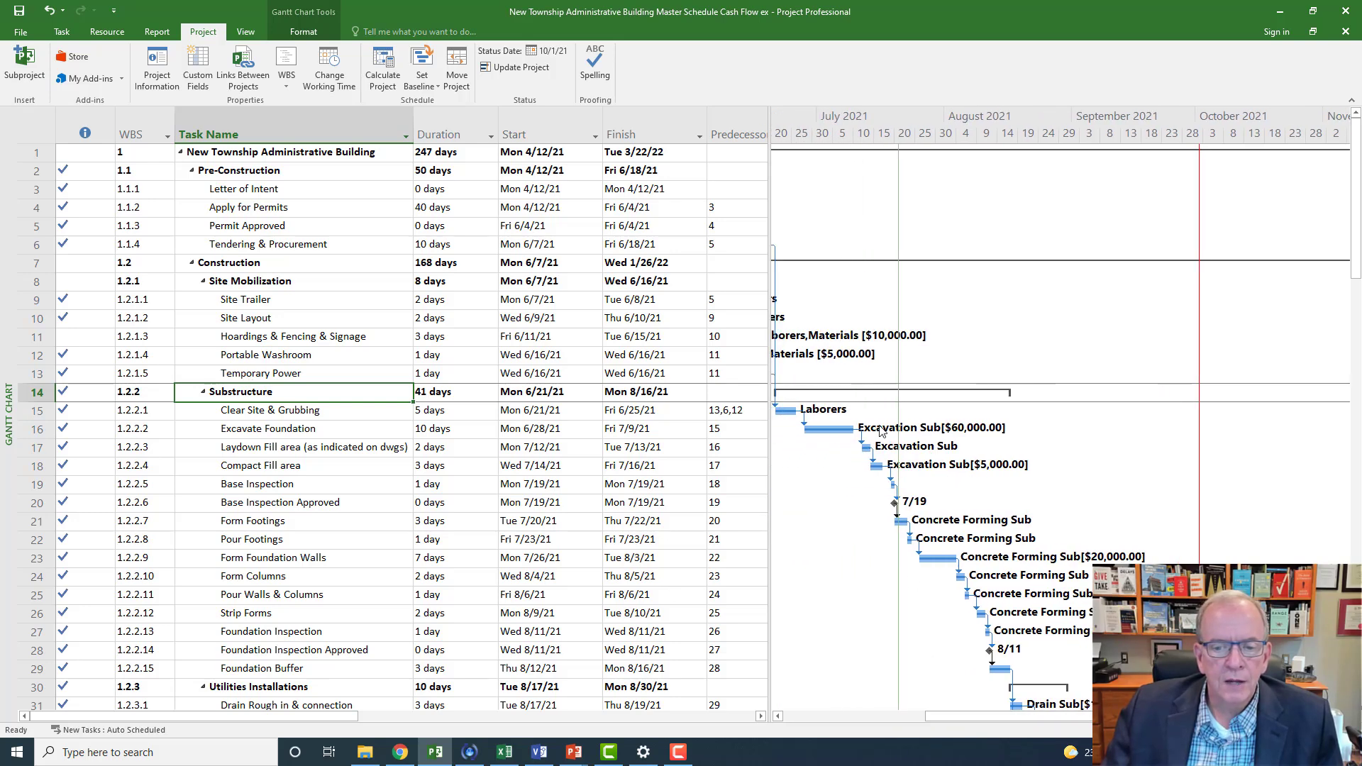
scroll(977, 542, "down", 6)
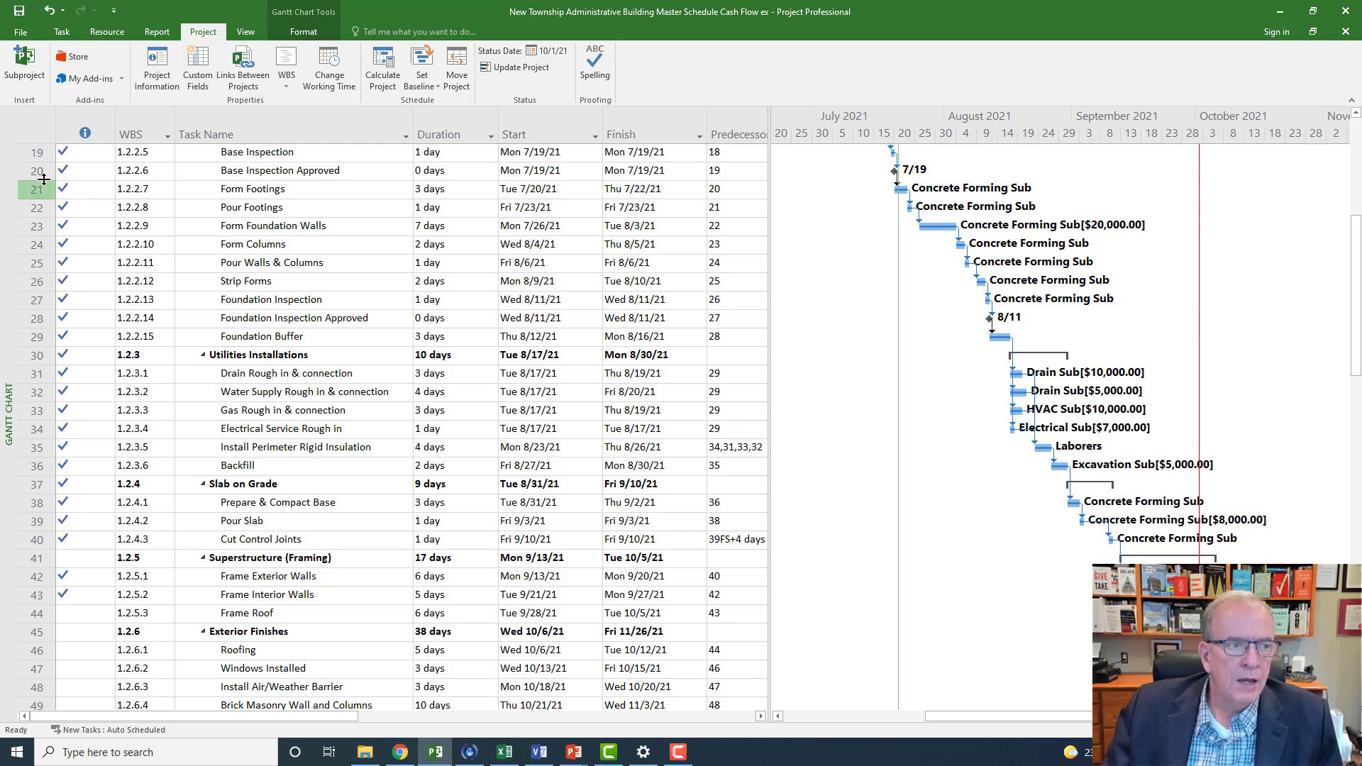
Display the Variance table for the tasks and examine its Baseline Finish and Baseline Start columns.
left_click(43, 132)
right_click(43, 133)
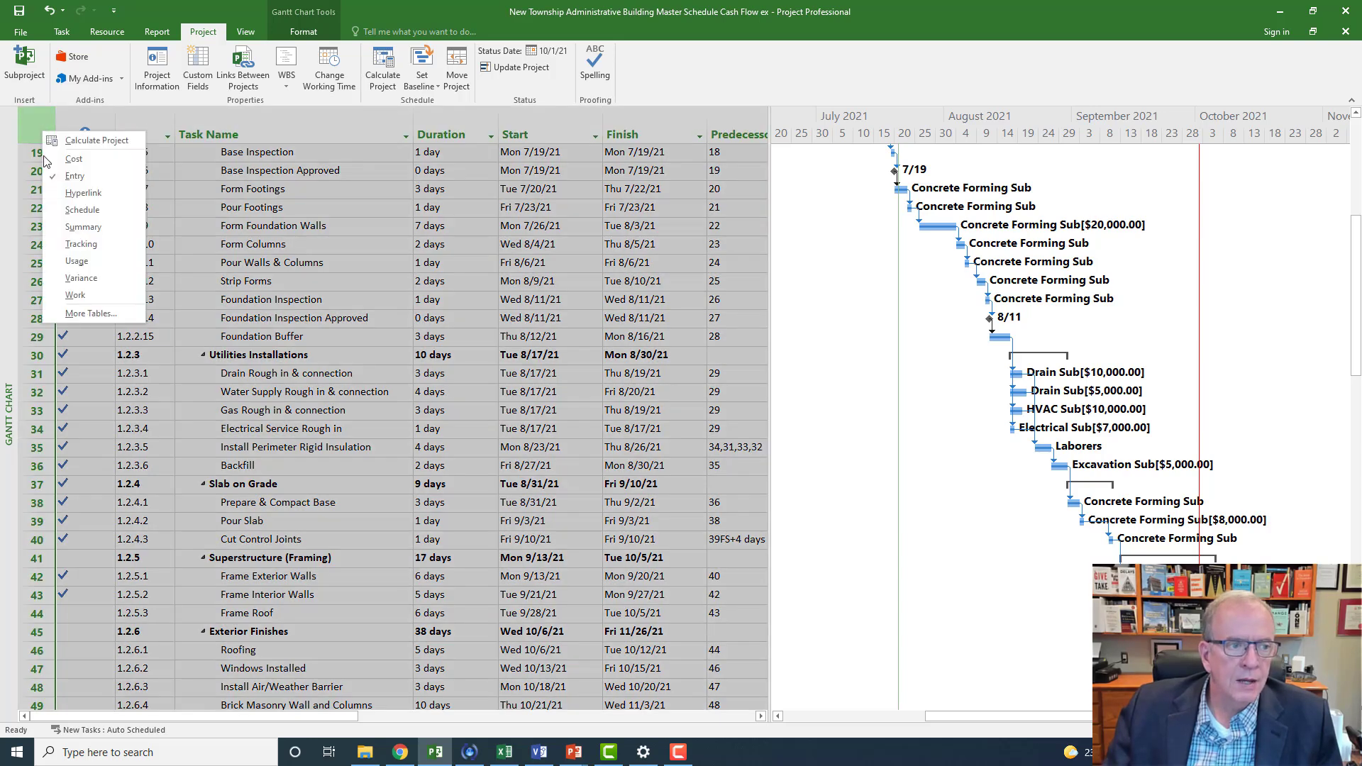
left_click(76, 278)
left_click(560, 134)
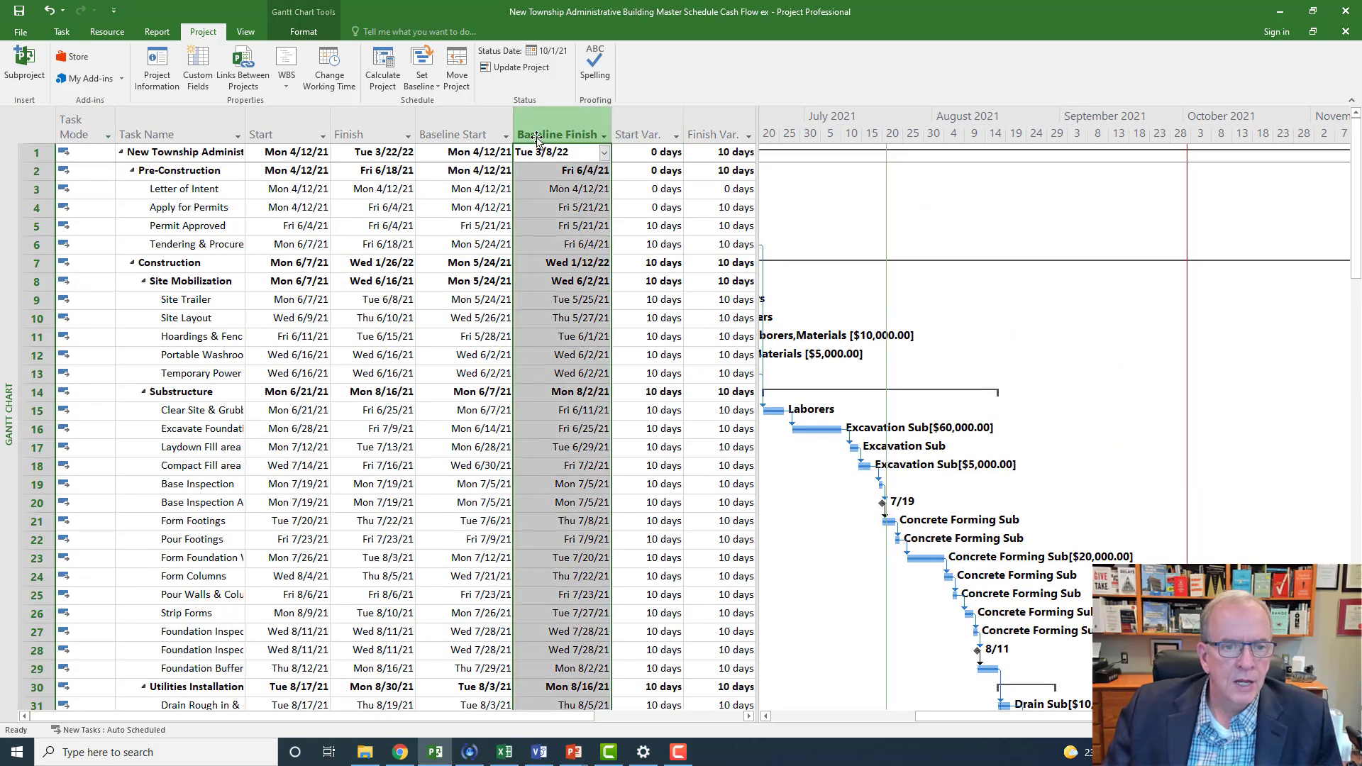
left_click(485, 123)
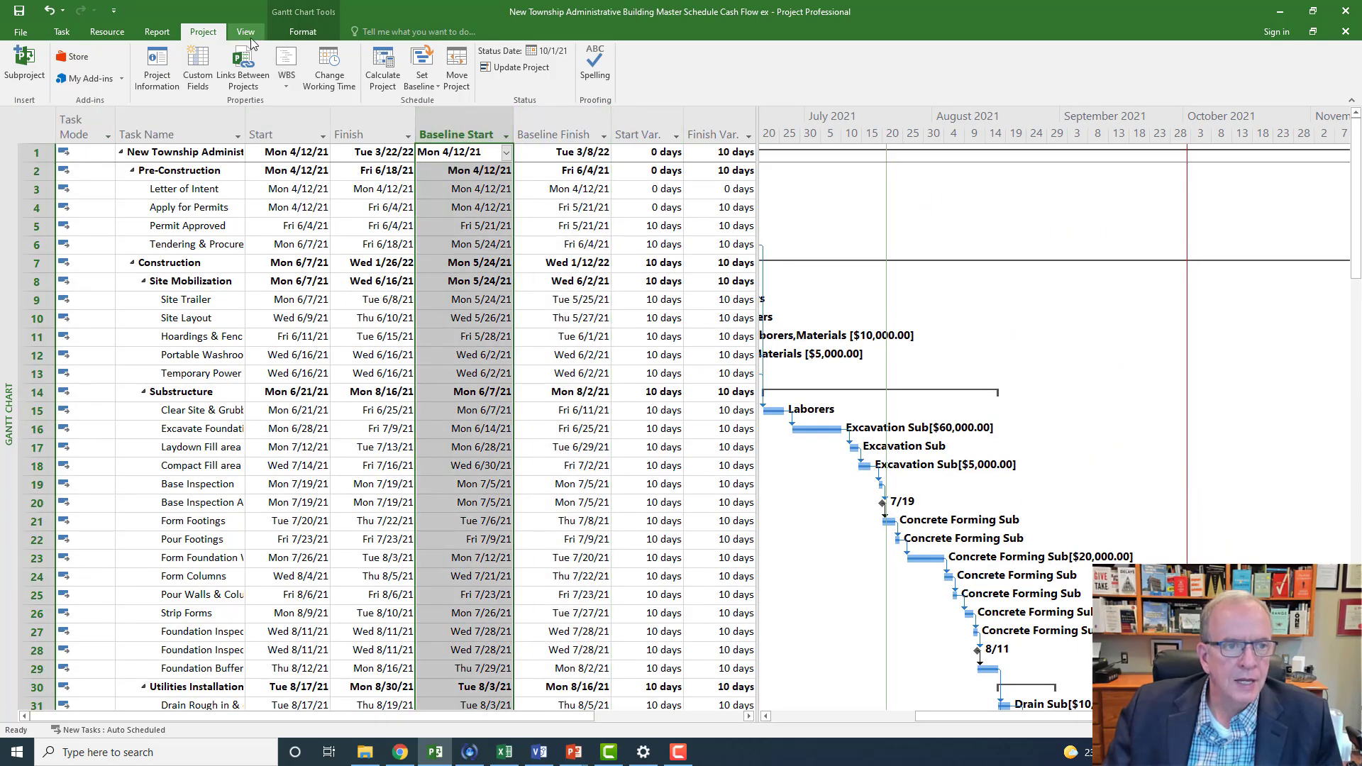
View the project's Set Baseline settings and close them without saving a new baseline.
left_click(431, 78)
left_click(434, 101)
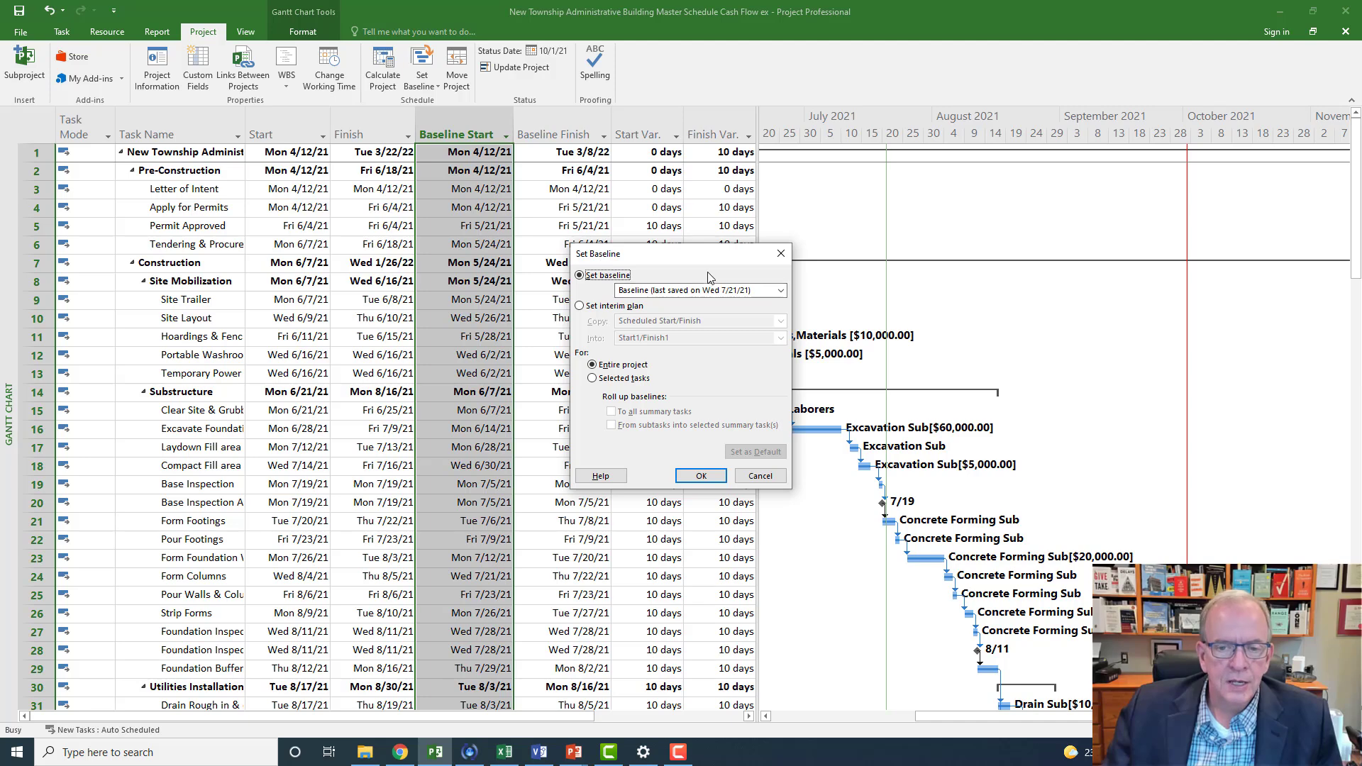
left_click(780, 253)
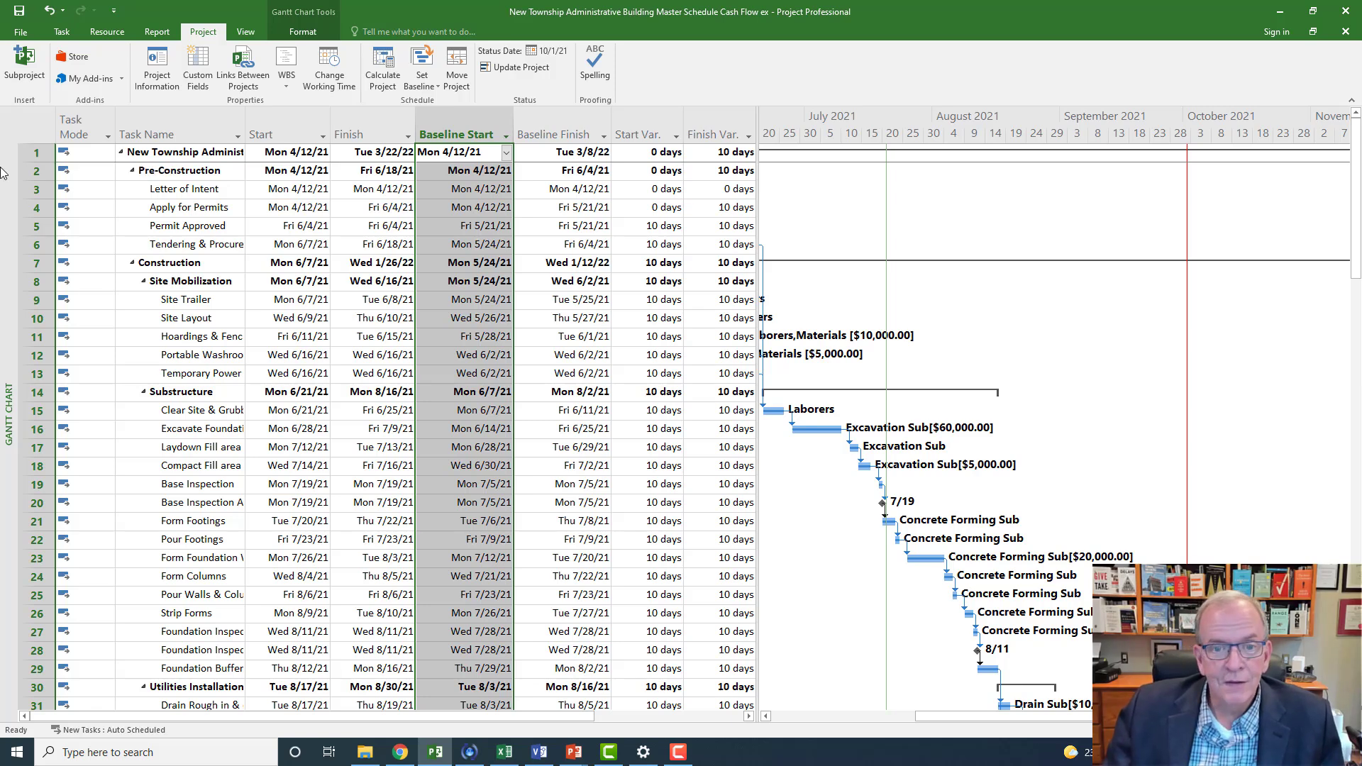
Switch the task table to Cost and widen the table area to reveal the Actual and Remaining columns beyond Baseline and Variance.
left_click(43, 116)
right_click(43, 117)
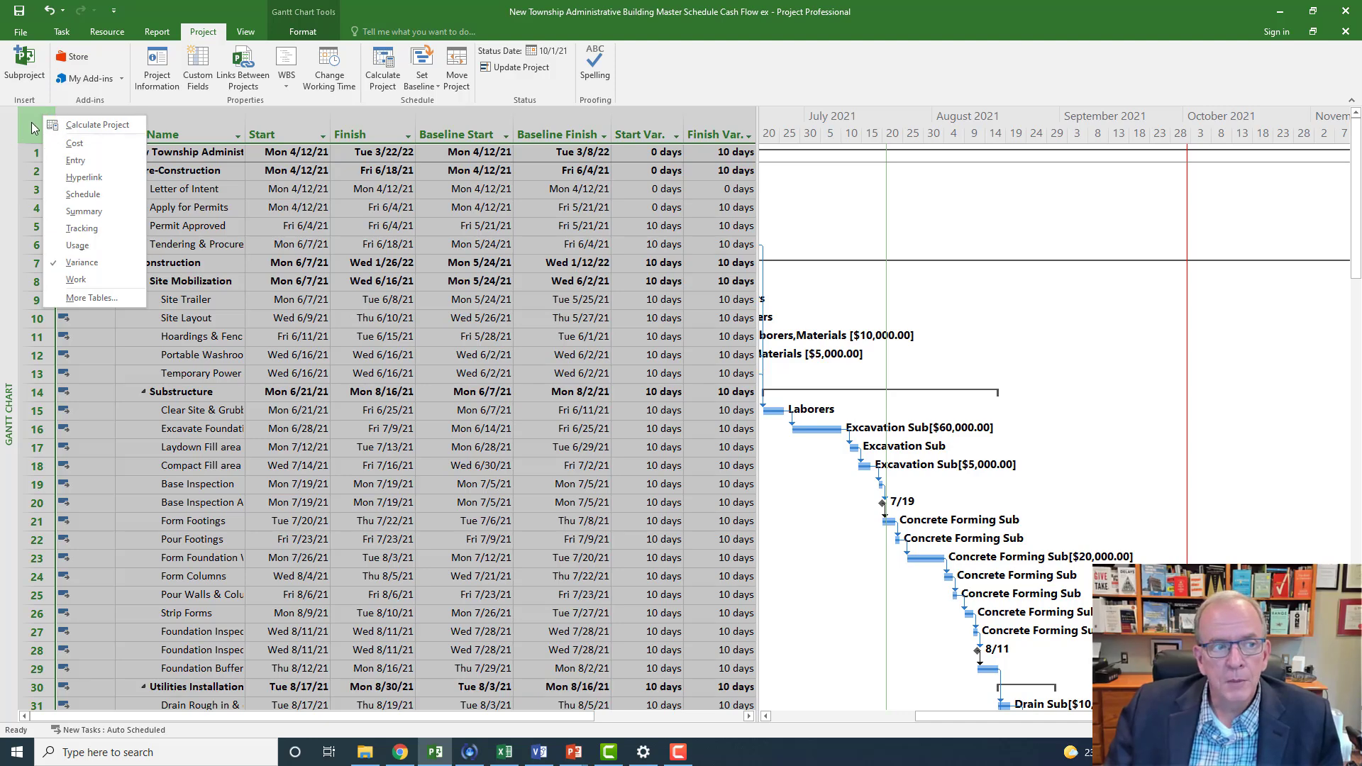
left_click(33, 118)
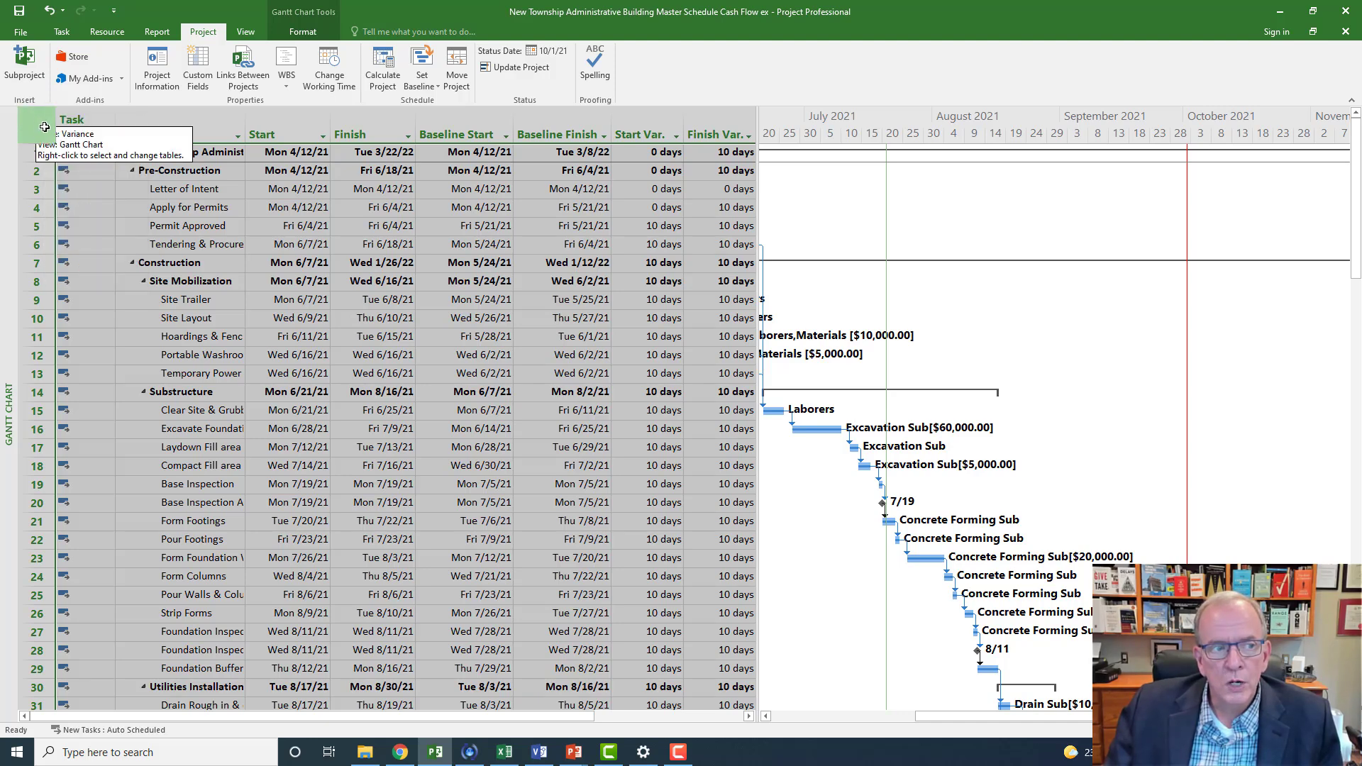
right_click(38, 123)
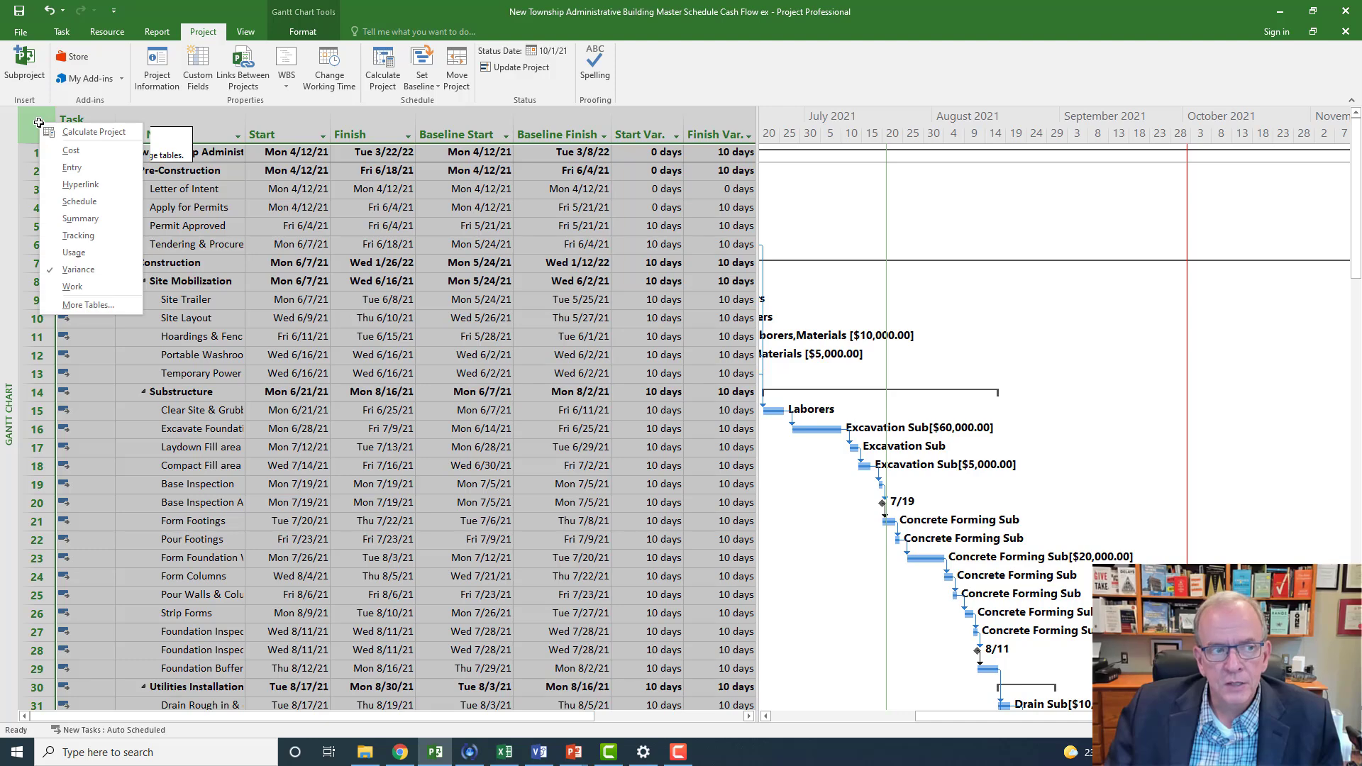
left_click(70, 150)
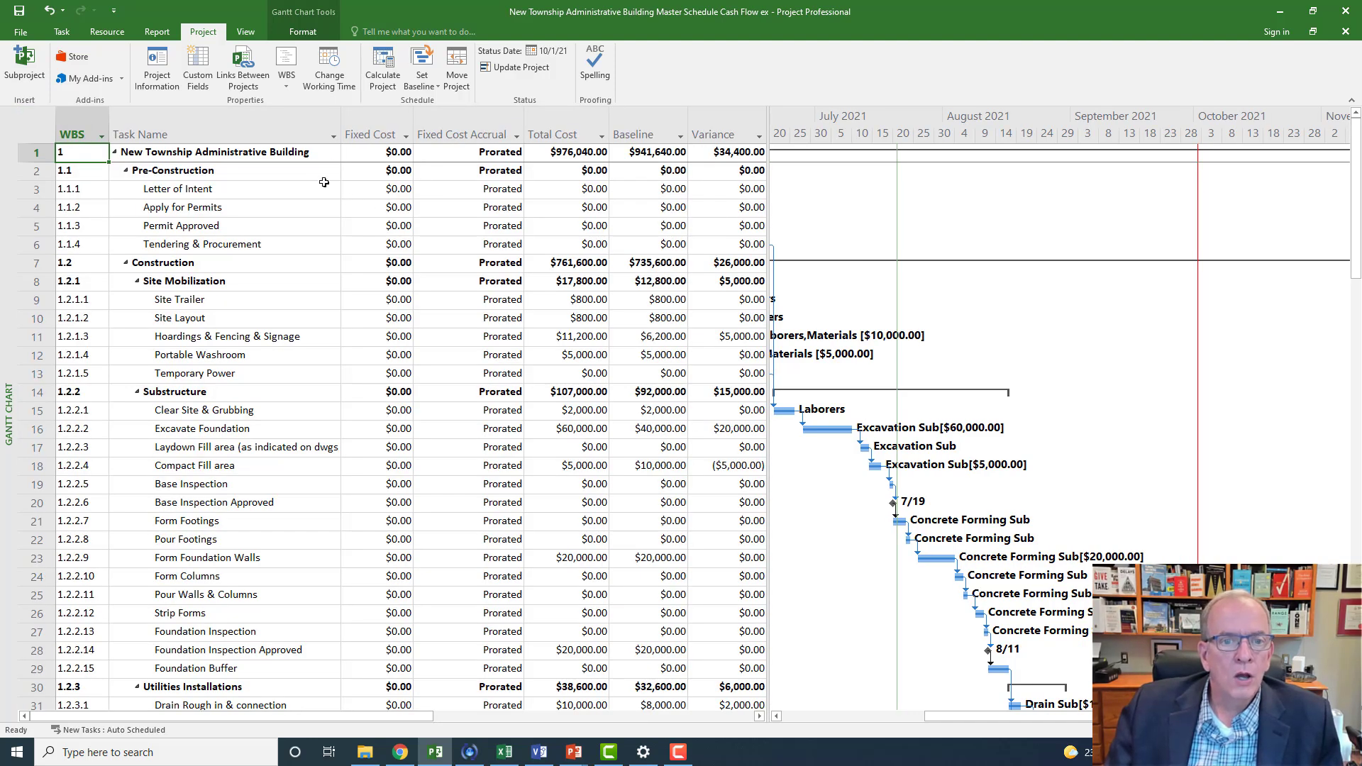
left_click(667, 137)
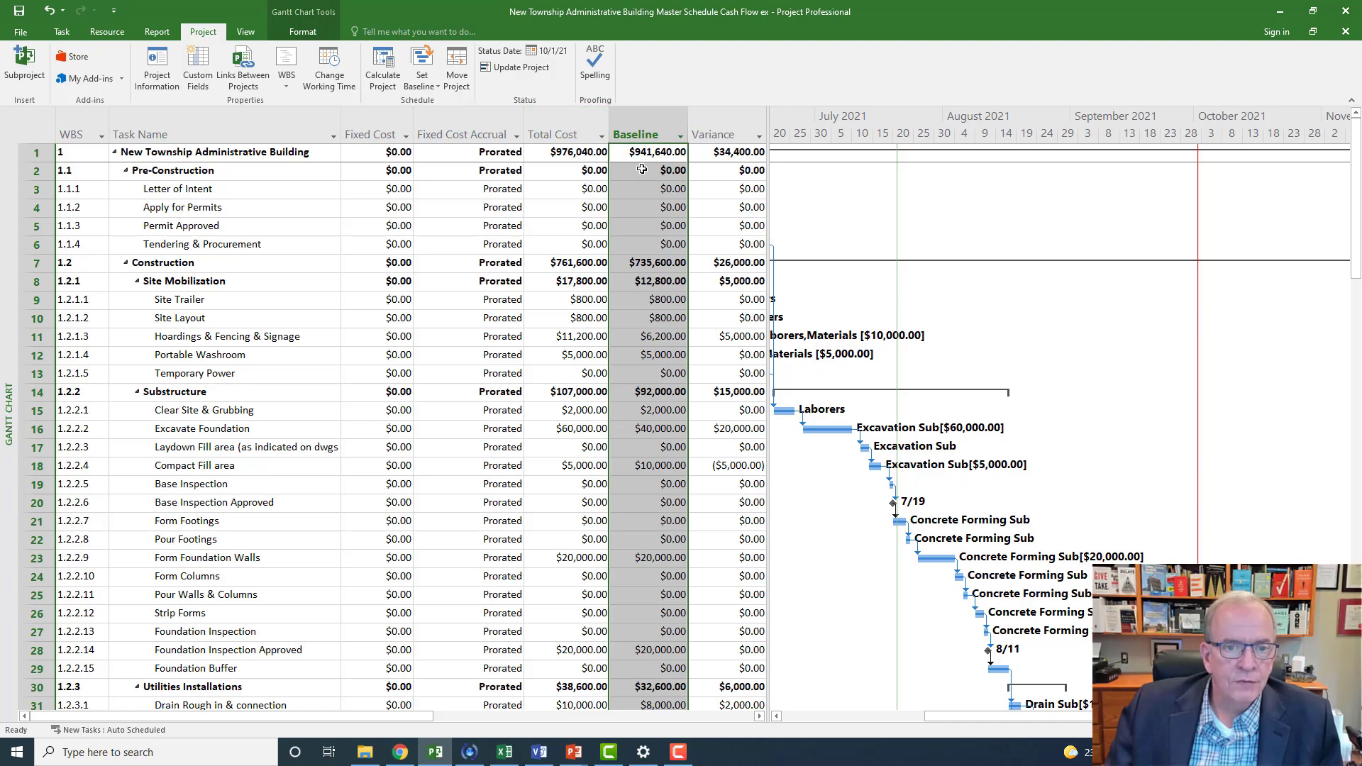
left_click_drag(769, 177, 949, 176)
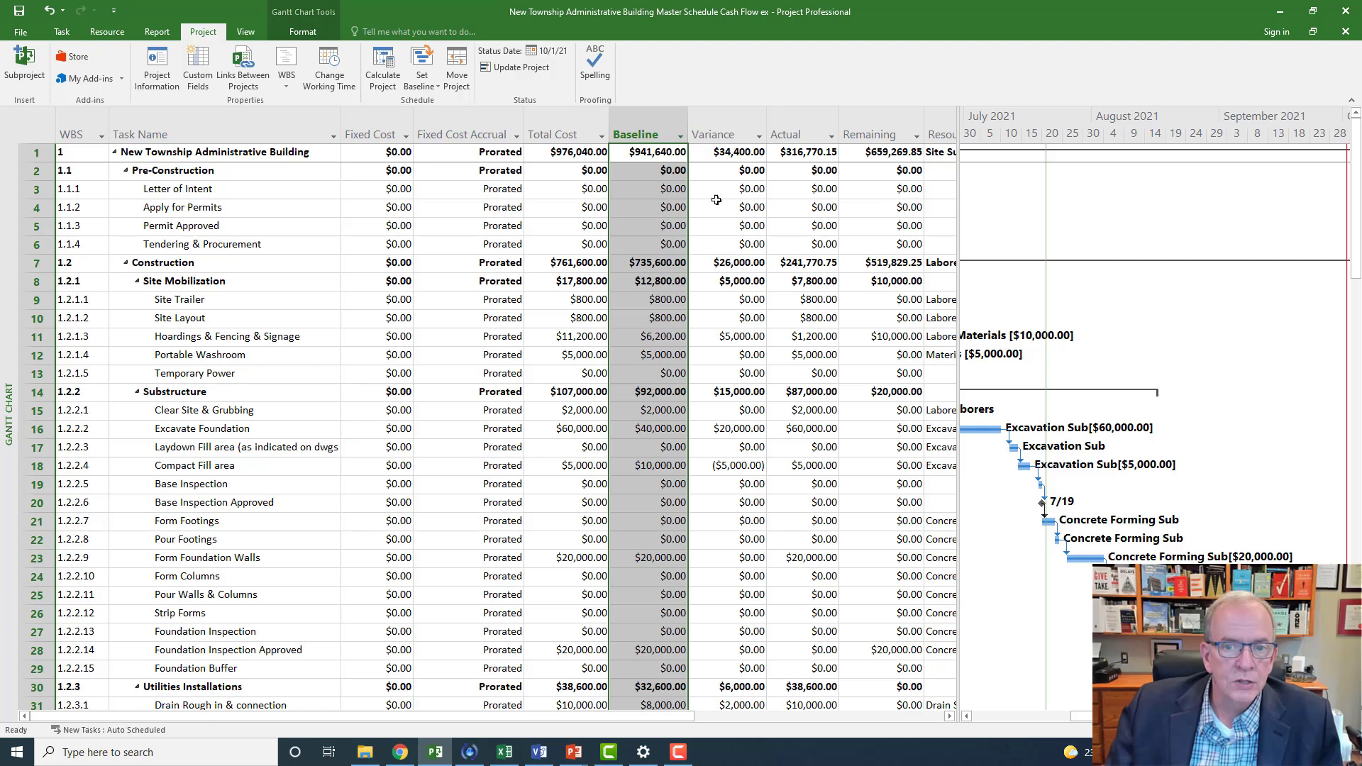
Examine the project summary task's cost variance, baseline cost, total cost and actual cost.
left_click(729, 153)
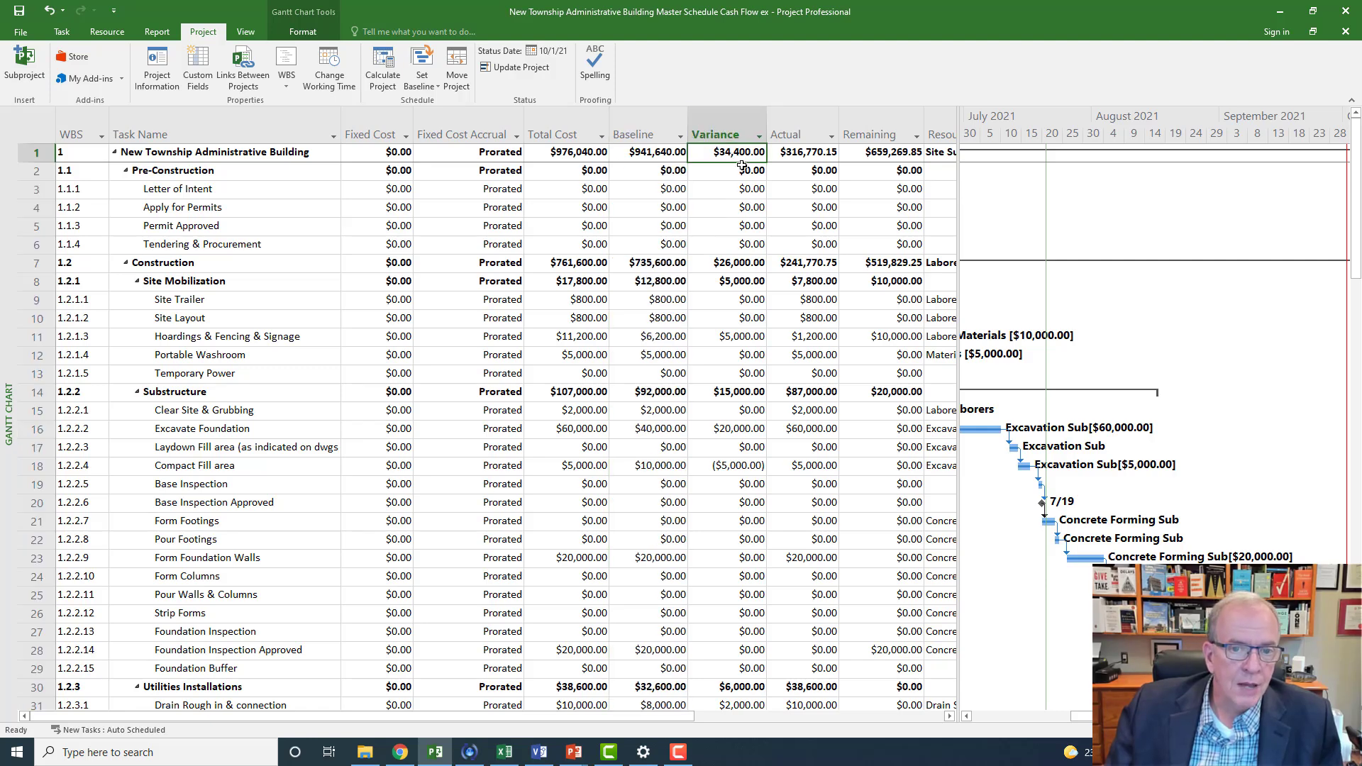
left_click(652, 154)
left_click(576, 156)
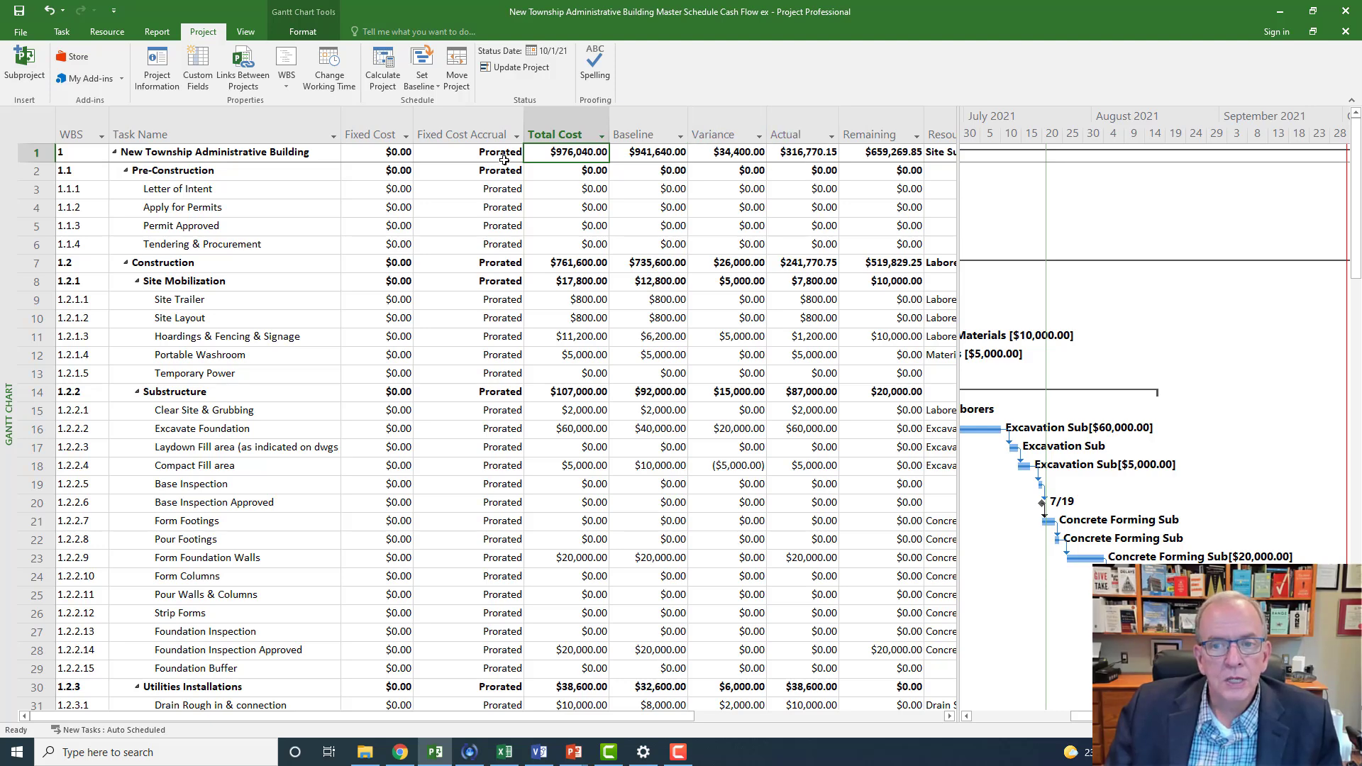
left_click(799, 153)
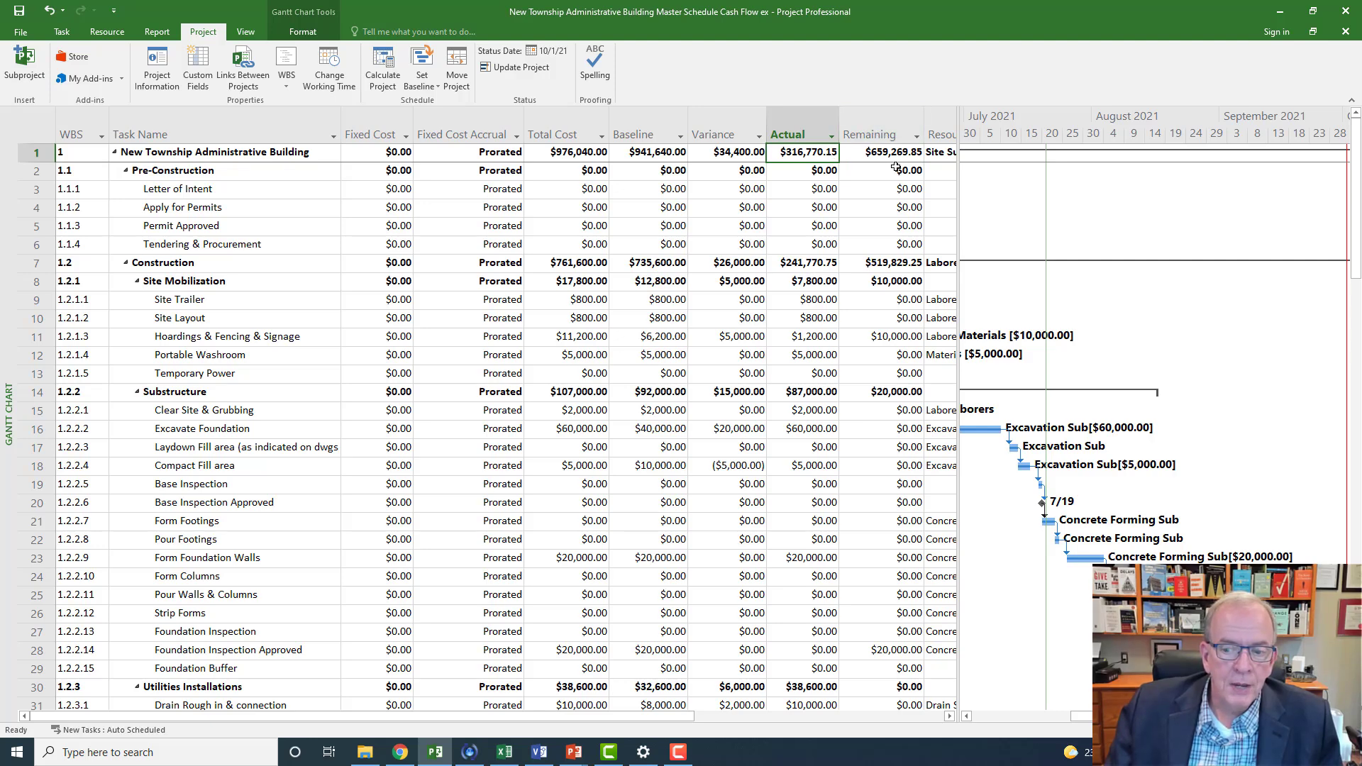
Review task costs against the Gantt status date, then inspect the cost variances of Hoardings & Fencing & Signage and Compact Fill area.
scroll(1275, 327, "down", 5)
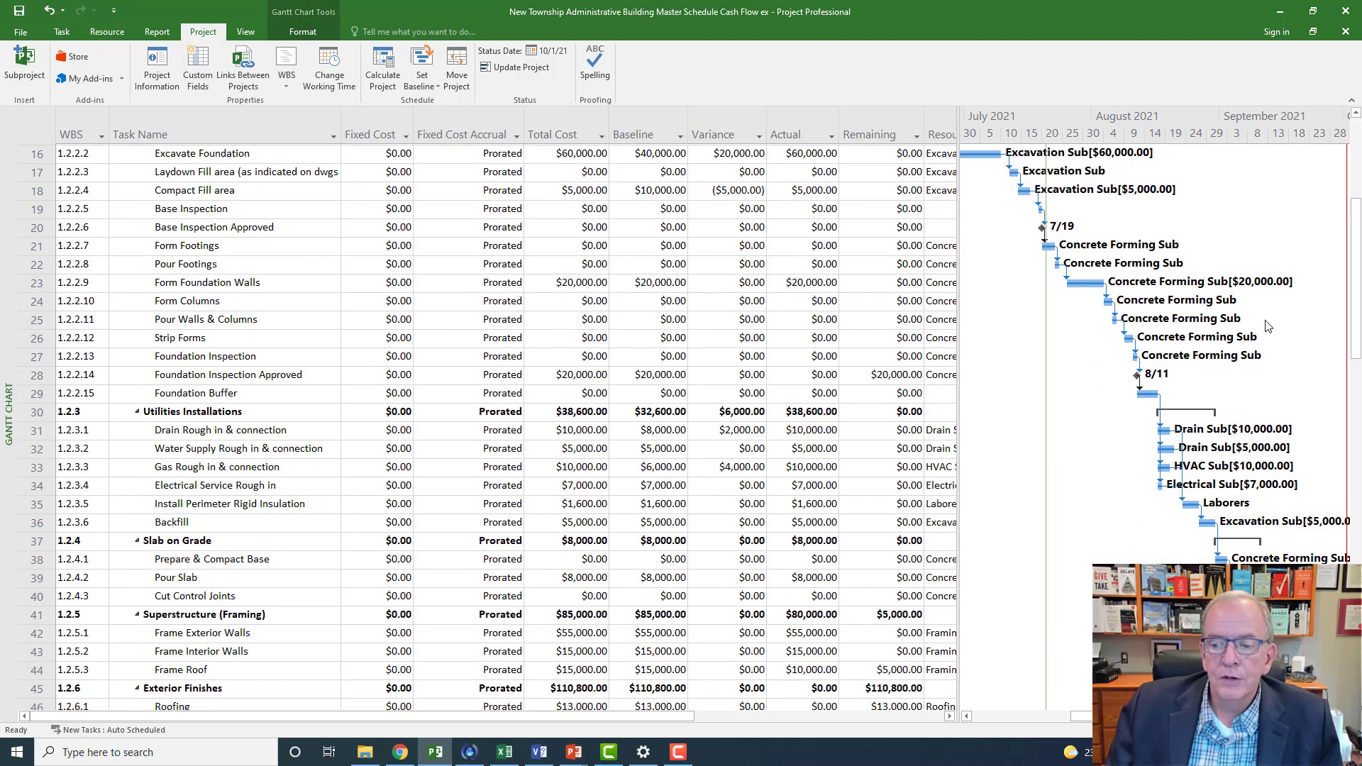
left_click_drag(1081, 717, 1096, 717)
scroll(1199, 532, "down", 4)
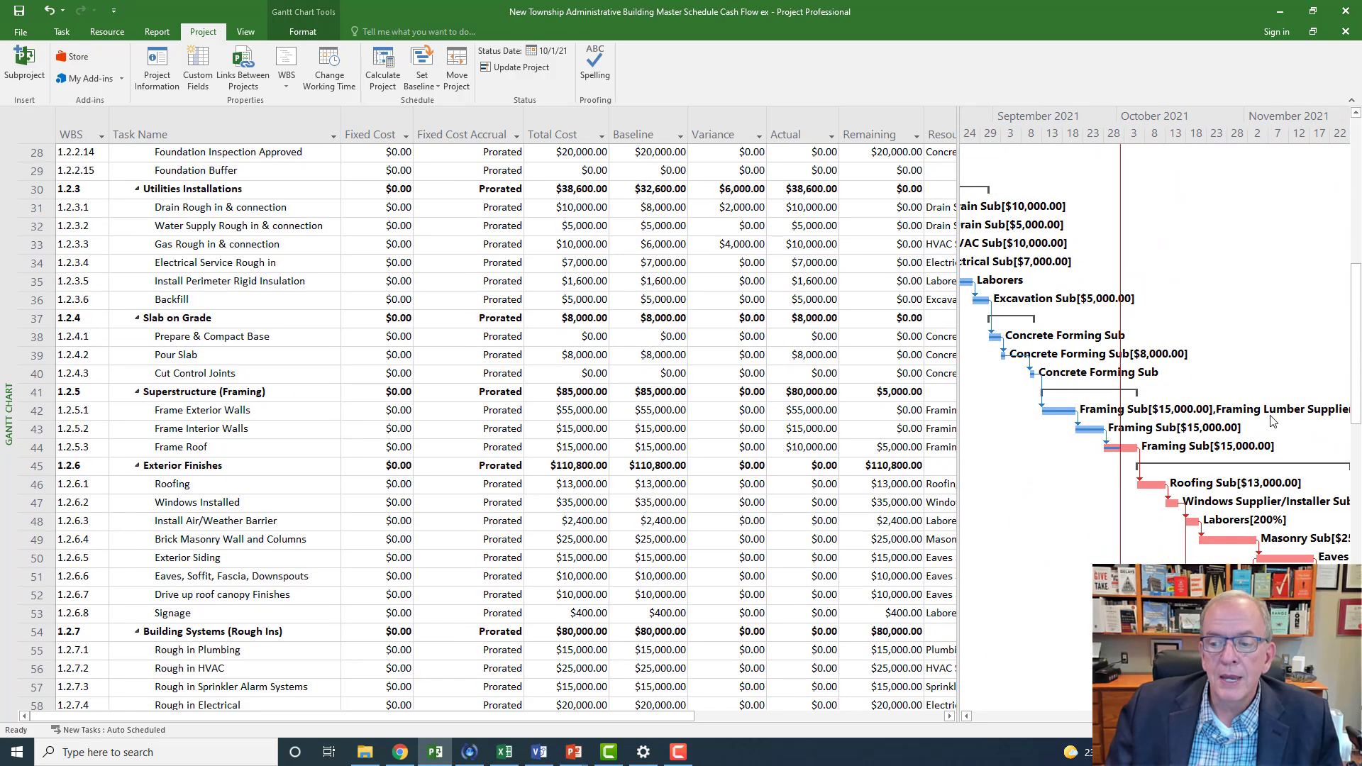
scroll(780, 298, "up", 9)
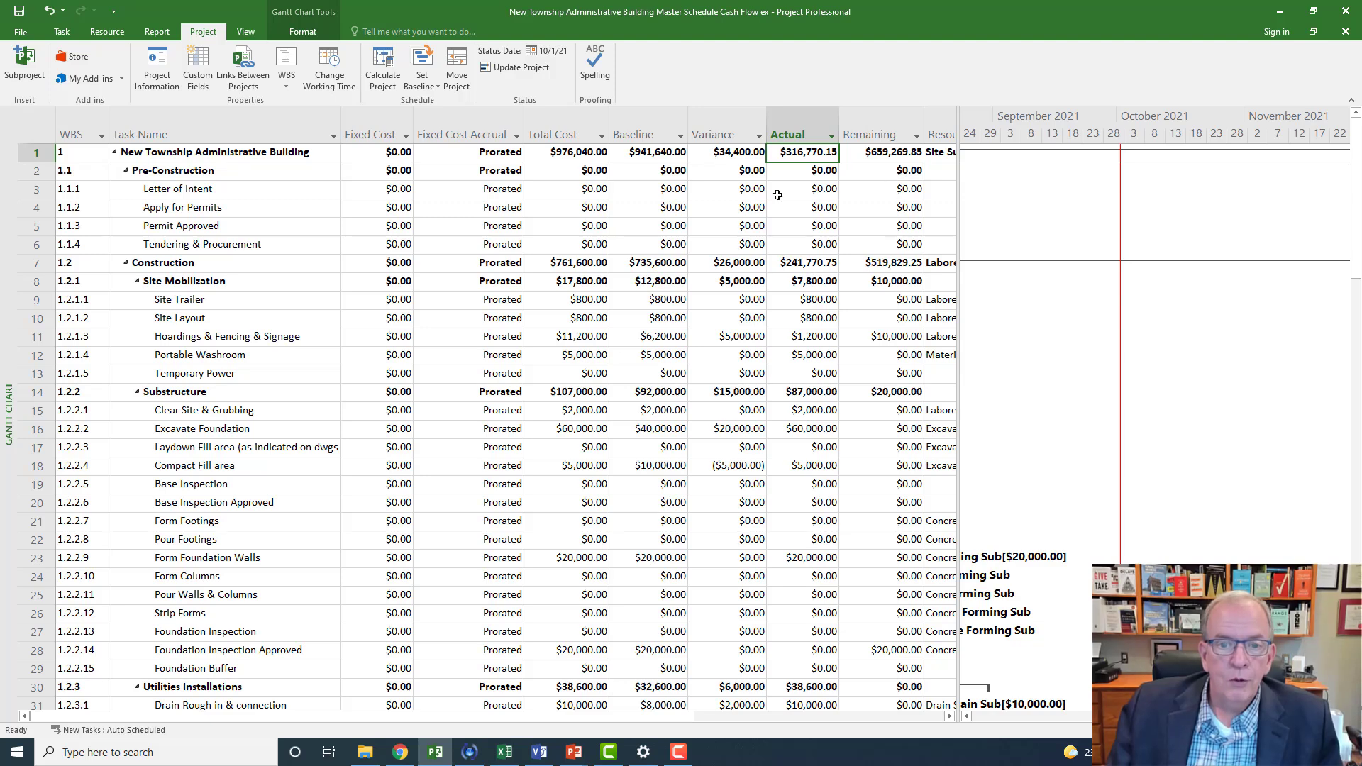
left_click(742, 338)
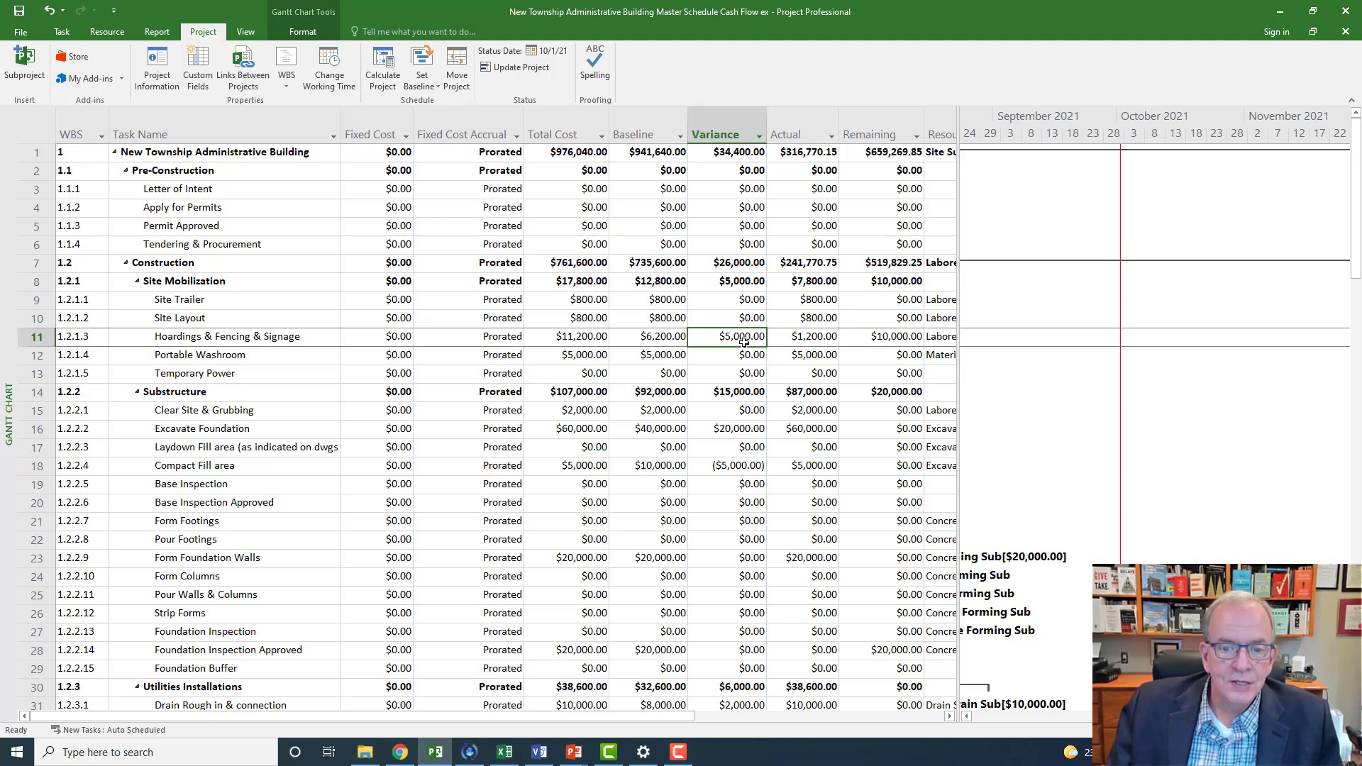
left_click(741, 463)
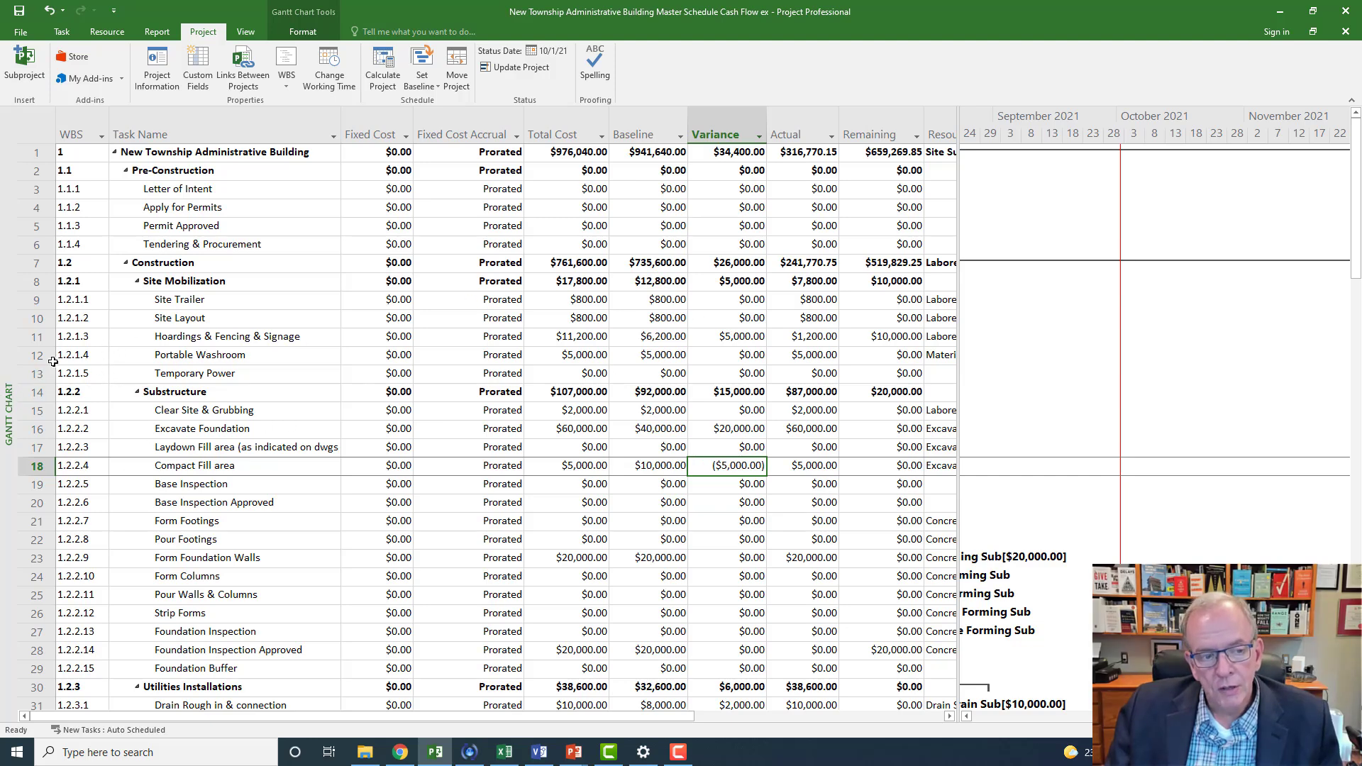
Switch to the Resource Sheet view and display its Entry table.
right_click(4, 380)
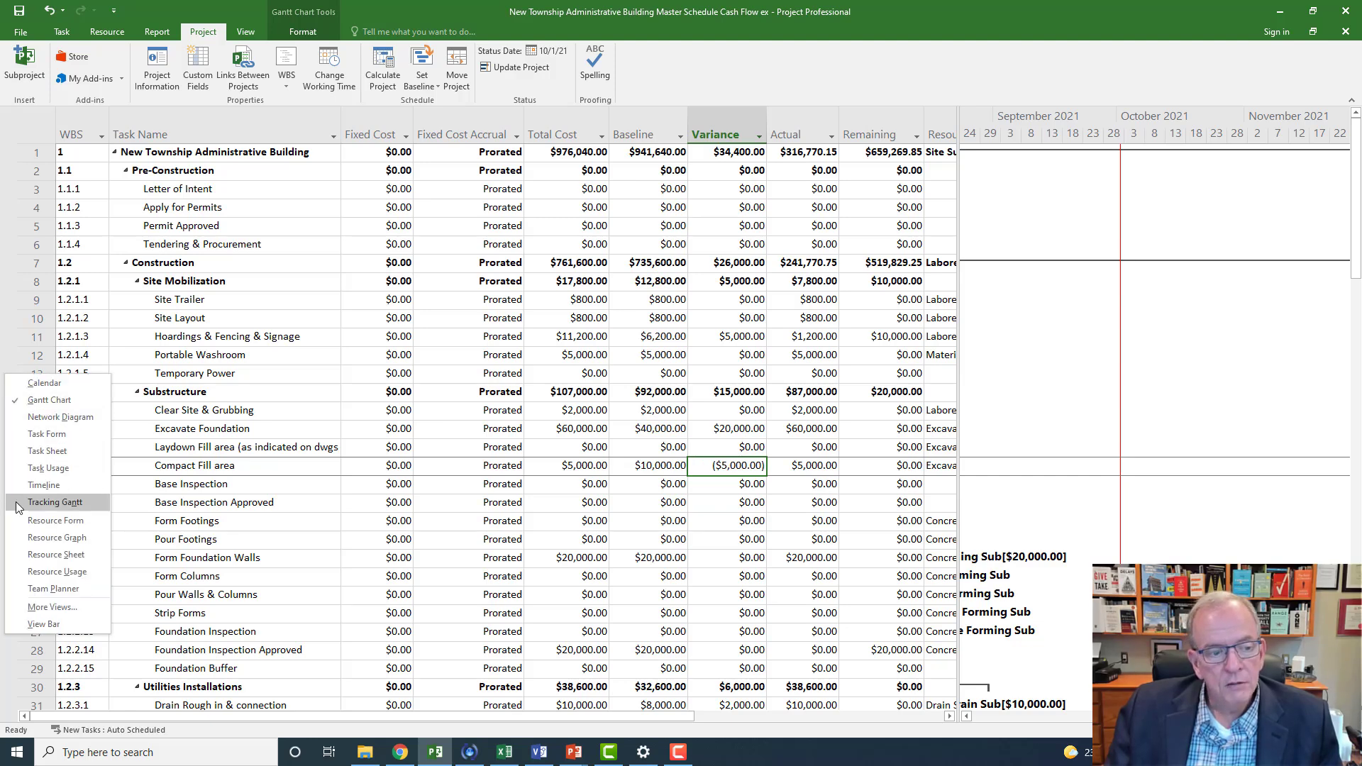
left_click(24, 555)
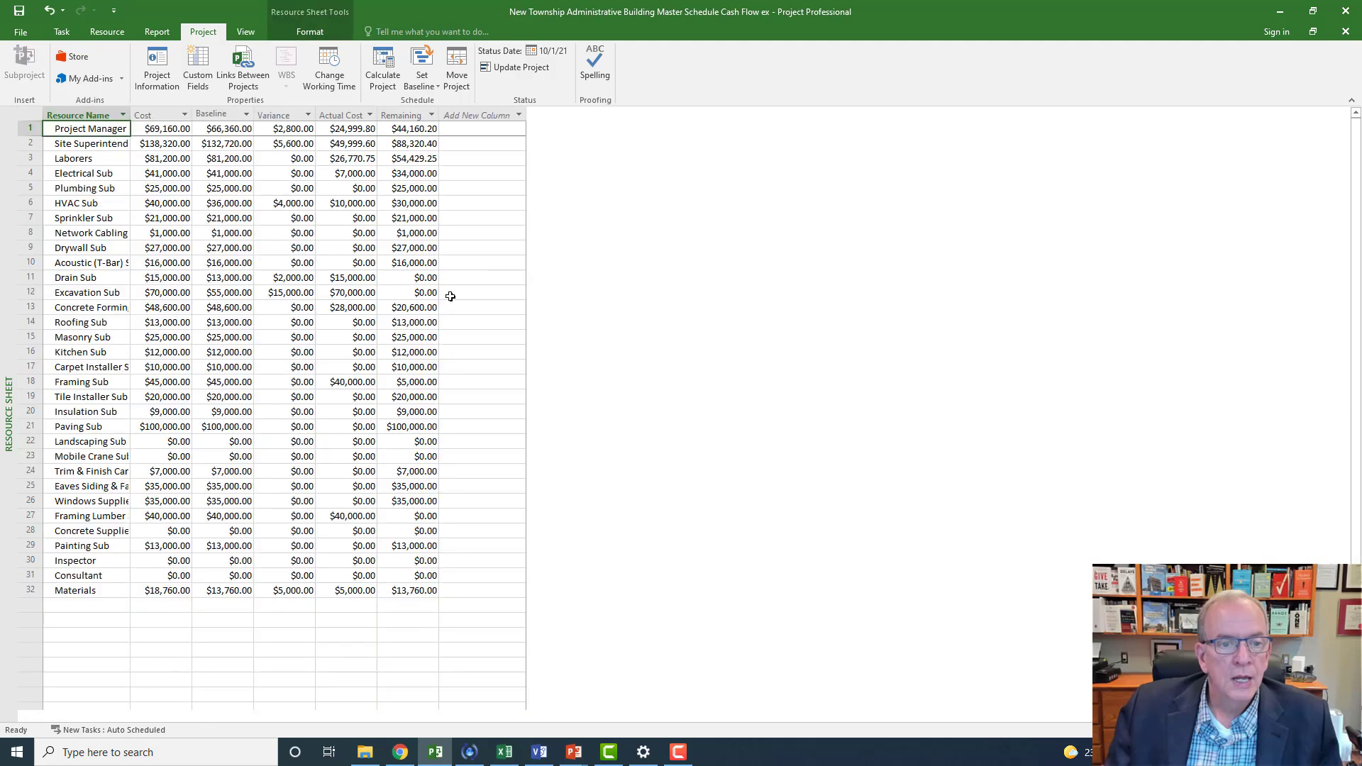
left_click(33, 117)
right_click(33, 118)
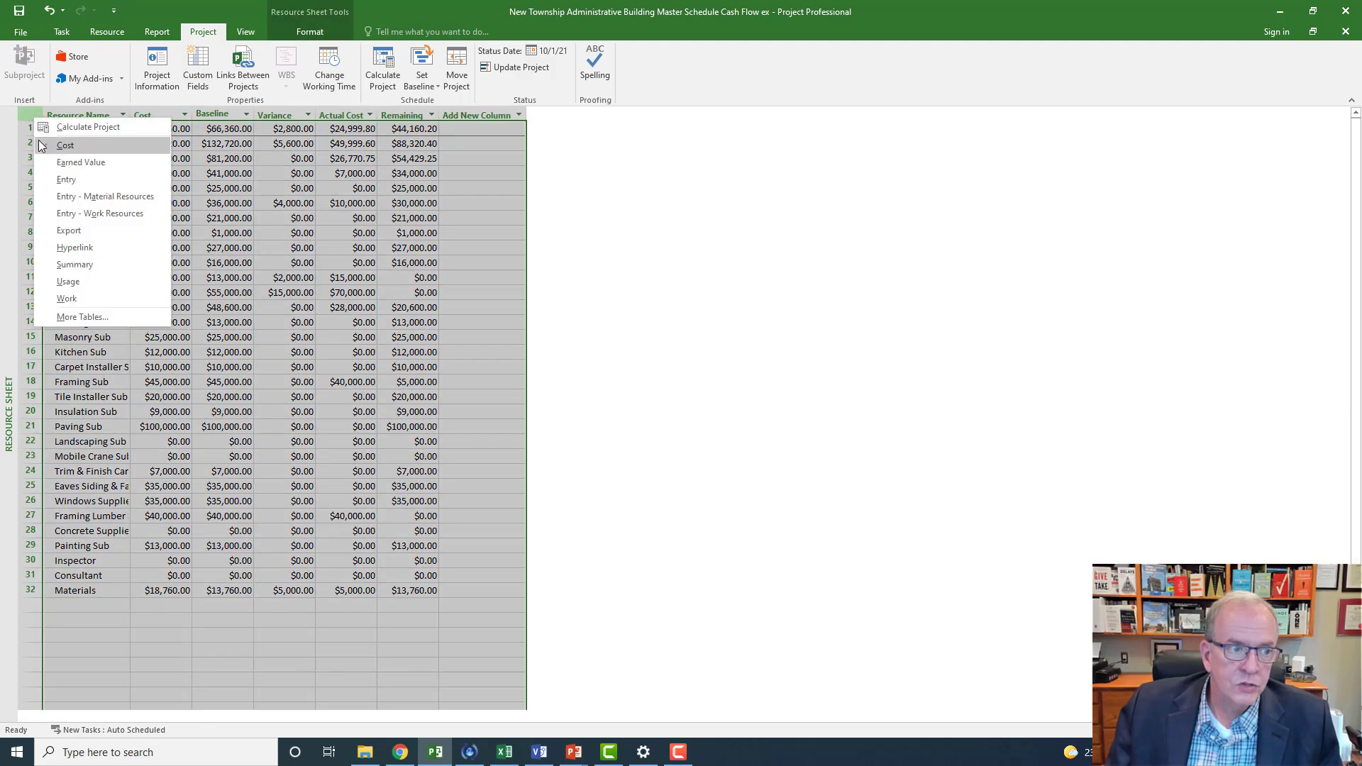
left_click(47, 179)
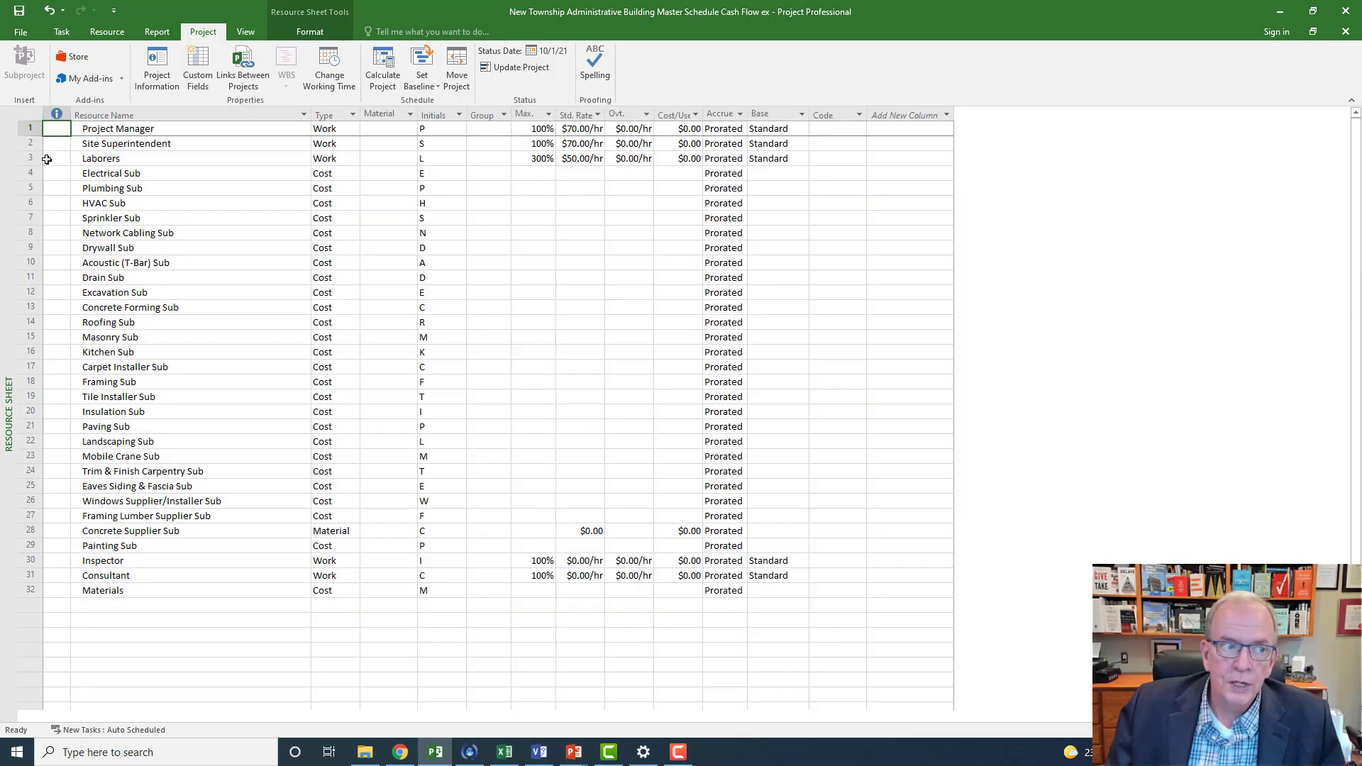
Display the resource Cost table and examine the variances of the Project Manager, Site Superintendent and Plumbing Sub.
left_click(34, 116)
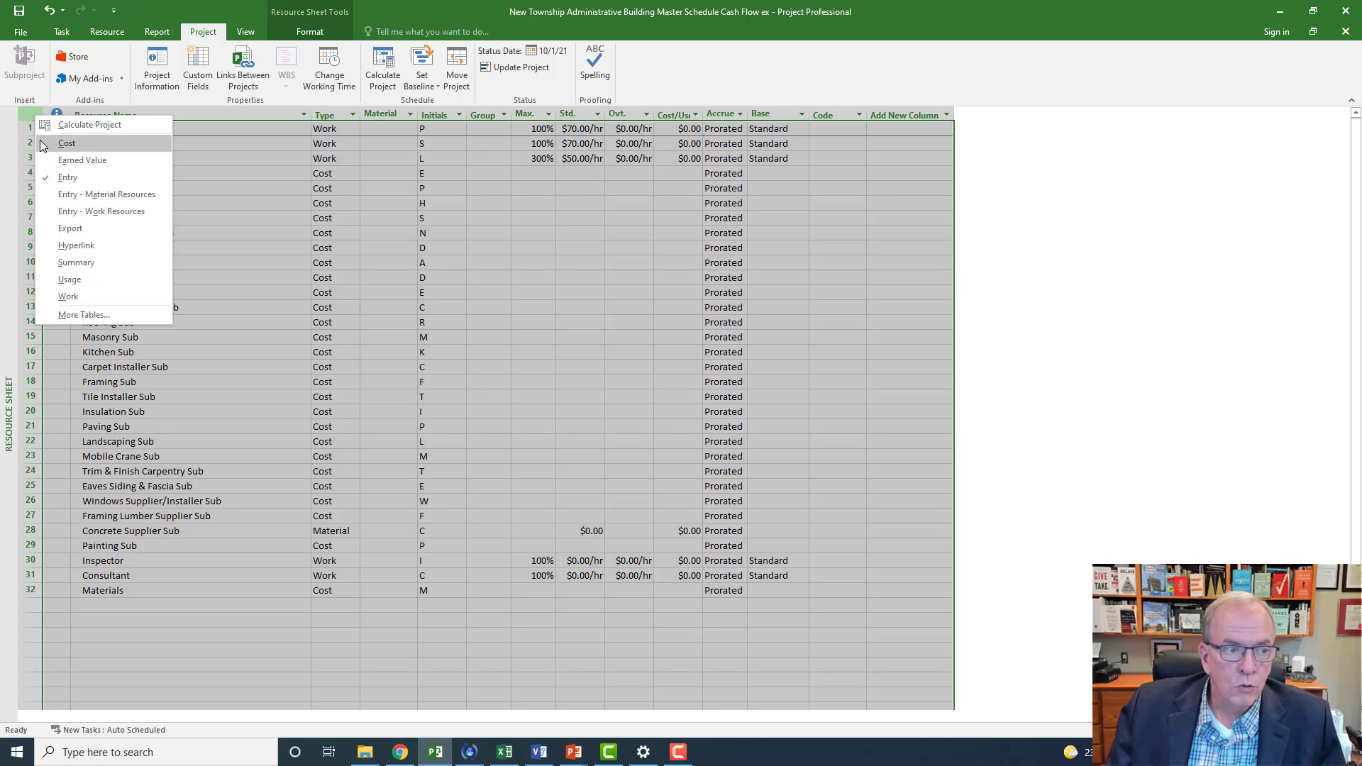
left_click(67, 143)
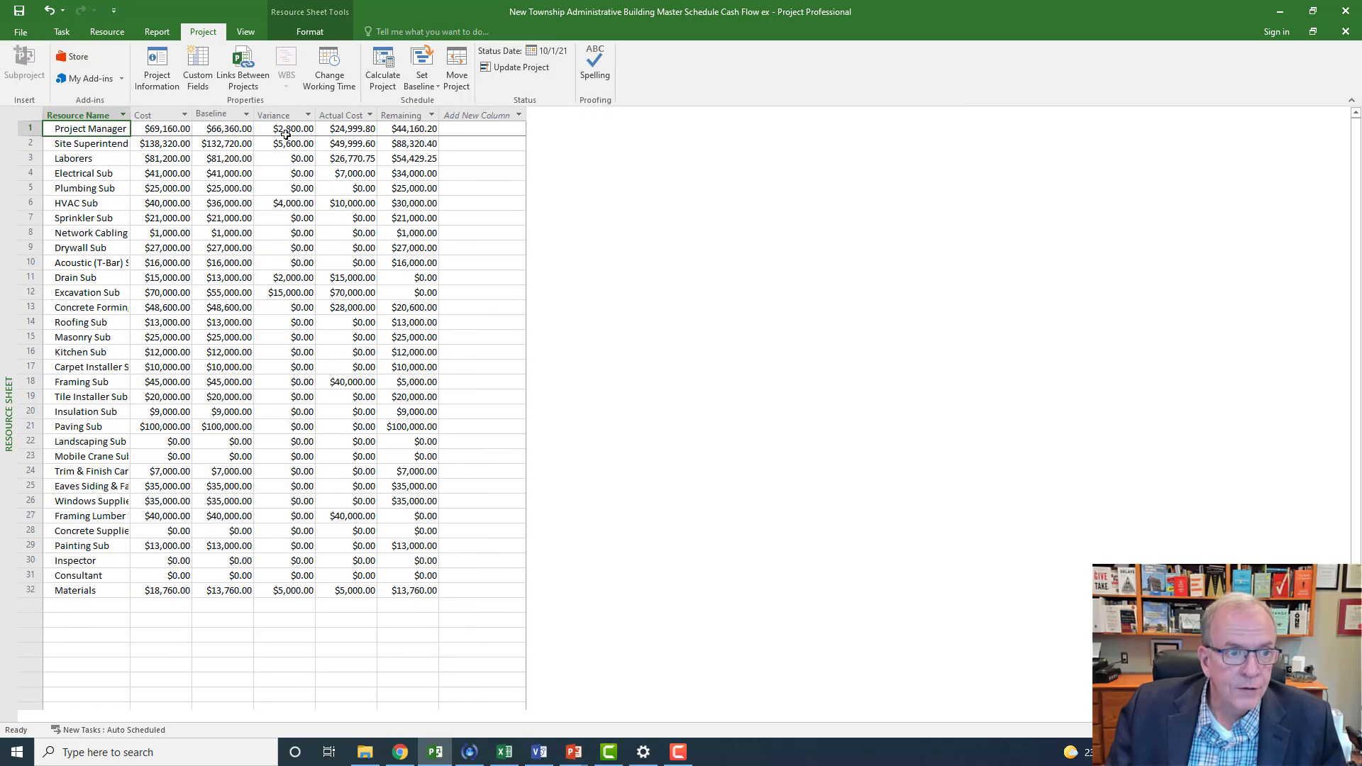
left_click(290, 130)
left_click(288, 144)
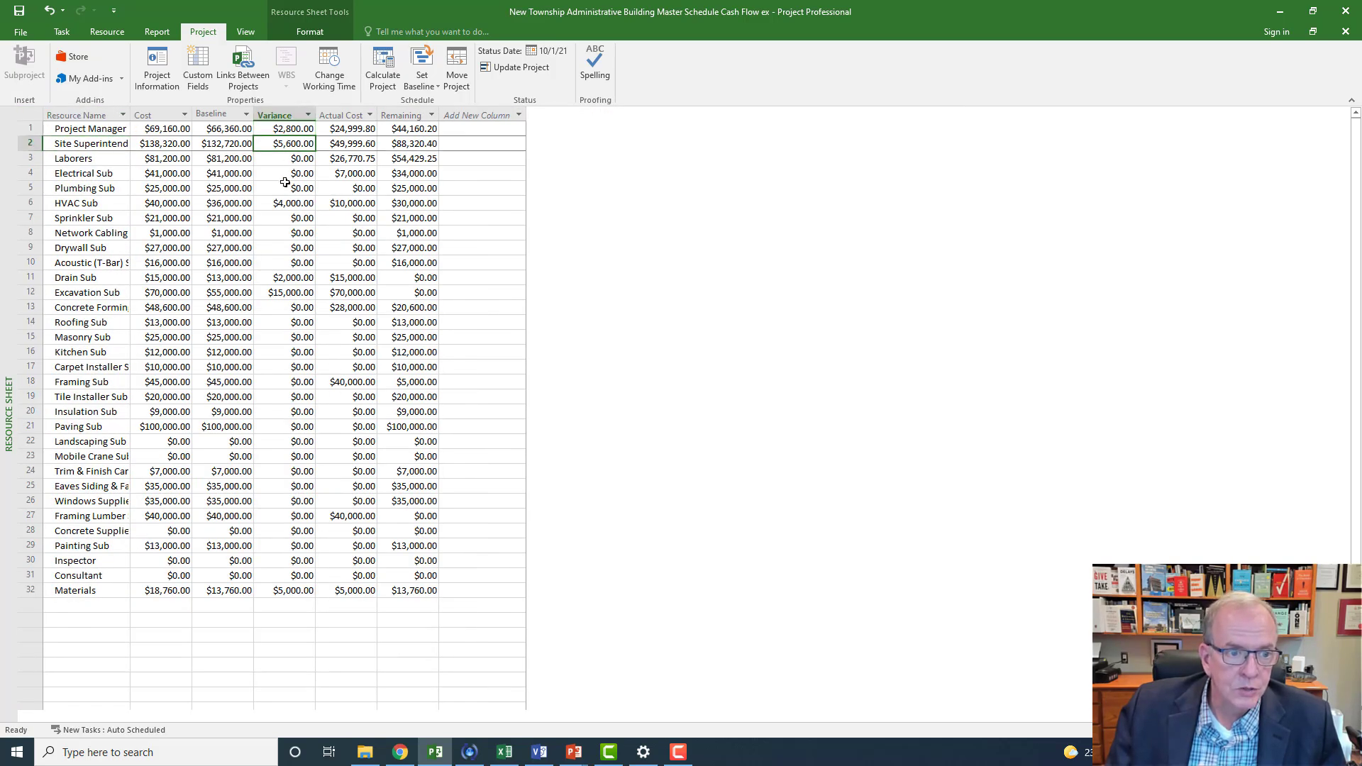
left_click(284, 183)
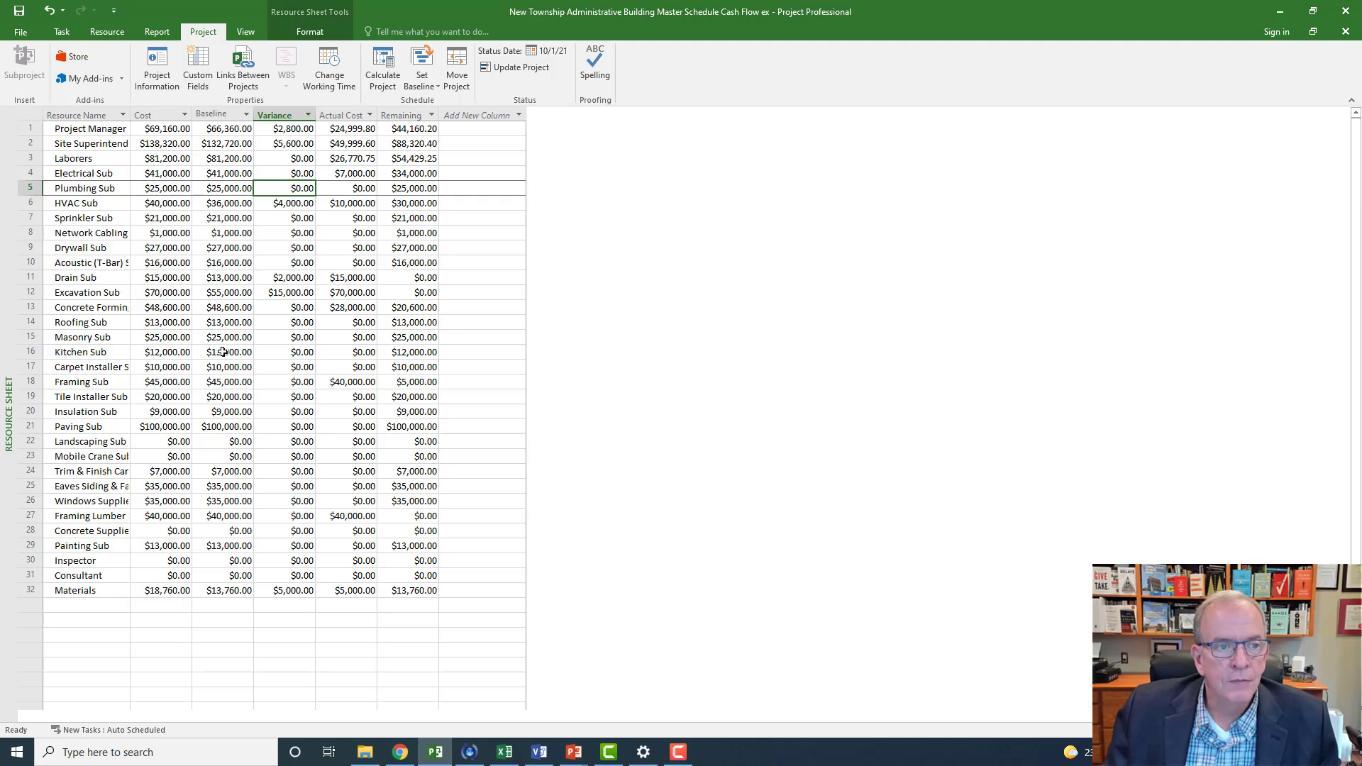
Inspect the cost variances of the Project Manager, Site Superintendent, HVAC Sub, Drain Sub, Excavation Sub and Materials resources.
left_click(289, 131)
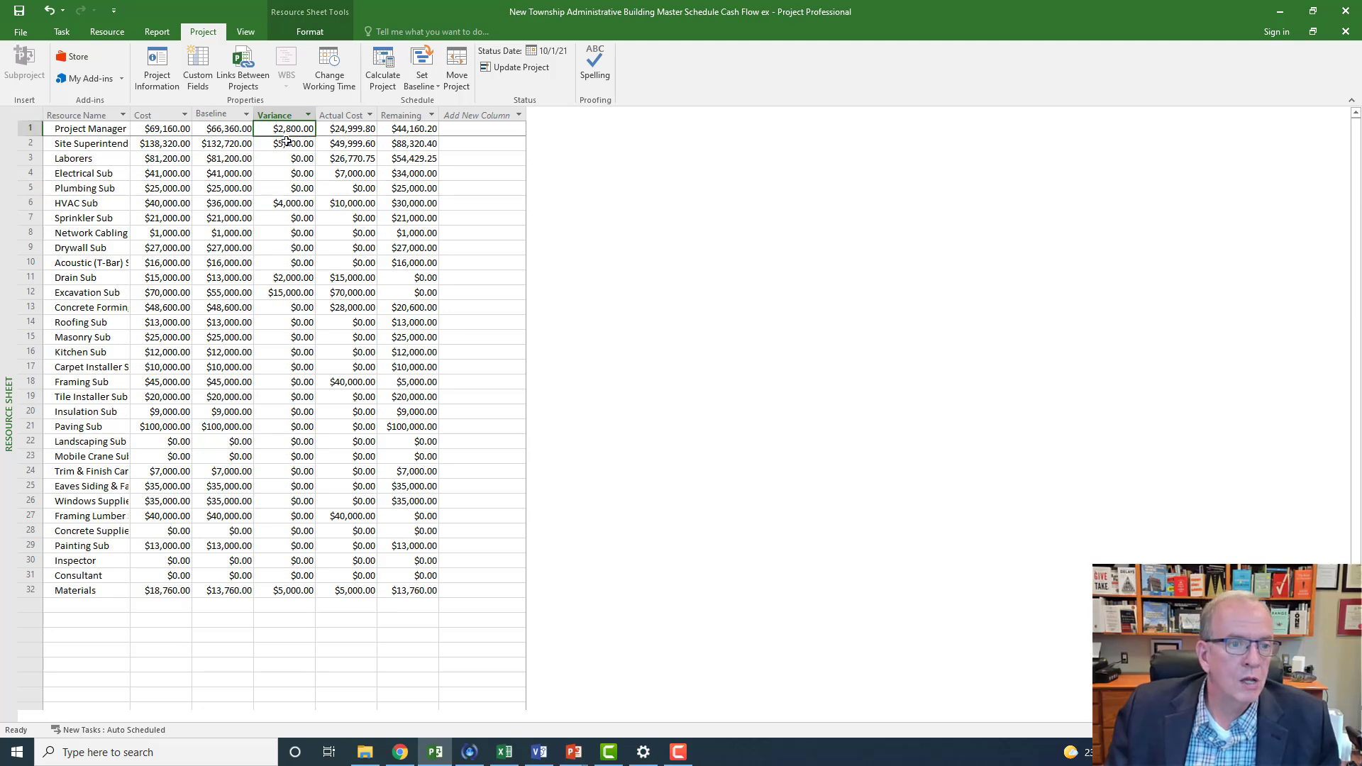
left_click(286, 143)
left_click(284, 203)
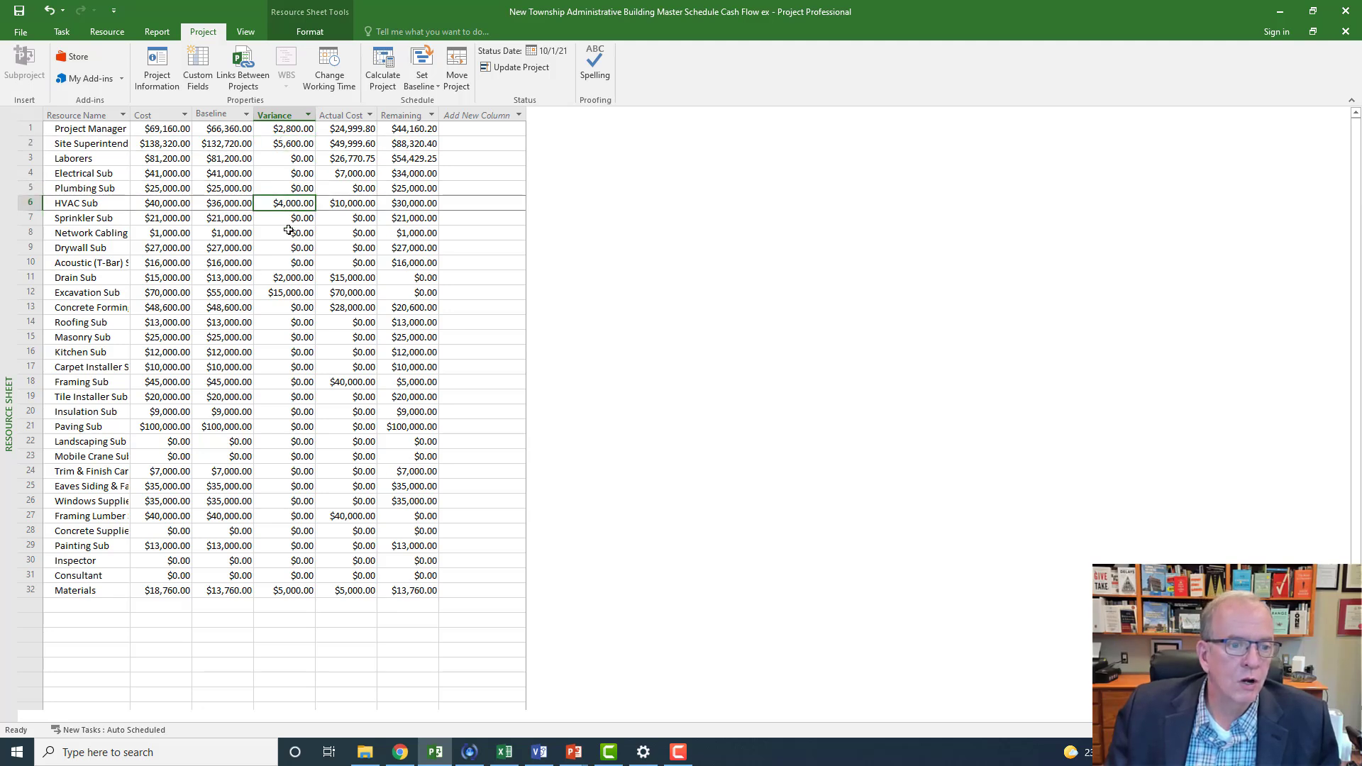
left_click(283, 281)
left_click(285, 296)
left_click(305, 589)
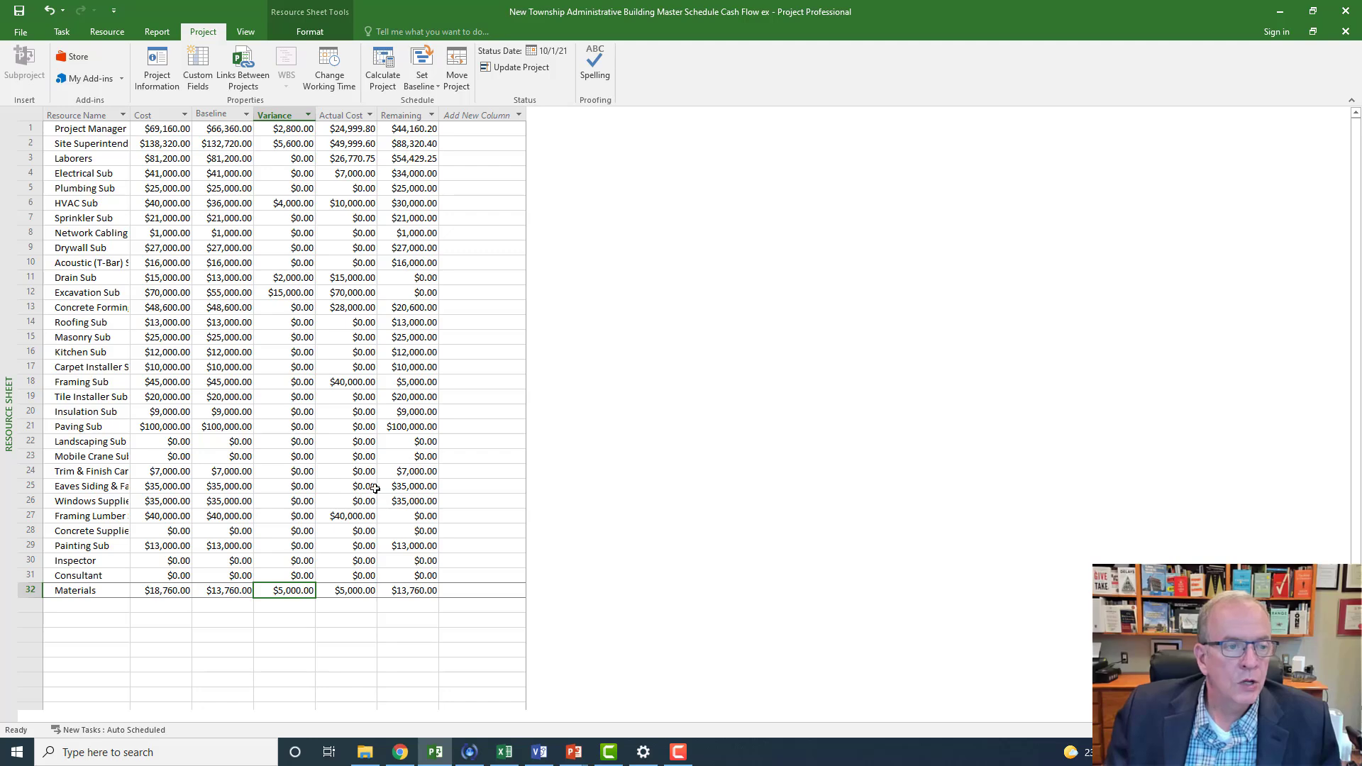
Return to the Gantt Chart view and look over the task cost table.
right_click(5, 264)
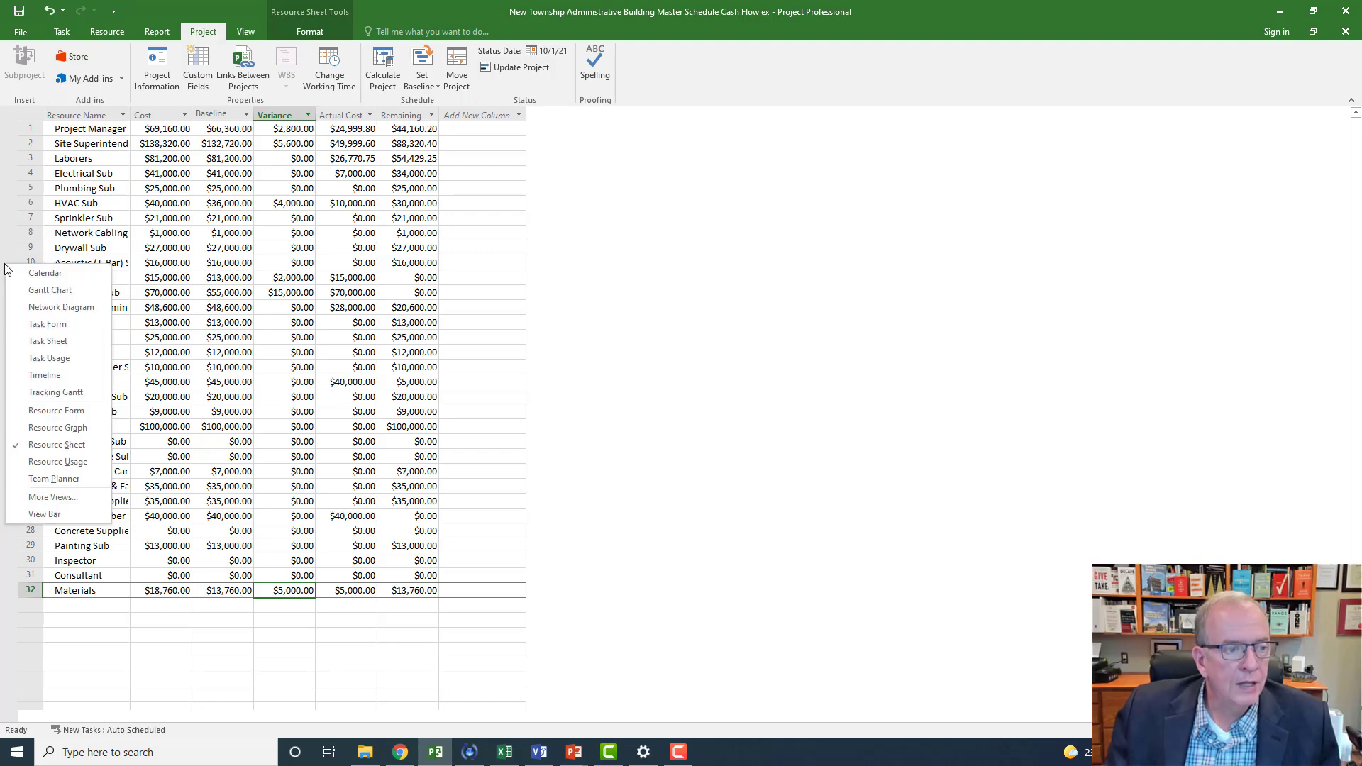
left_click(31, 297)
scroll(767, 317, "down", 1)
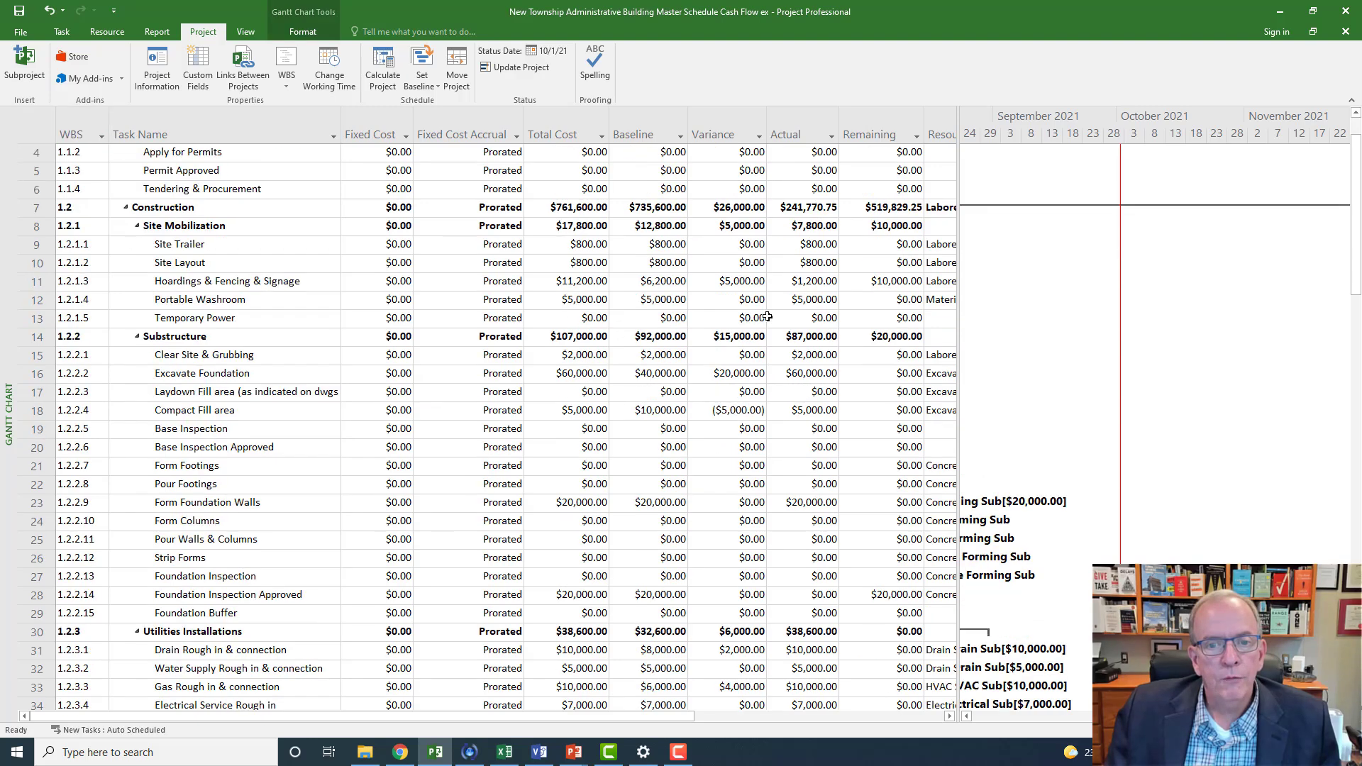
scroll(611, 419, "up", 1)
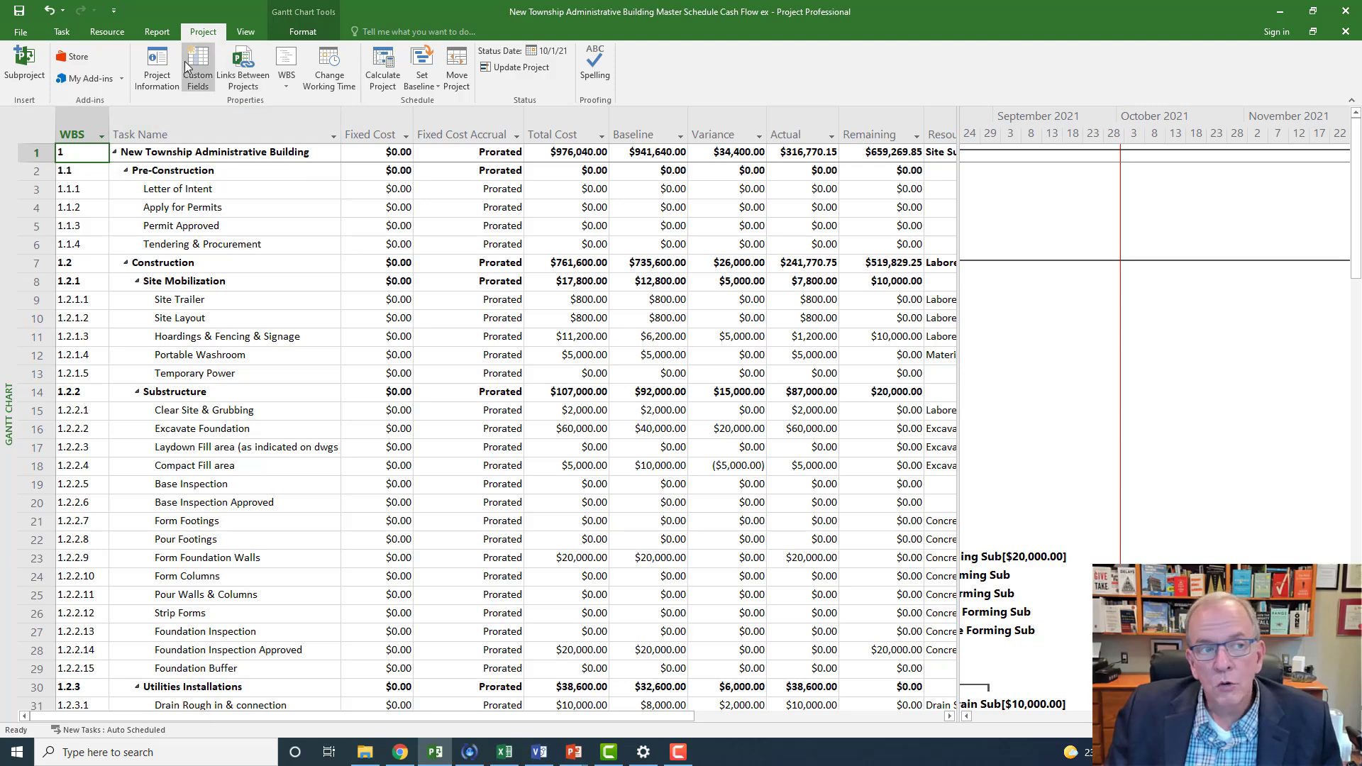
Open the Cash Flow cost report for the project.
left_click(157, 33)
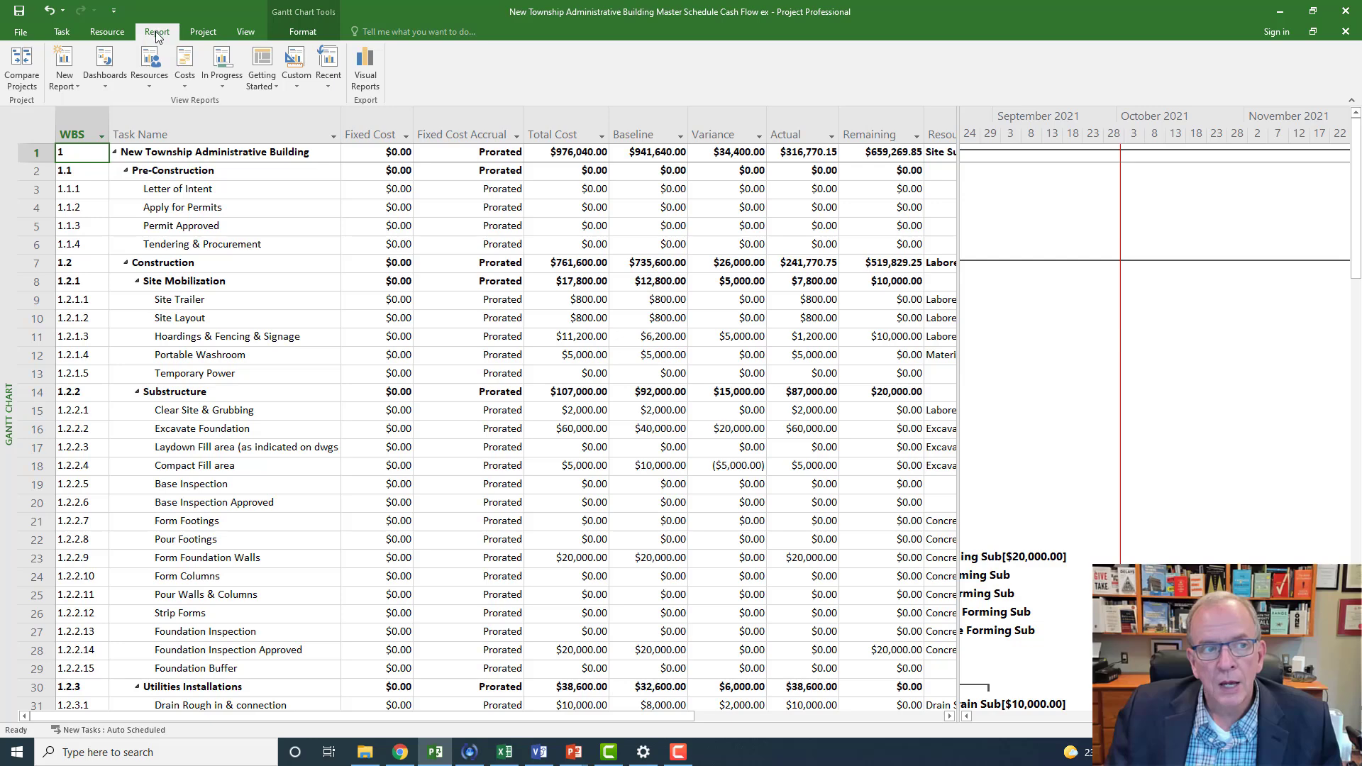
left_click(183, 88)
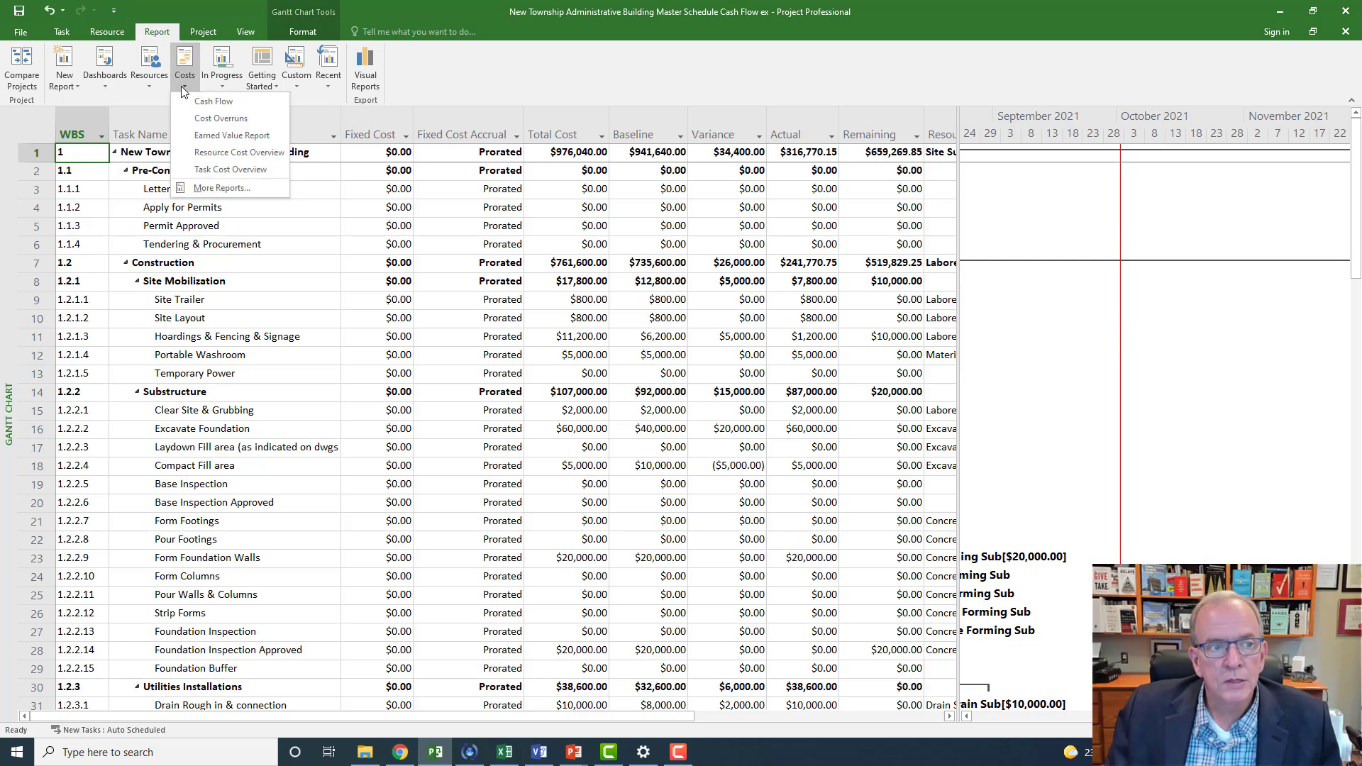
left_click(206, 102)
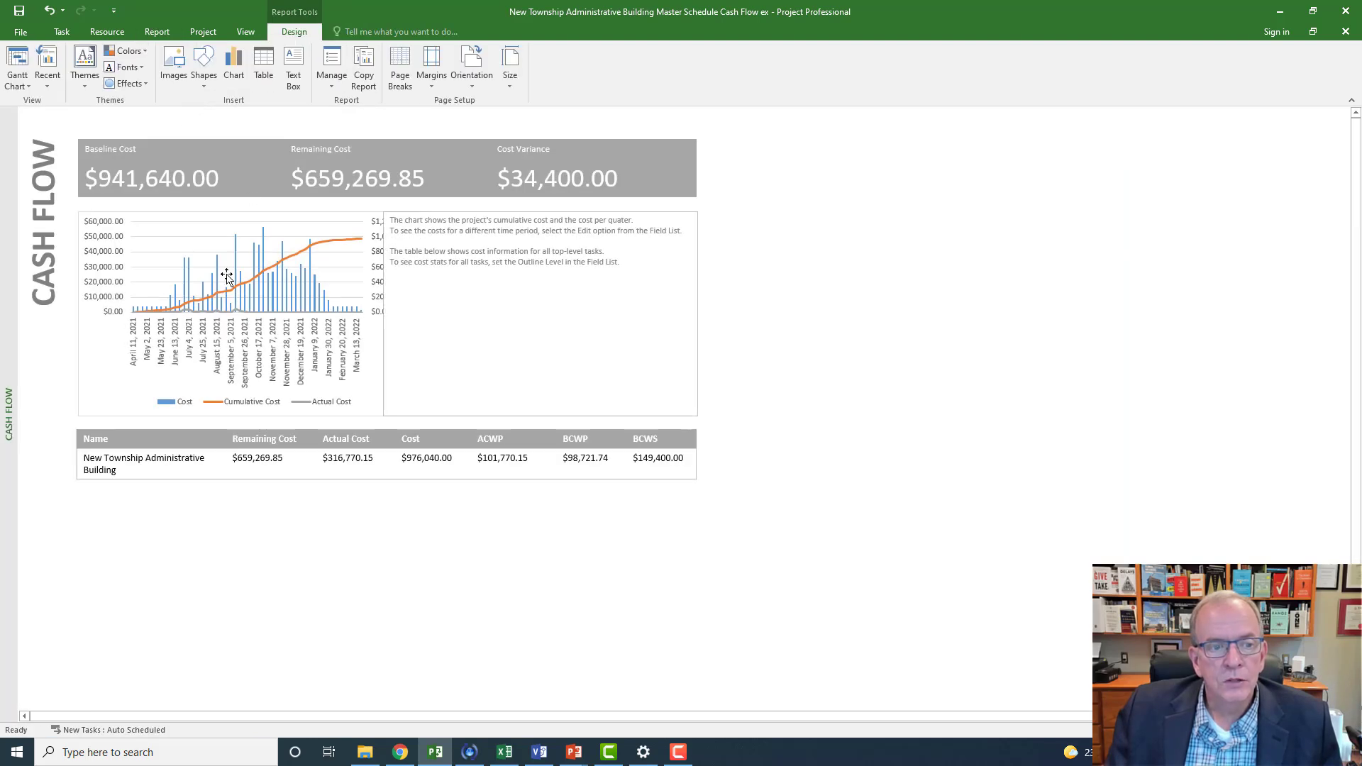
Set the timescale units of the cash flow chart to Quarters.
left_click(266, 291)
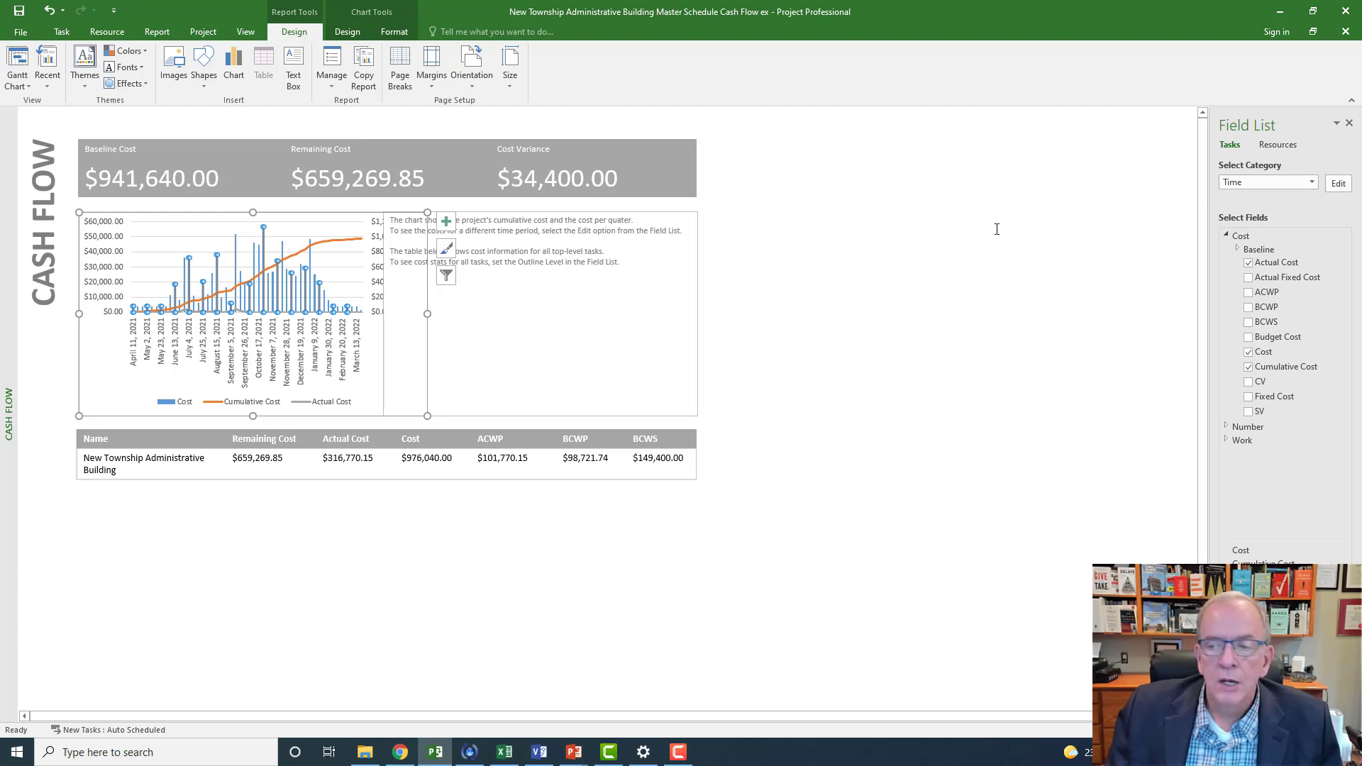
left_click(1339, 184)
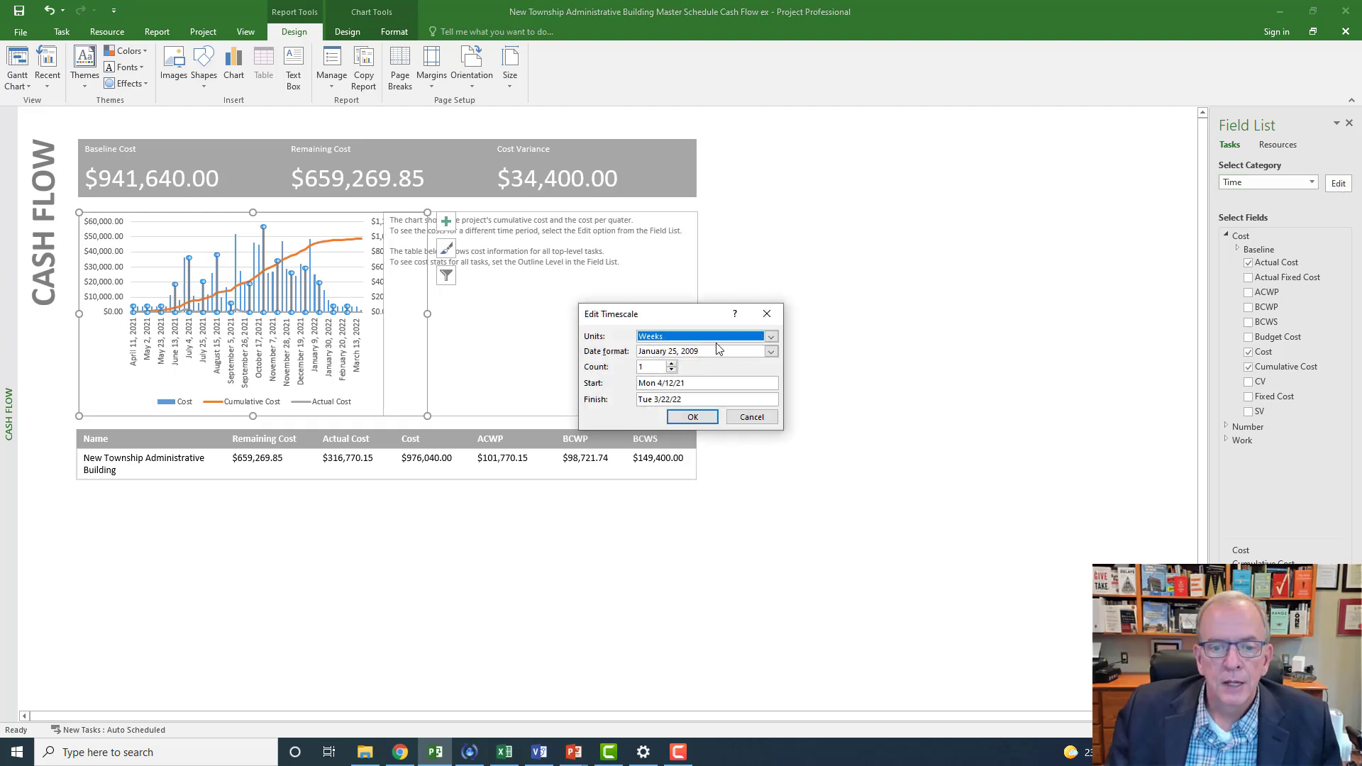
left_click(770, 337)
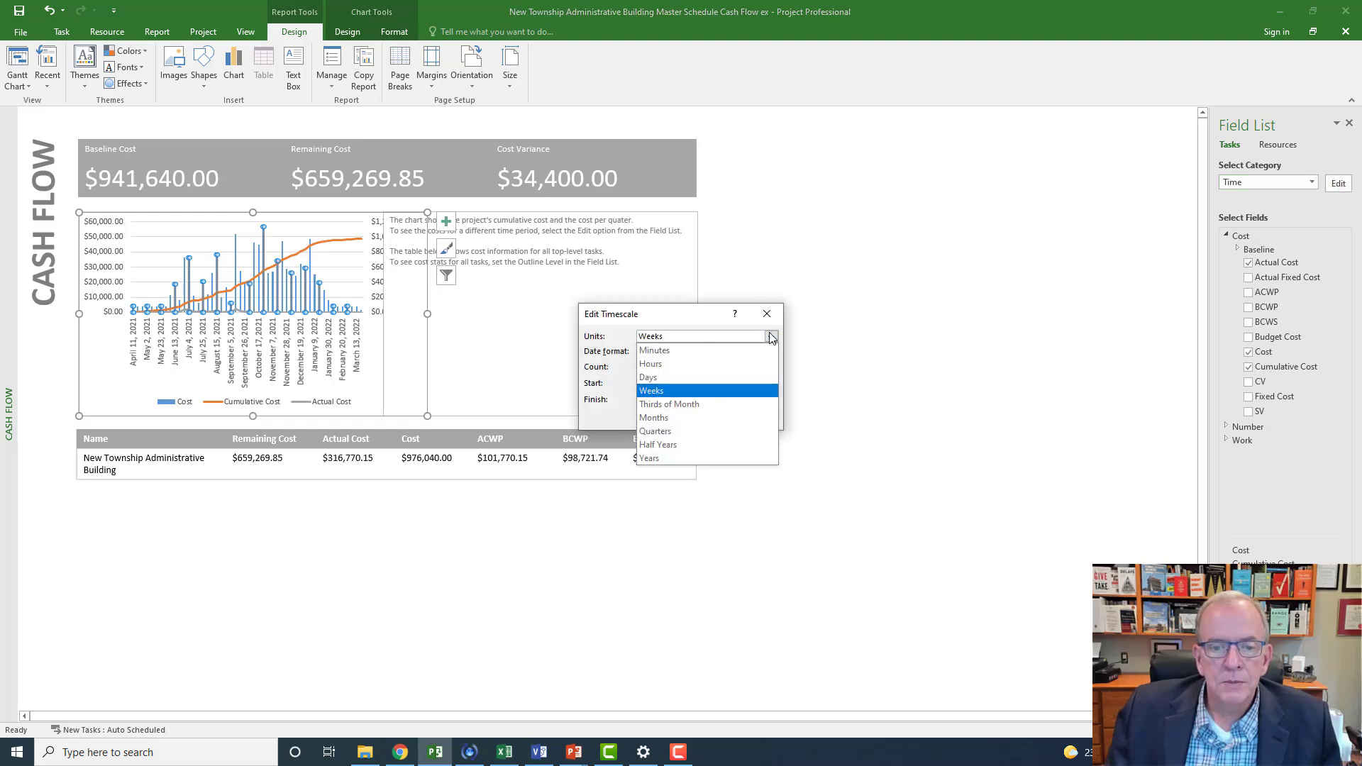
left_click(702, 431)
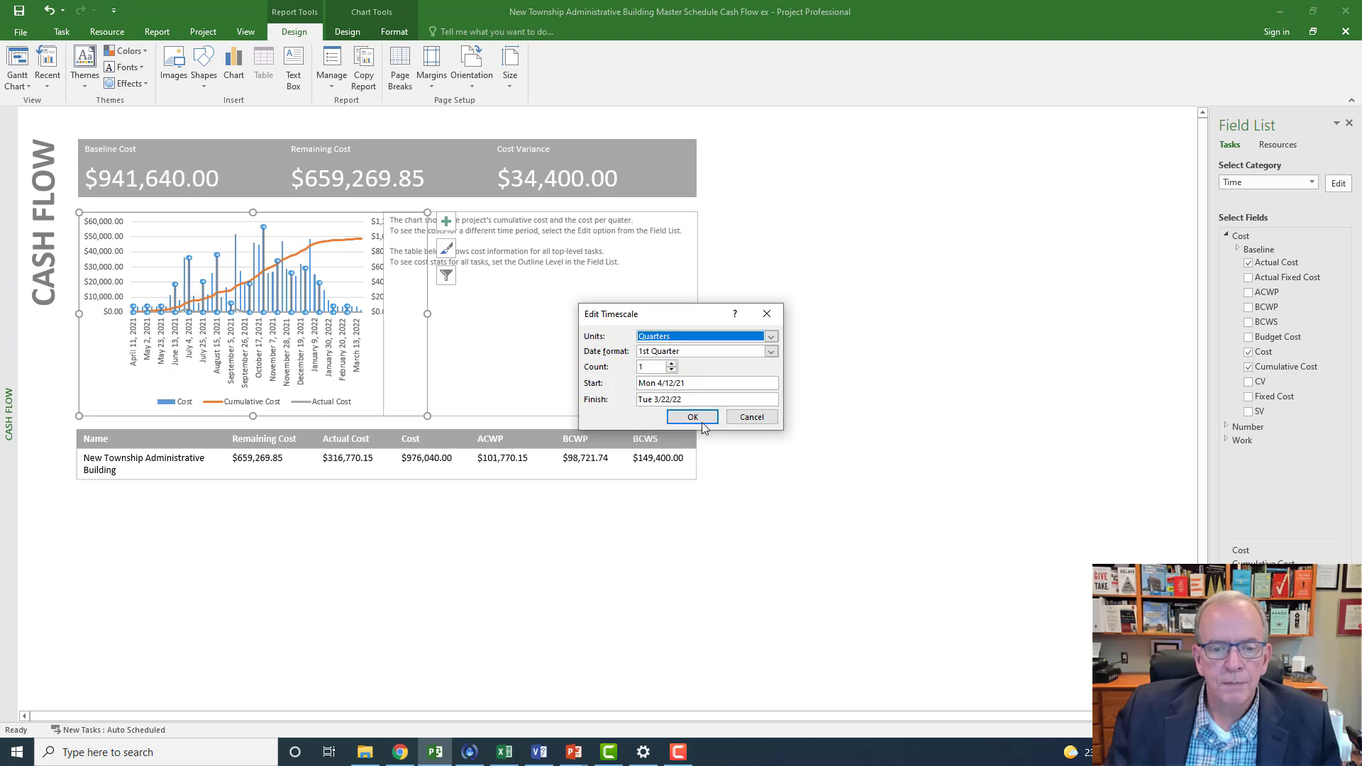
left_click(698, 417)
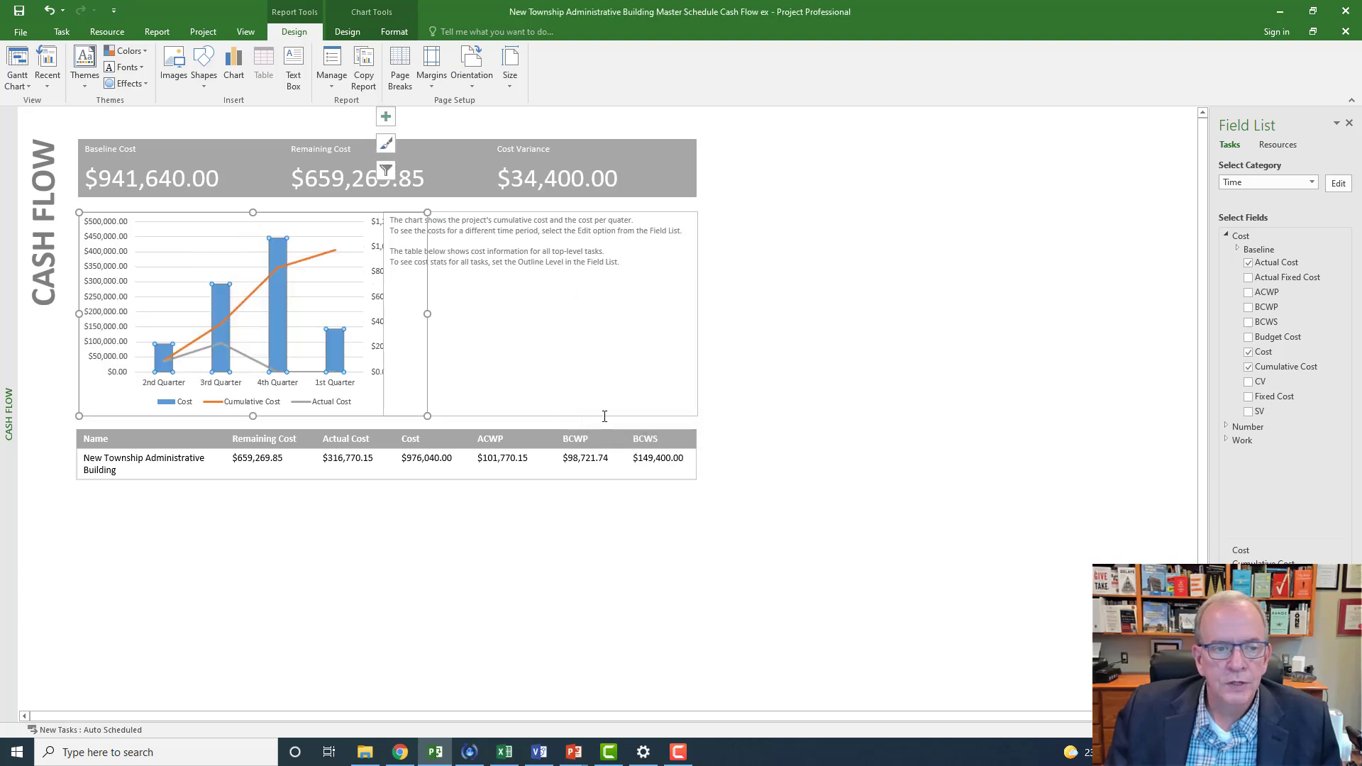
Move the explanatory text box clear of the chart's secondary axis, and temporarily remove the Actual Cost series from the chart.
left_click(482, 334)
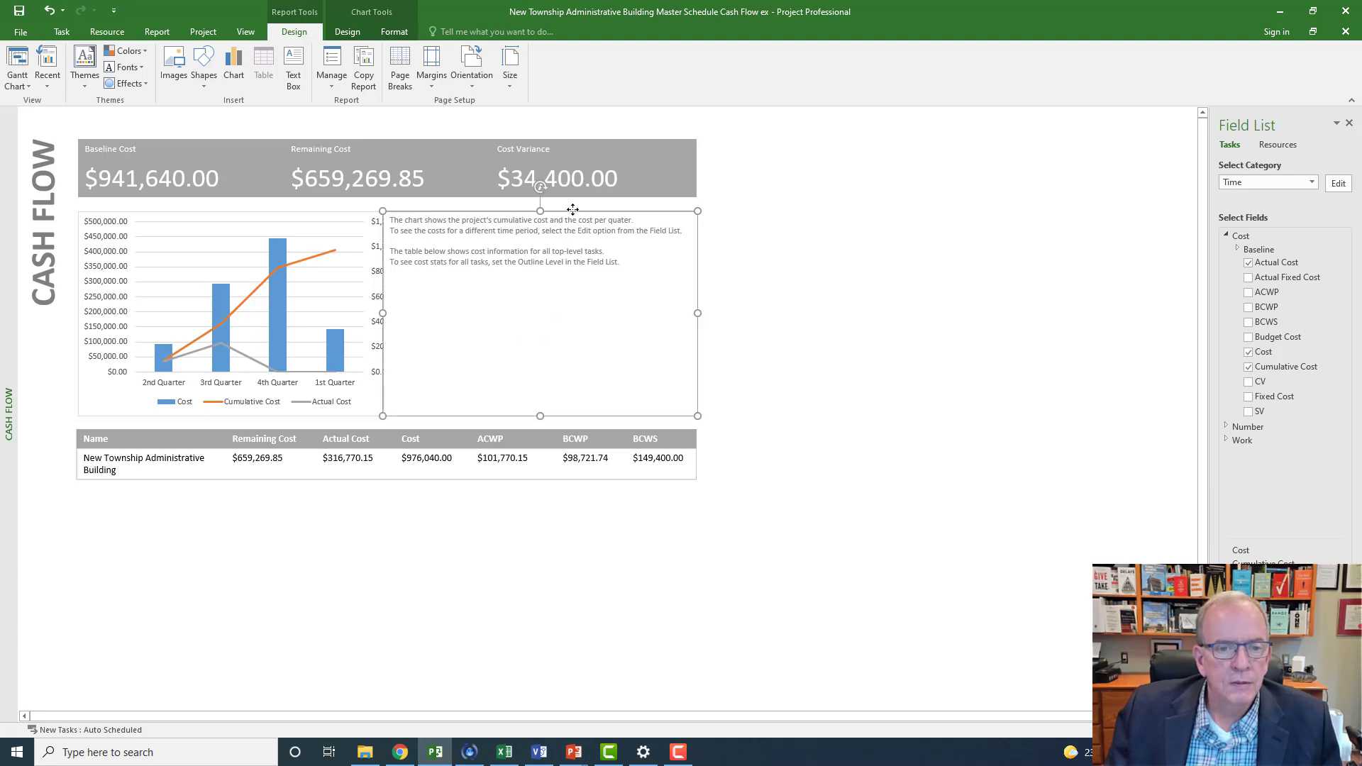
mouse_move(566, 210)
left_mouse_down()
mouse_move(657, 207)
mouse_move(578, 207)
mouse_move(617, 206)
left_mouse_up()
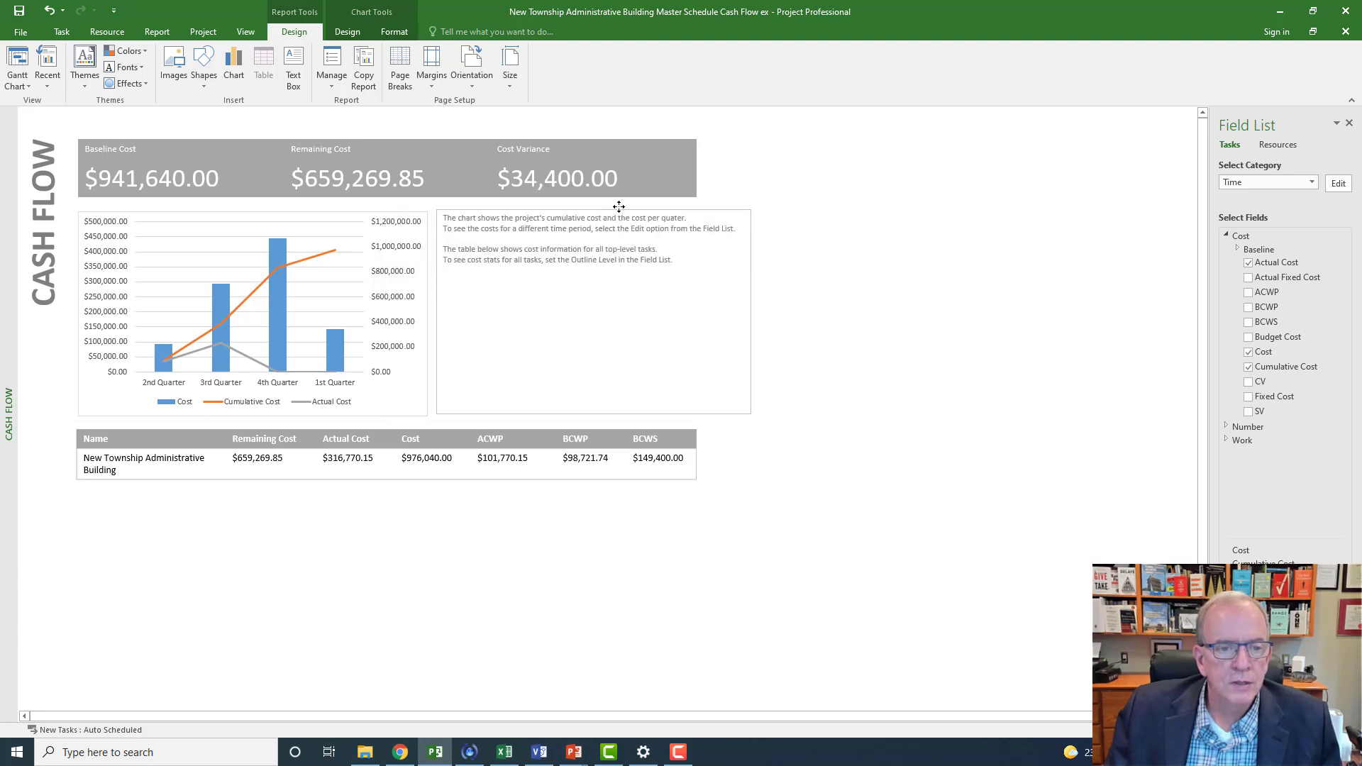
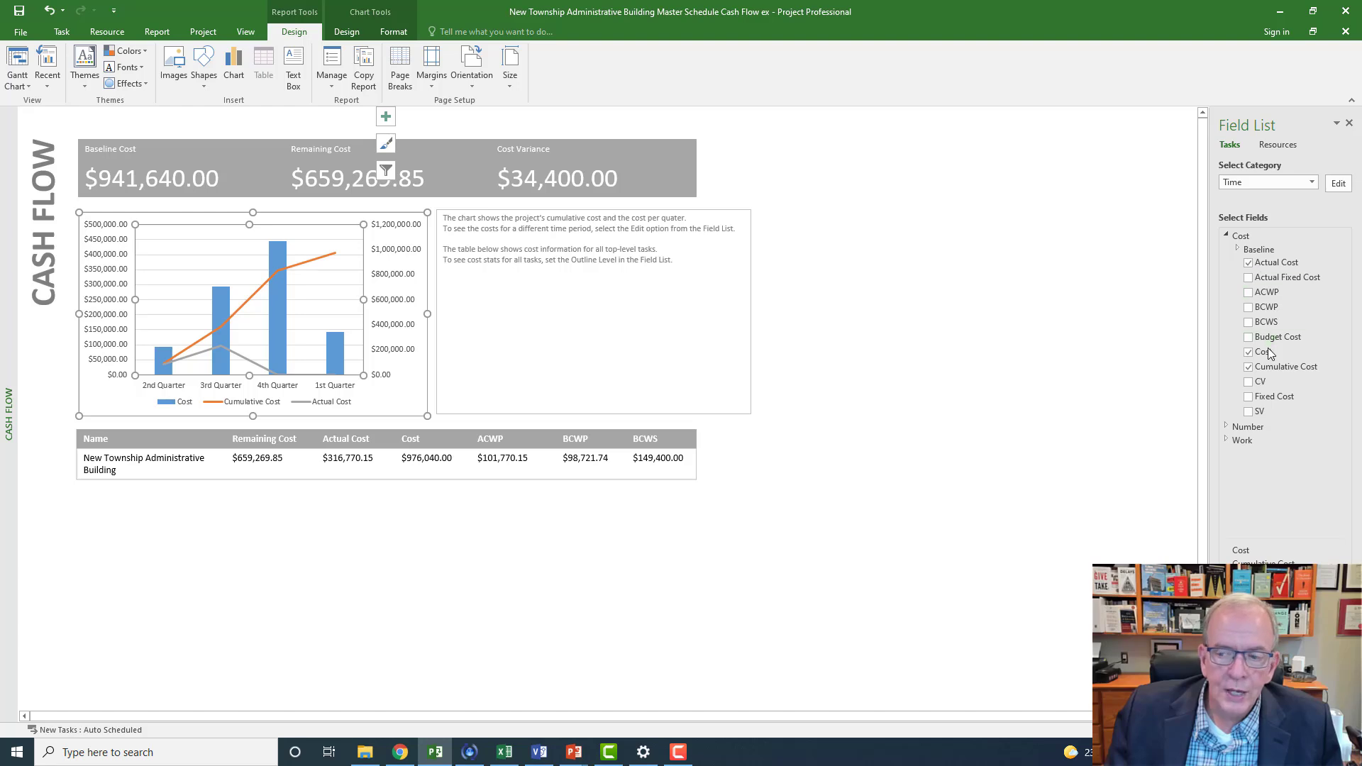
left_click(1248, 262)
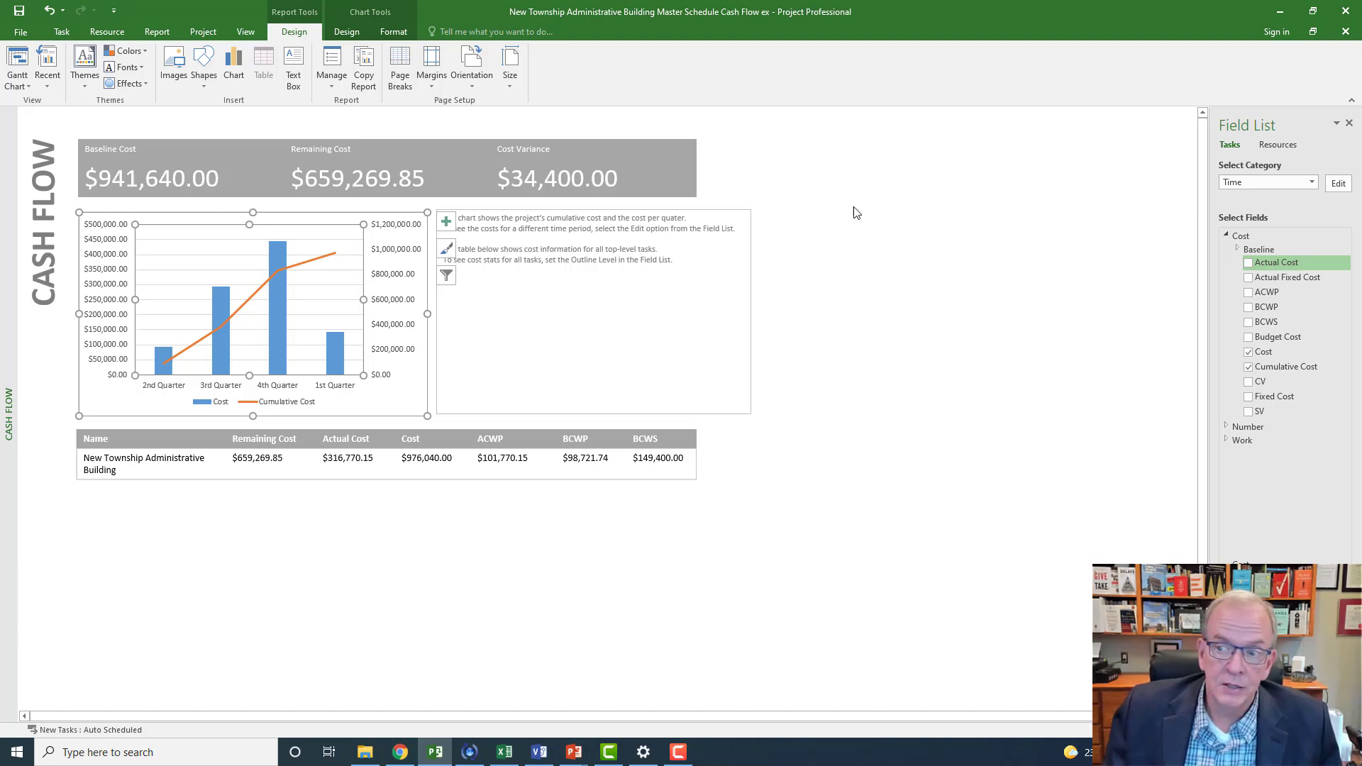
left_click(1247, 263)
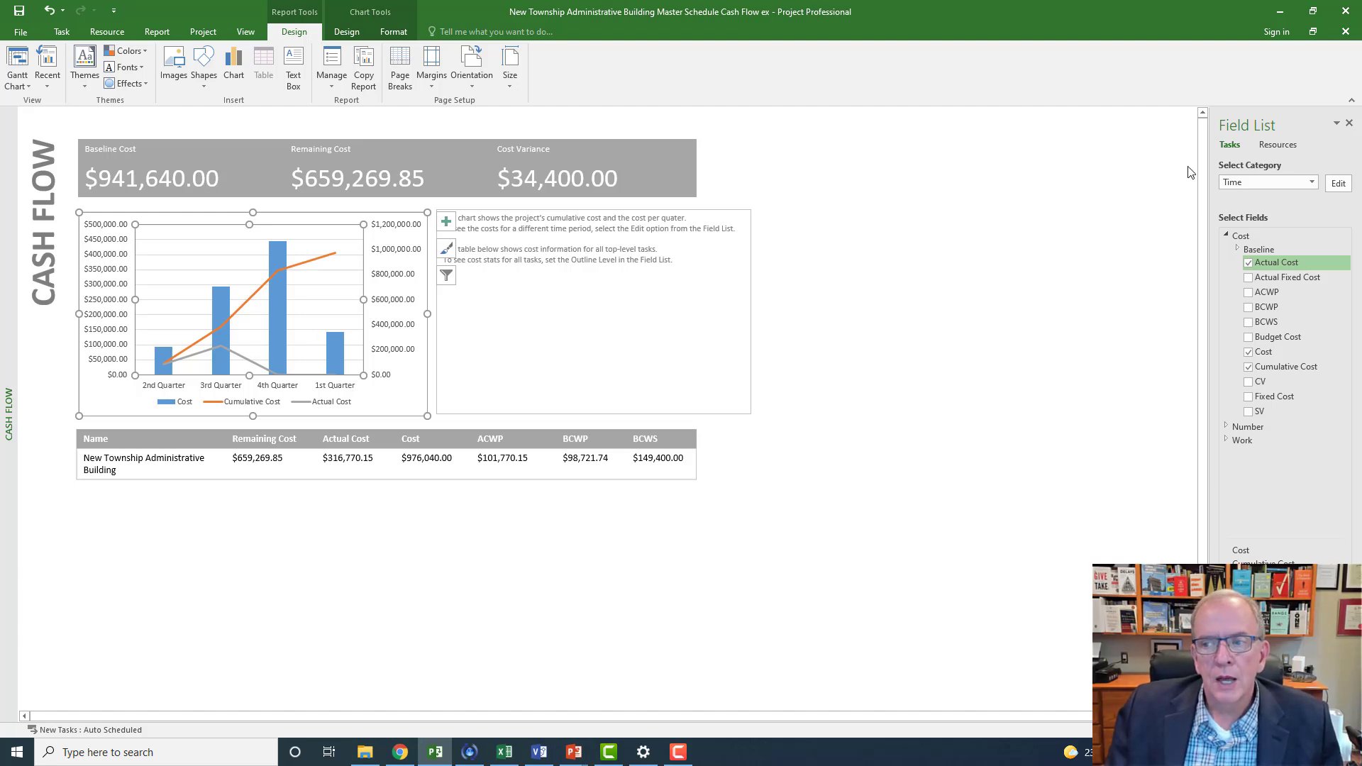
Set the cash flow chart's timescale units to Months with the January 2009 date format.
left_click(1339, 184)
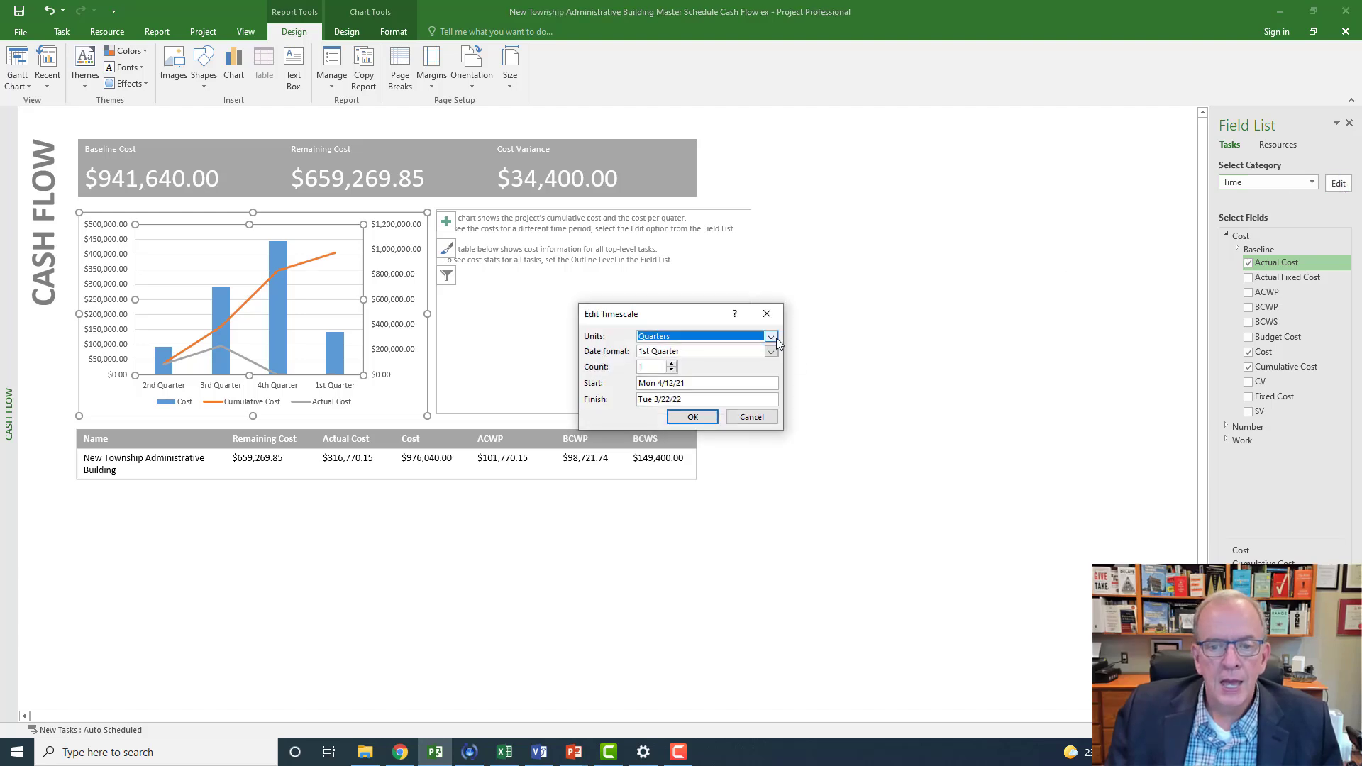
left_click(773, 338)
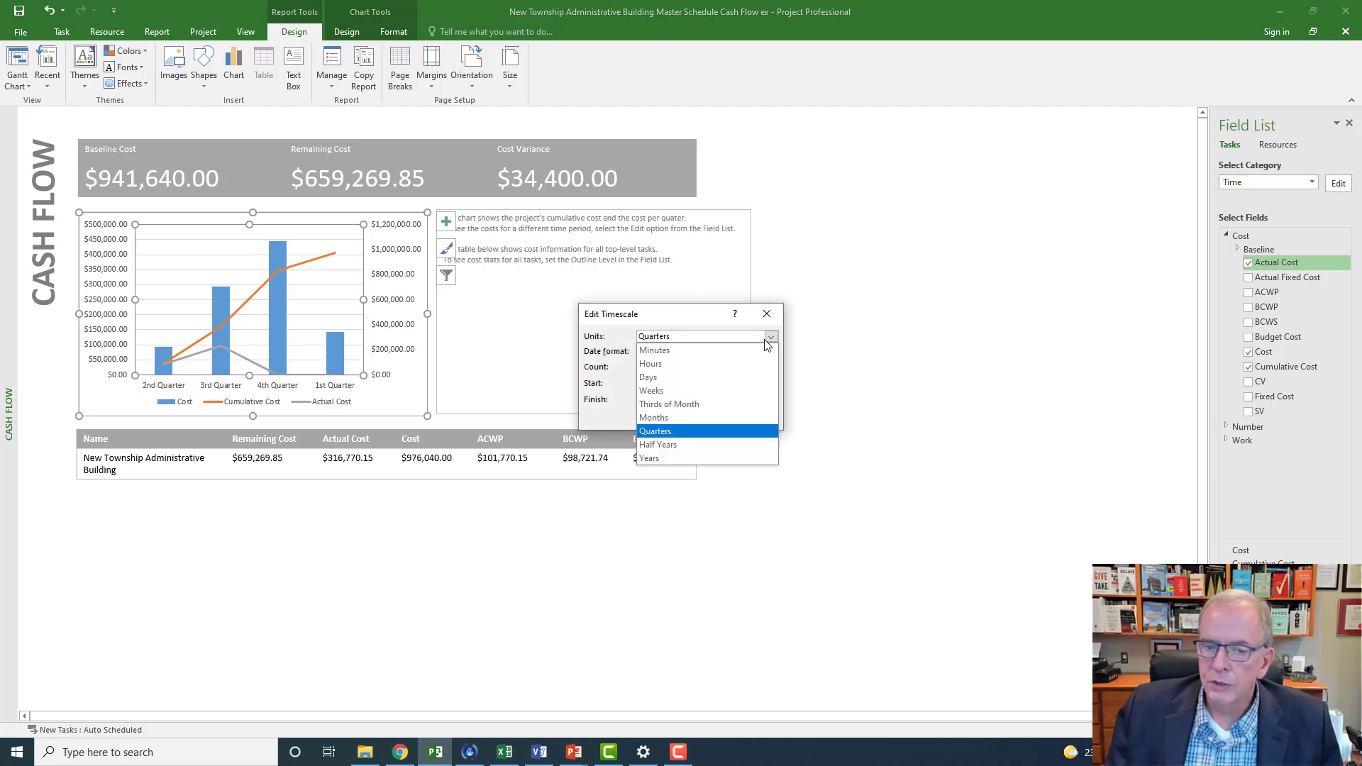
left_click(718, 423)
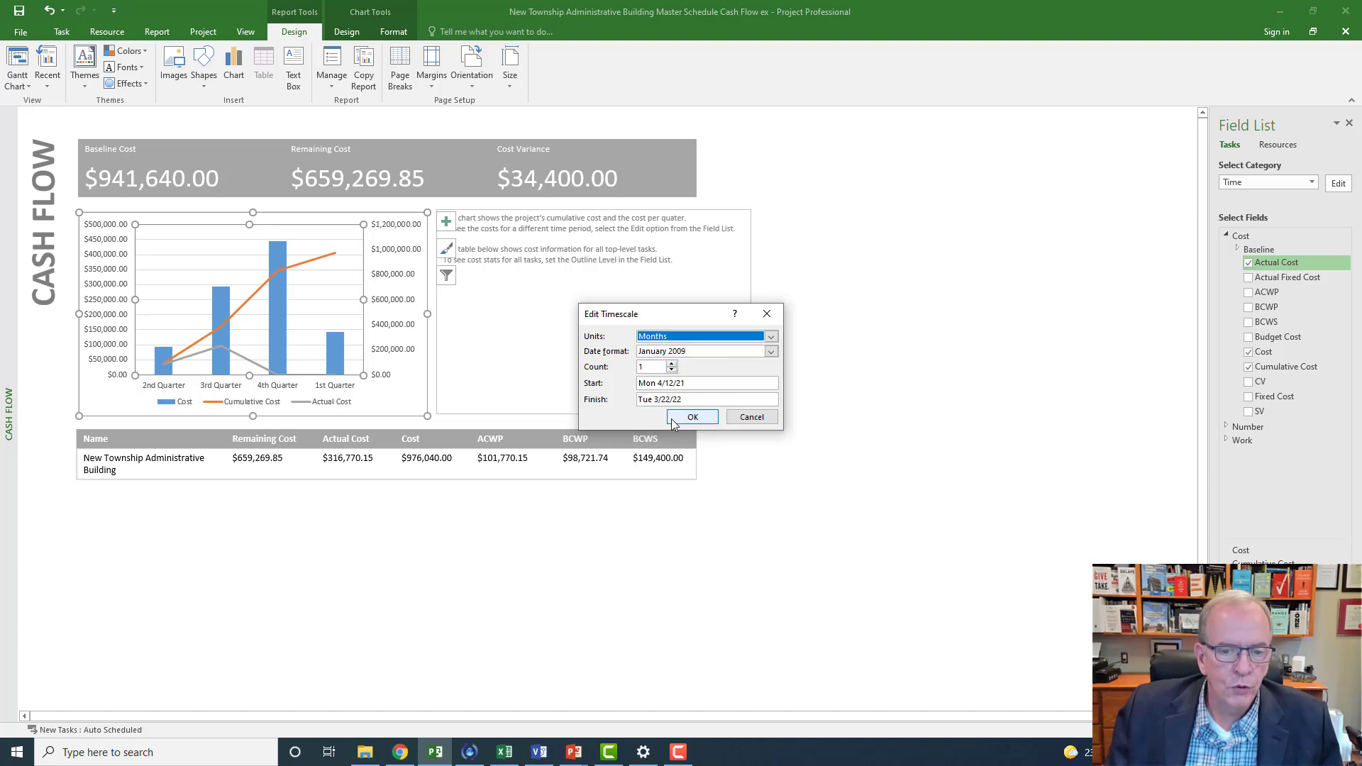
left_click(772, 351)
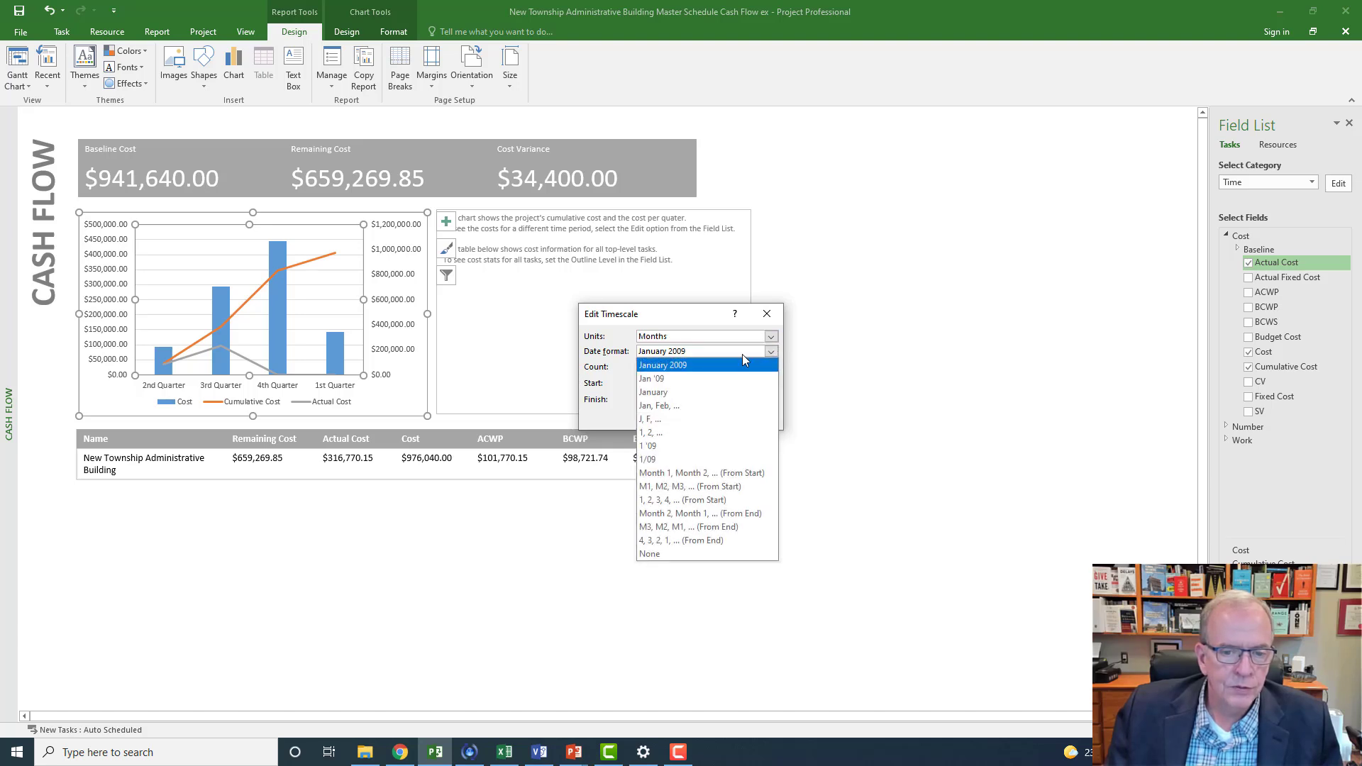
left_click(759, 365)
left_click(709, 420)
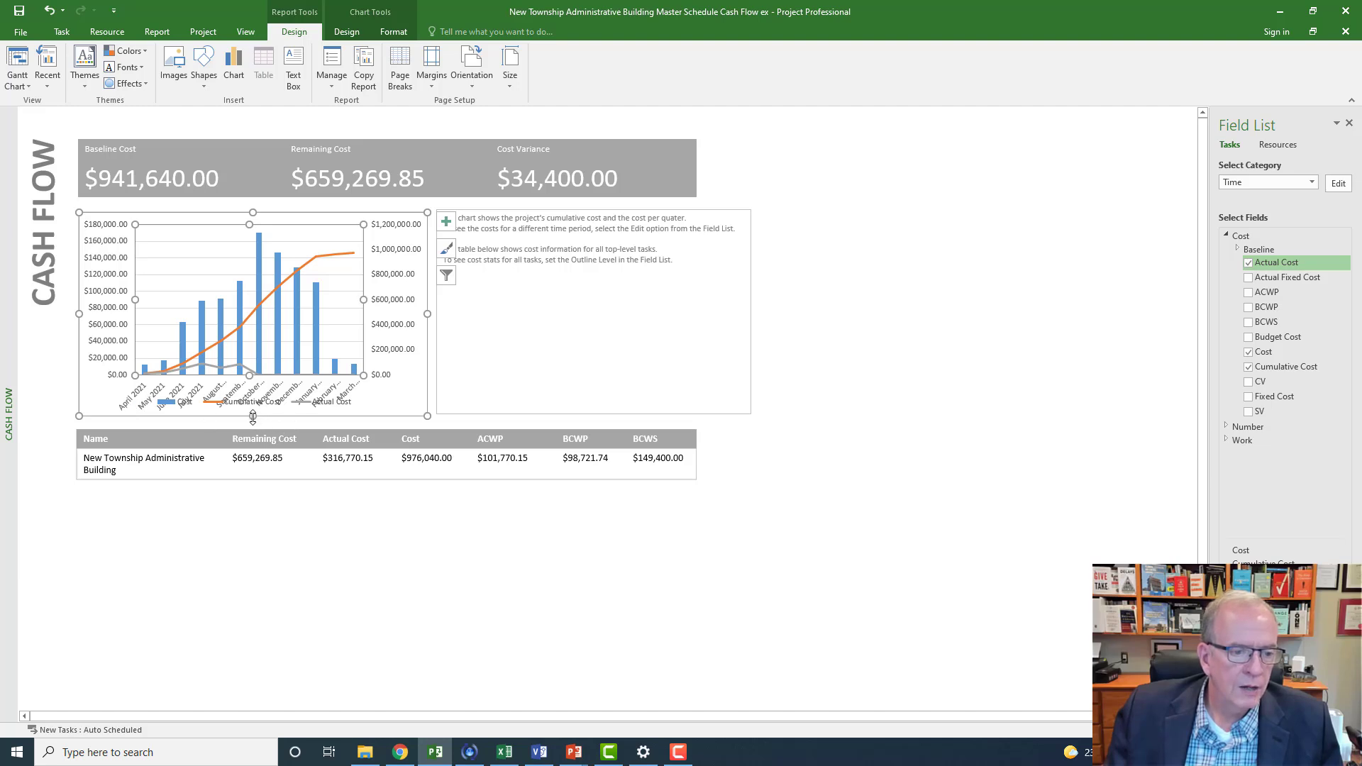
Make the cash flow chart slightly taller and set its timescale date format to Jan '09.
left_click_drag(251, 417, 249, 425)
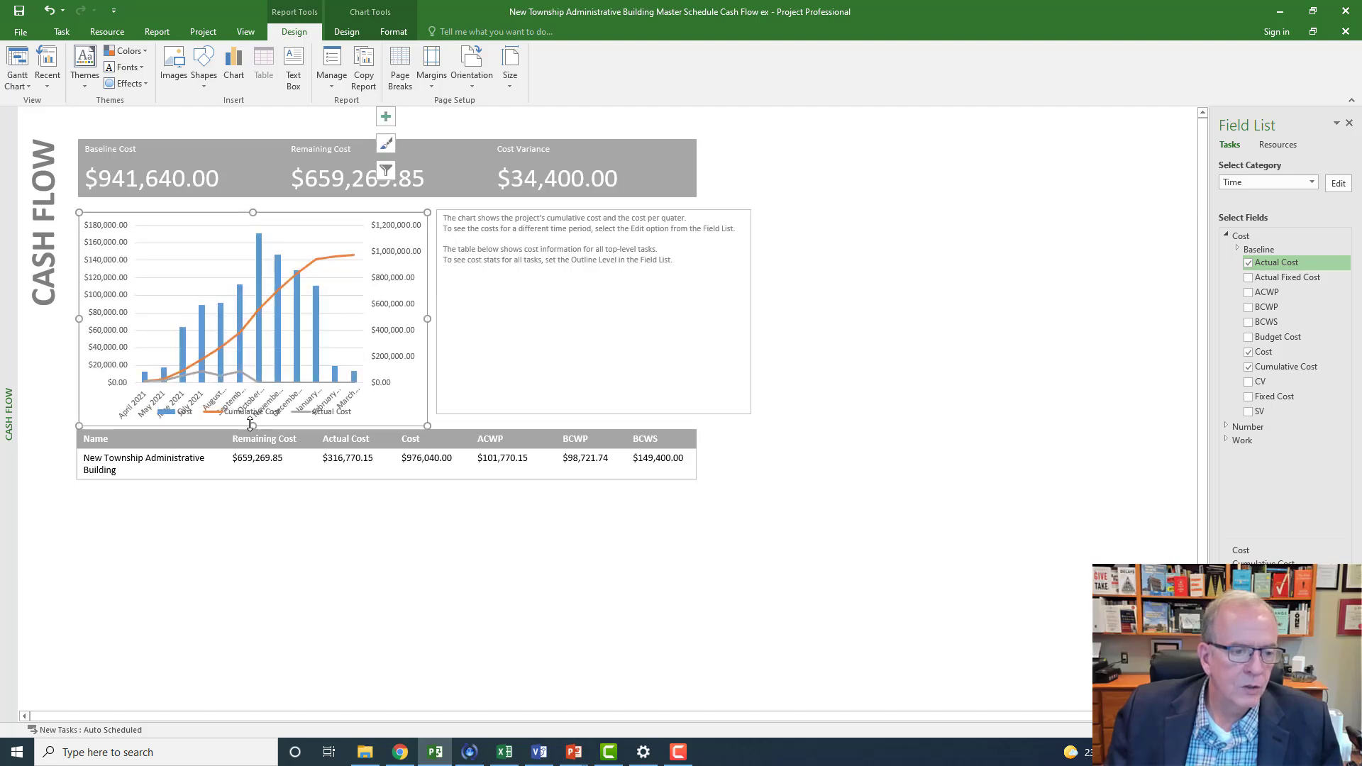
left_click_drag(252, 211, 250, 201)
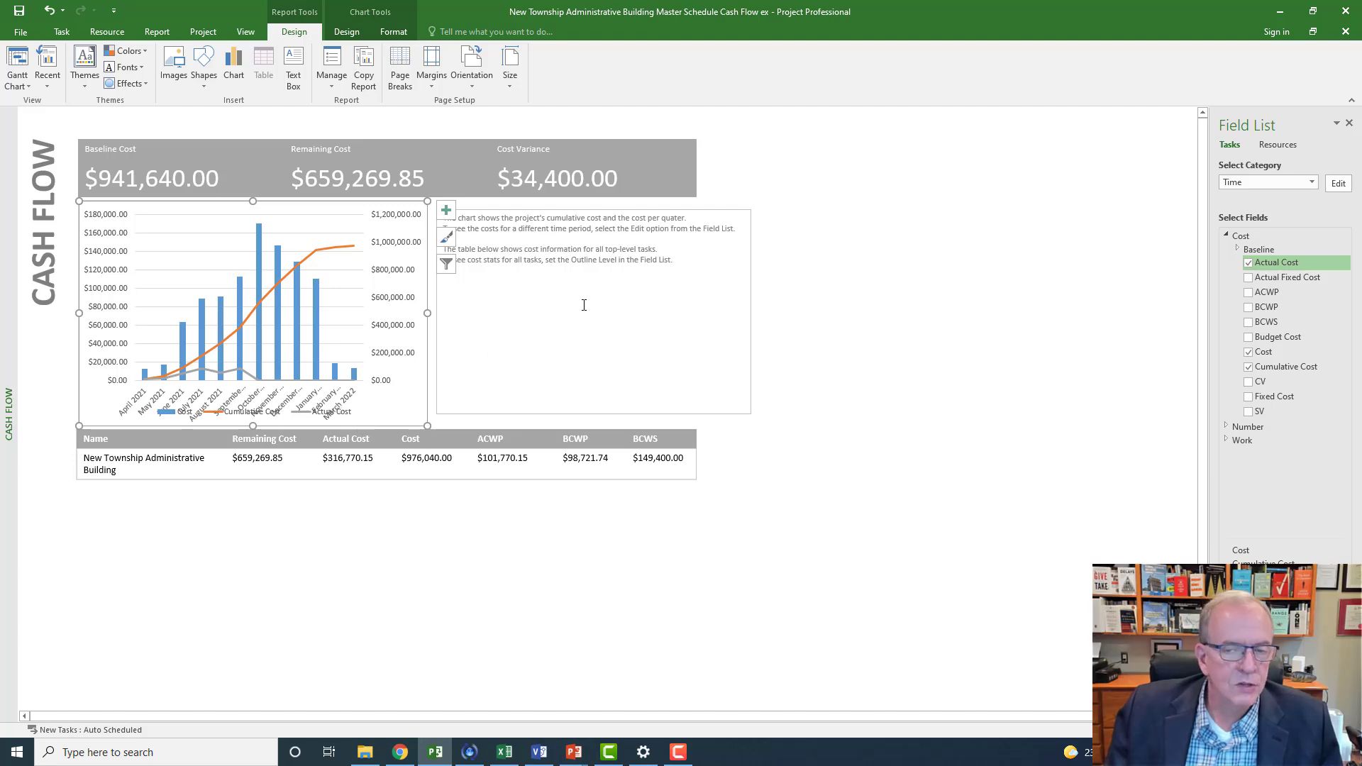
left_click(1335, 186)
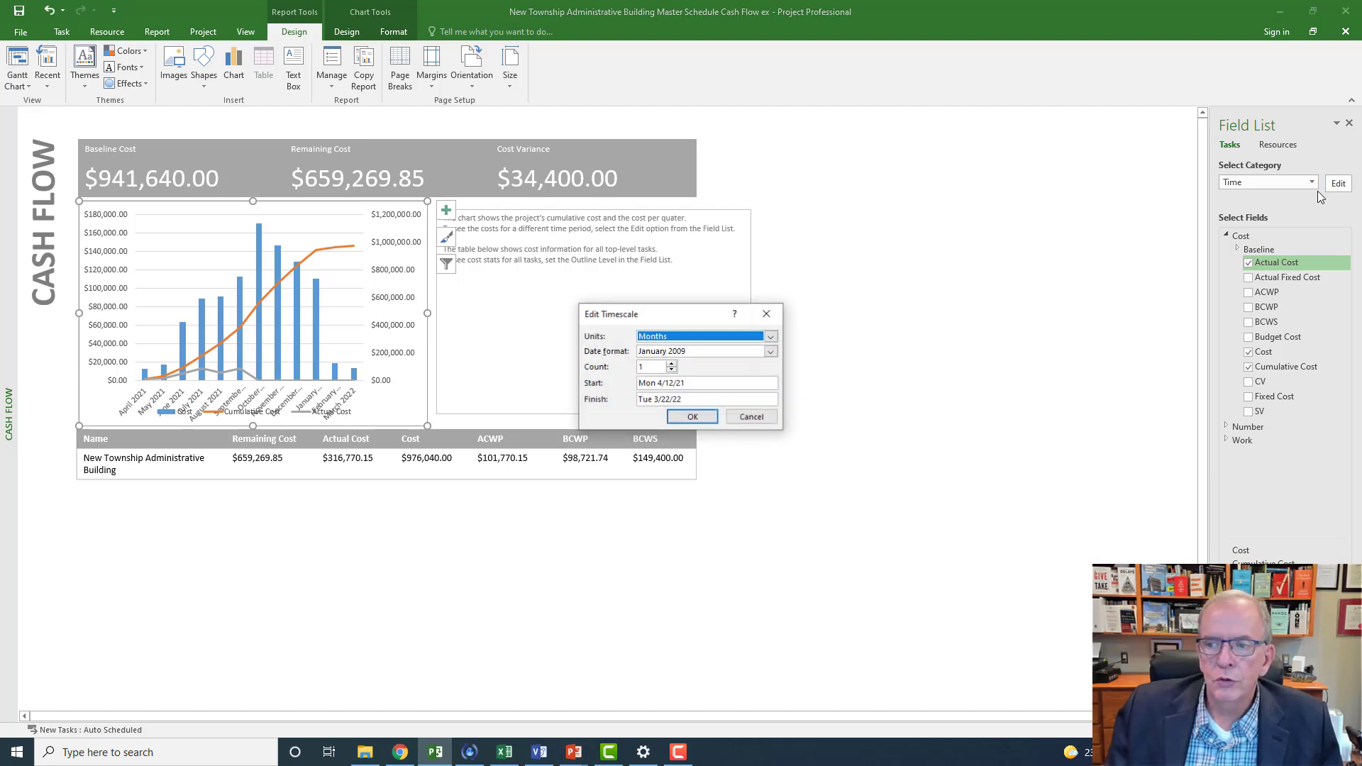
left_click(770, 352)
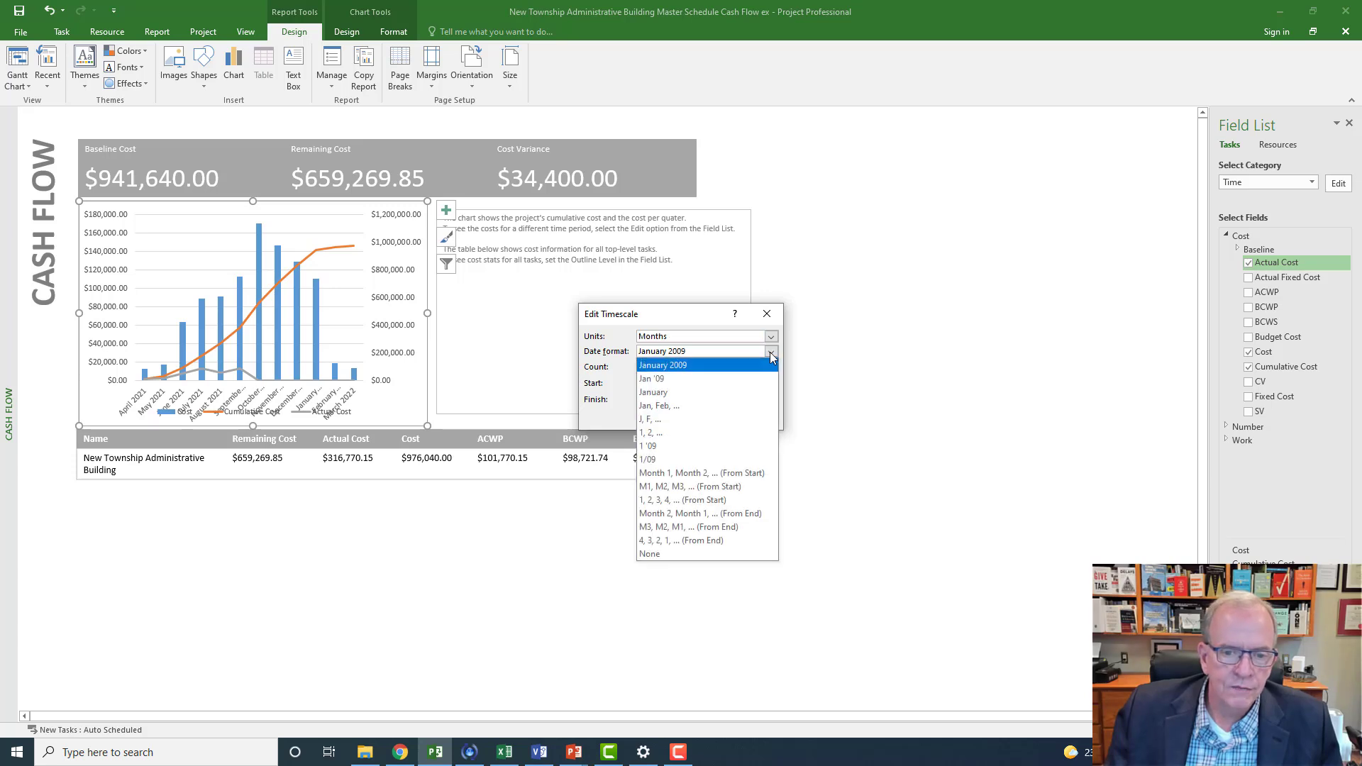
left_click(710, 378)
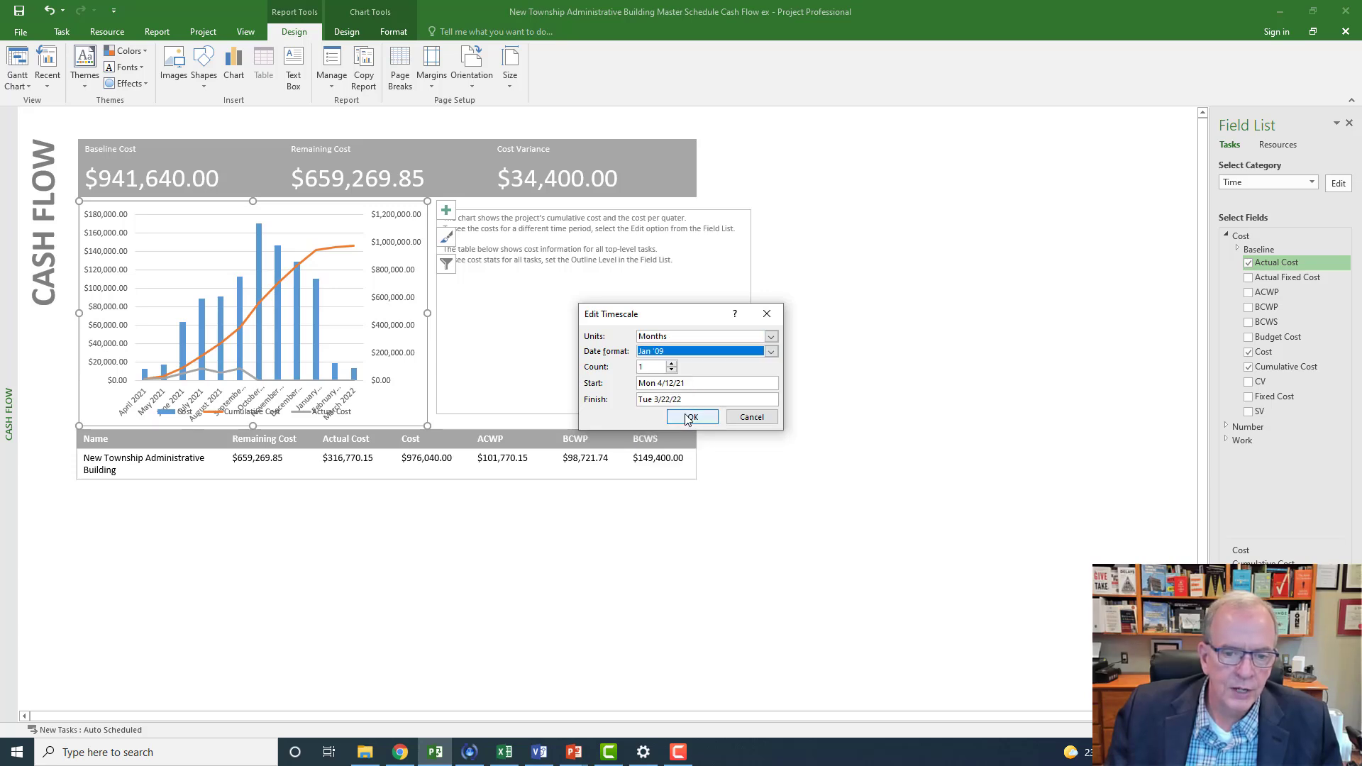
left_click(687, 418)
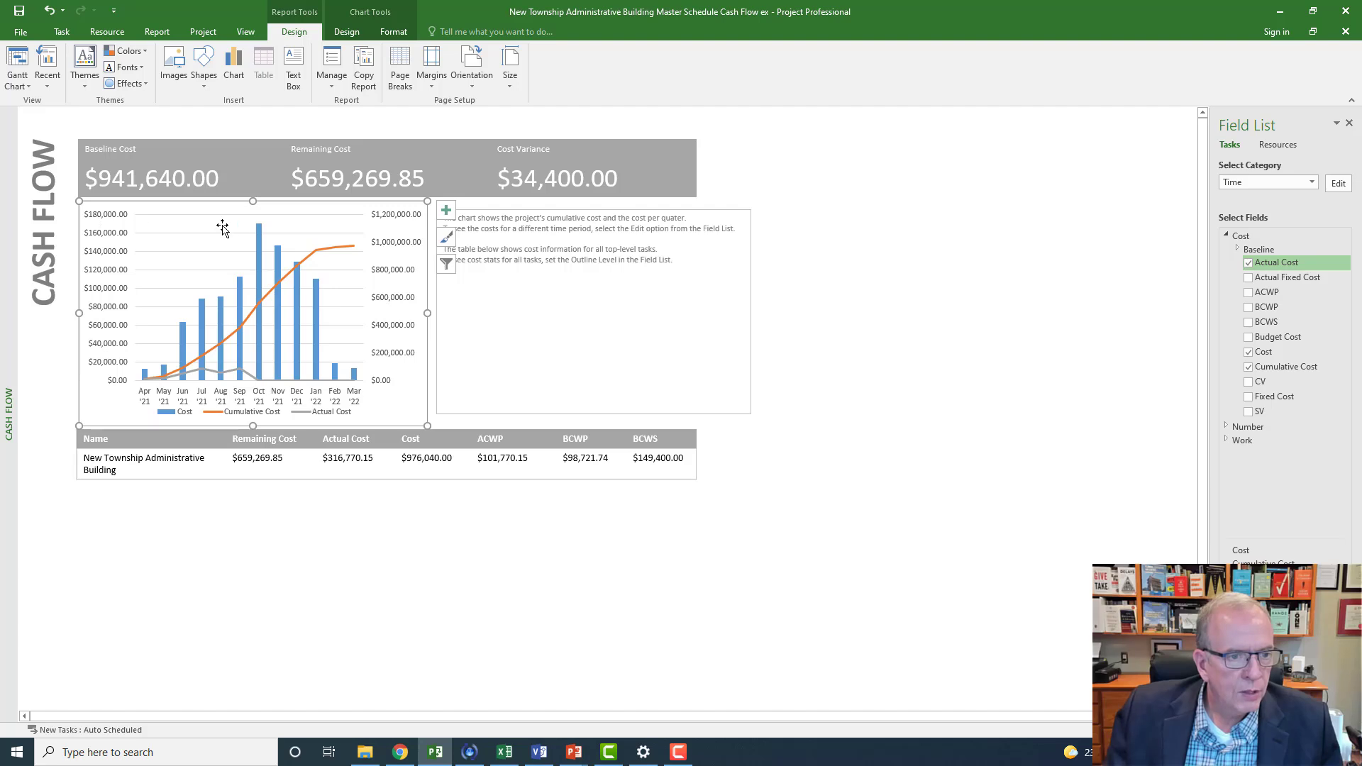
Examine the chart's monthly cost bars, starting with April 2021, and the Cost Variance figure in the report's summary table.
left_click(145, 374)
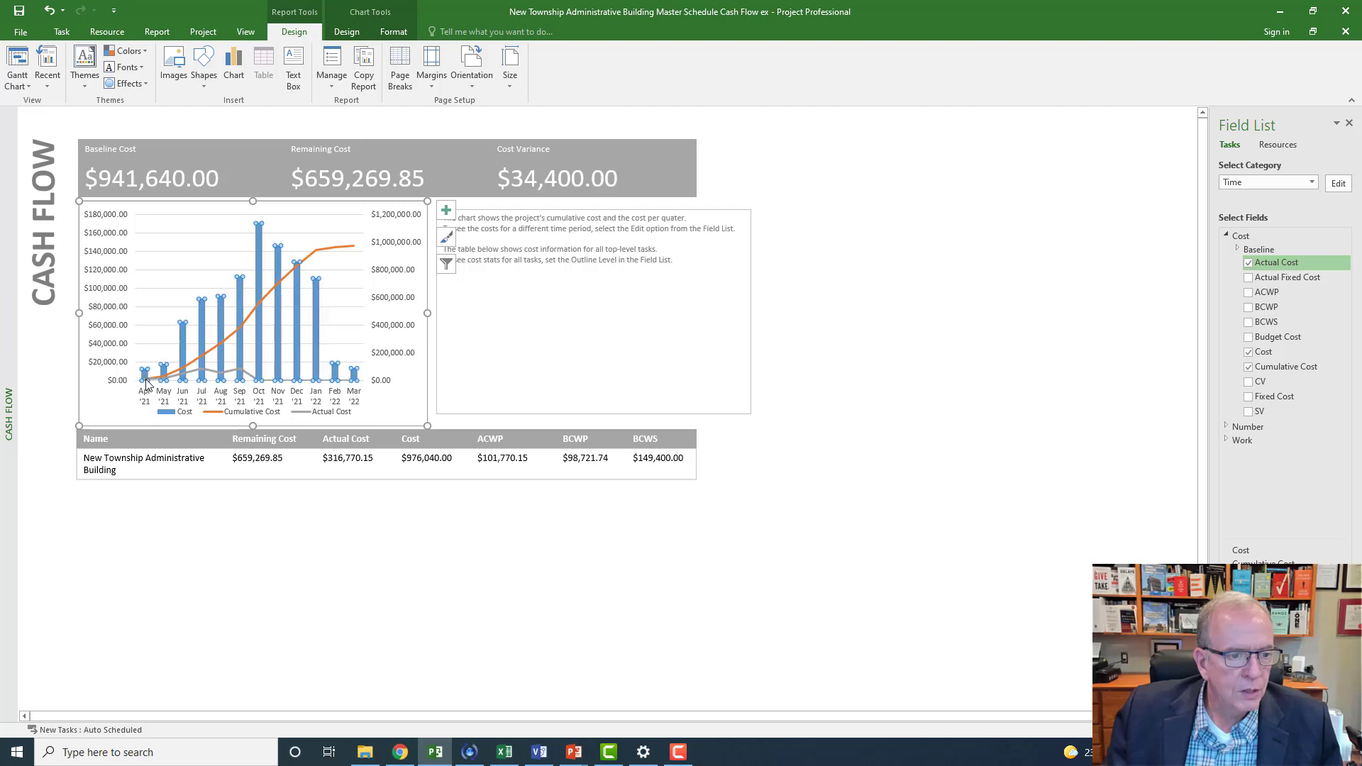
left_click(146, 379)
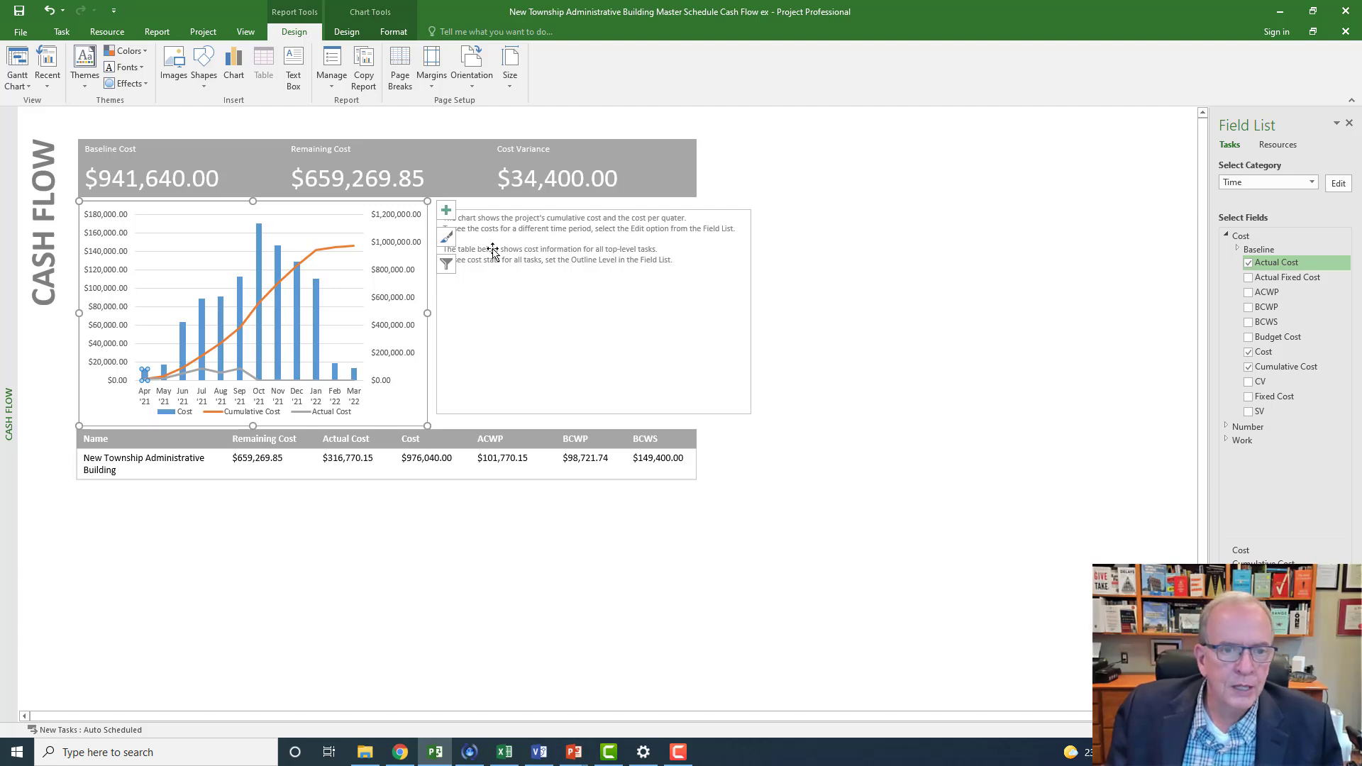
left_click(479, 180)
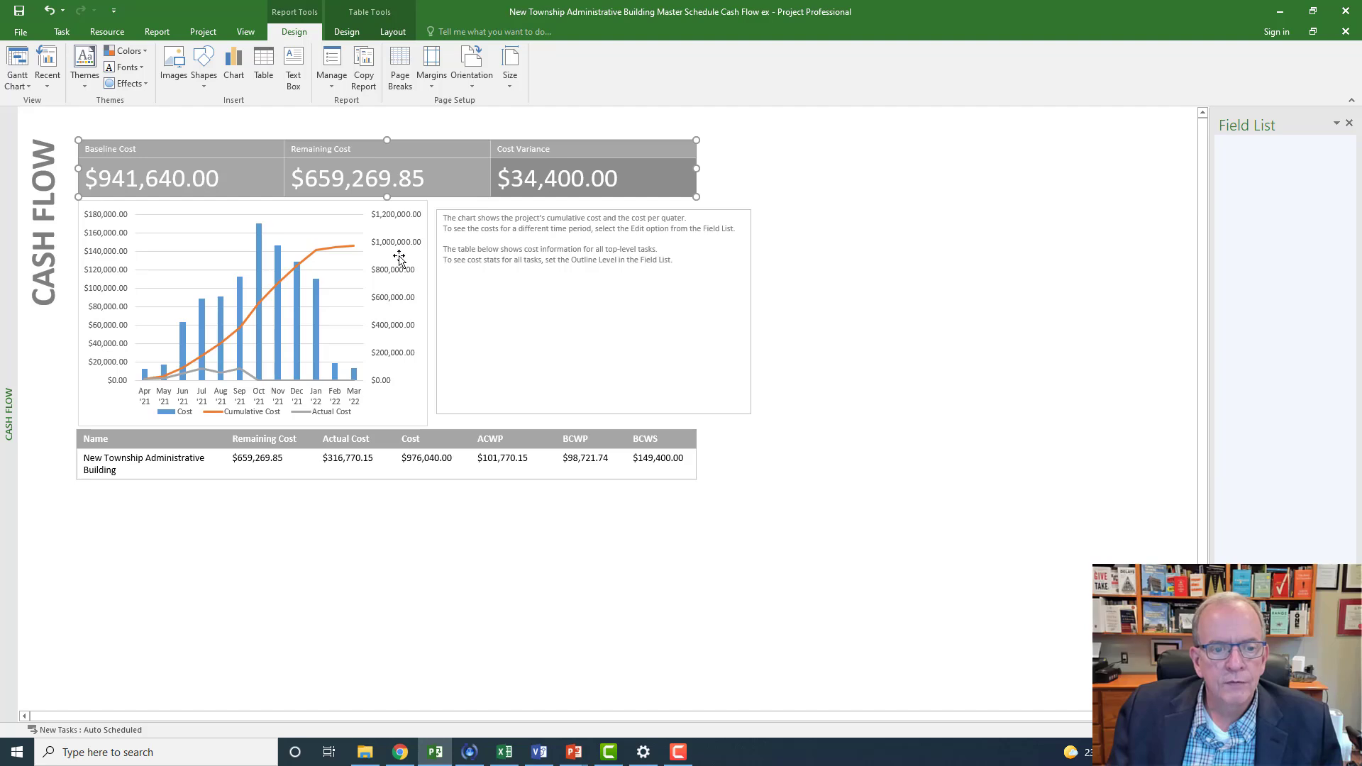
Remove the ACWP, BCWP and BCWS fields from the report's task cost table and add the Cost Variance field.
left_click(395, 454)
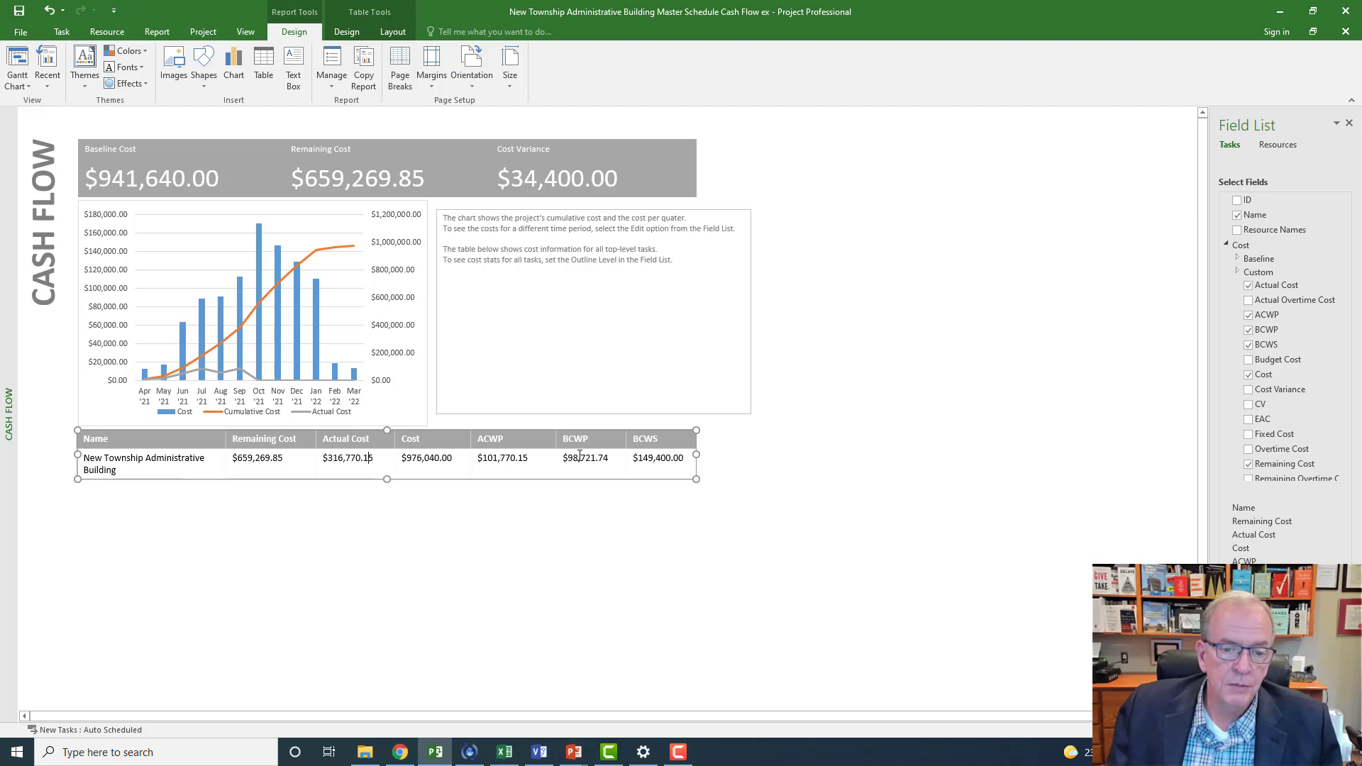
left_click(1249, 316)
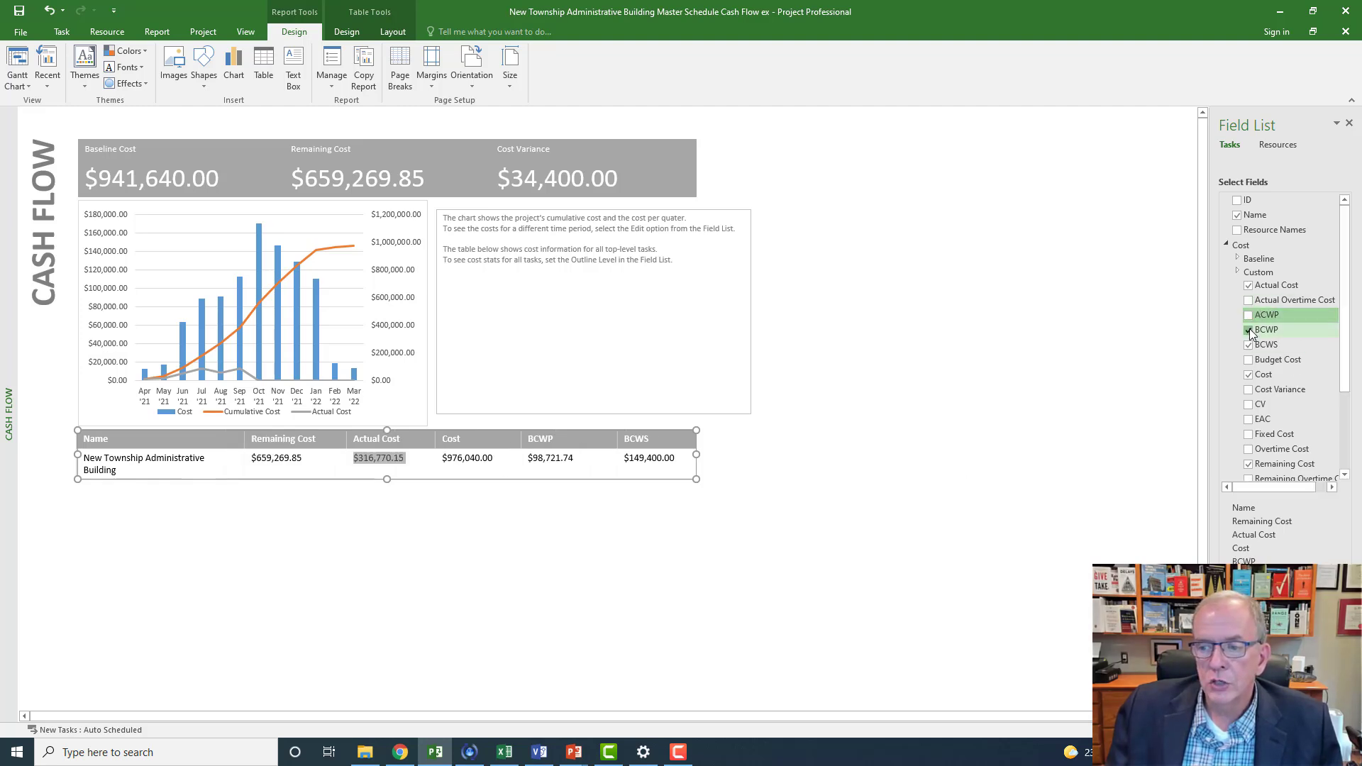
left_click(1249, 331)
left_click(1249, 346)
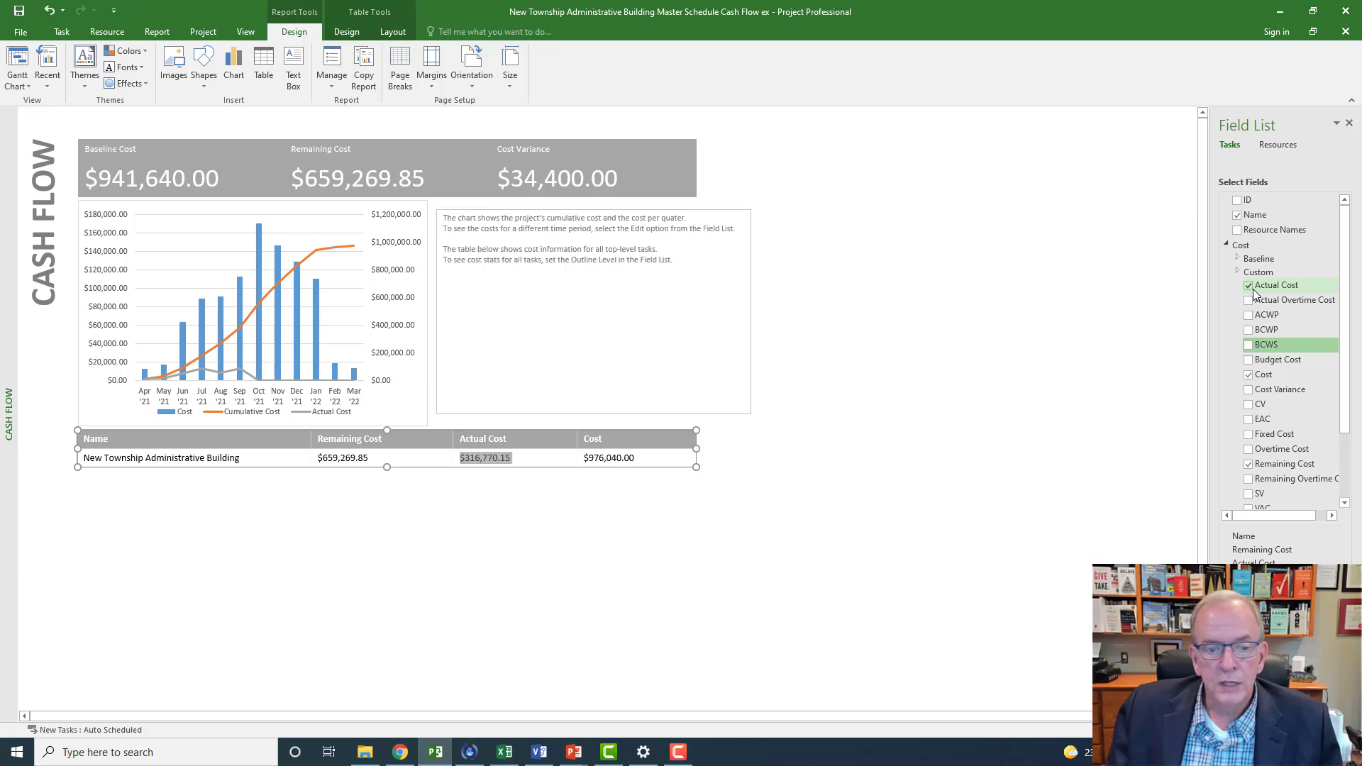
left_click(1248, 390)
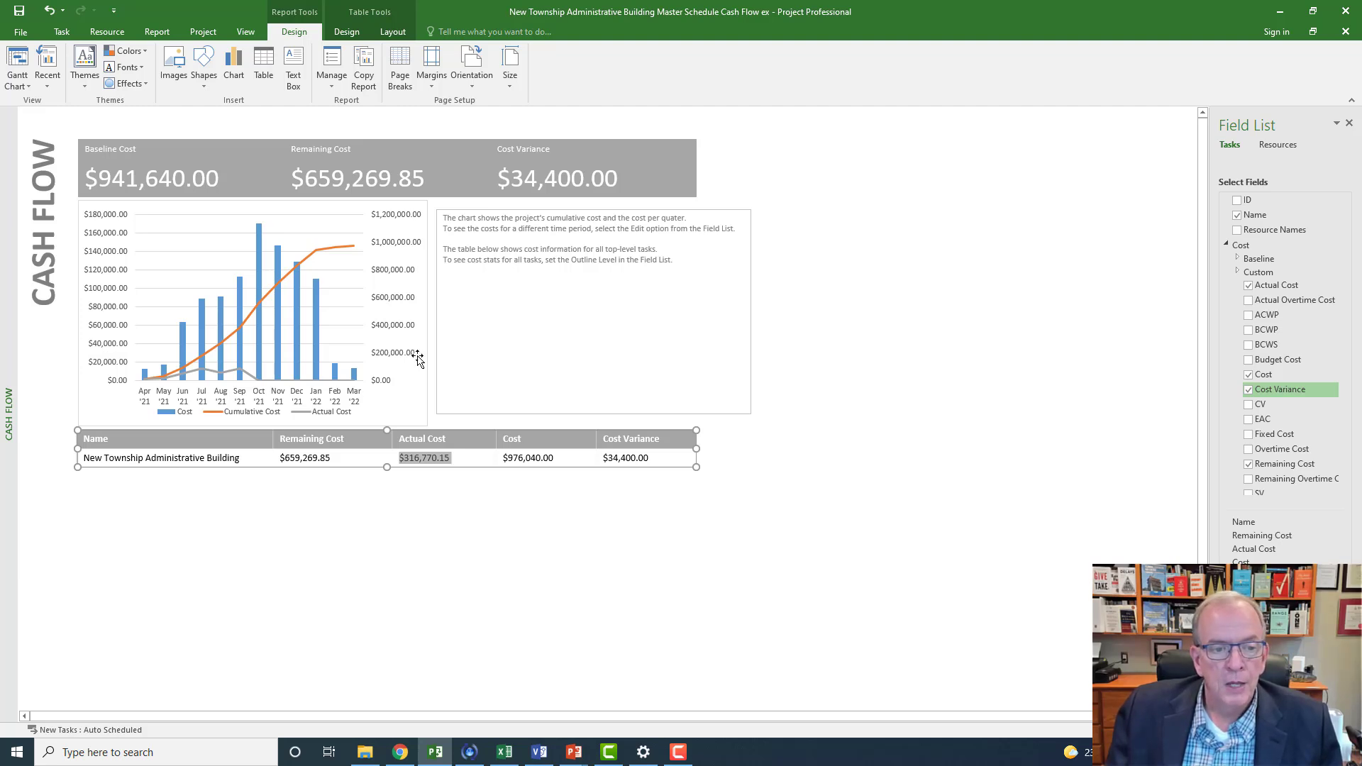
left_click(341, 353)
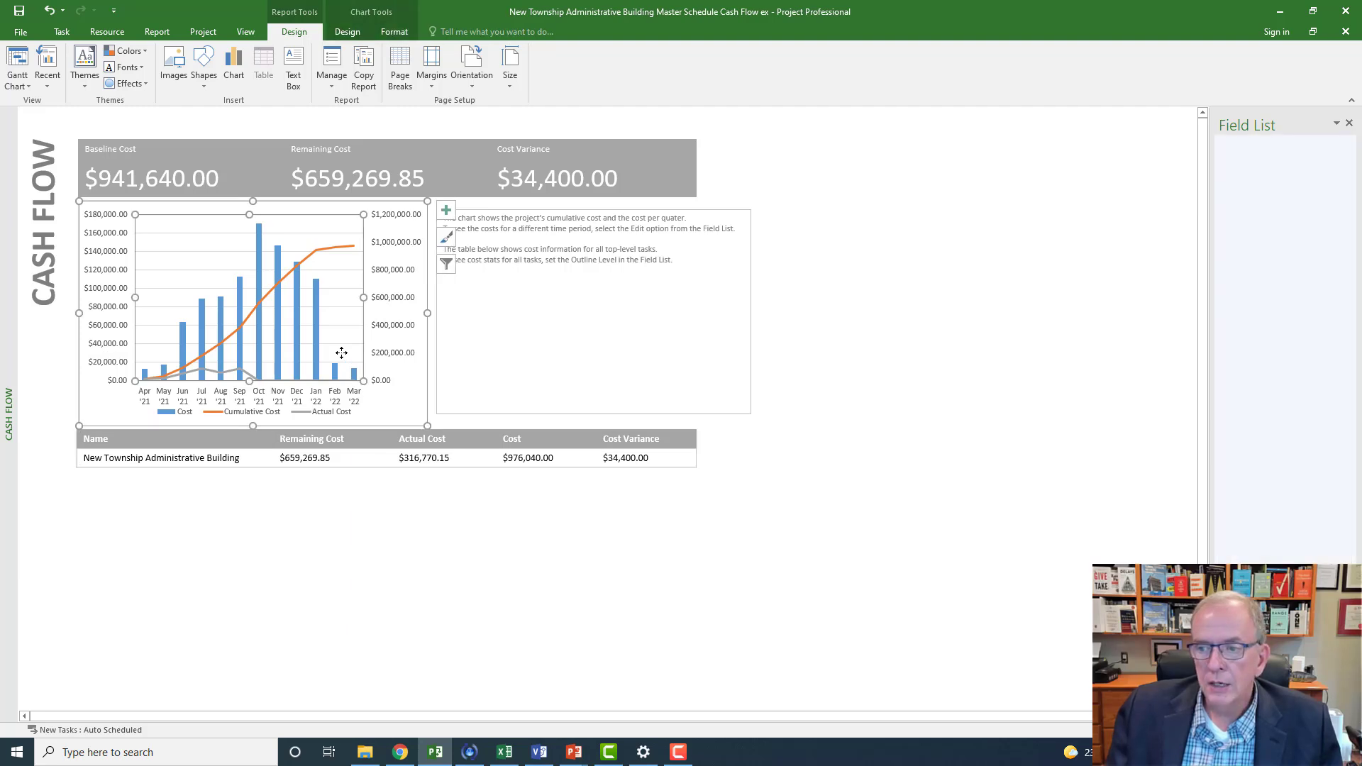
left_click(343, 400)
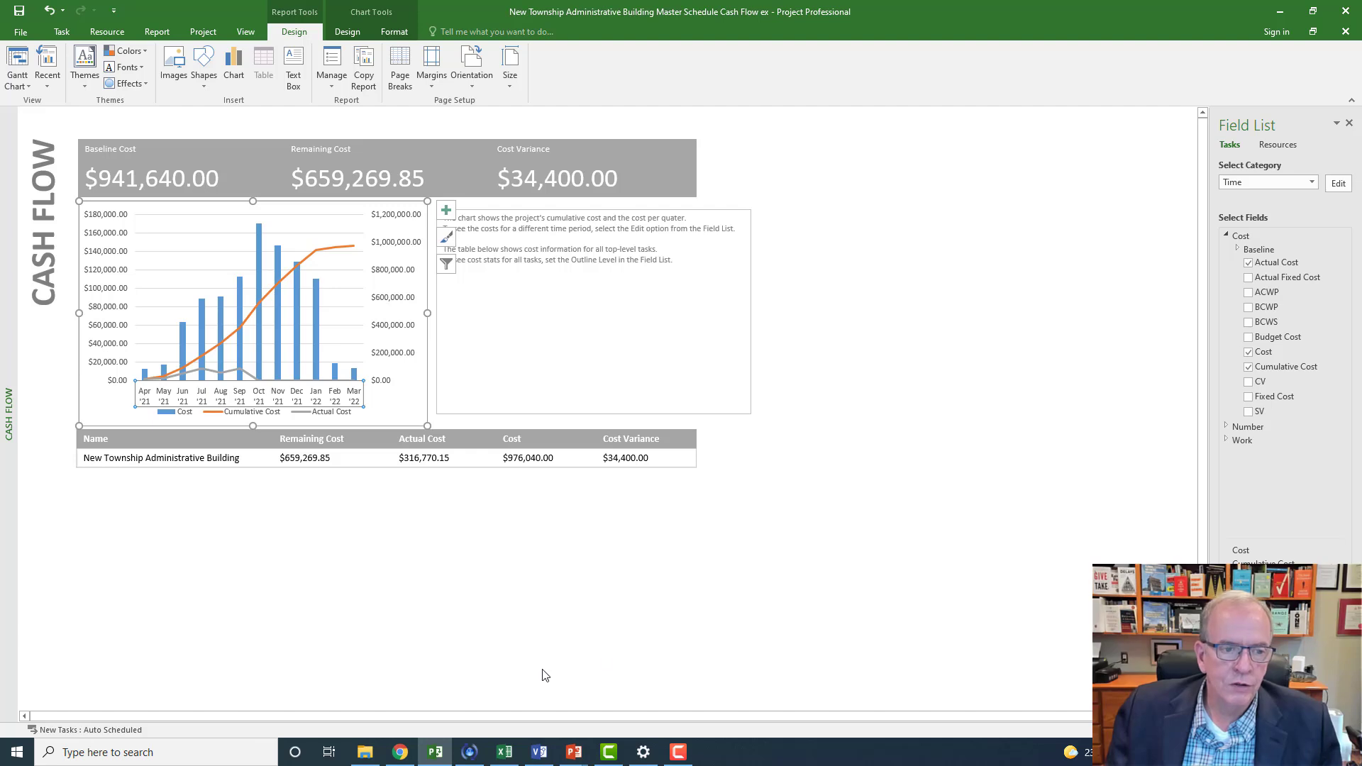
left_click(395, 573)
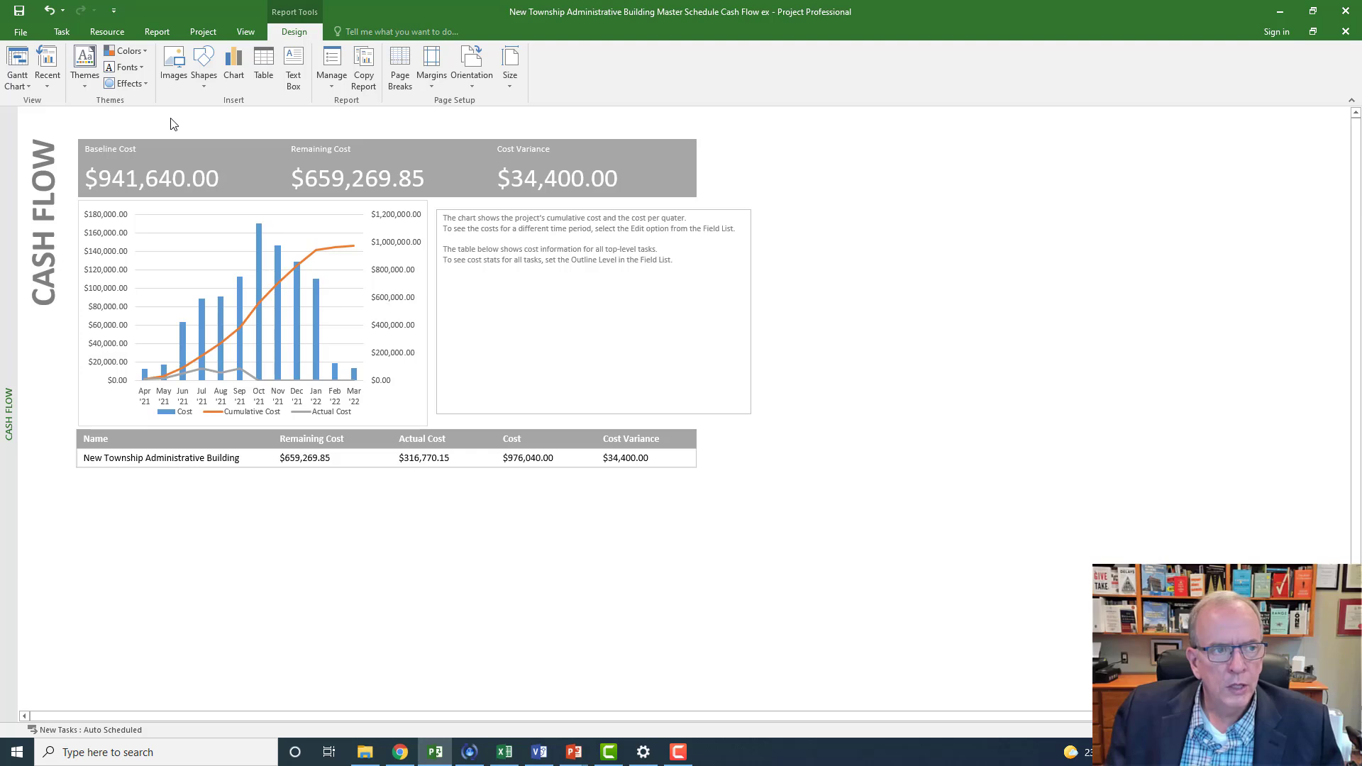
Generate the Cash Flow Report visual report in Excel, with usage data at the Weeks level.
left_click(157, 33)
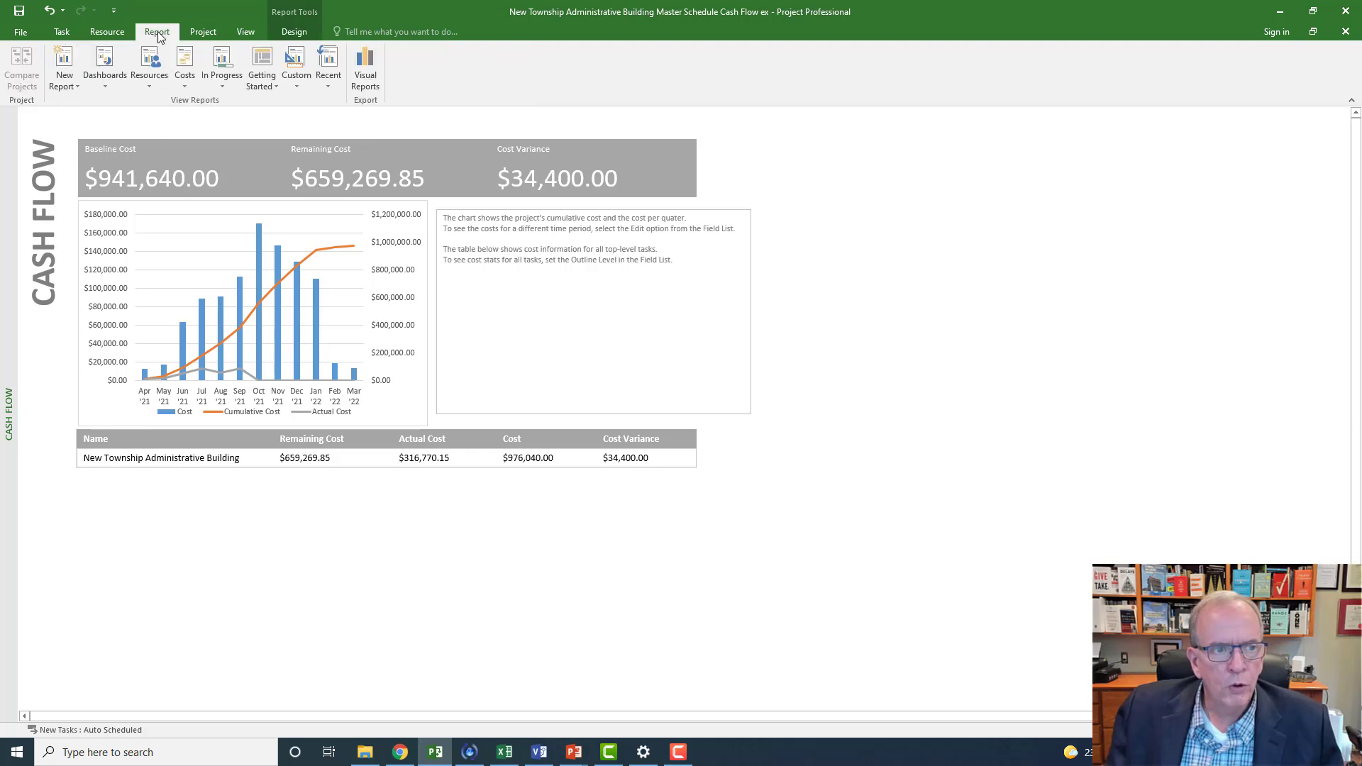
left_click(369, 71)
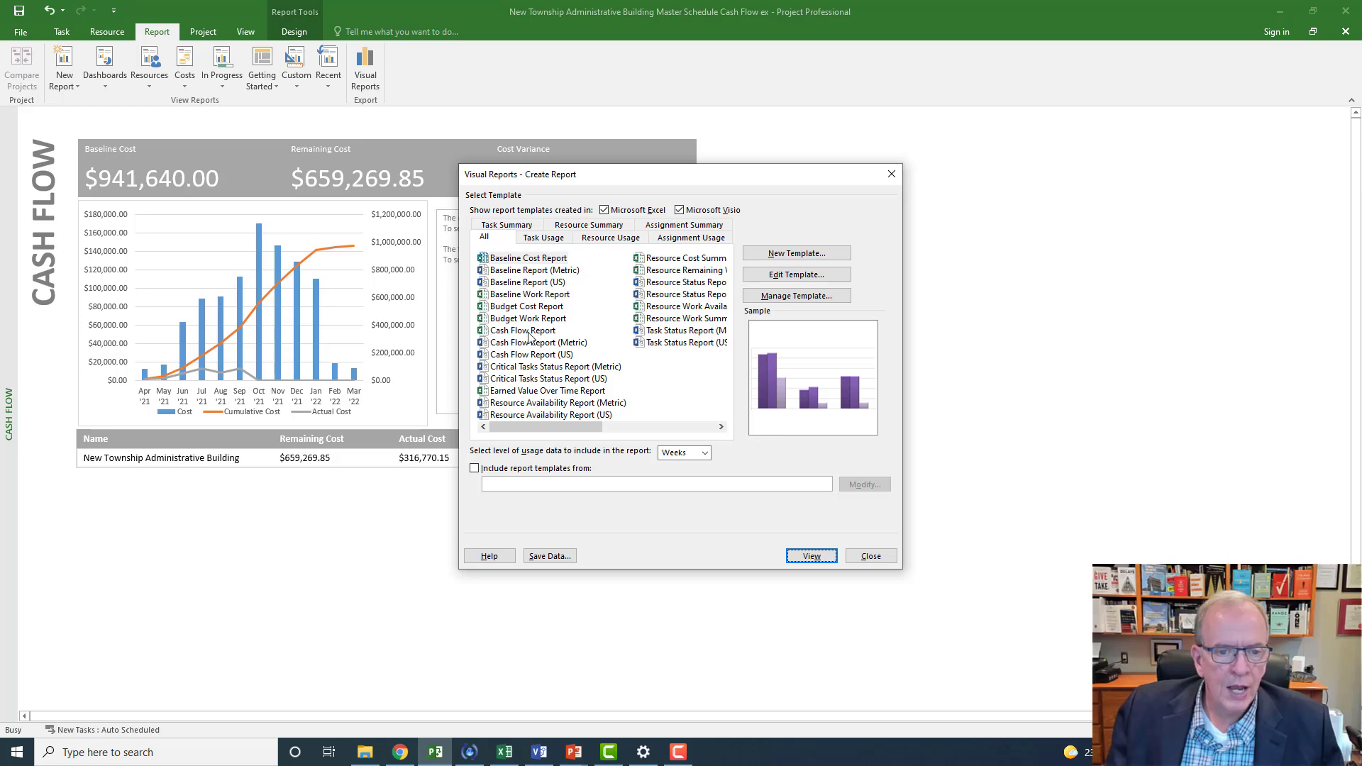
double_click(499, 336)
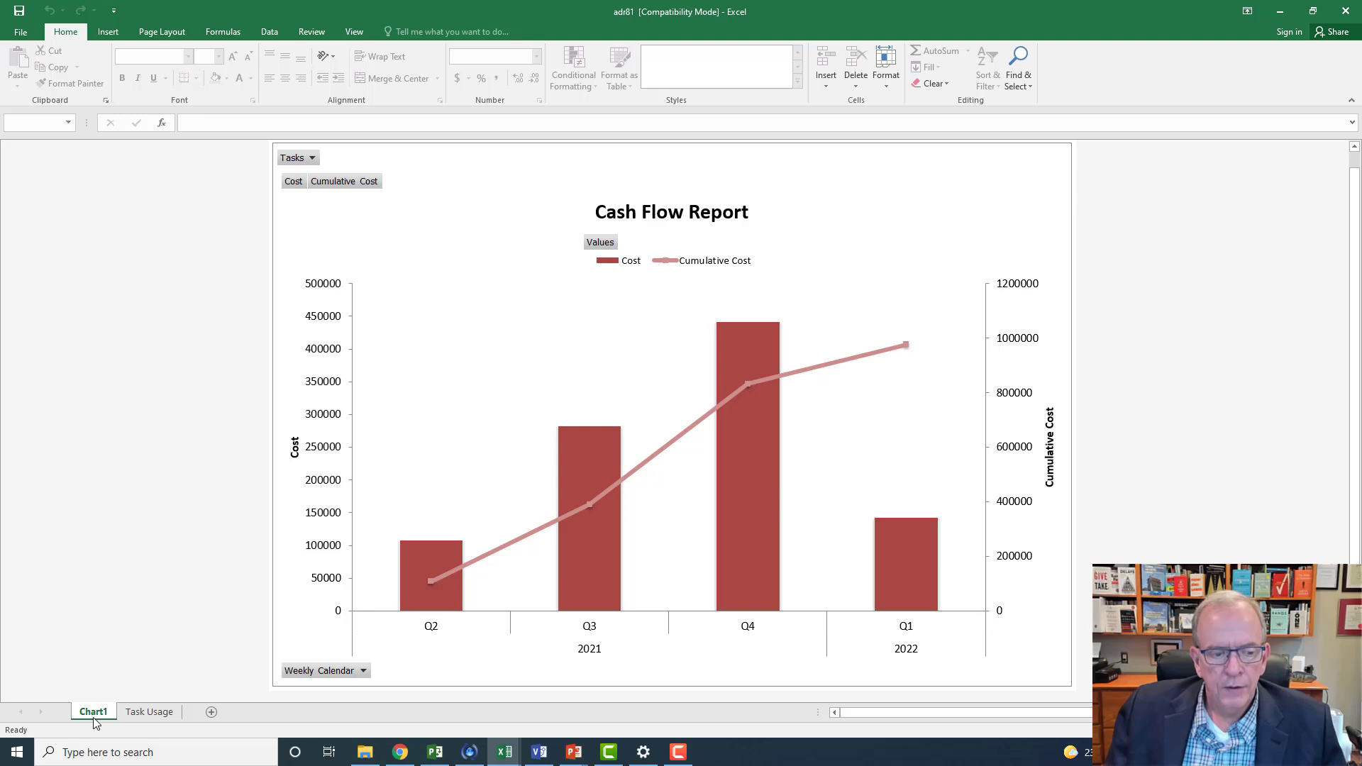
On the Task Usage sheet, expand 2021 Q2, Q3 and Q4 and 2022 Q1 to show the weekly costs.
left_click(135, 715)
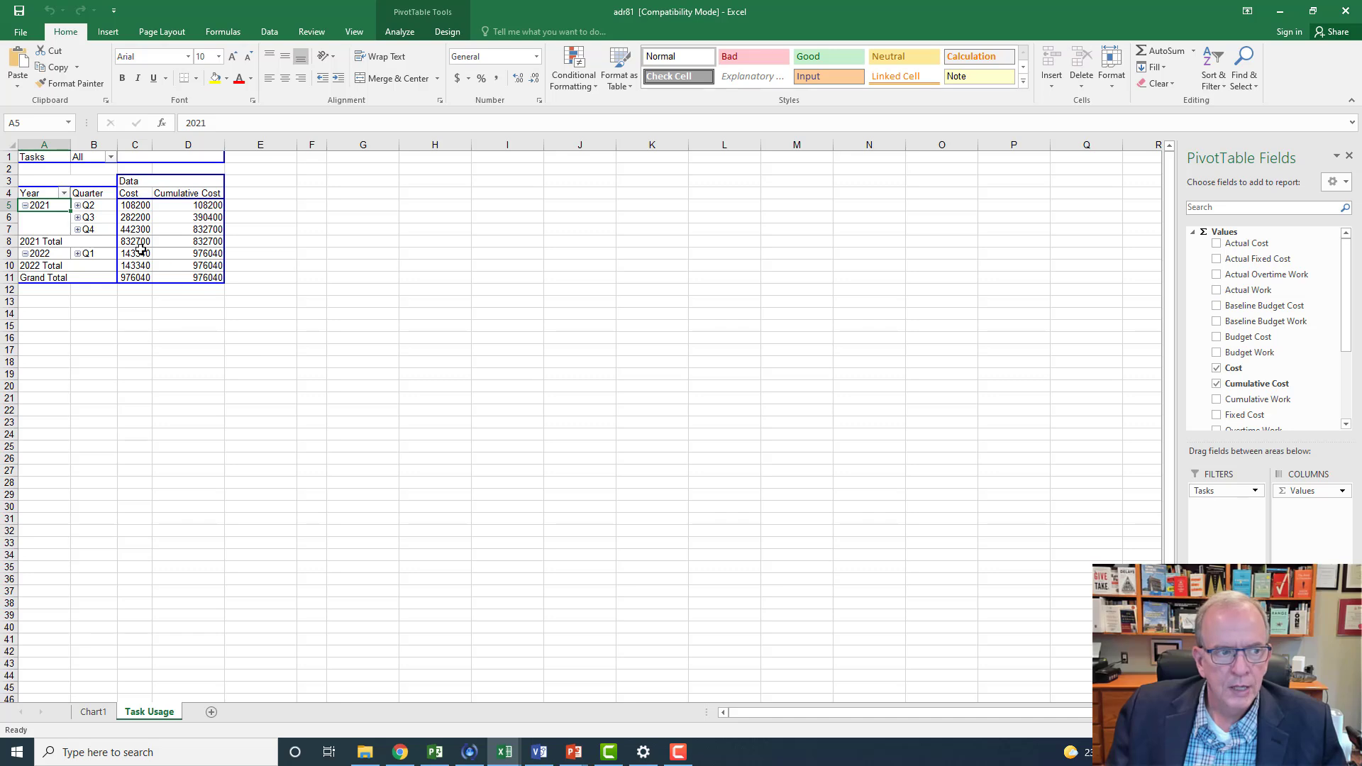
left_click(78, 205)
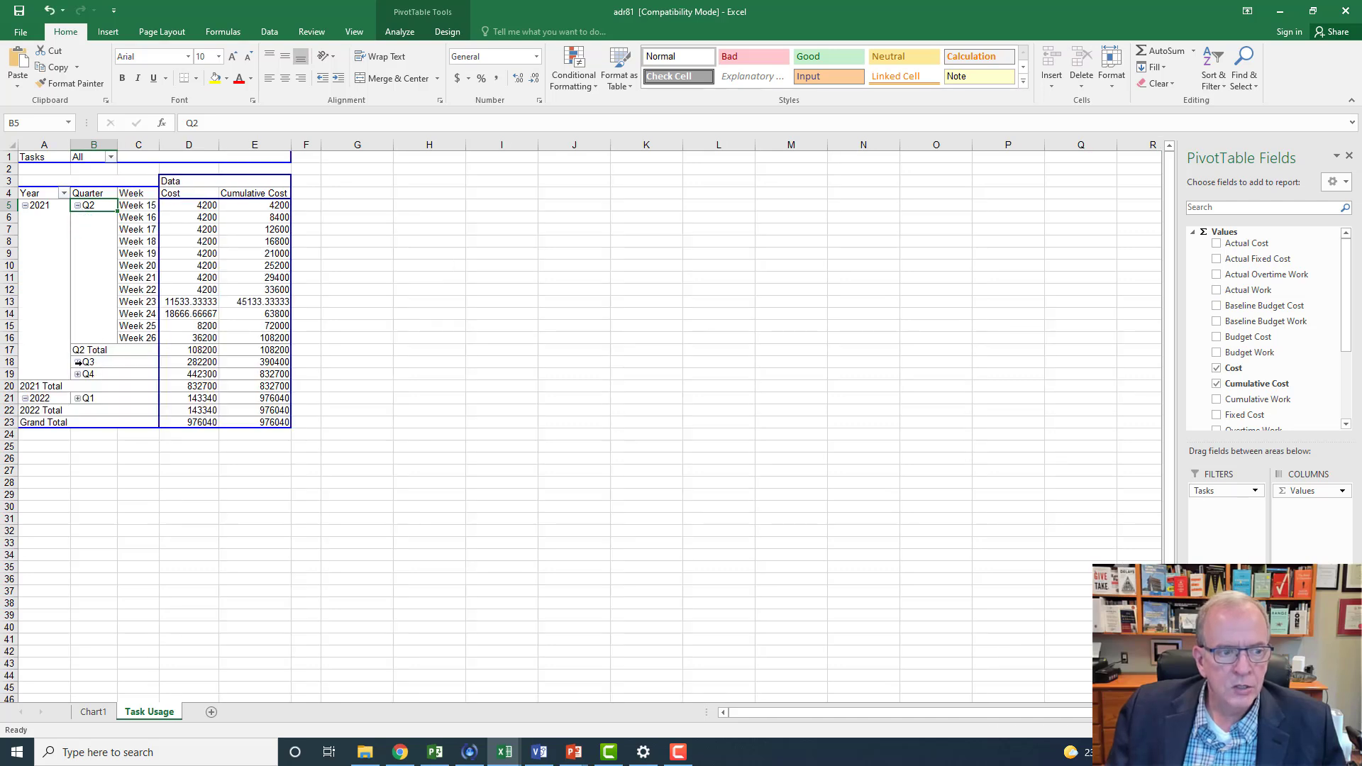
left_click(77, 362)
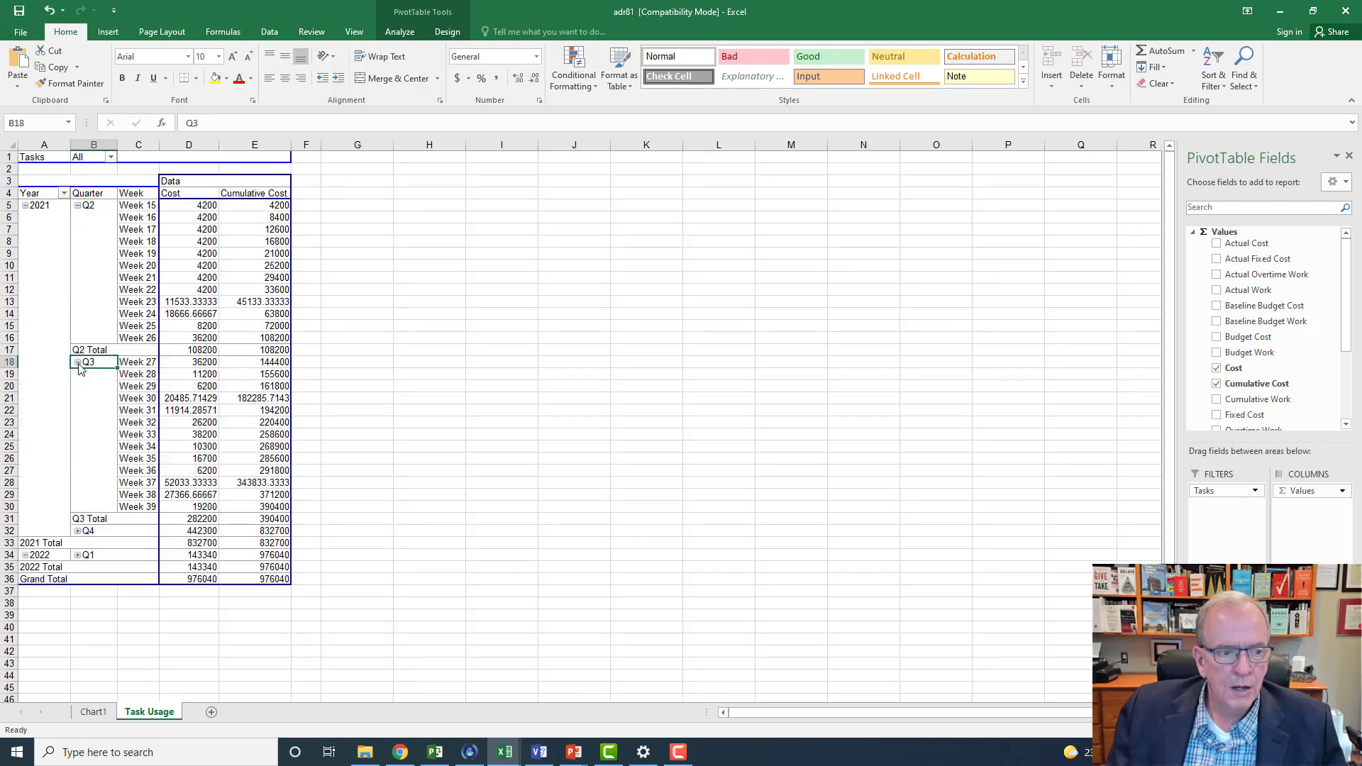
left_click(78, 530)
scroll(76, 539, "down", 4)
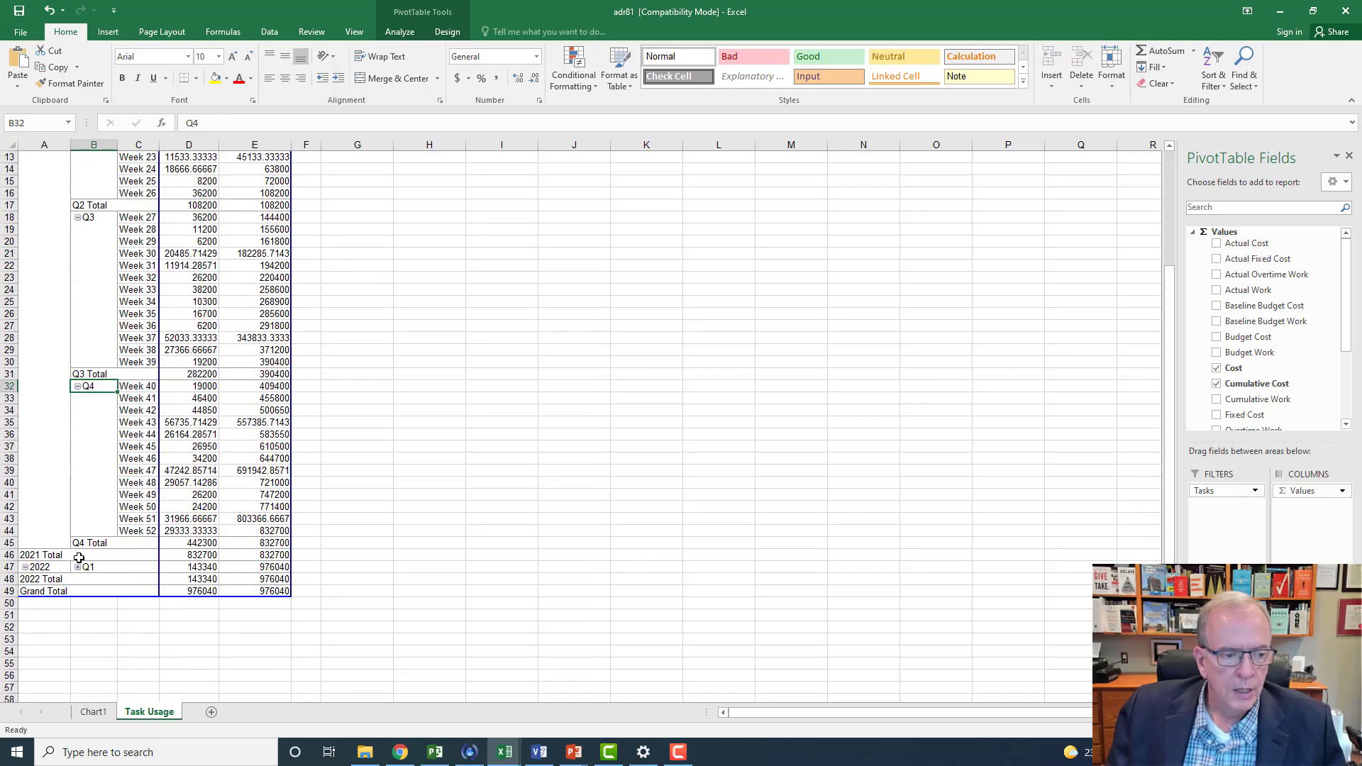
left_click(78, 568)
scroll(78, 571, "down", 4)
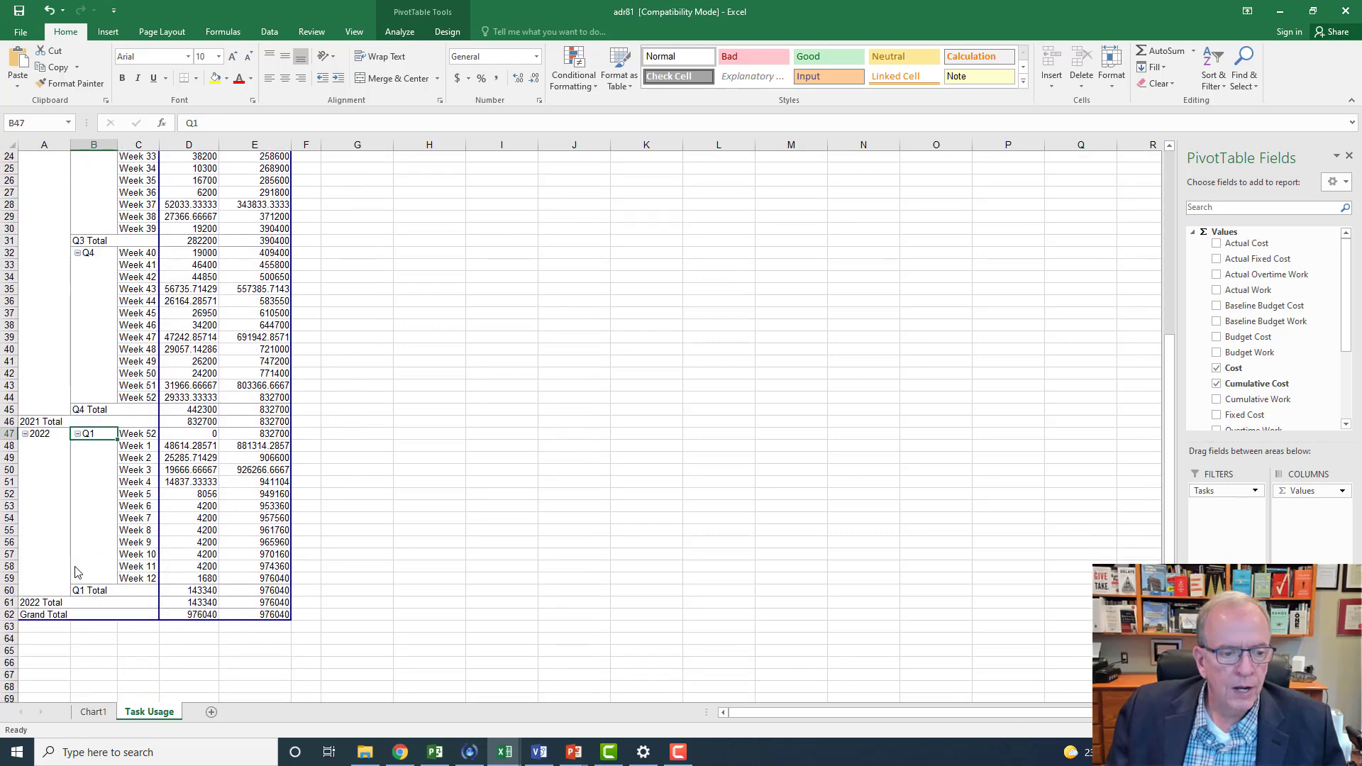
Examine the weekly Cost and Cumulative Cost values across all quarters of the pivot table.
scroll(71, 565, "up", 1)
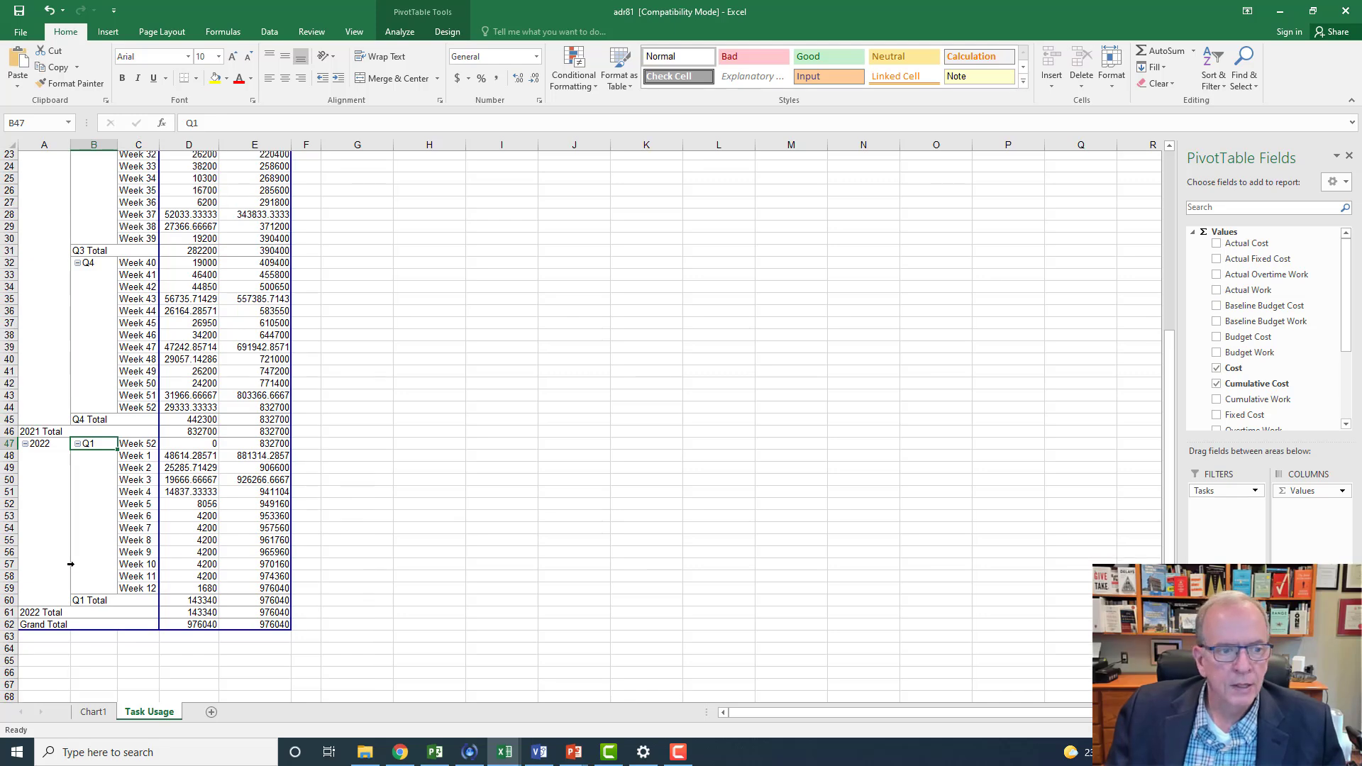
scroll(71, 565, "up", 7)
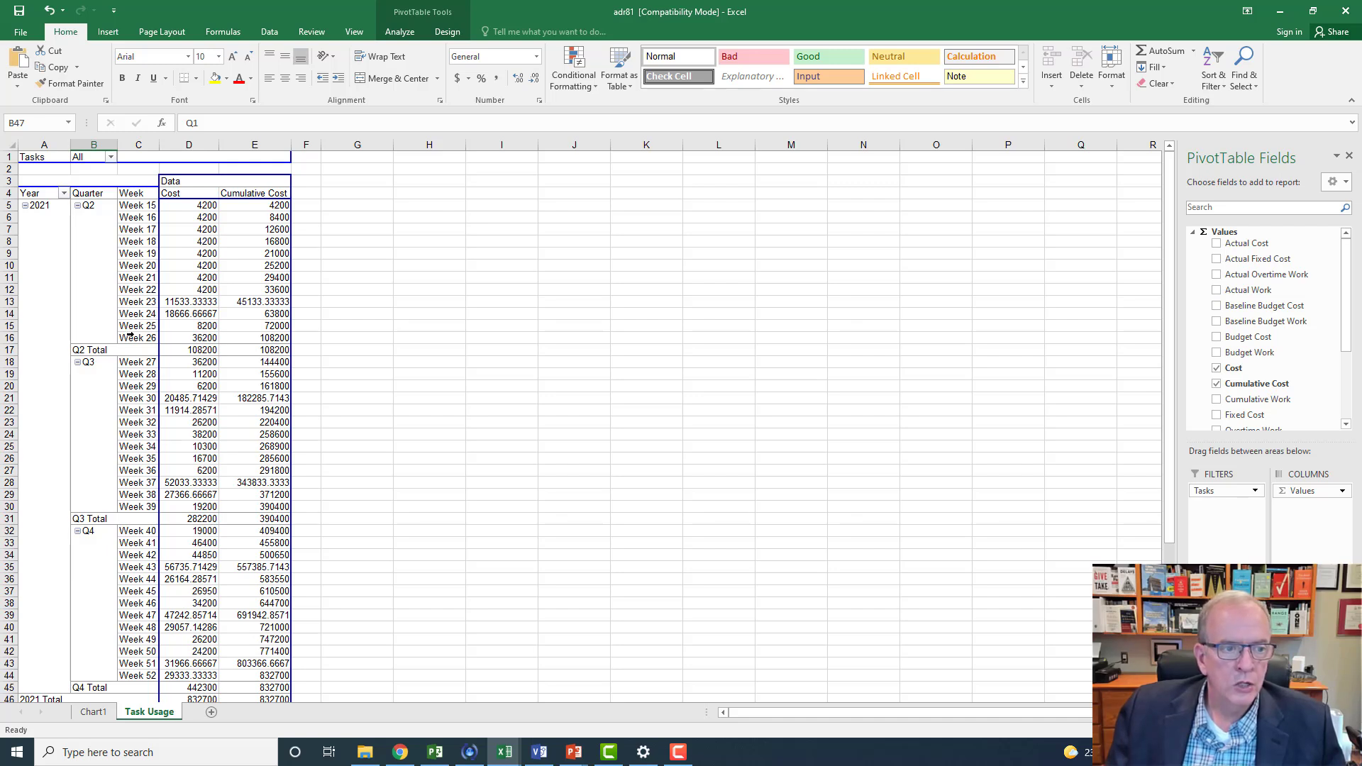
left_click(203, 216)
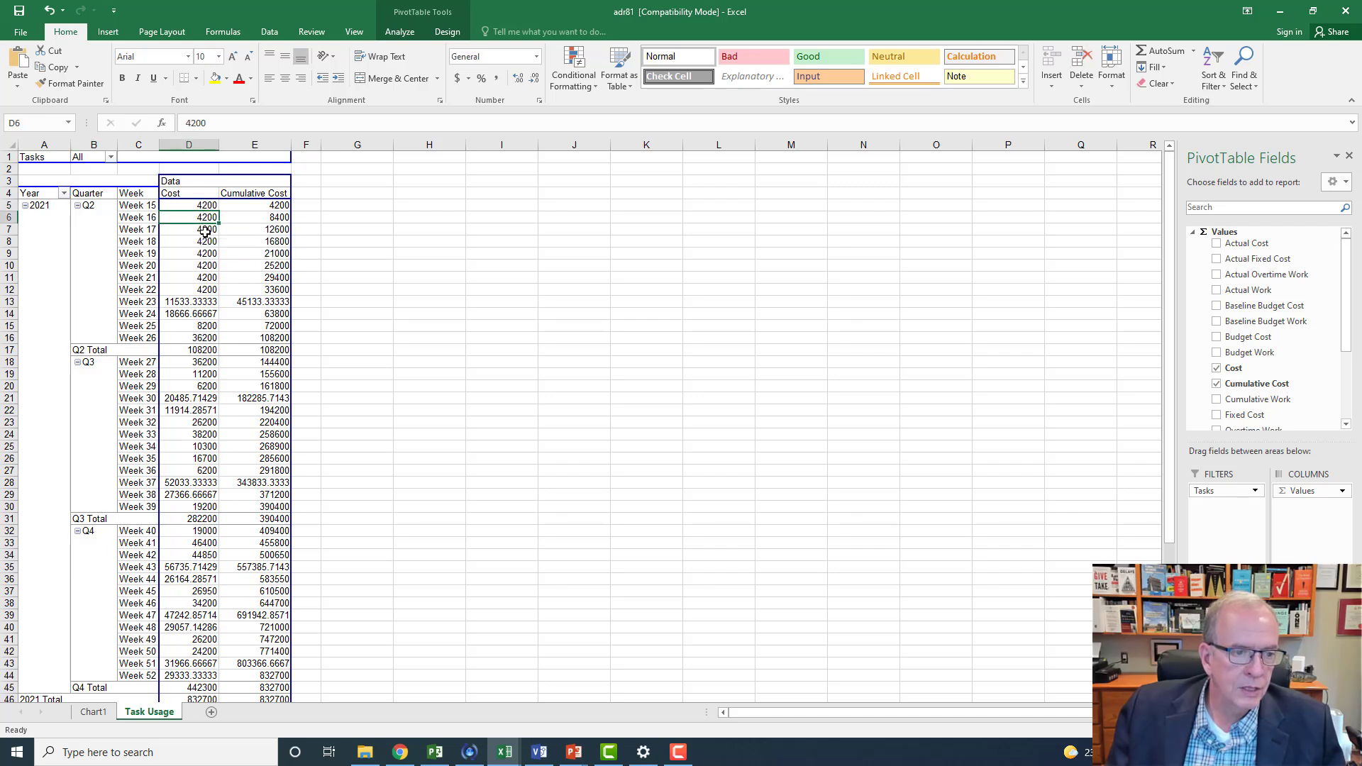
left_click(205, 266)
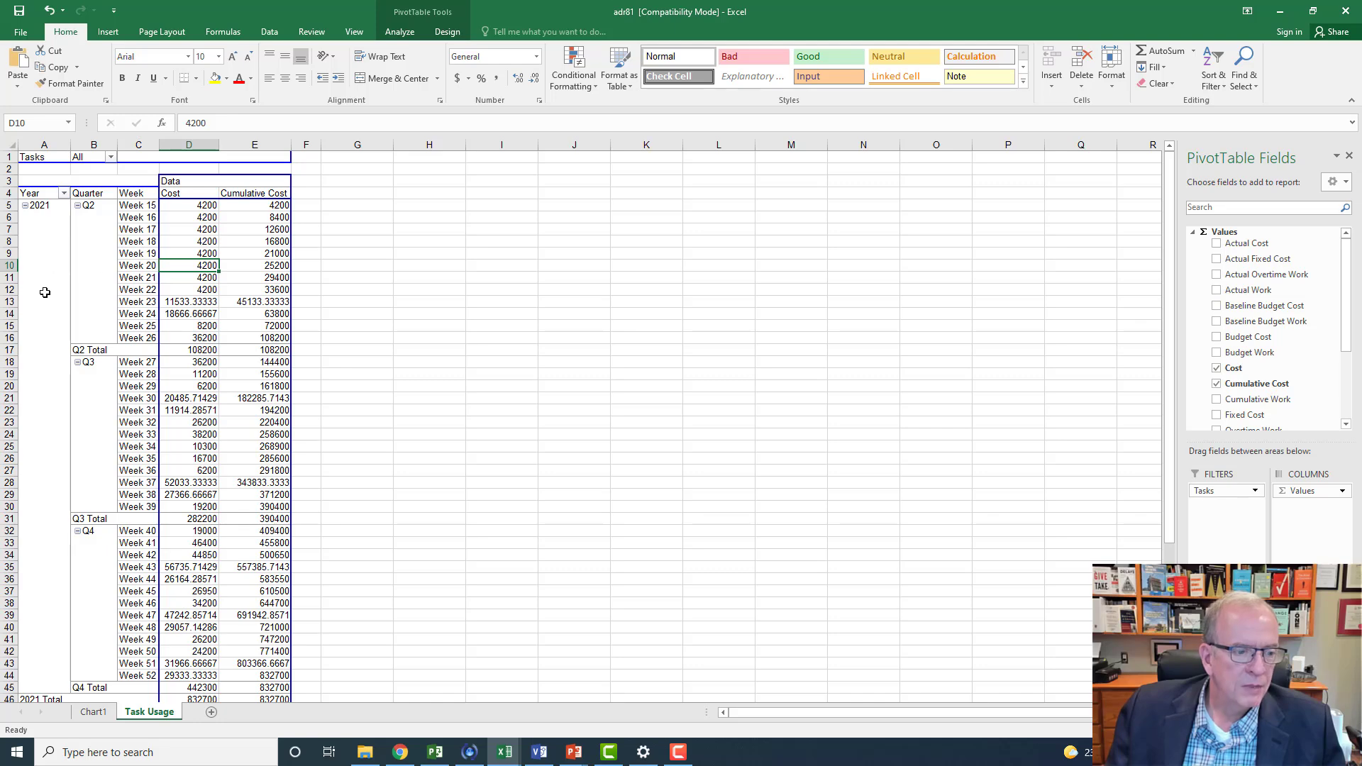
scroll(45, 293, "down", 5)
scroll(44, 292, "down", 5)
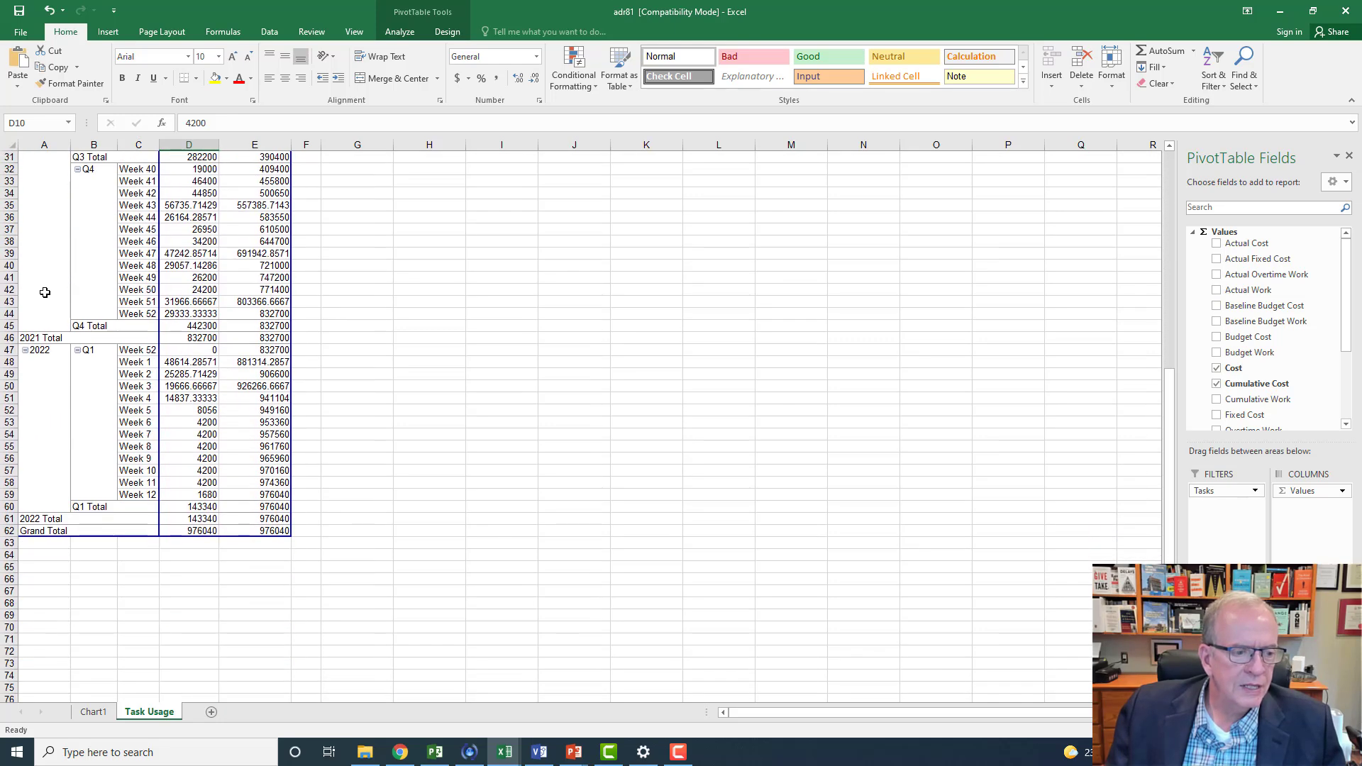
scroll(45, 293, "up", 10)
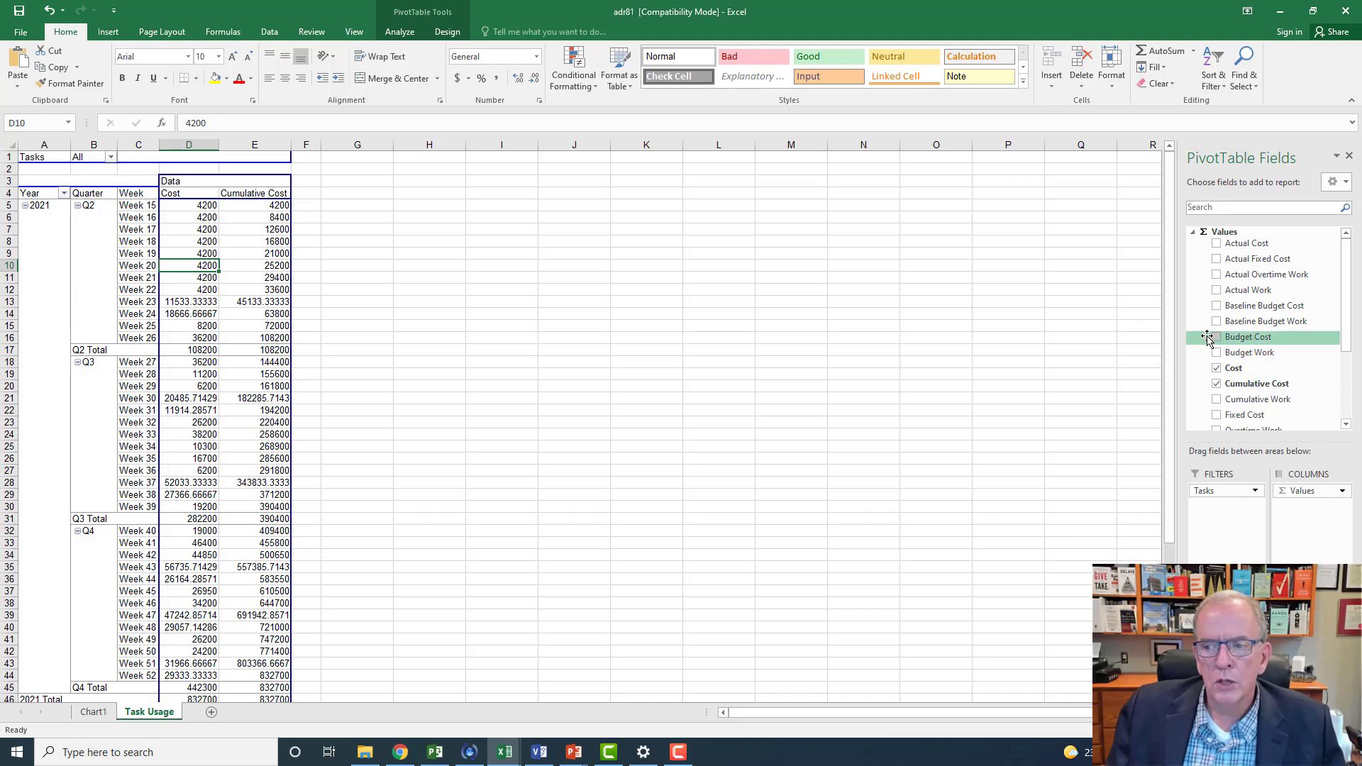
Temporarily add the Cumulative Work field to the pivot table, and review the remaining fields and the Tasks filter options.
left_click(1216, 400)
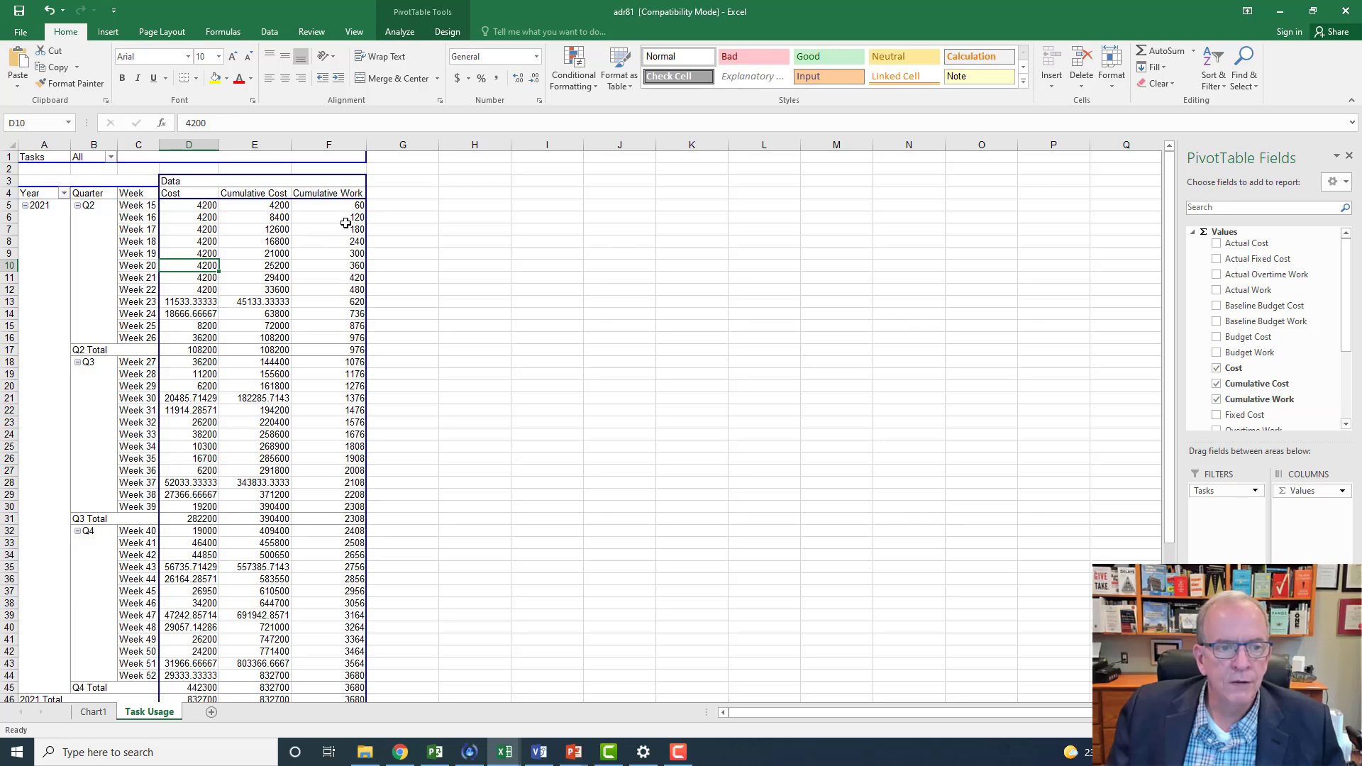
left_click(1217, 400)
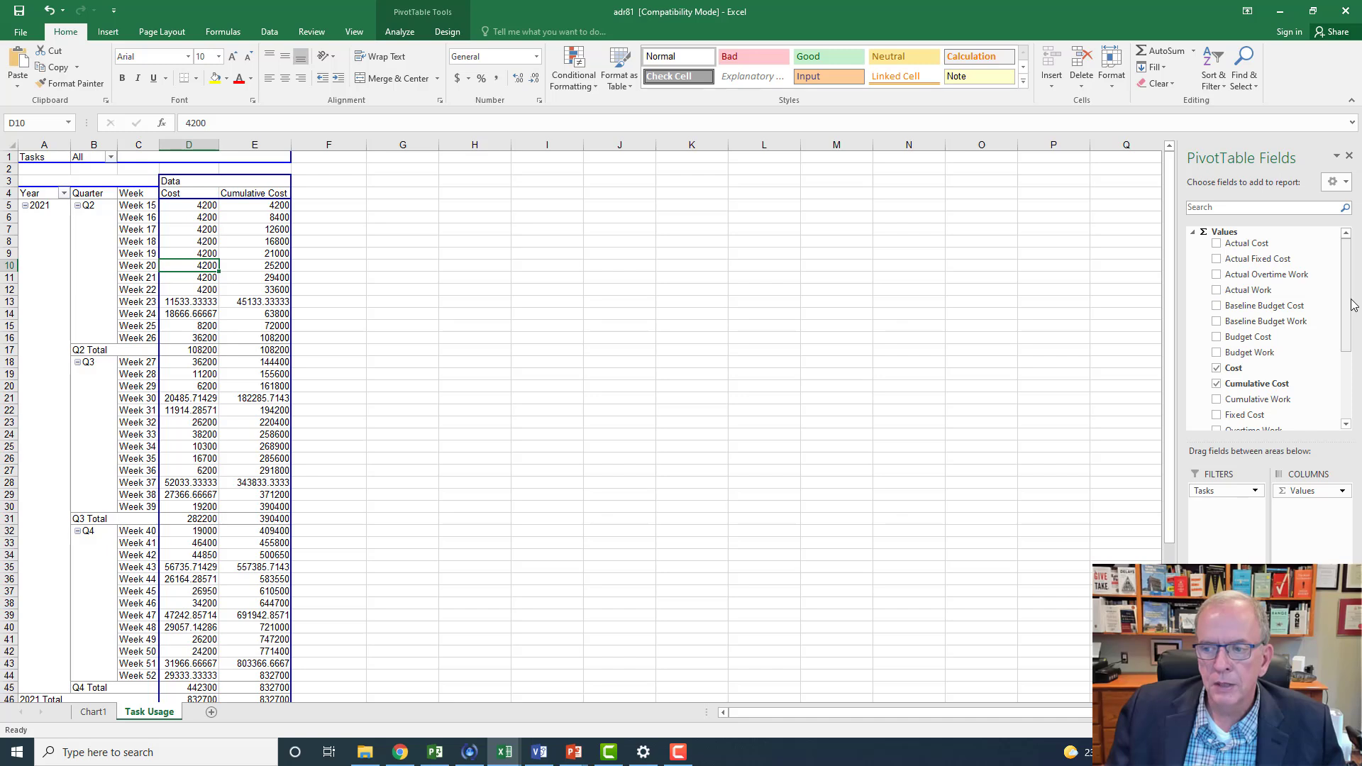
left_click_drag(1351, 305, 1328, 383)
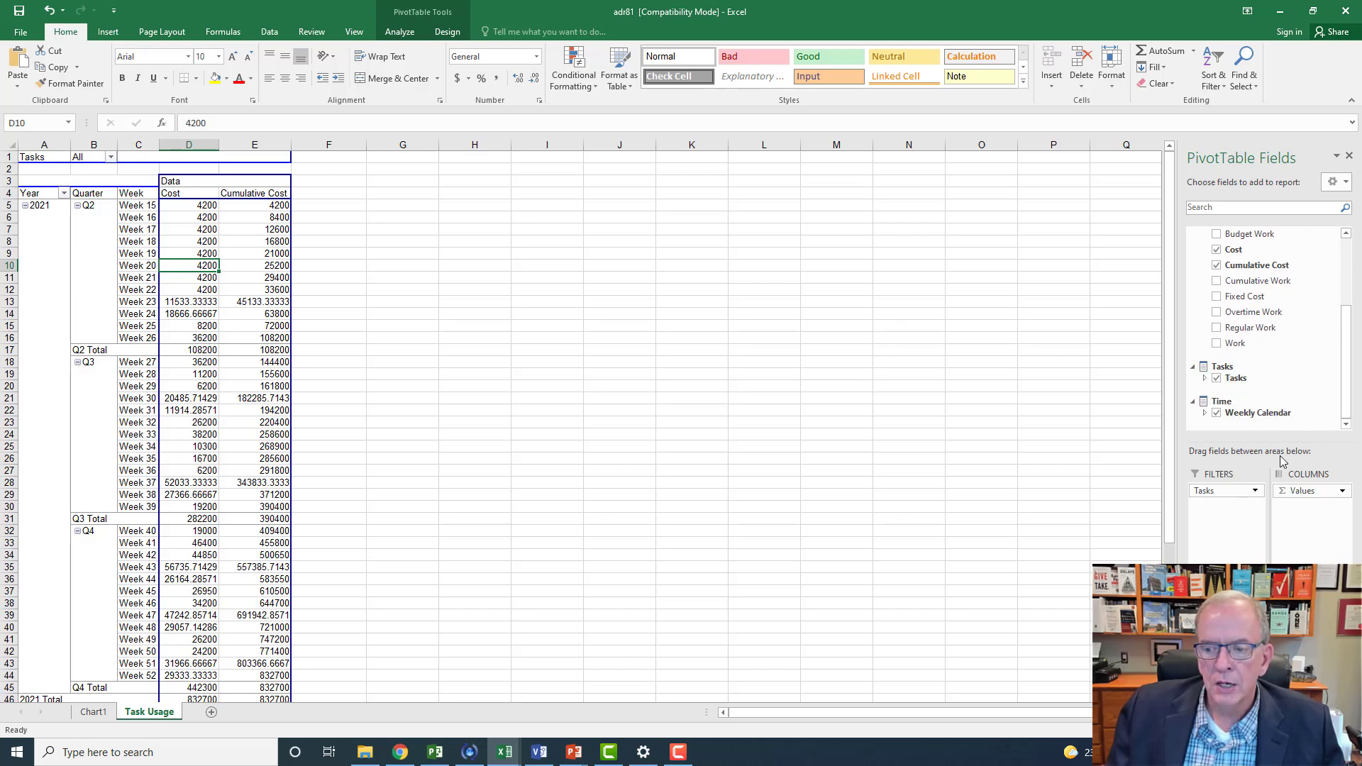
left_click(1255, 491)
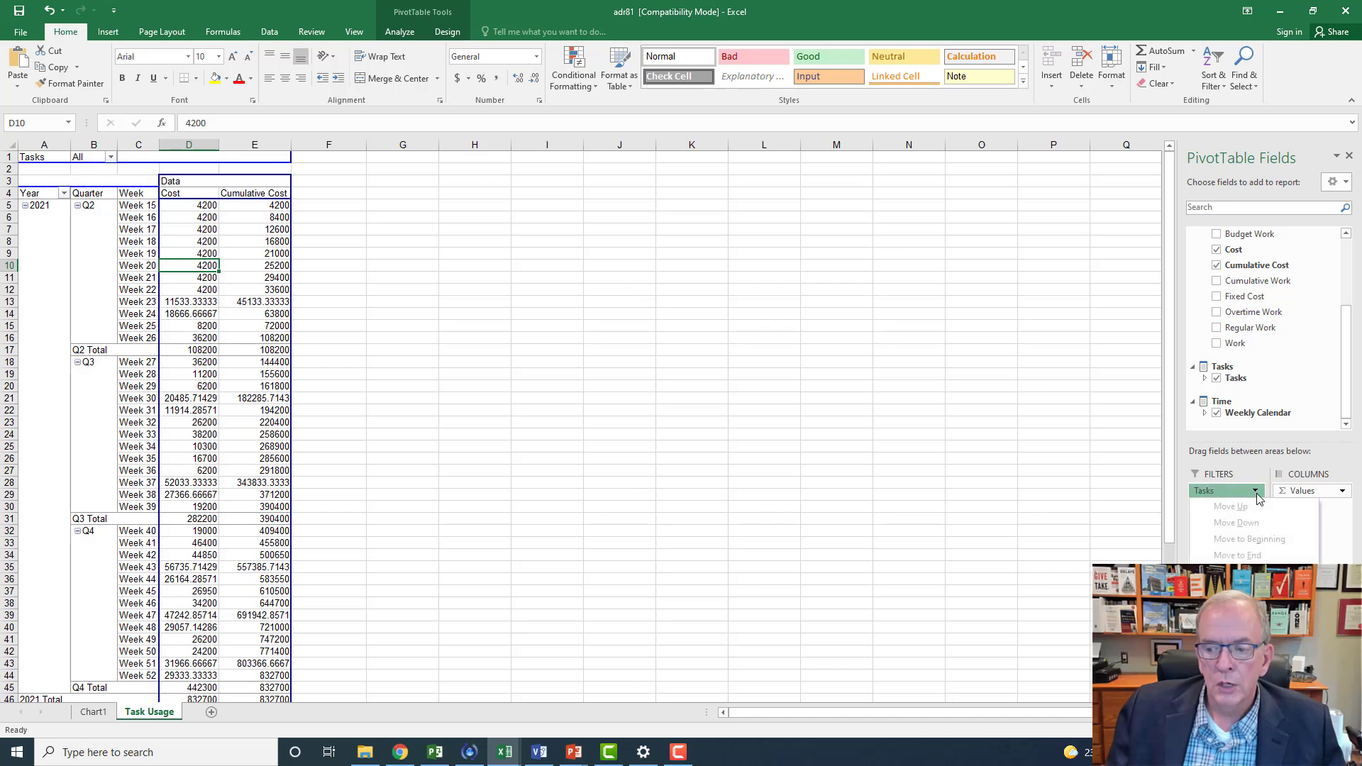
left_click(561, 397)
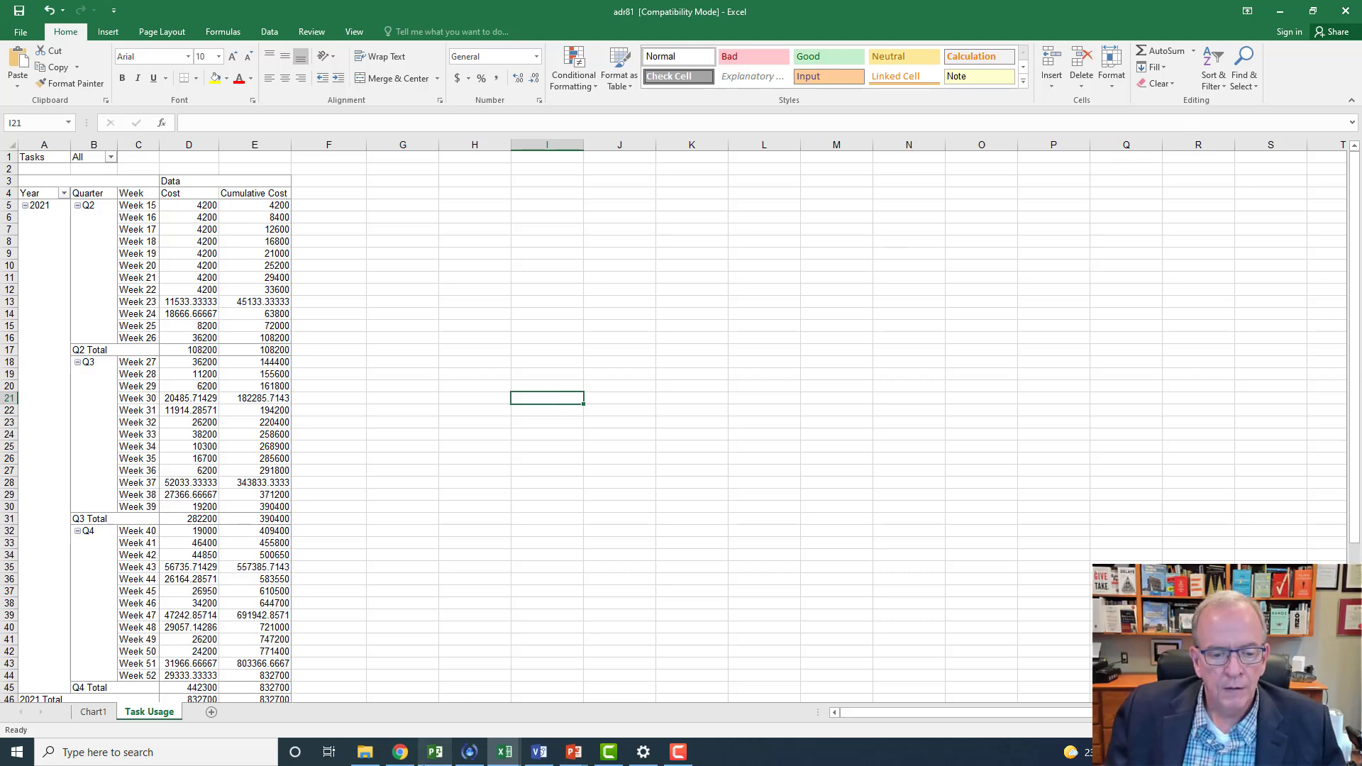
Switch back to Microsoft Project and close the visual report creation dialog.
left_click(429, 758)
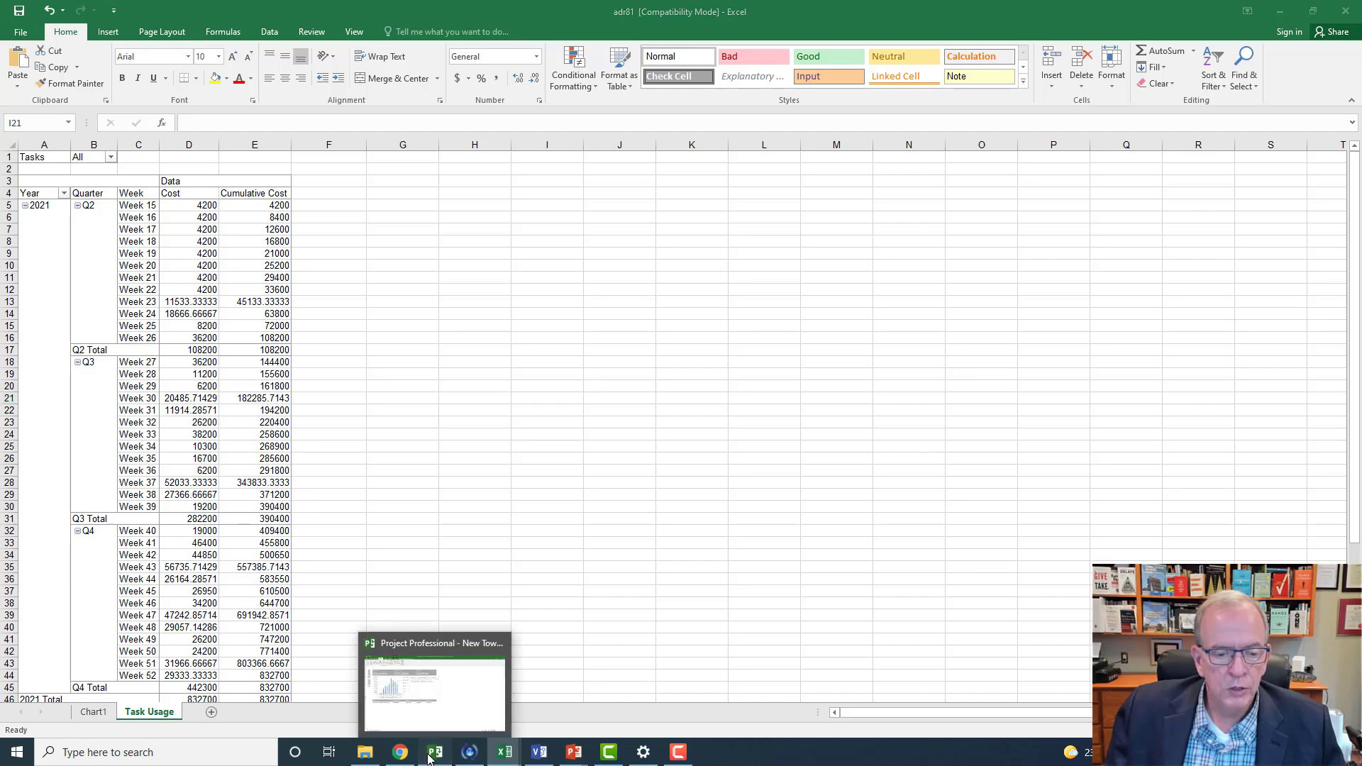
left_click(429, 757)
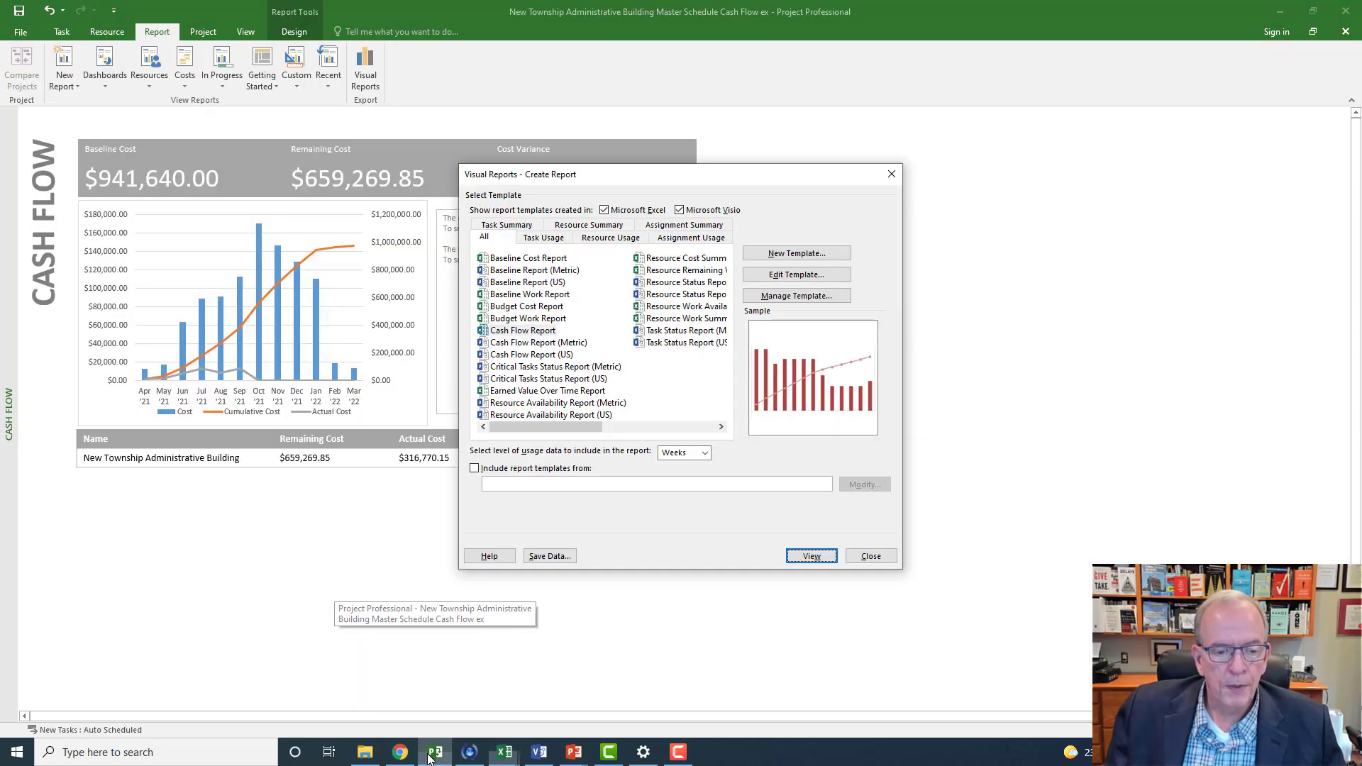
left_click(866, 559)
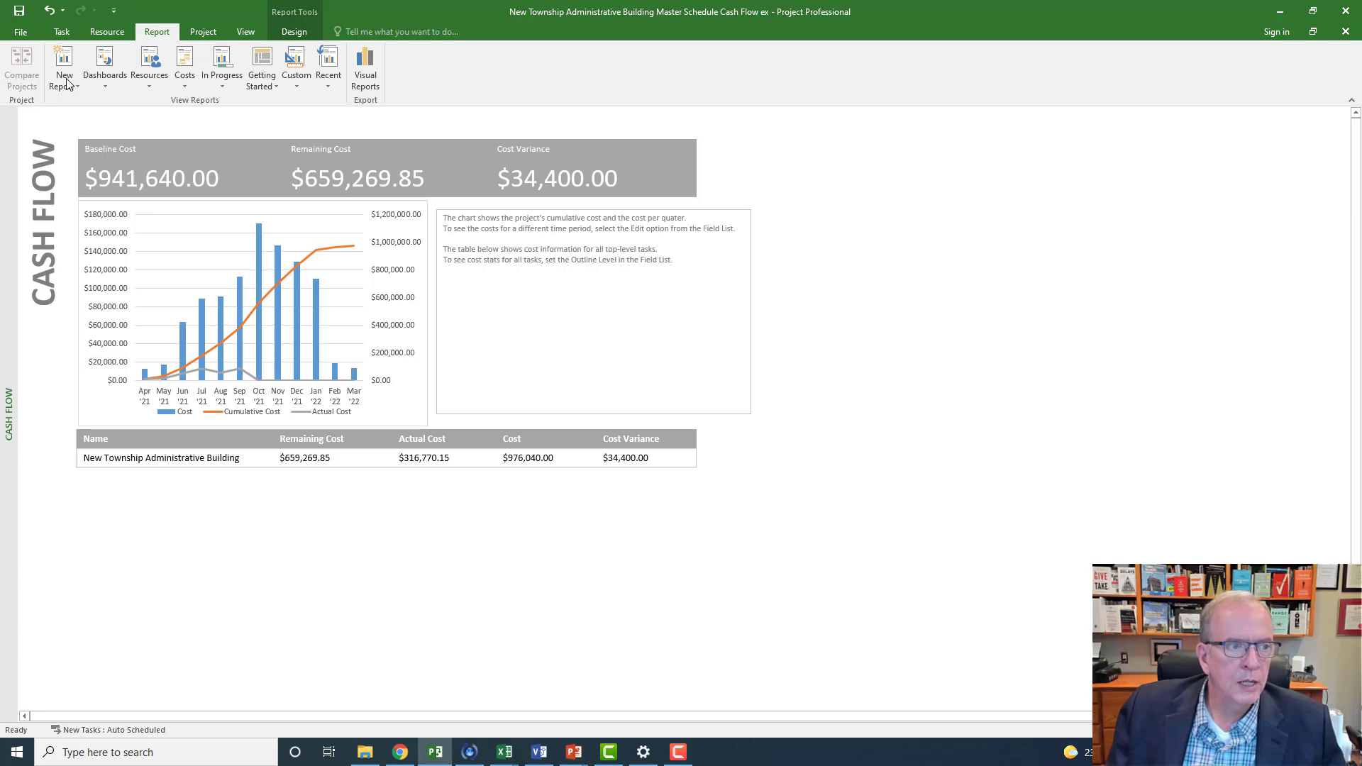
Leave the cash flow report for the Gantt Chart, and switch the schedule to the Task Usage view.
left_click(62, 33)
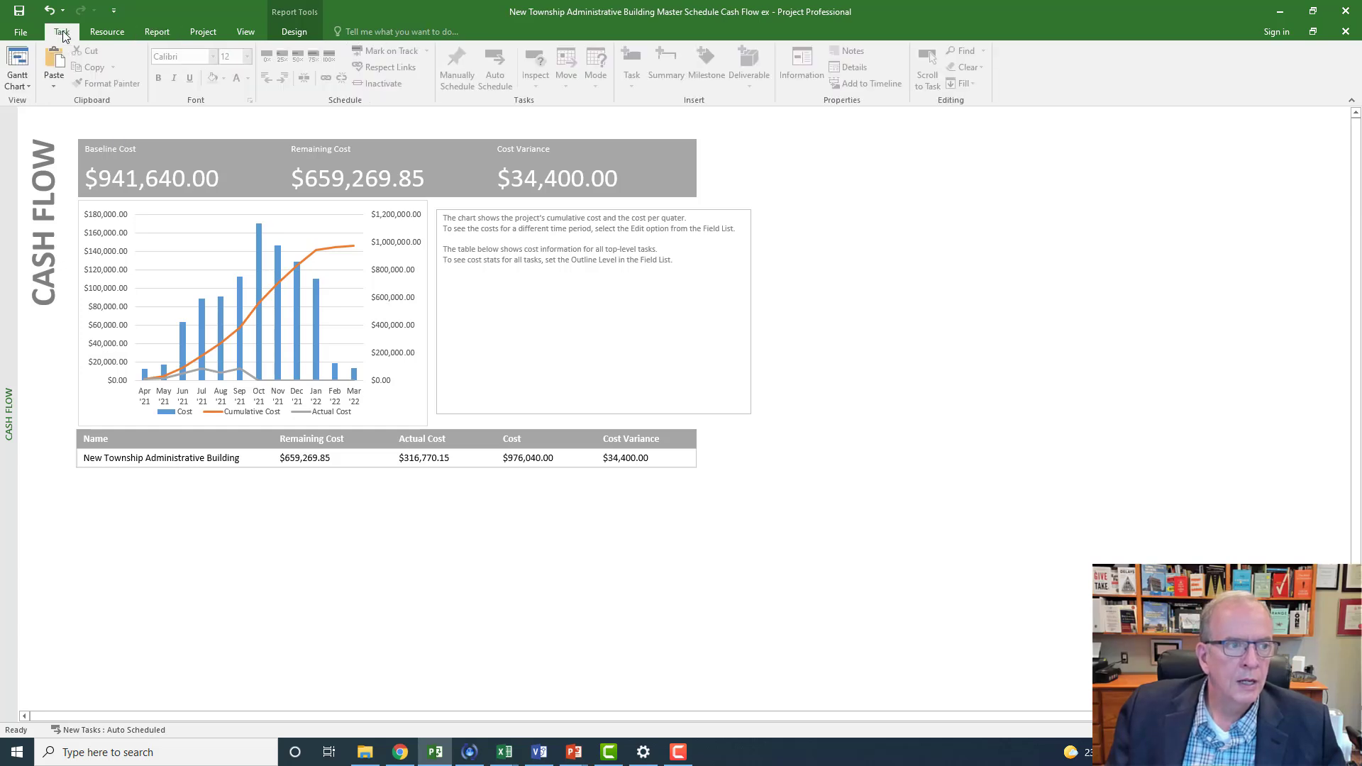
left_click(20, 63)
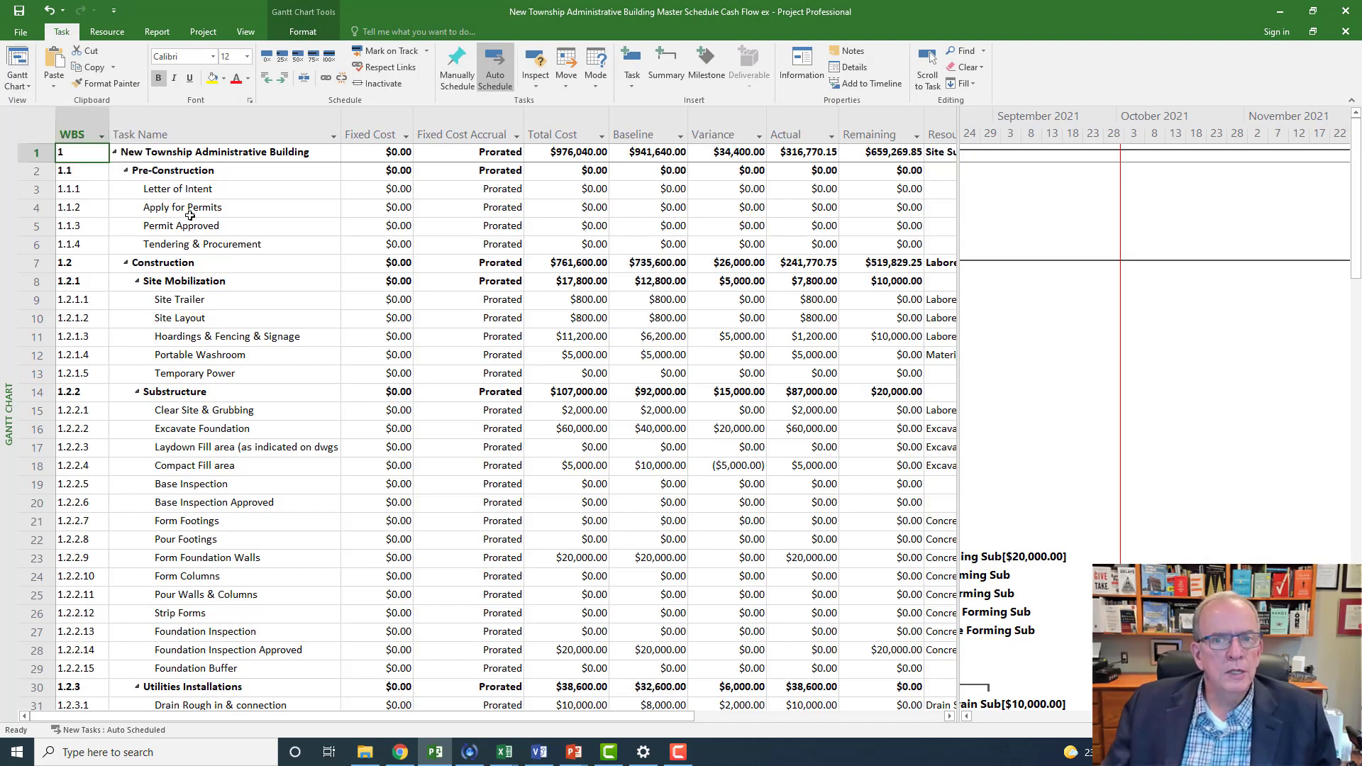
right_click(6, 281)
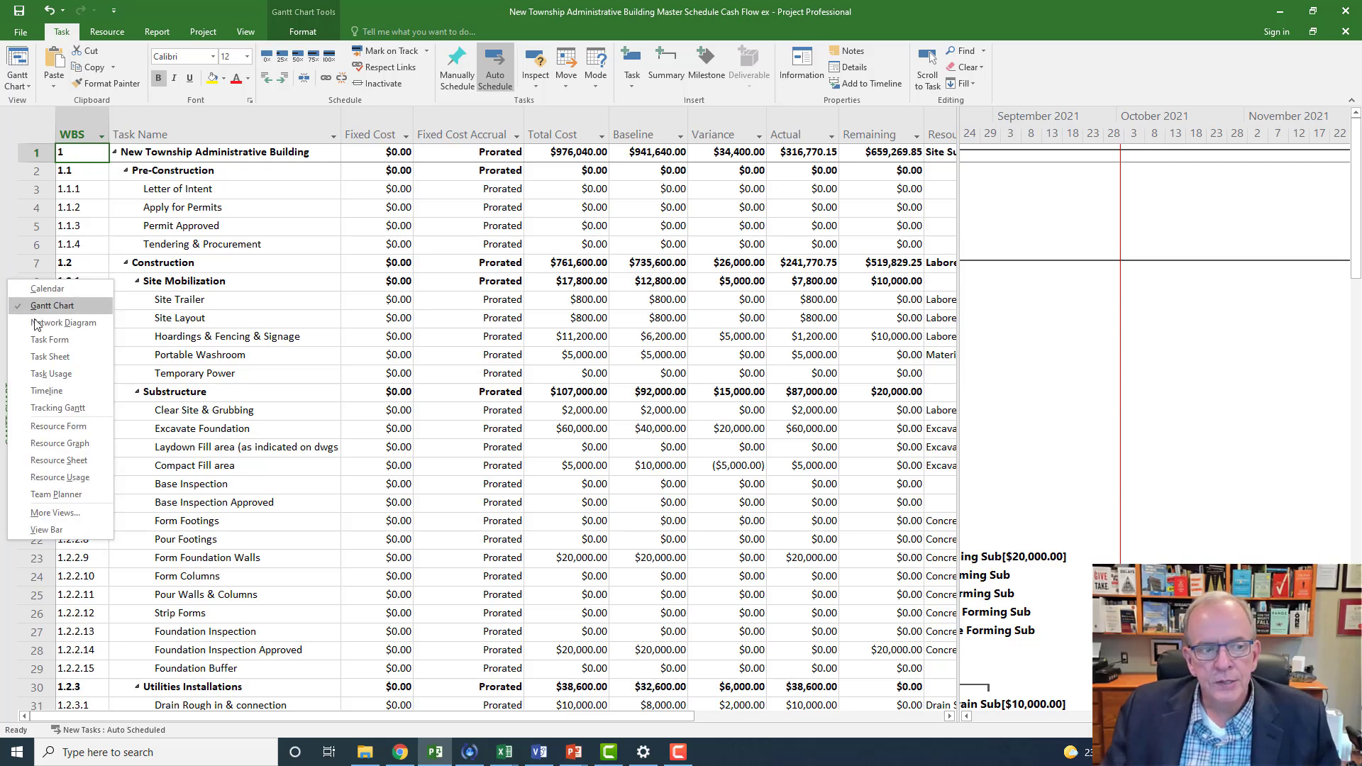
left_click(46, 375)
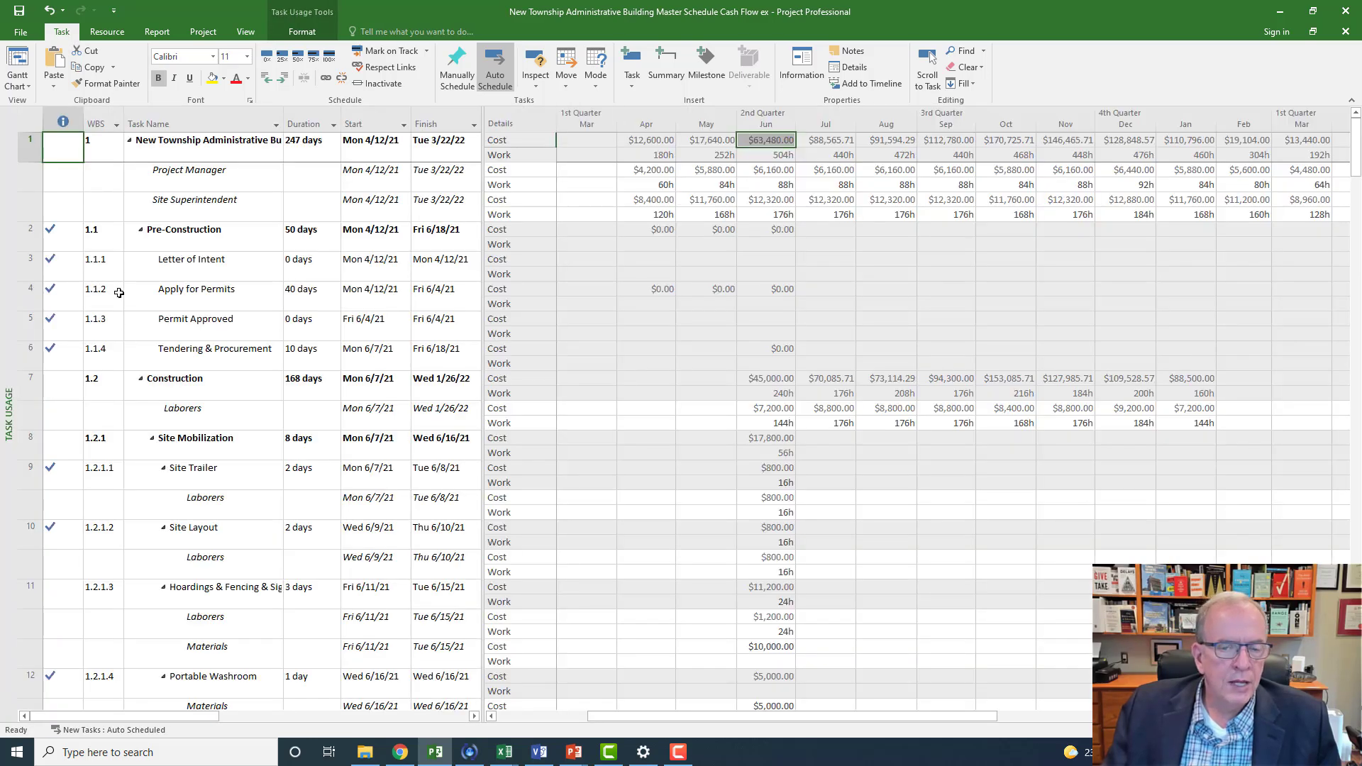
Examine the resources assigned to the project summary task, the Pre-Construction tasks and the Construction phase.
left_click(209, 152)
left_click(213, 185)
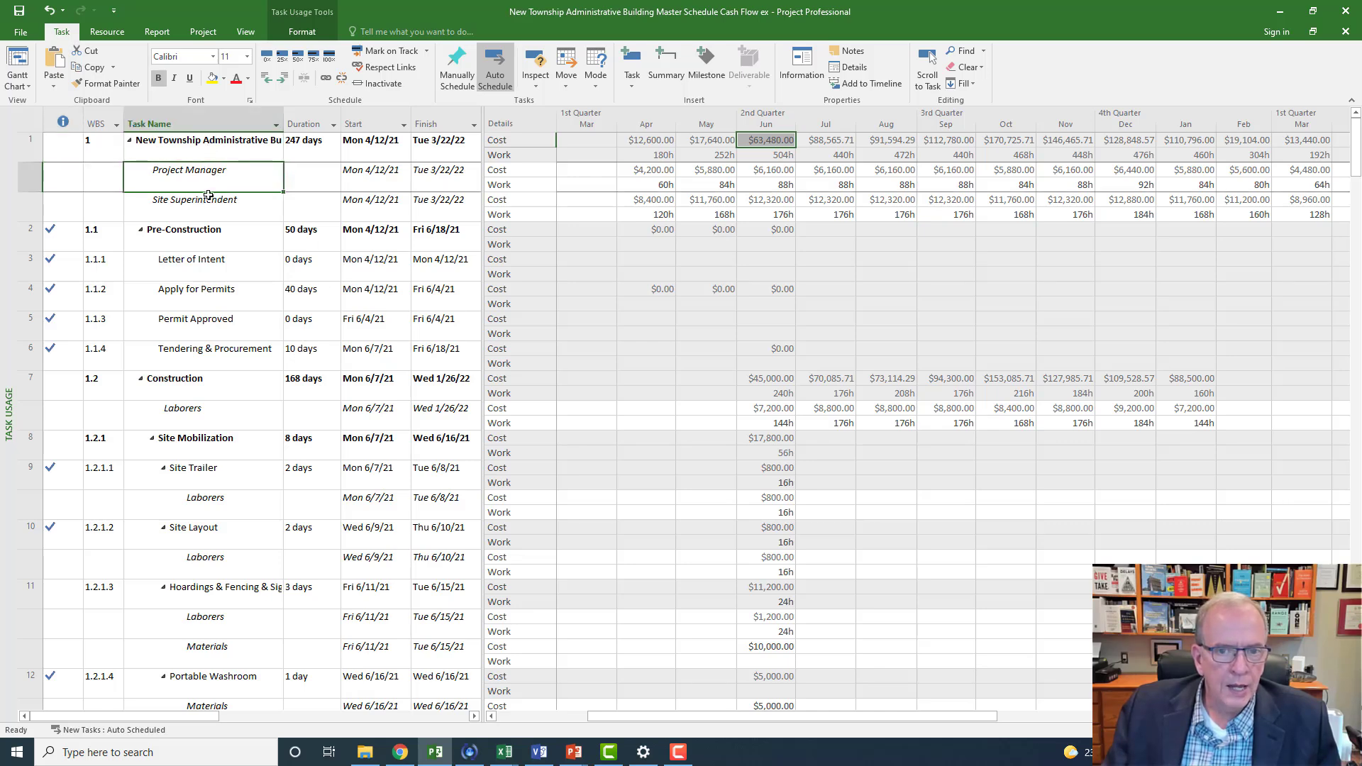
left_click(206, 209)
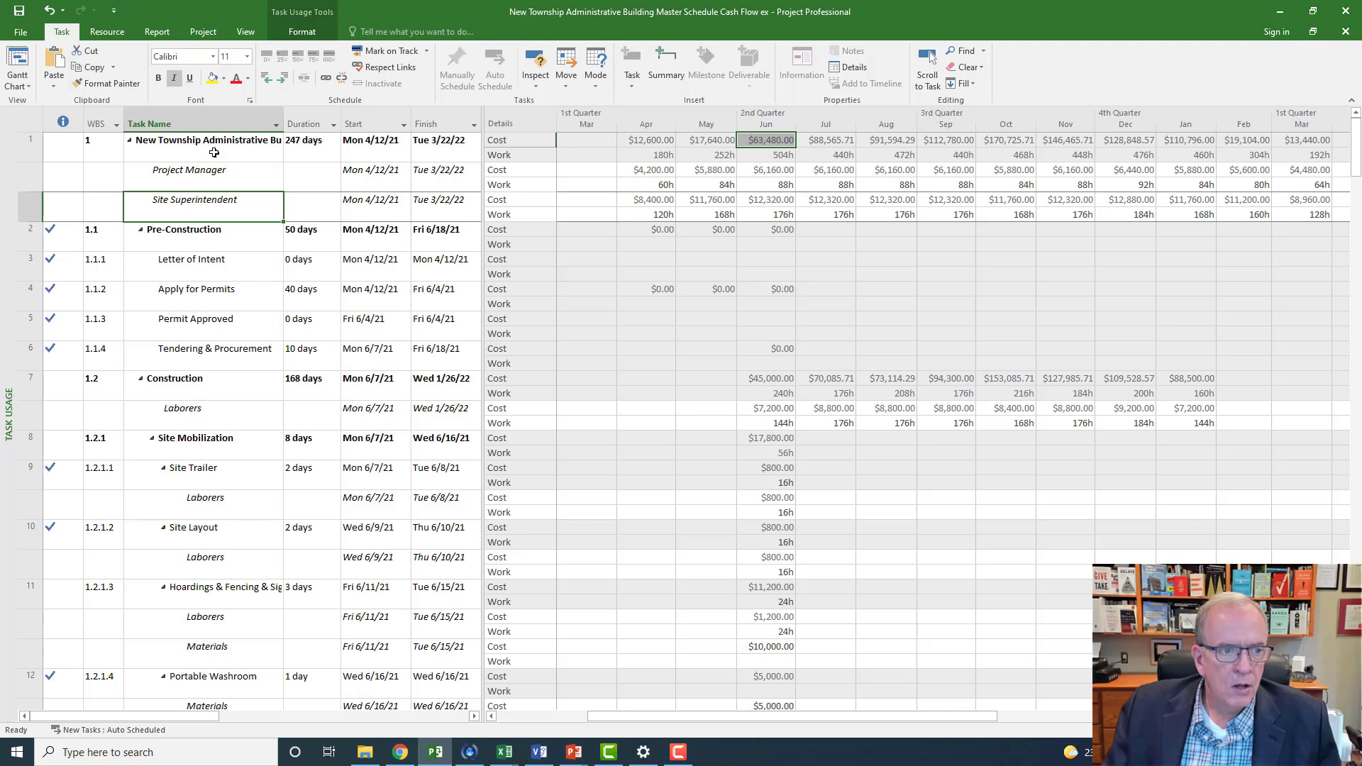
left_click(211, 174)
left_click(199, 210)
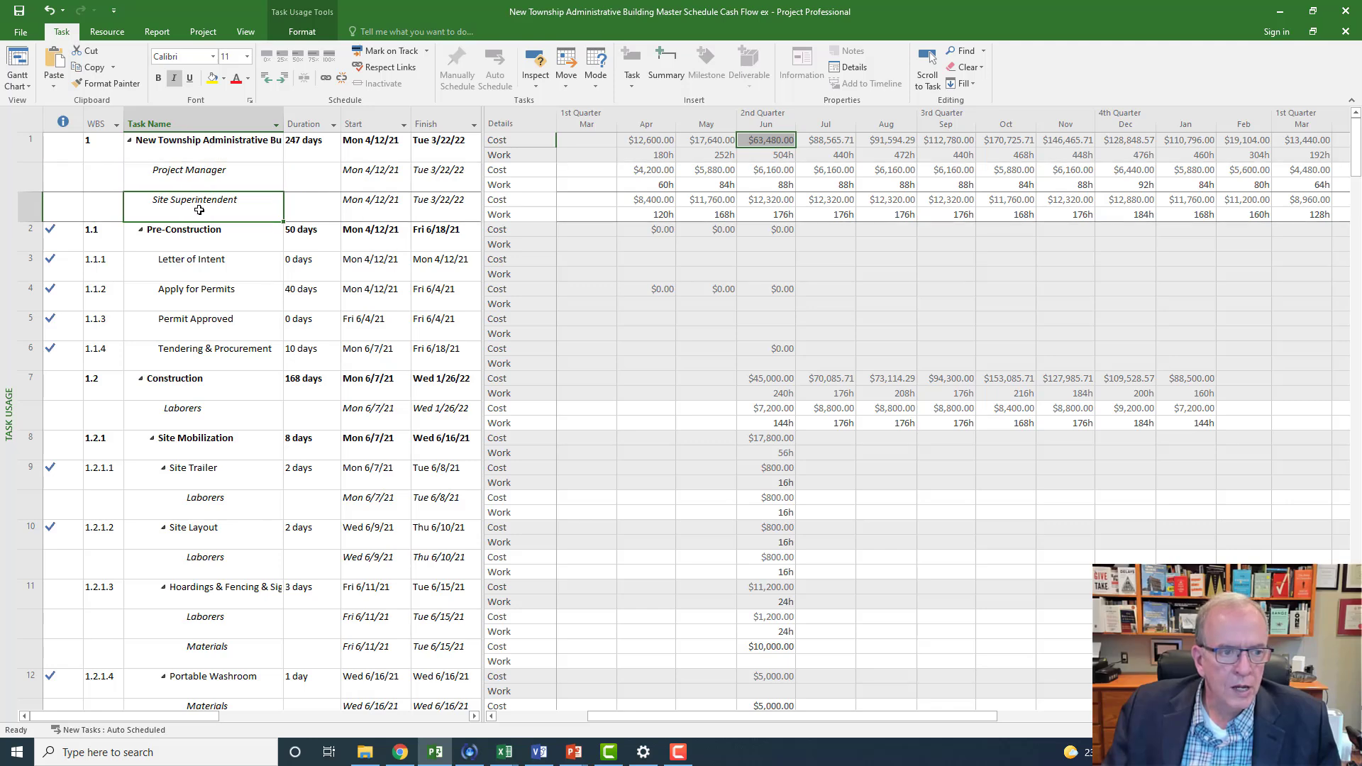
left_click(202, 260)
left_click(209, 290)
left_click(208, 320)
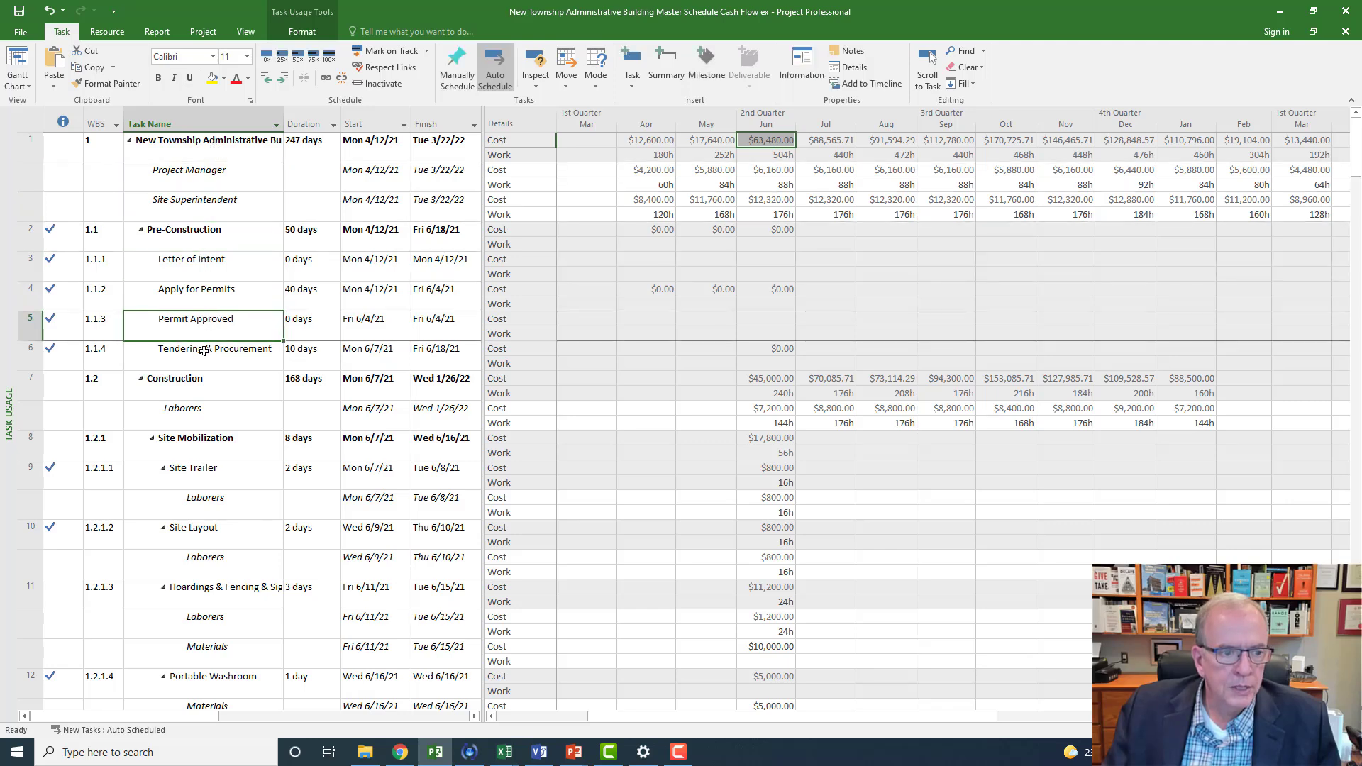
left_click(205, 354)
left_click(203, 410)
Review the resource assignments and time-phased values of the construction tasks down to Utilities Installations, and return to the project summary task.
scroll(206, 408, "down", 8)
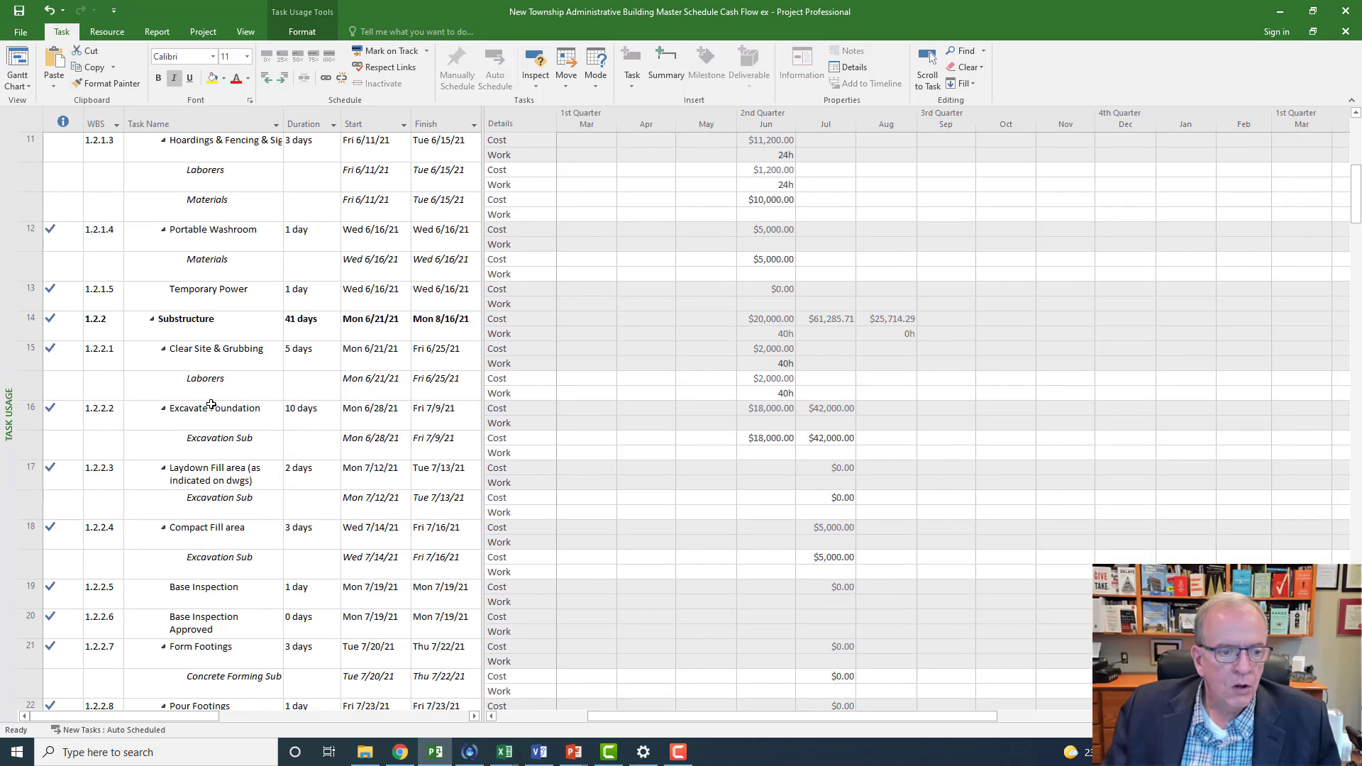
scroll(211, 398, "down", 10)
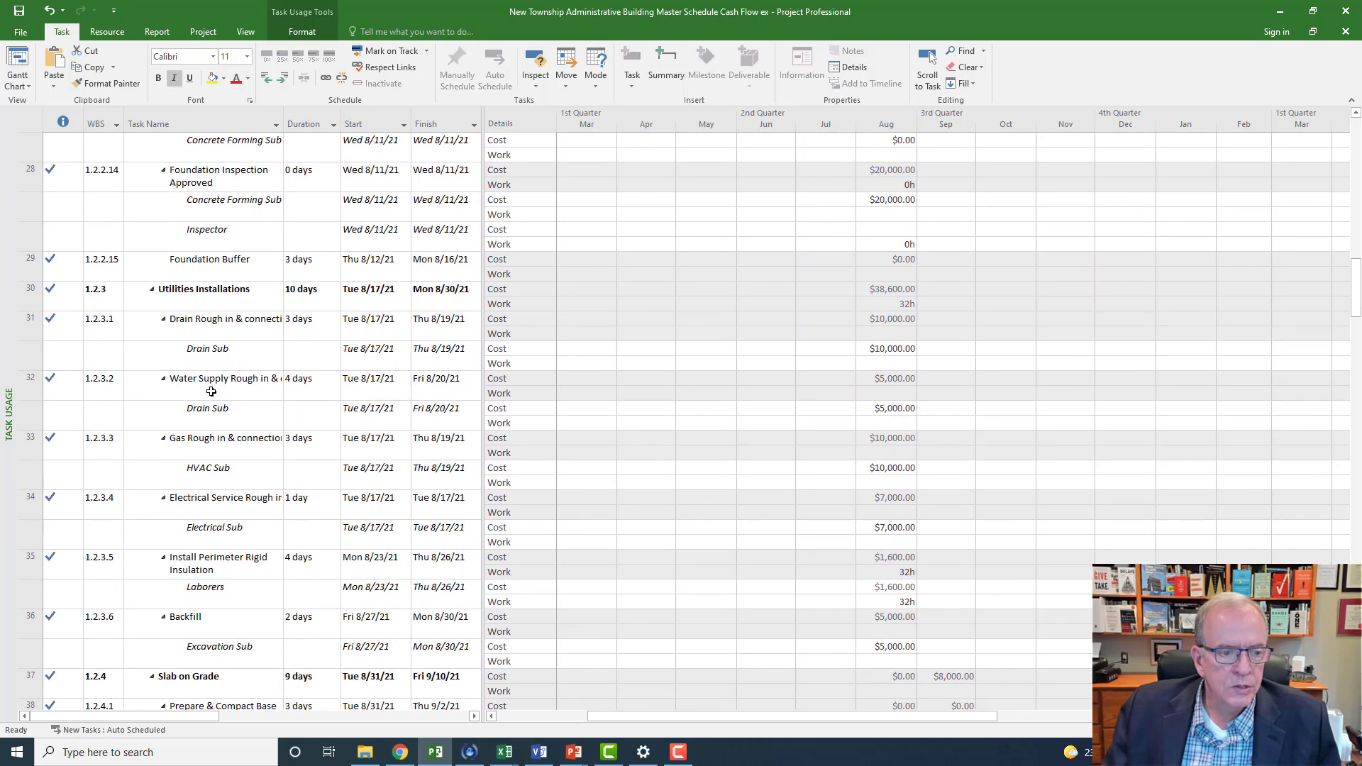
left_click(194, 318)
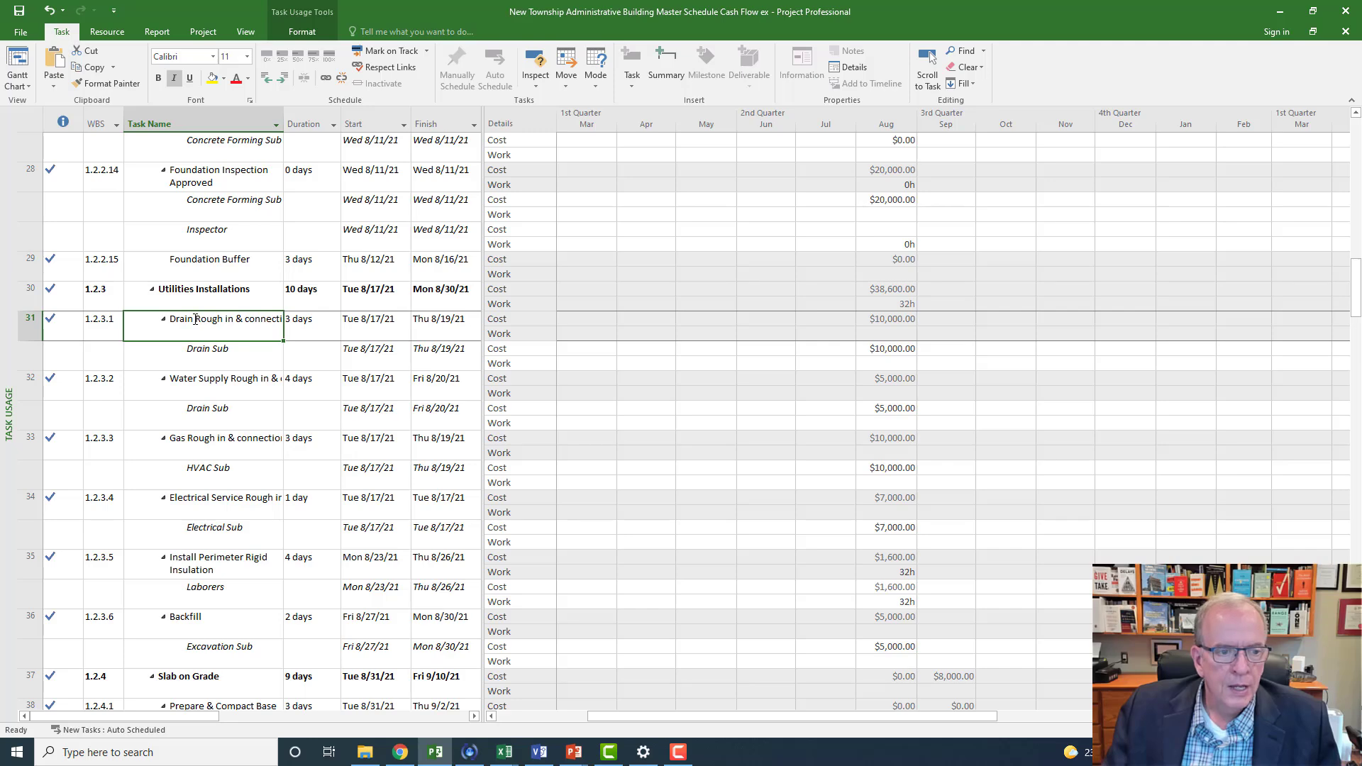
scroll(194, 318, "up", 15)
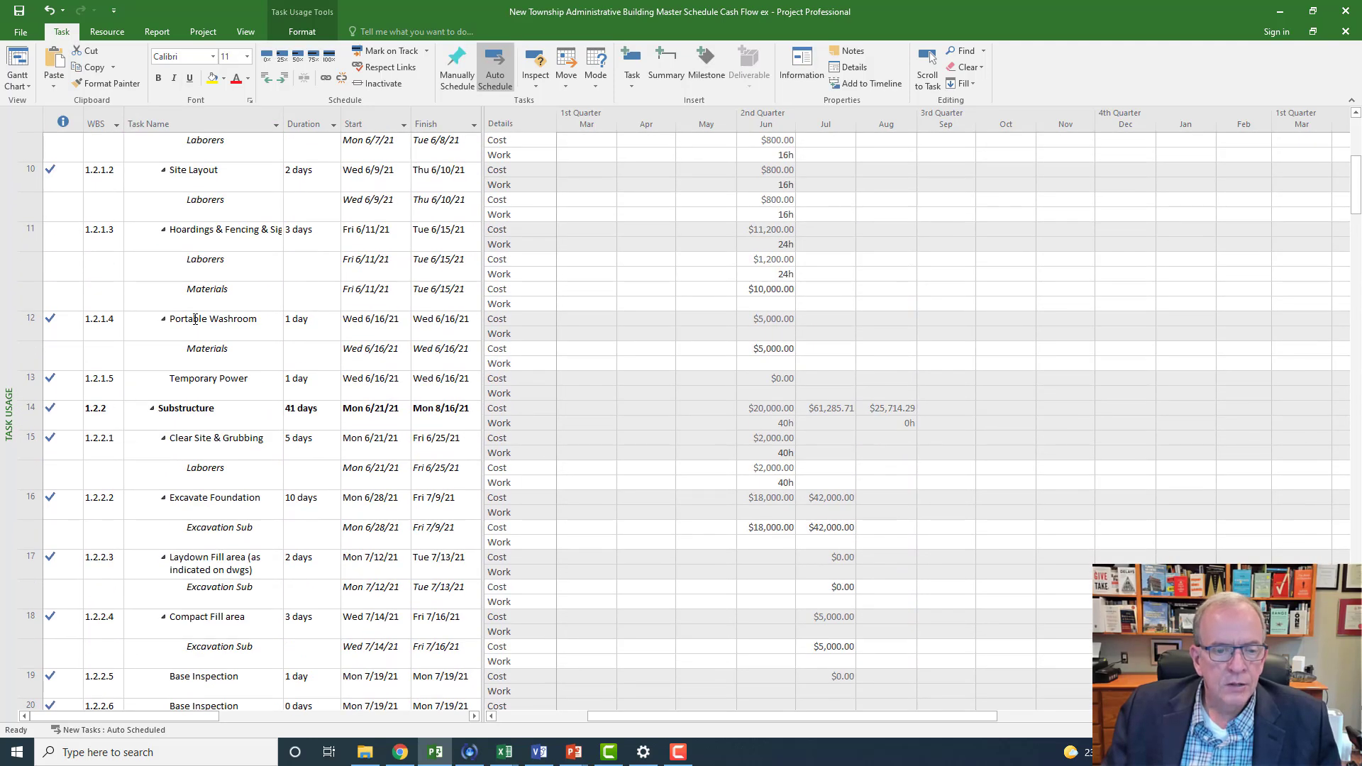
scroll(194, 318, "up", 4)
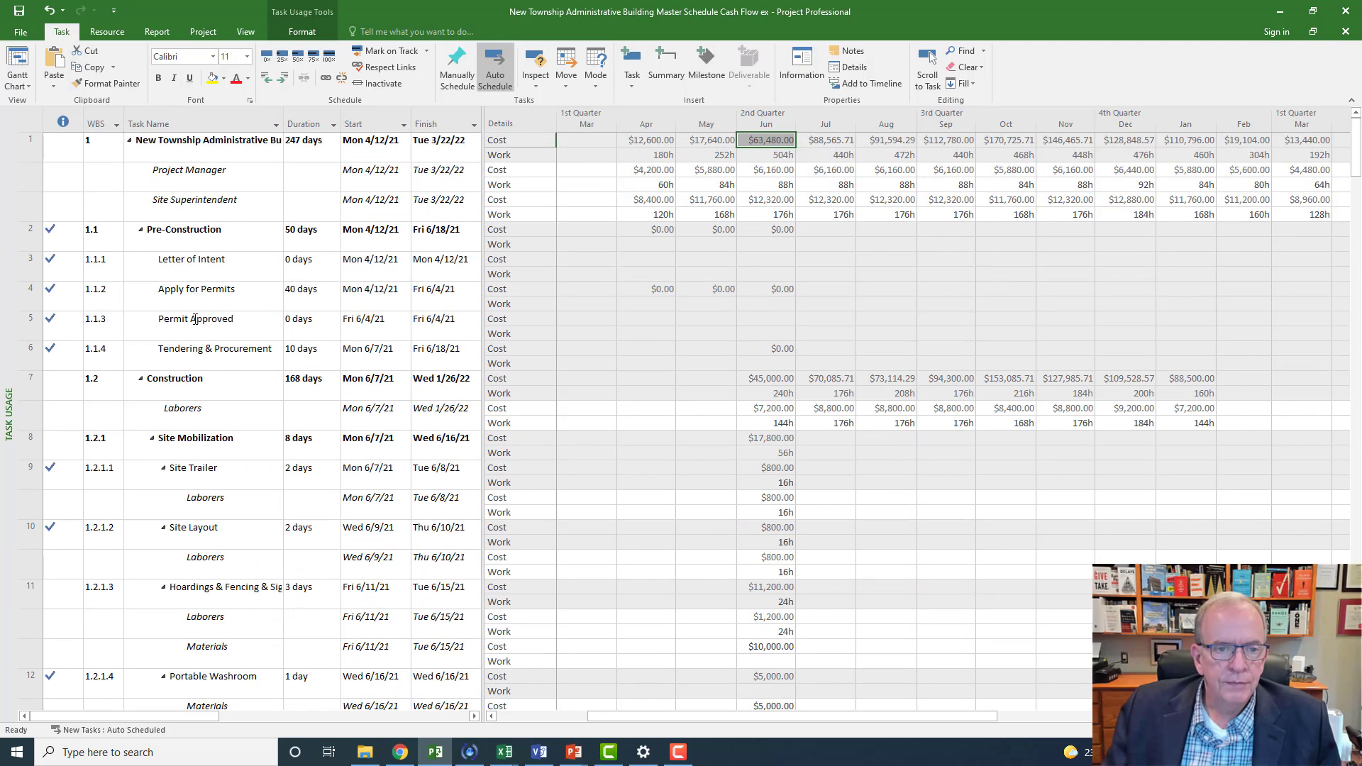
Examine the project's monthly Work row and the cost and work values of the Project Manager and Site Superintendent assignments.
left_click(511, 156)
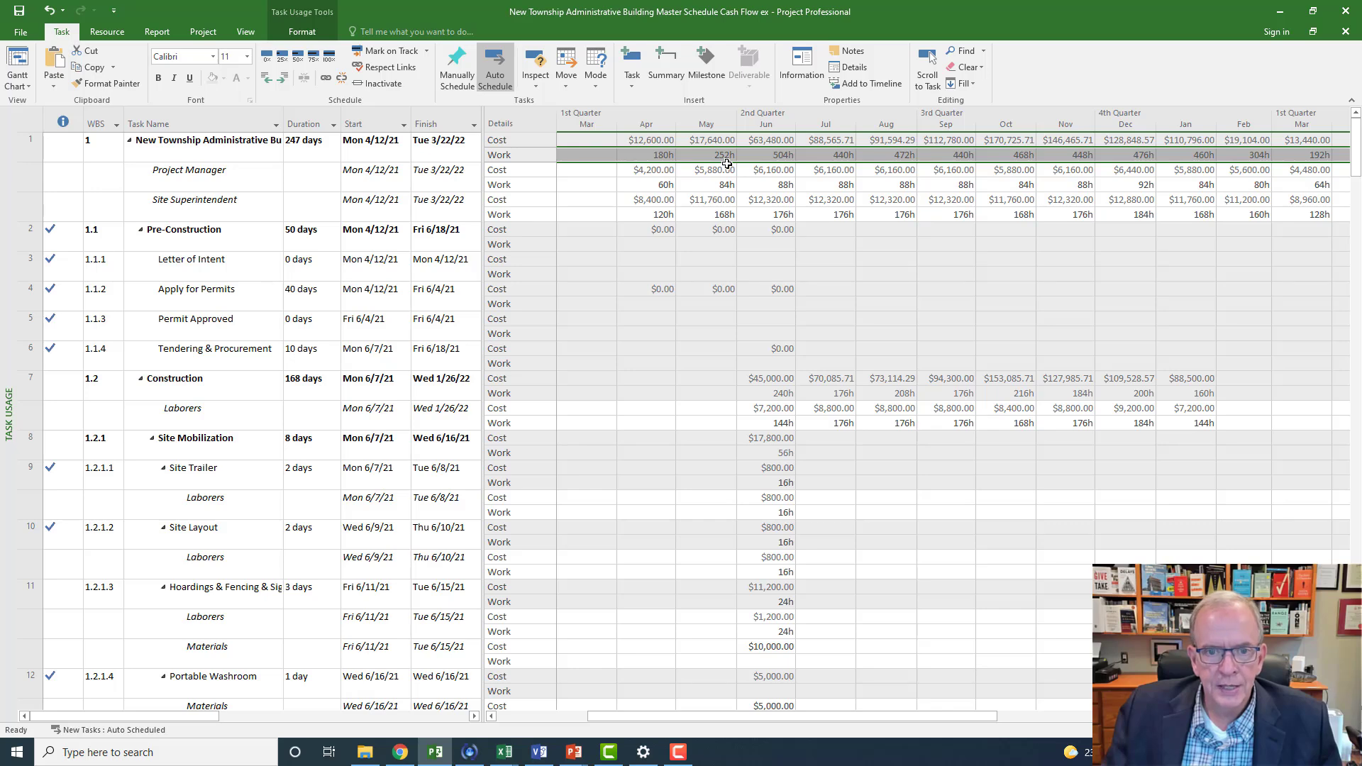
left_click(252, 179)
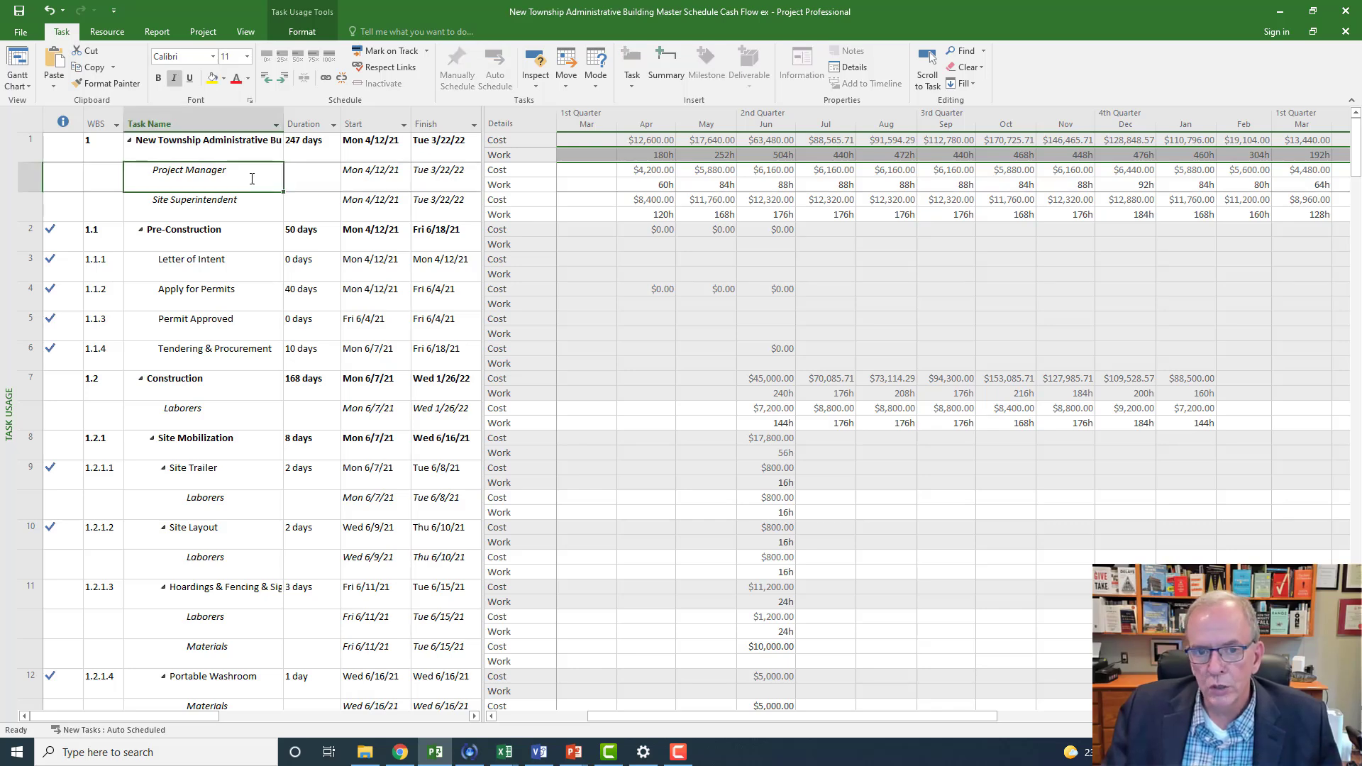
left_click(140, 214)
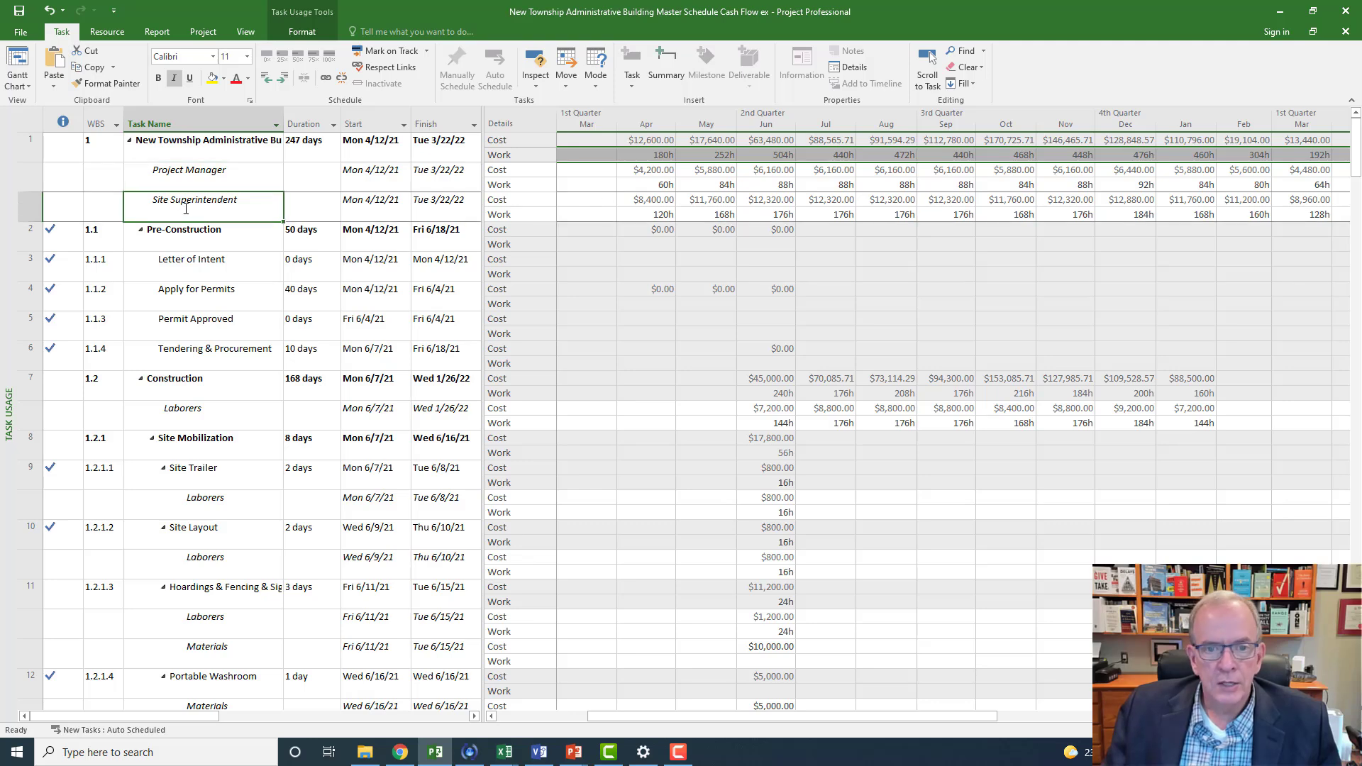
left_click(661, 215)
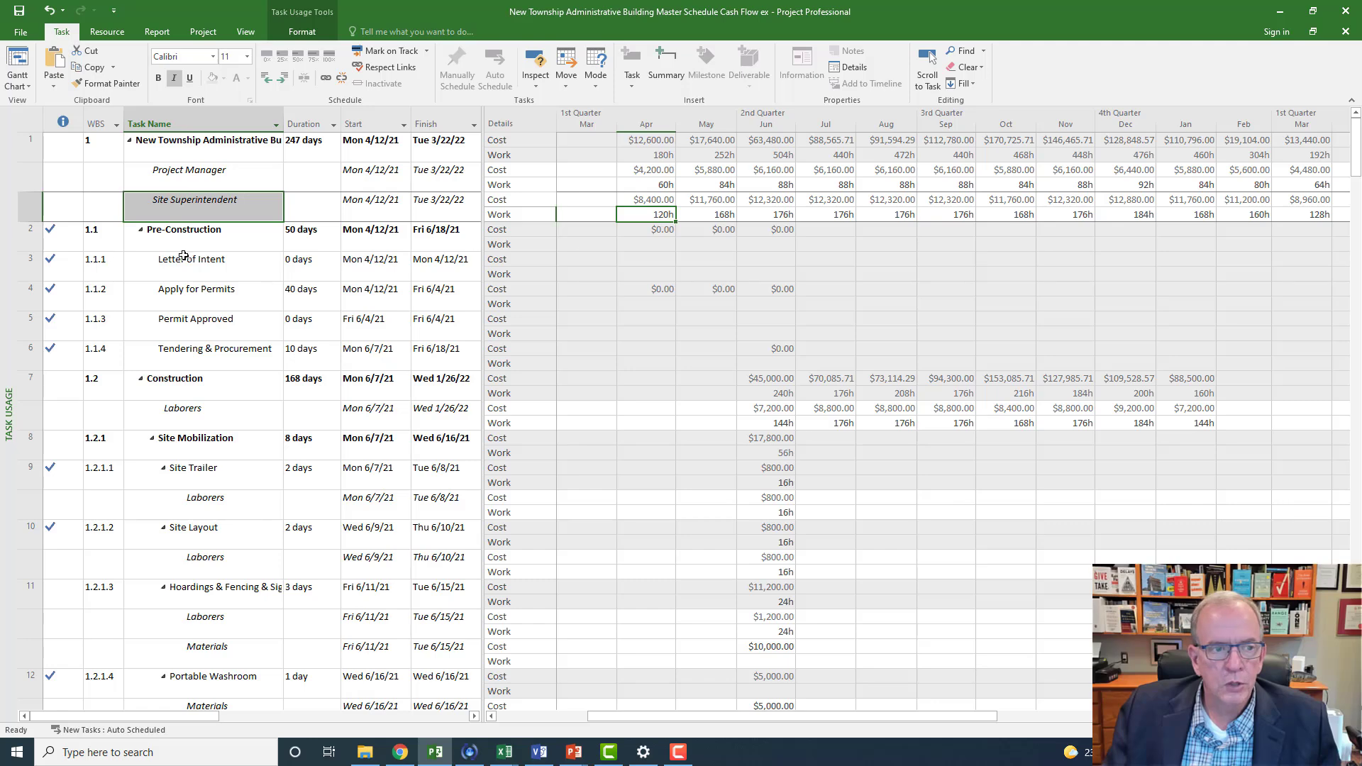
left_click(222, 171)
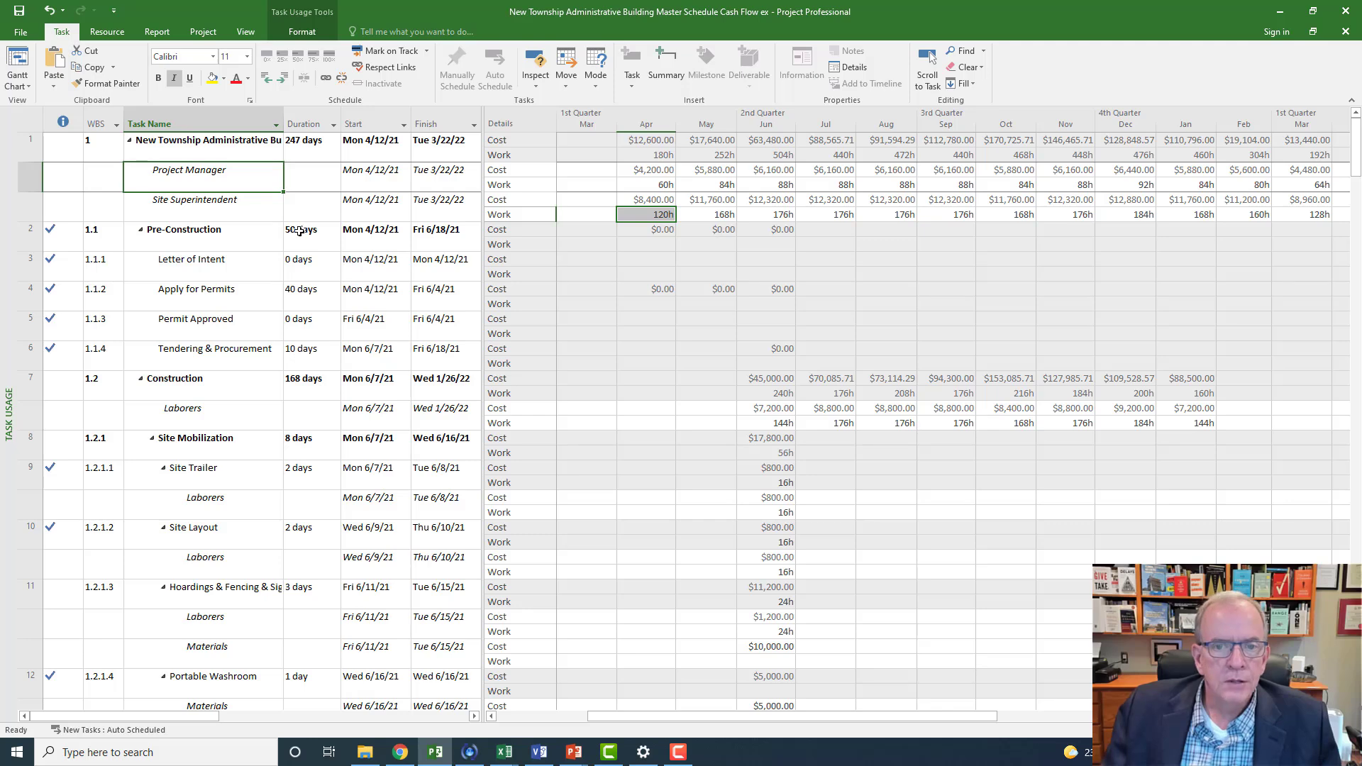
Examine the time-phased cost and work values in the monthly columns from April to July.
left_click(643, 123)
left_click(709, 122)
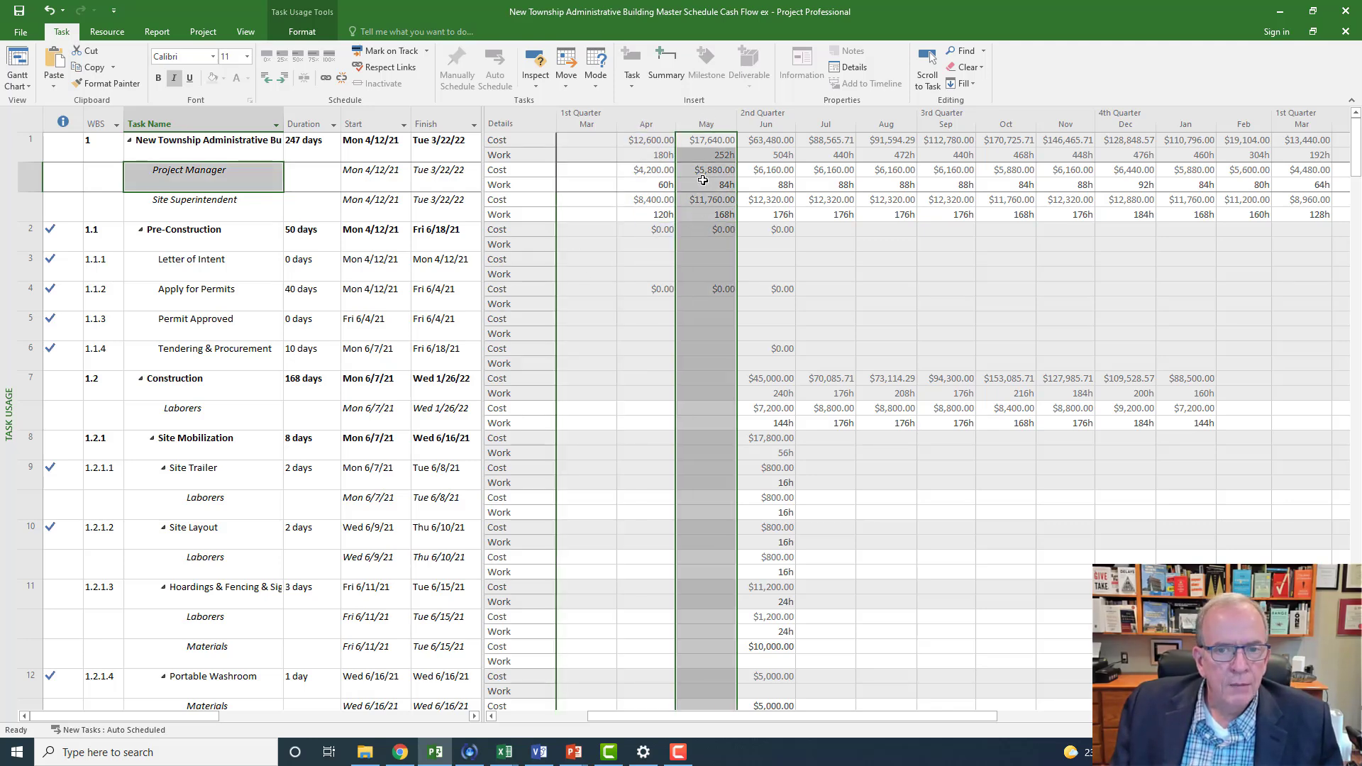
left_click(778, 122)
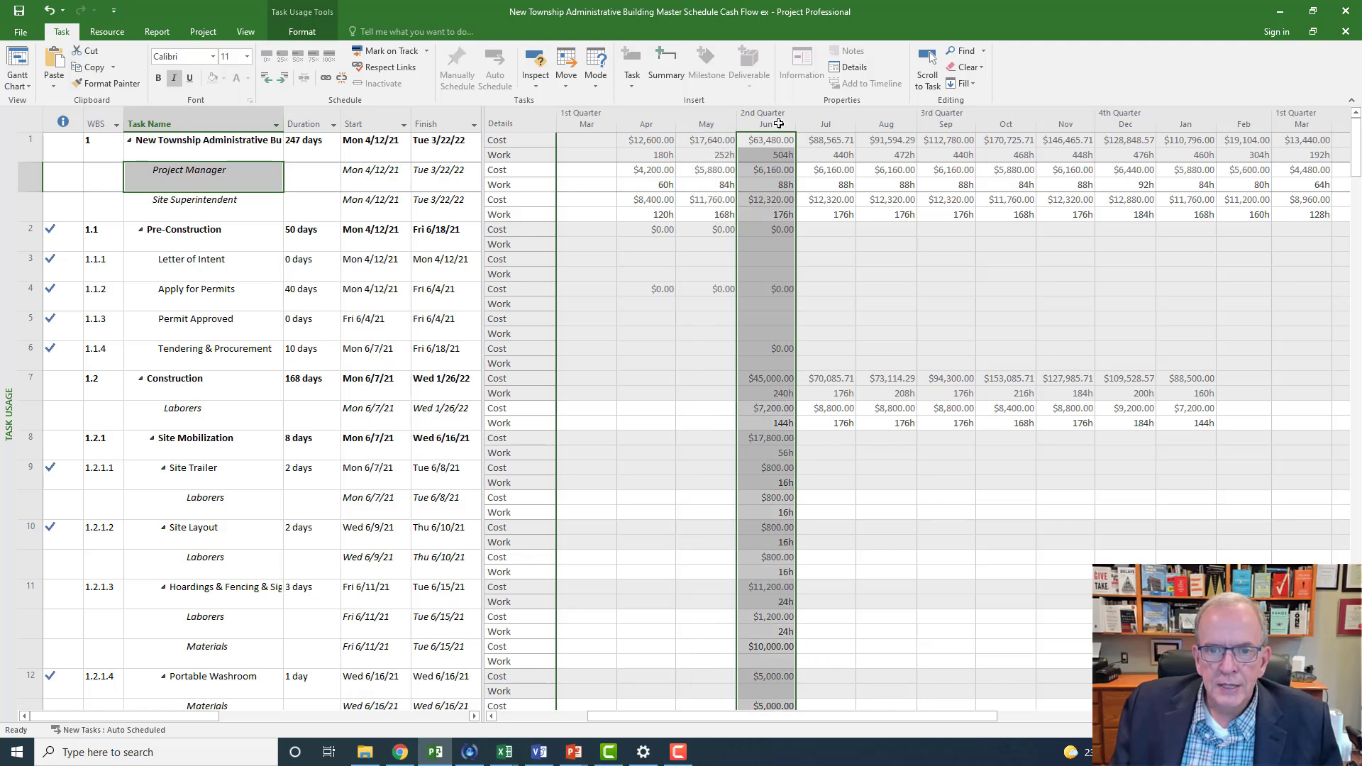
left_click(827, 124)
left_click(562, 287)
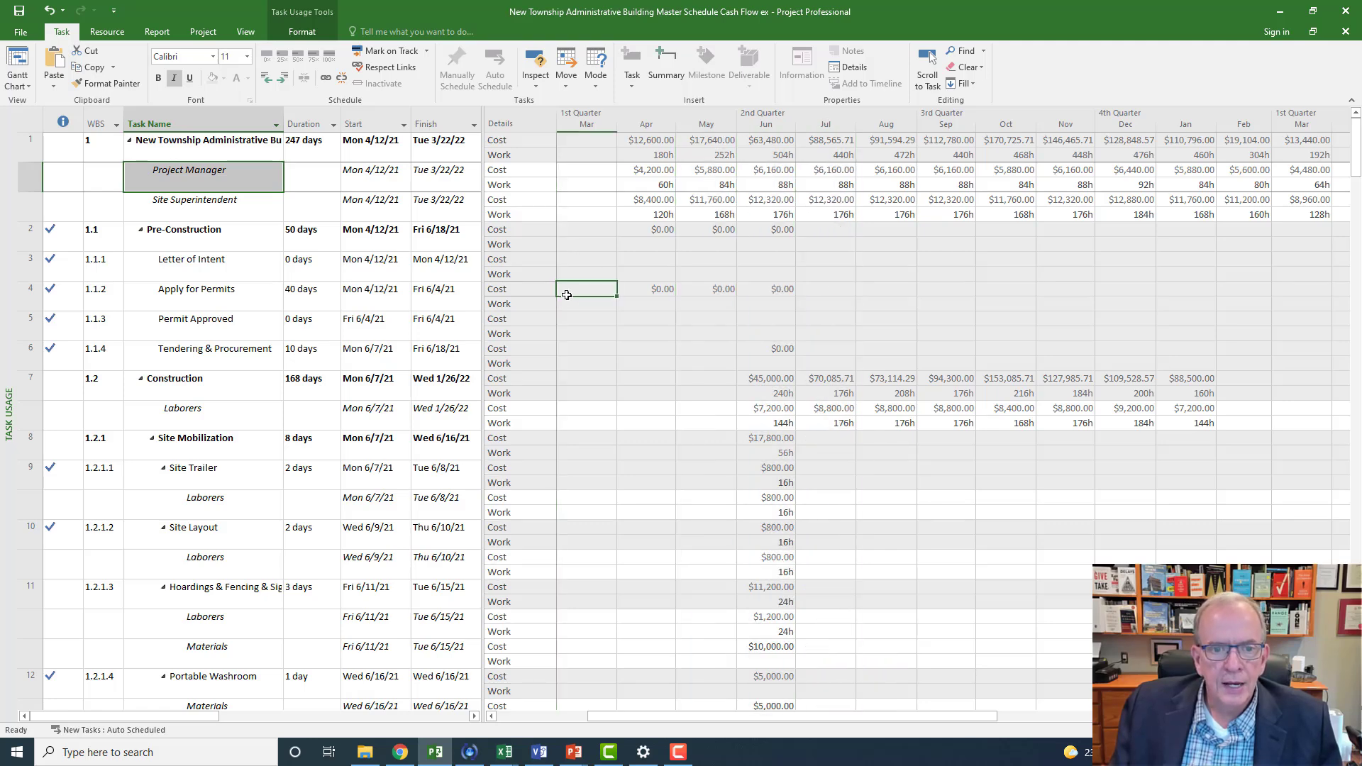
Temporarily set the timescale to Days to examine the daily costs and work, and return it to Months.
left_click(244, 32)
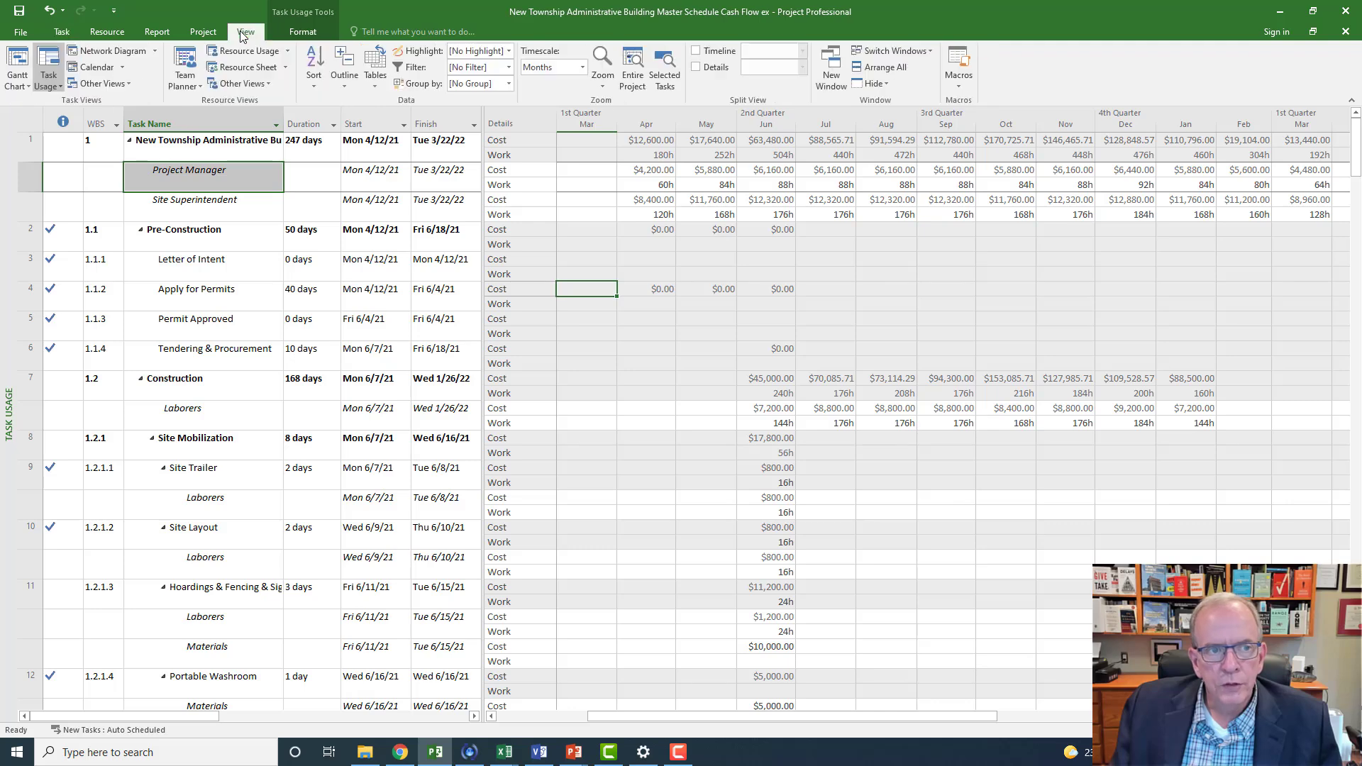
left_click(580, 68)
left_click(533, 111)
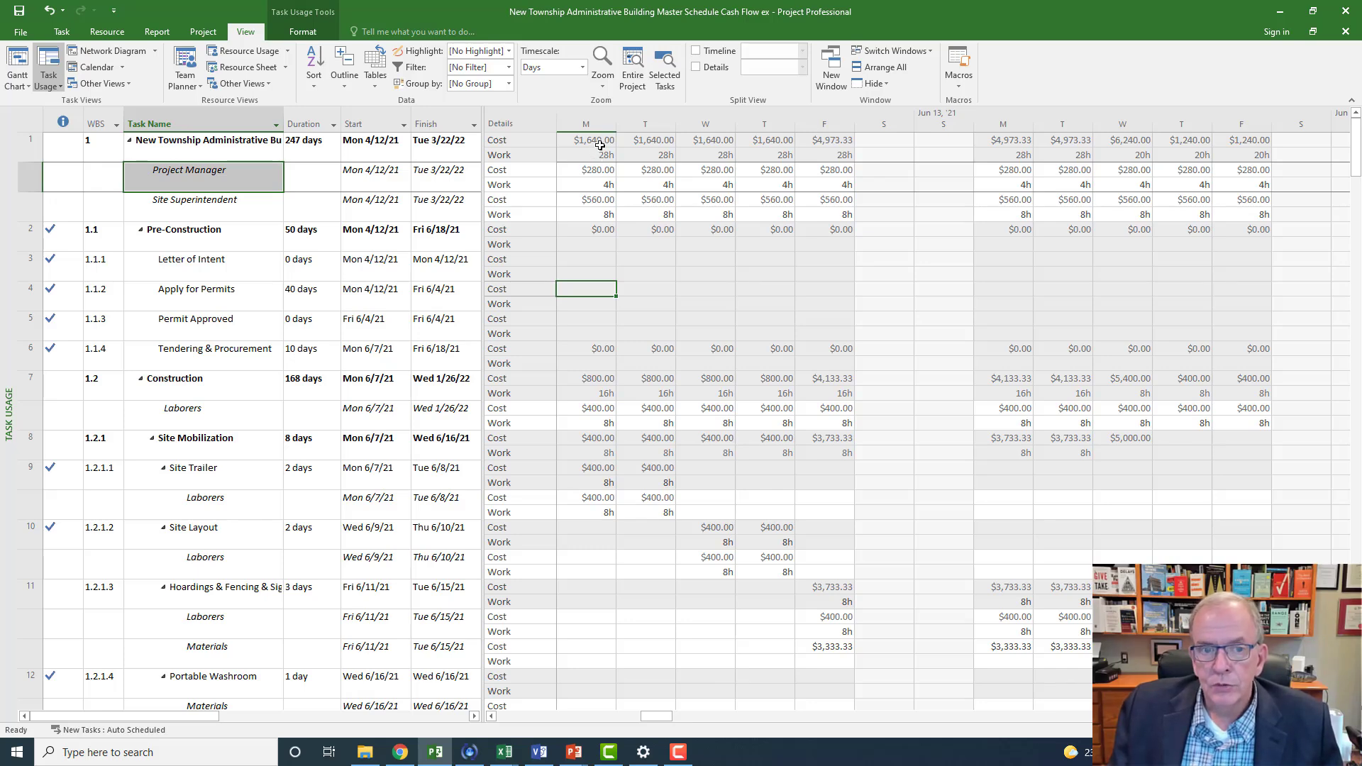
left_click(656, 126)
left_click(700, 127)
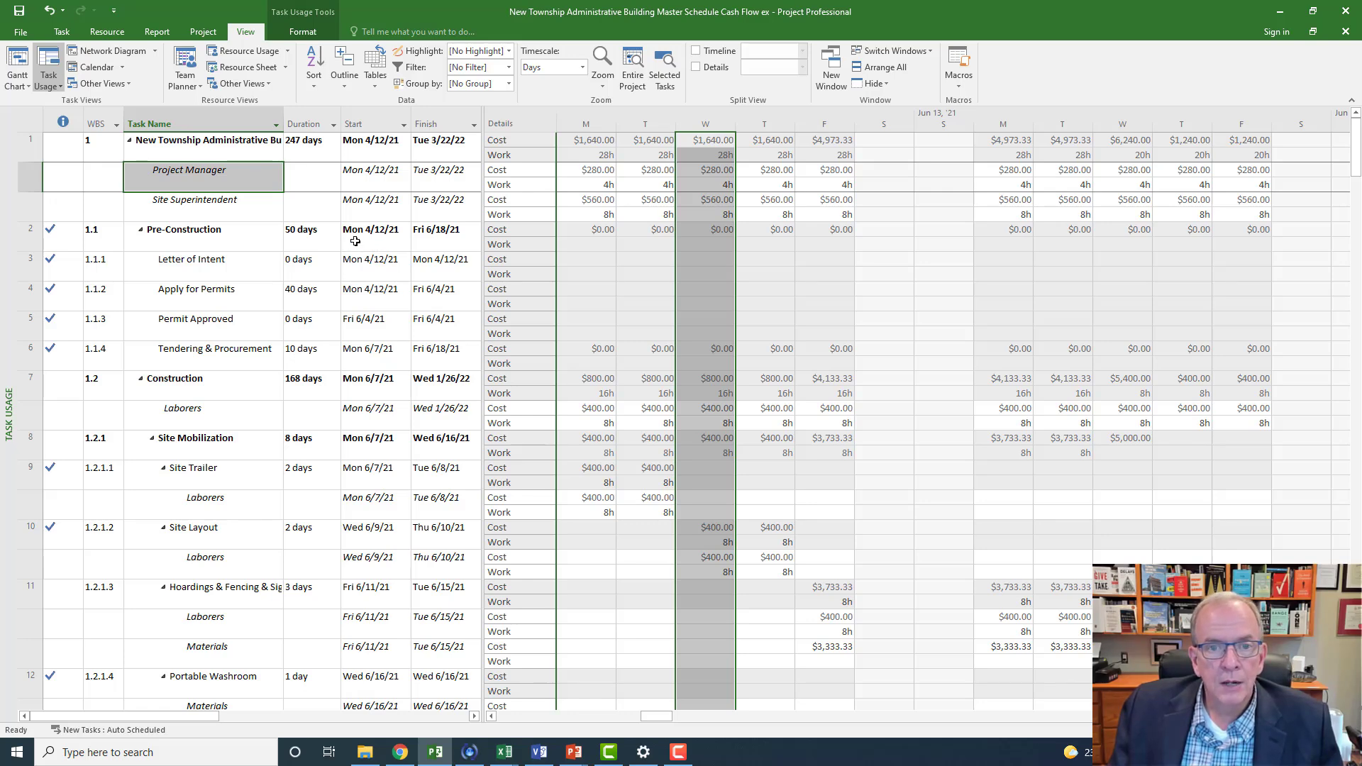
left_click(583, 67)
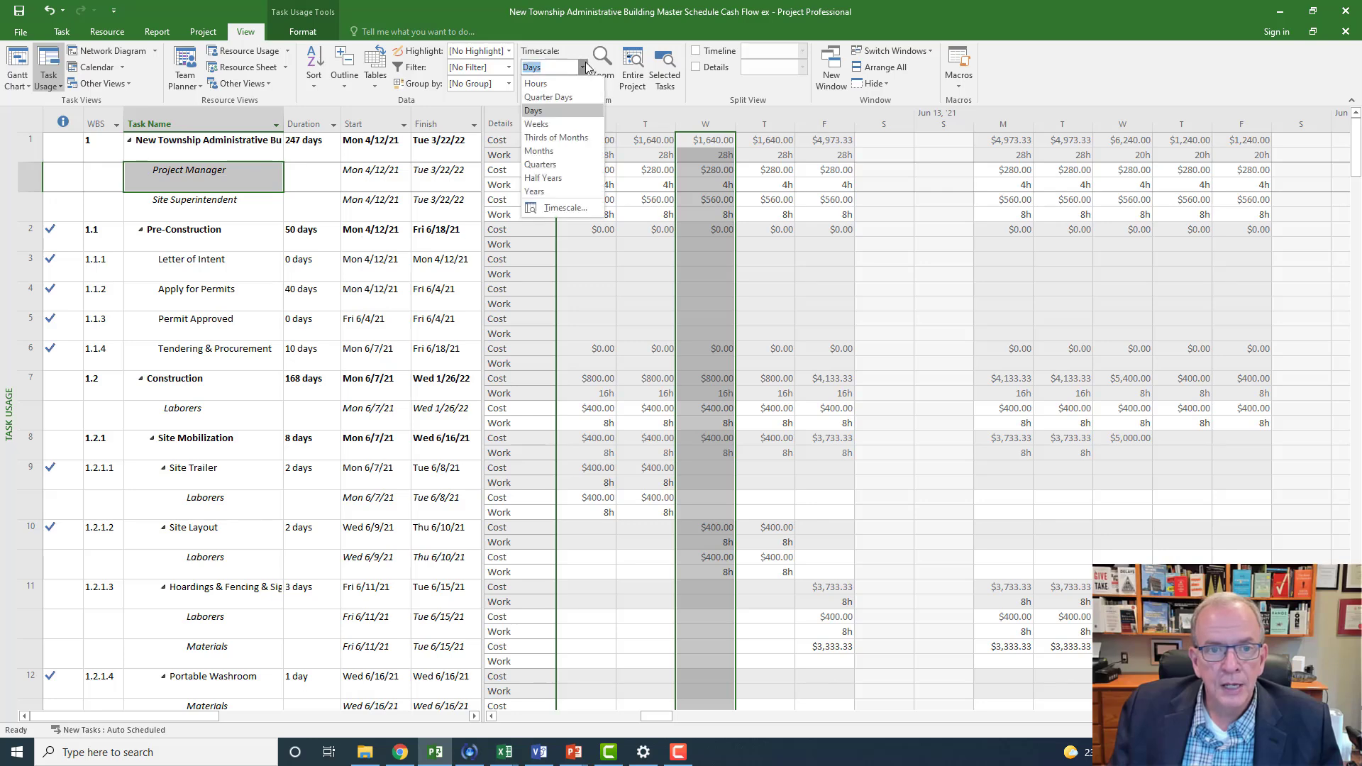
left_click(555, 153)
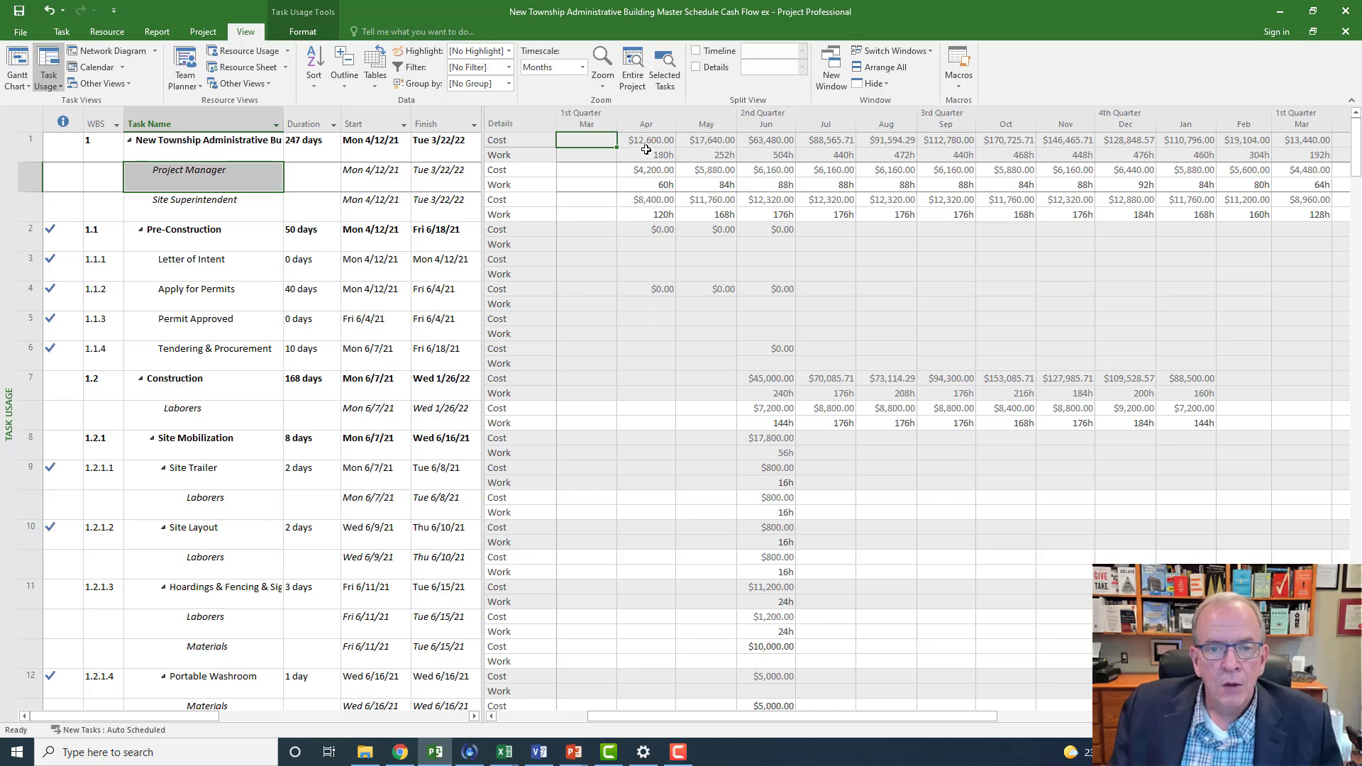
Hide the Work row from the time-phased details so that only Cost is shown.
left_click(522, 155)
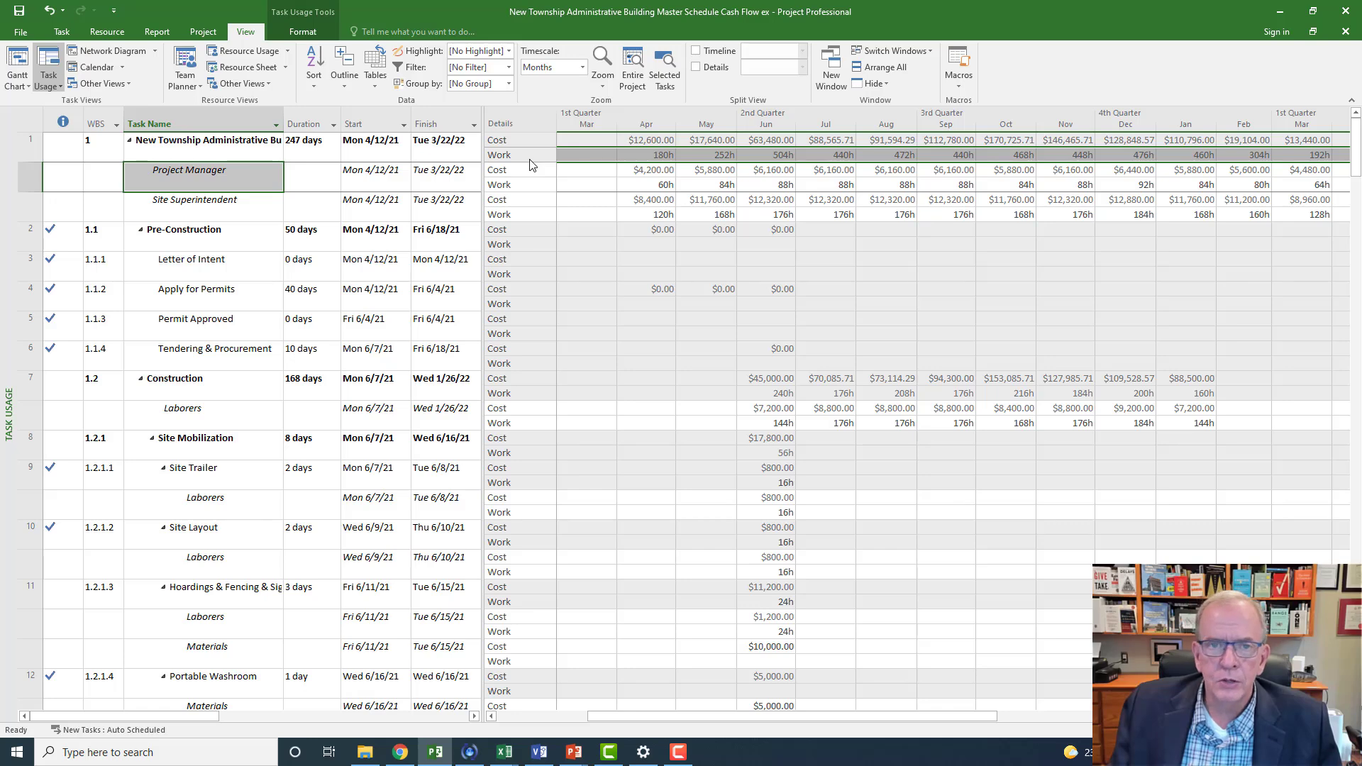
right_click(532, 163)
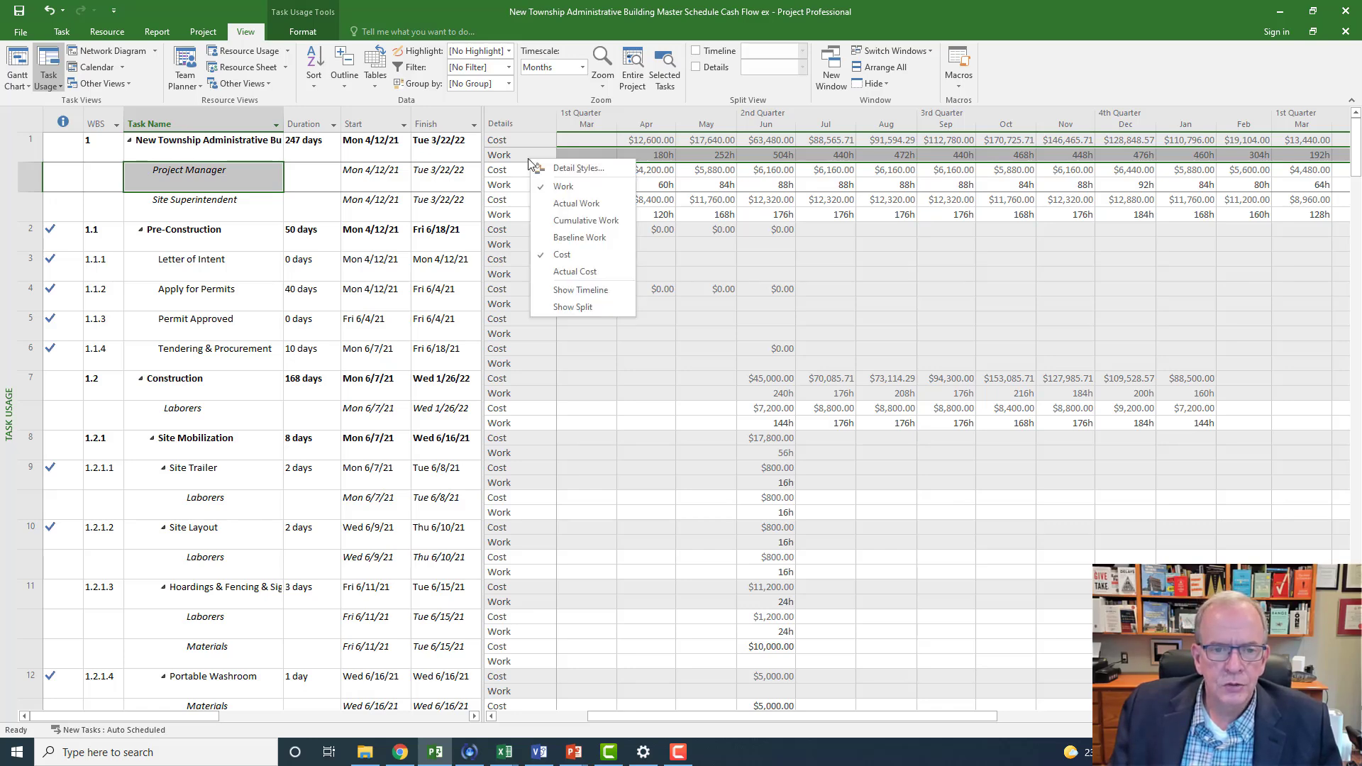
left_click(553, 186)
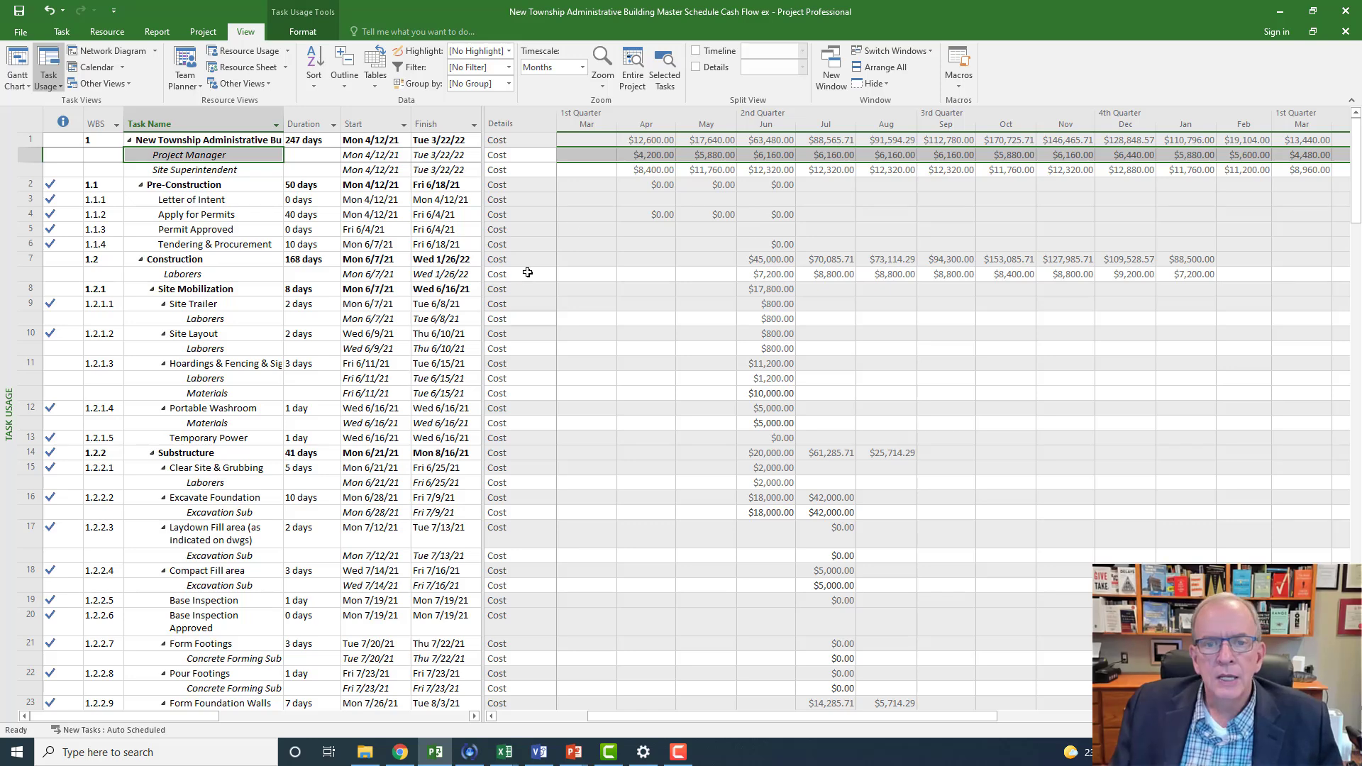
Examine the project summary task's monthly costs from April through December.
left_click(660, 137)
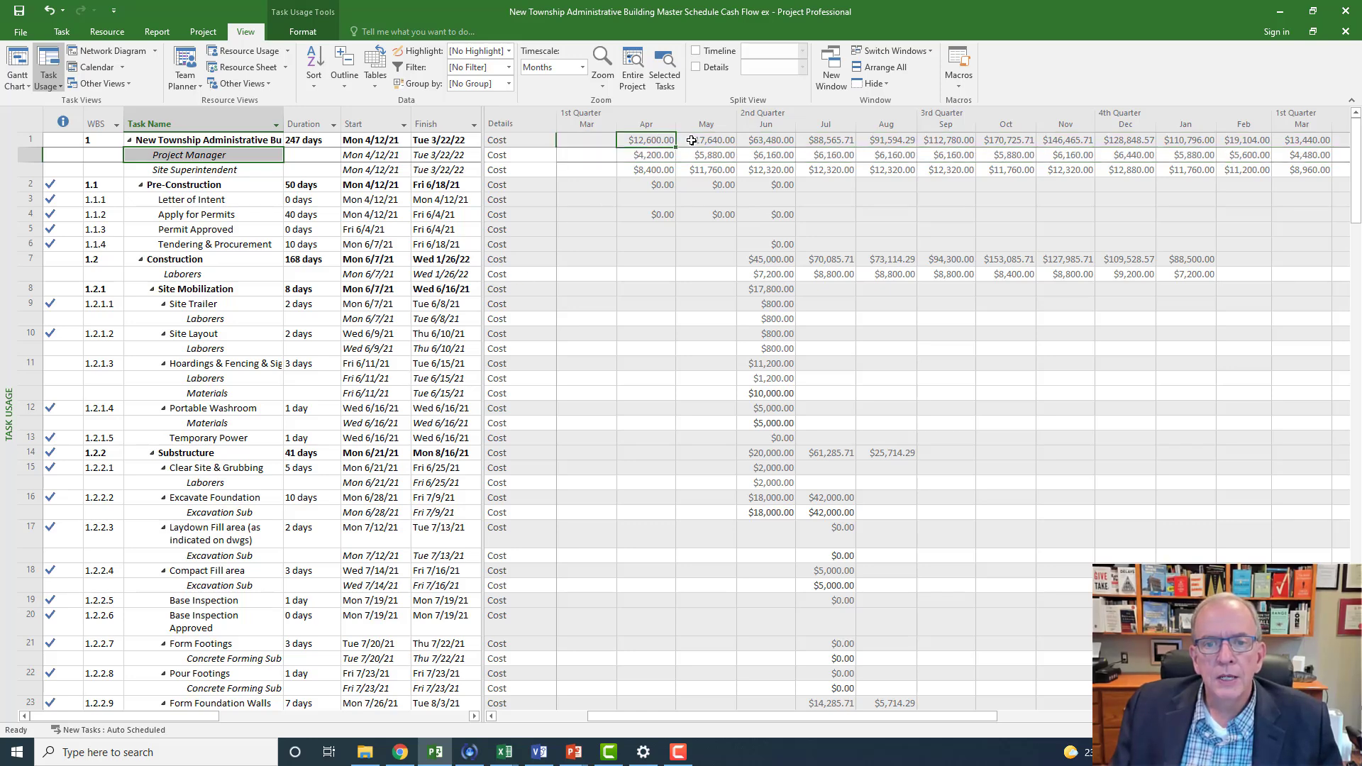
left_click(702, 139)
left_click(817, 136)
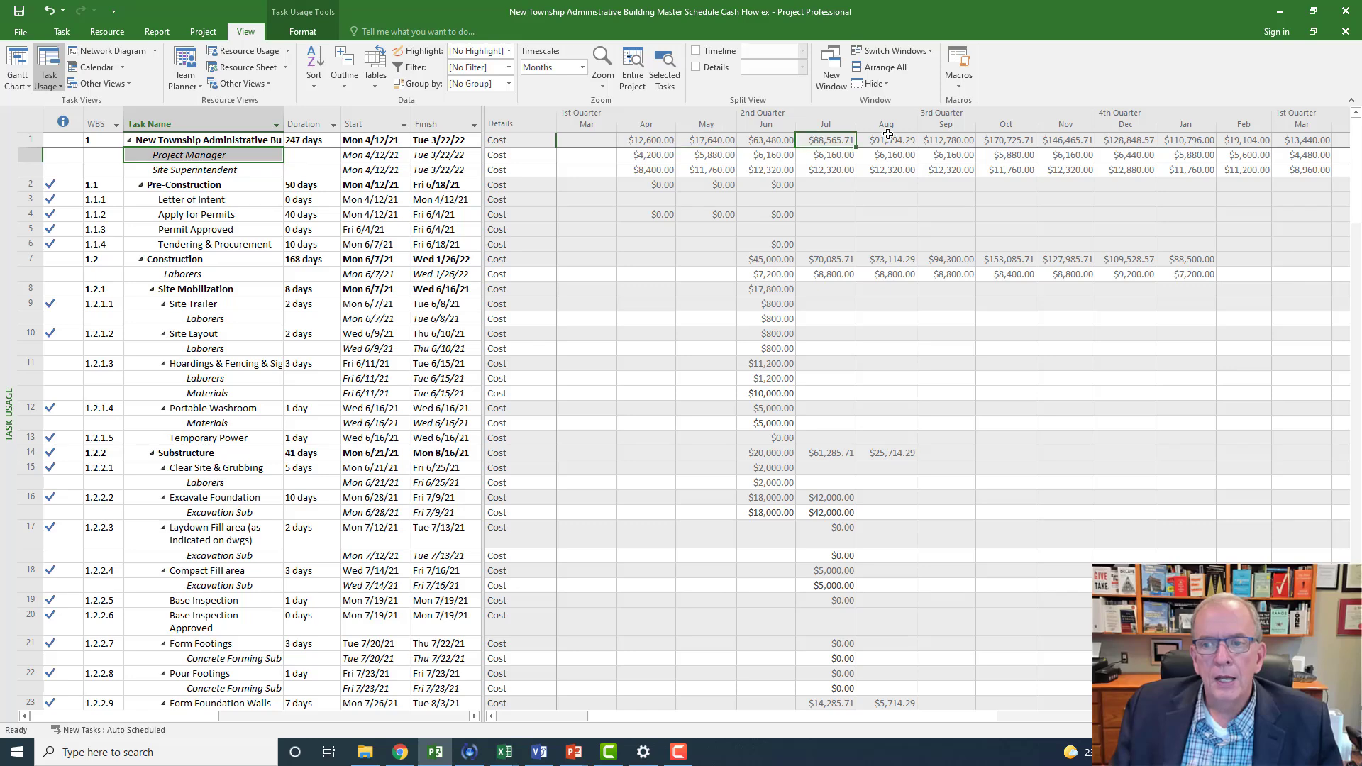
left_click(886, 136)
left_click(961, 138)
left_click(1112, 140)
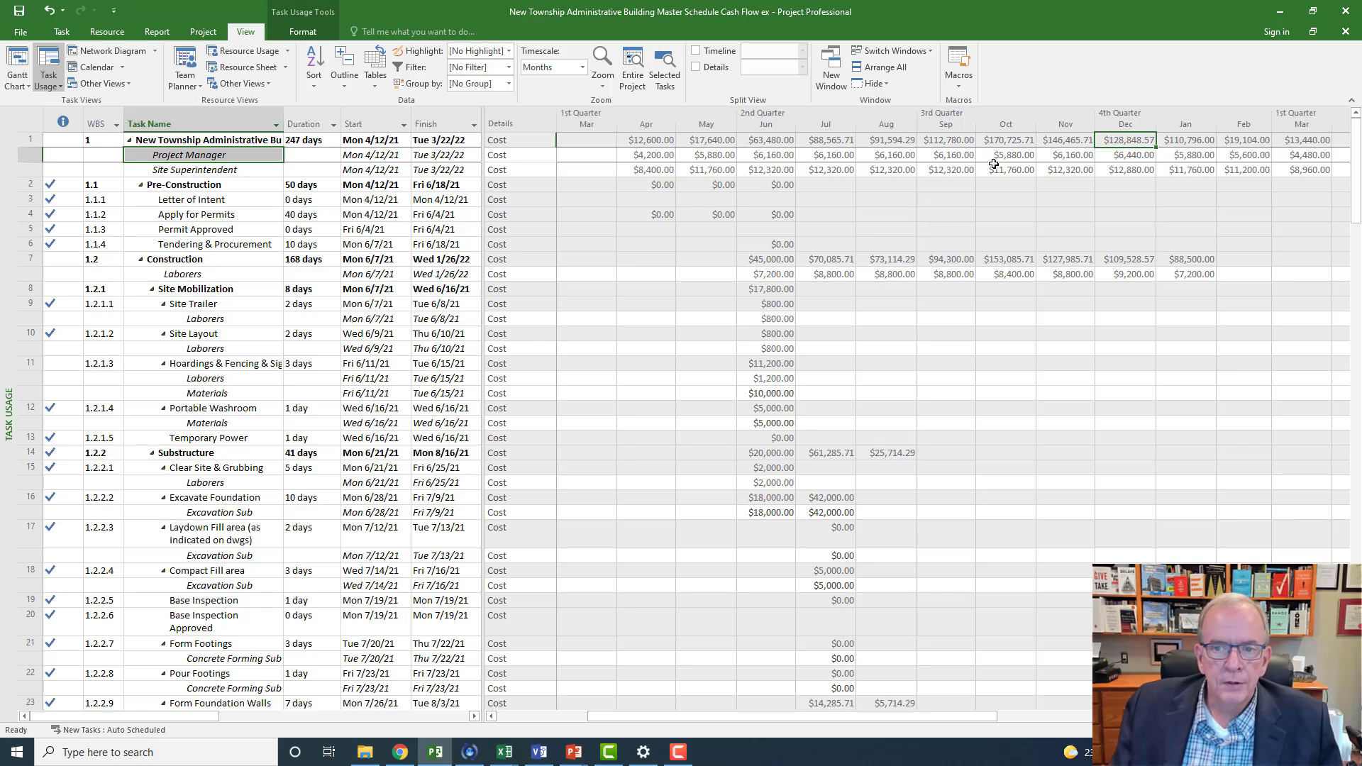
left_click(956, 140)
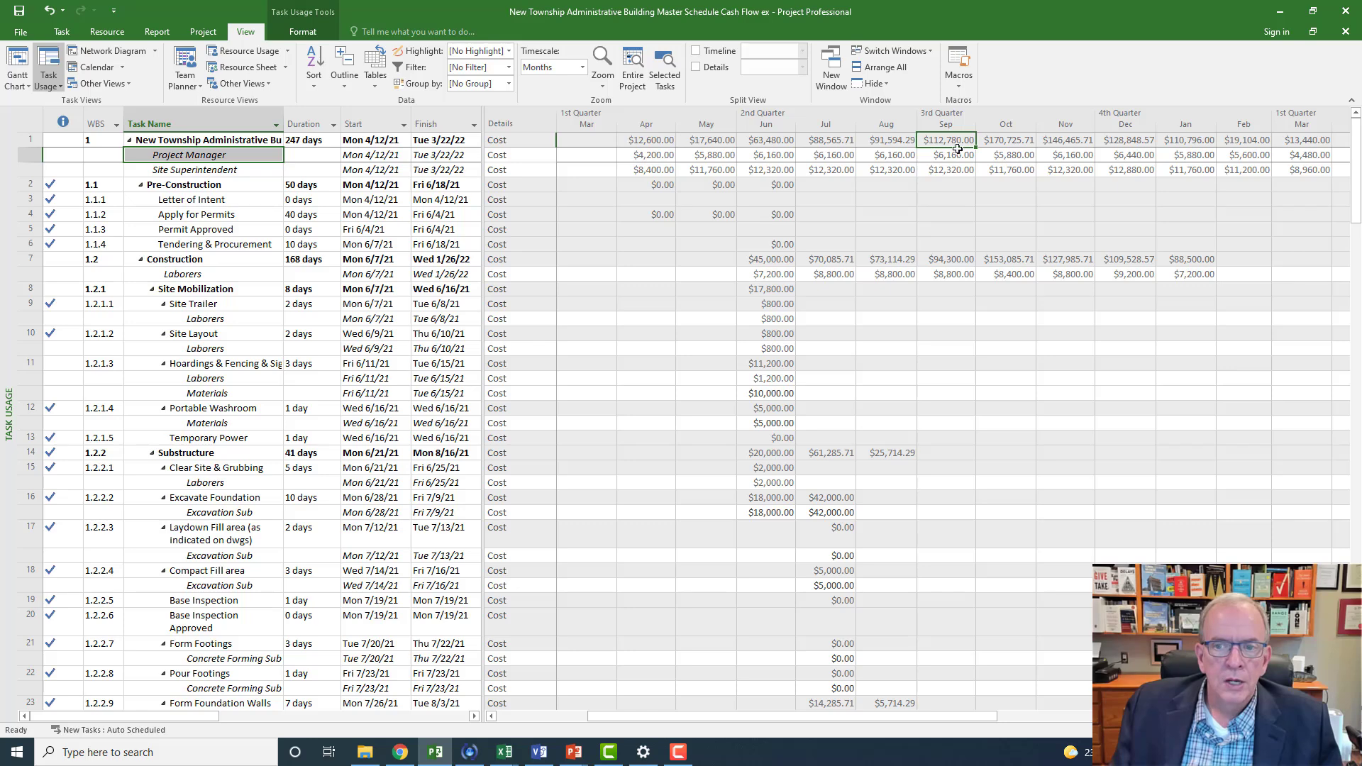
Select the whole project summary row and review its costs month by month up to the project's end.
left_click(160, 139)
left_click(30, 139)
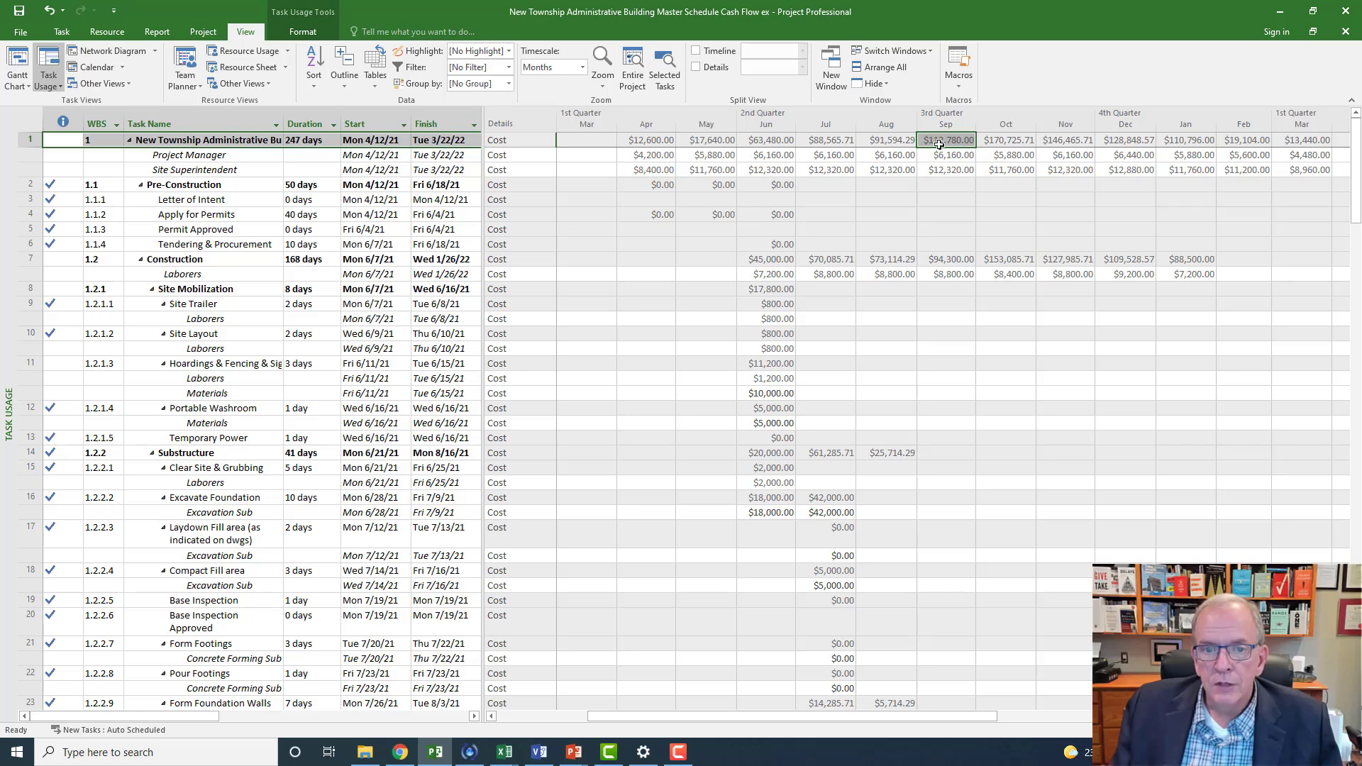
left_click(663, 143)
left_click(707, 144)
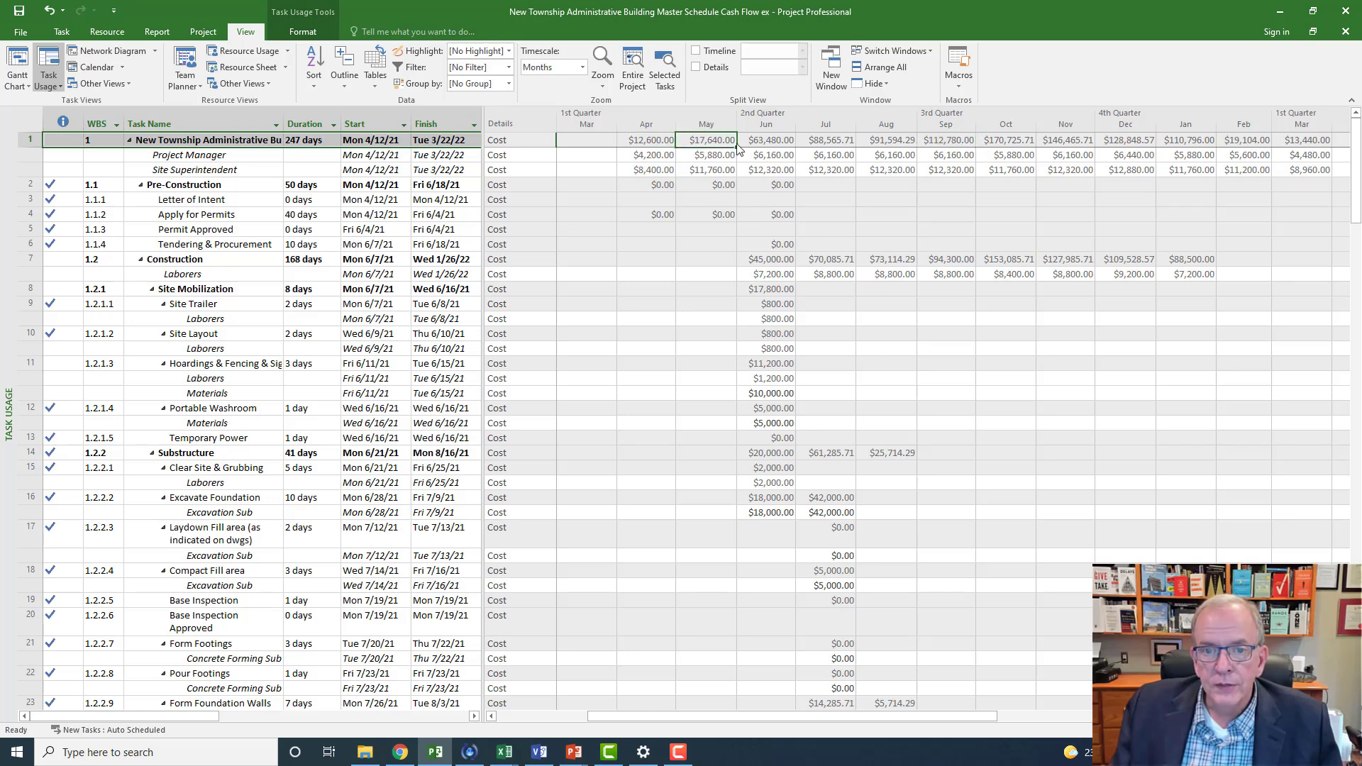
left_click(770, 140)
left_click(860, 141)
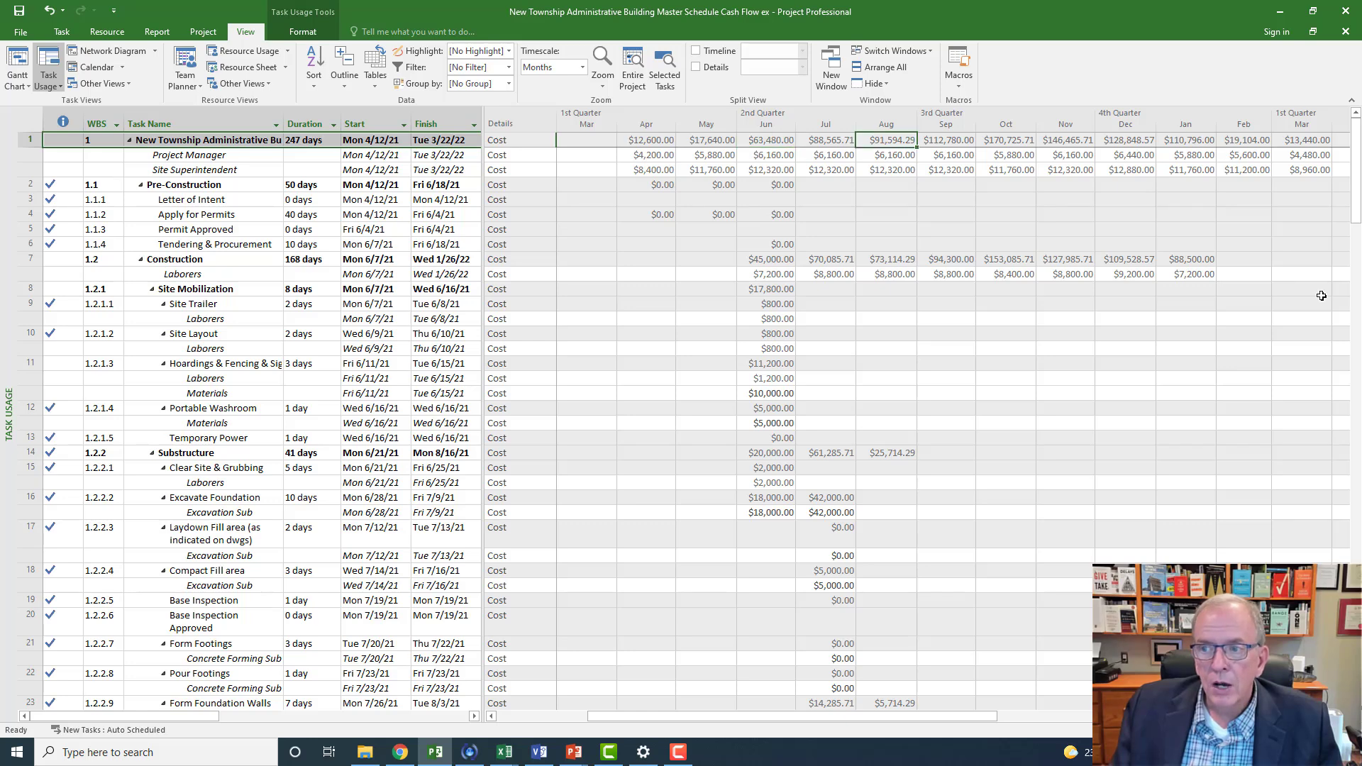
left_click_drag(893, 719, 920, 719)
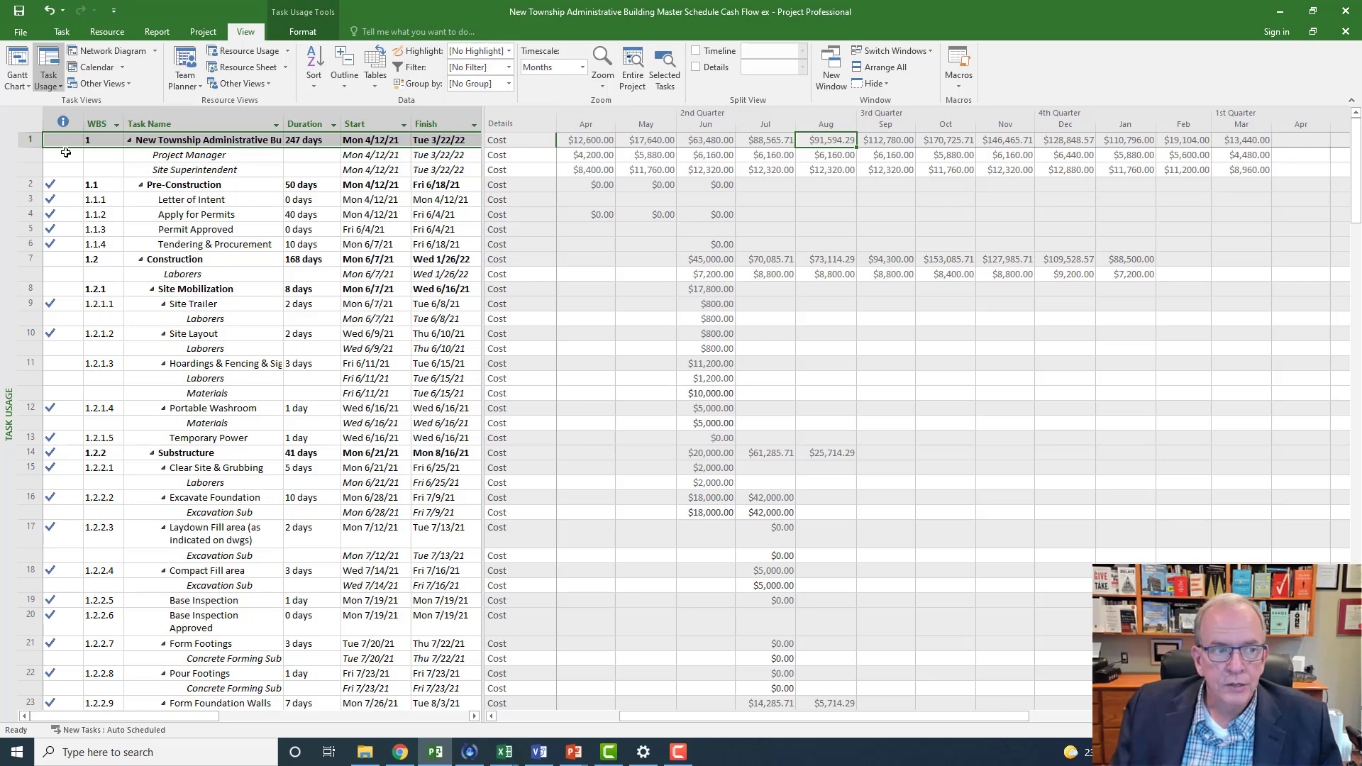
Apply the Cost table to the Task Usage view in place of the Entry table.
left_click(25, 118)
right_click(25, 119)
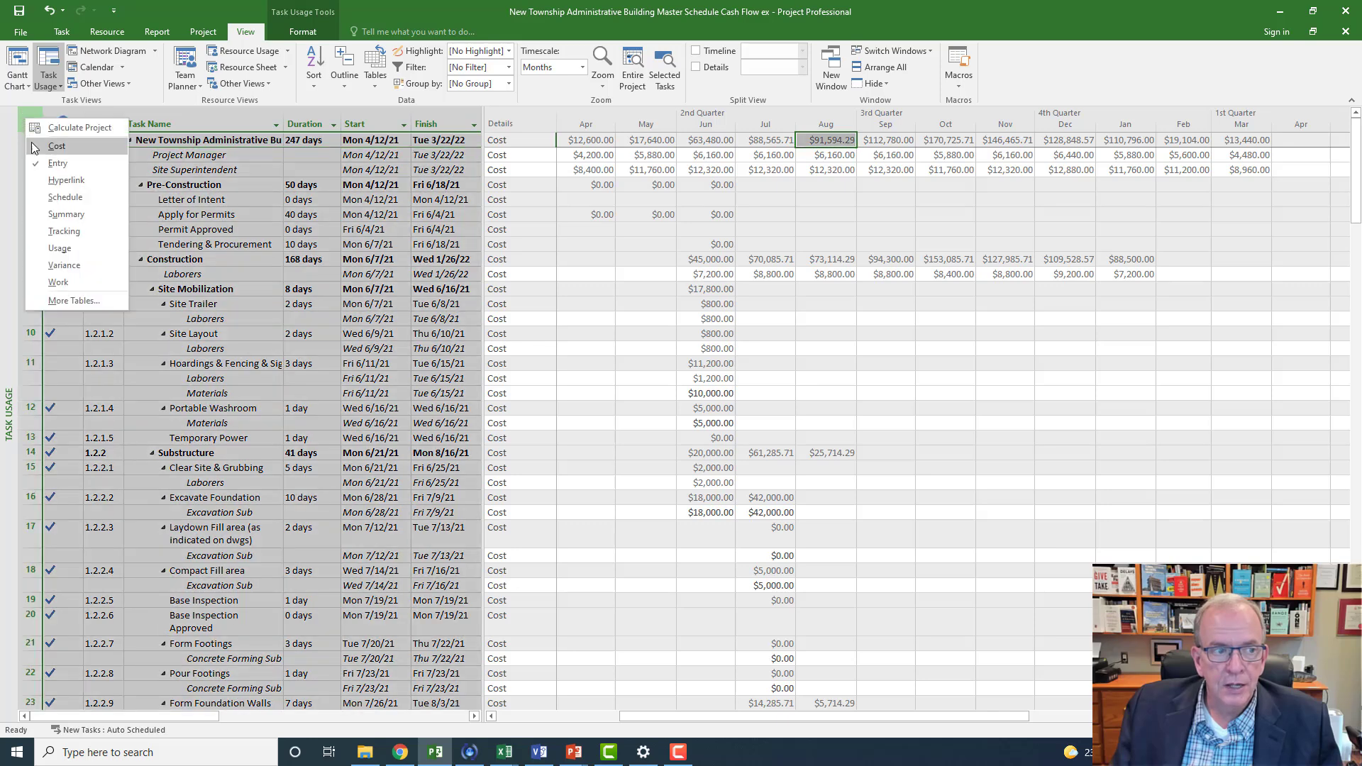
left_click(34, 146)
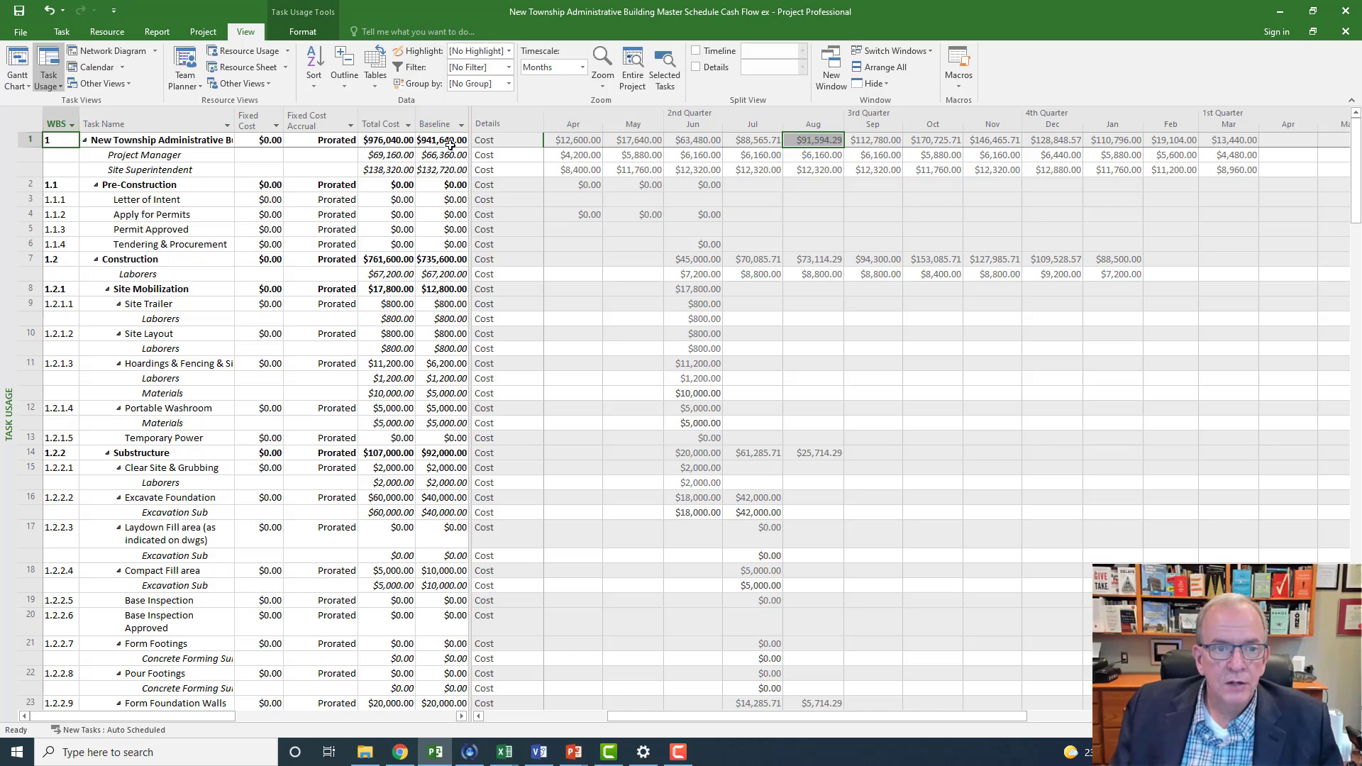
Select the project summary's time-phased cost row and switch the Task Usage sheet to the Entry table.
left_click(507, 143)
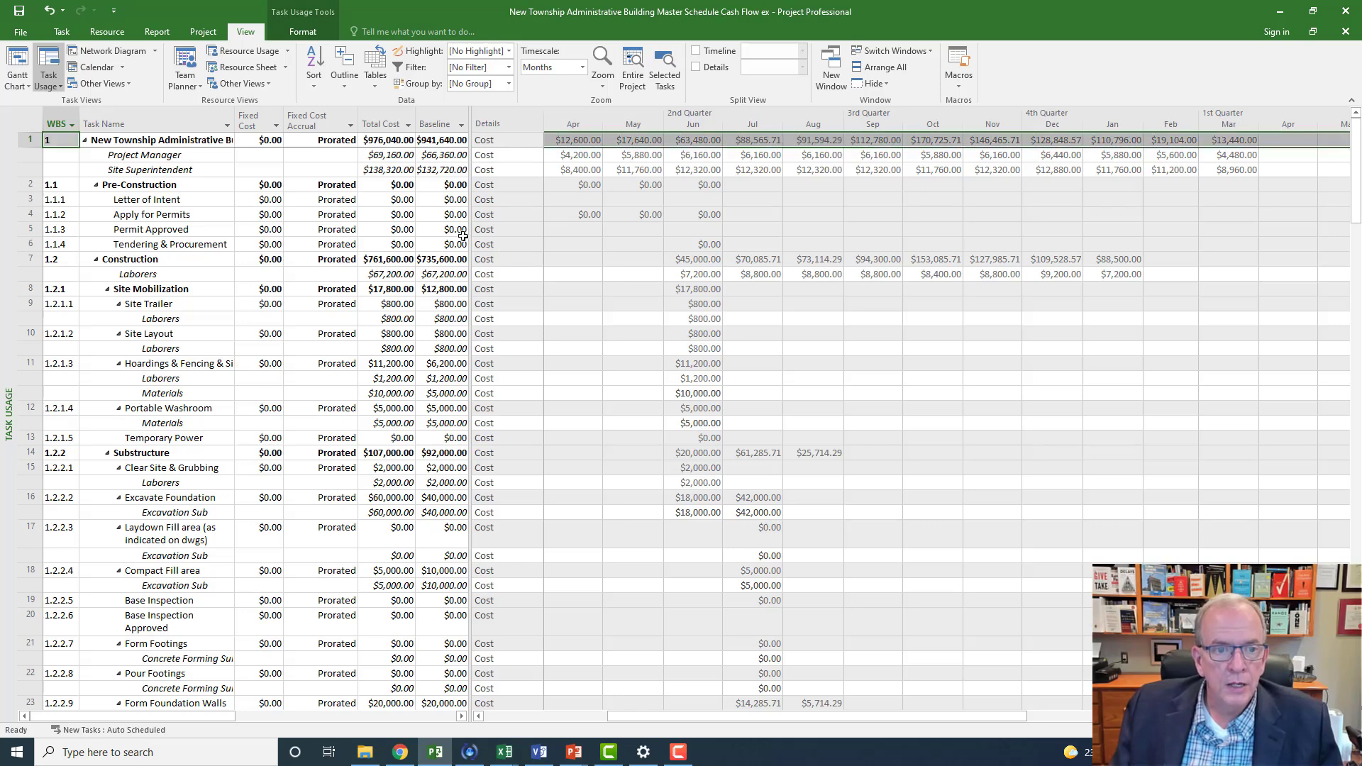
left_click_drag(470, 227, 480, 232)
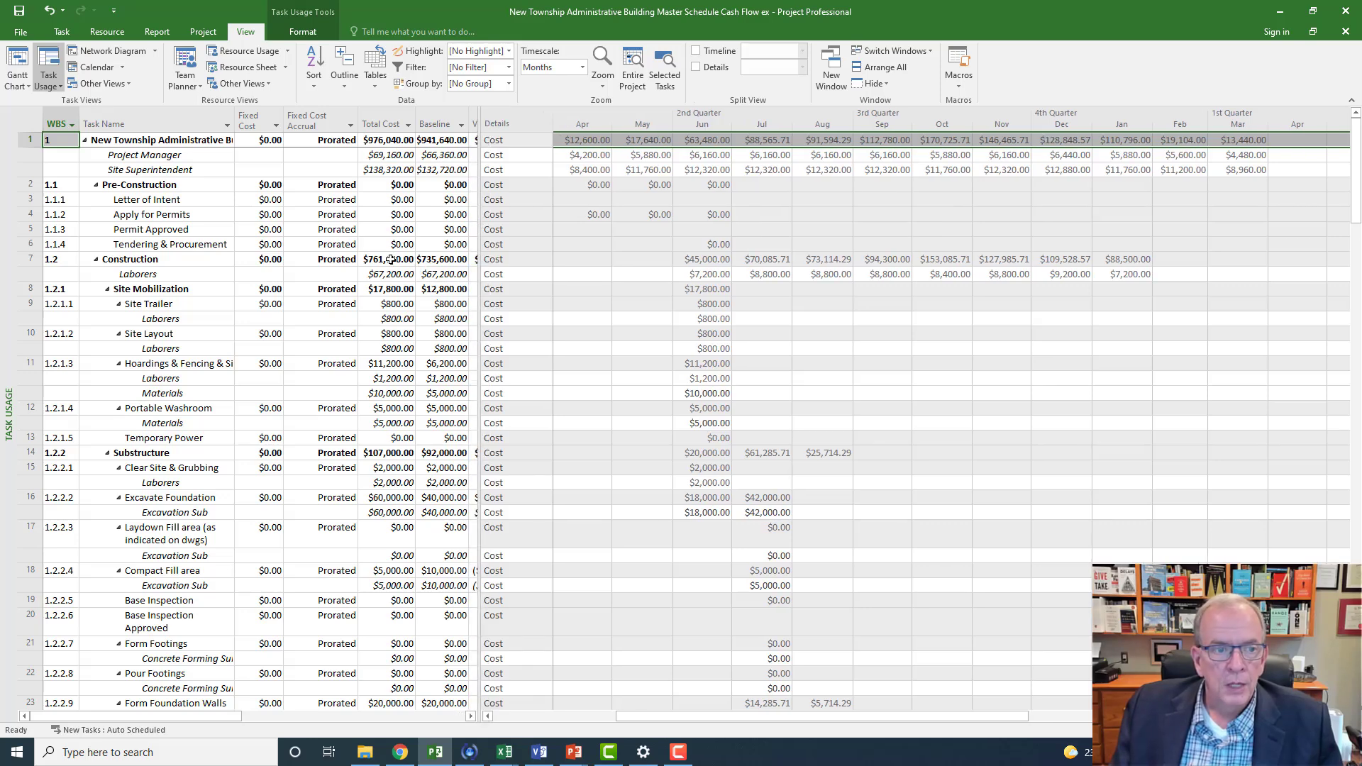
left_click(37, 128)
right_click(37, 129)
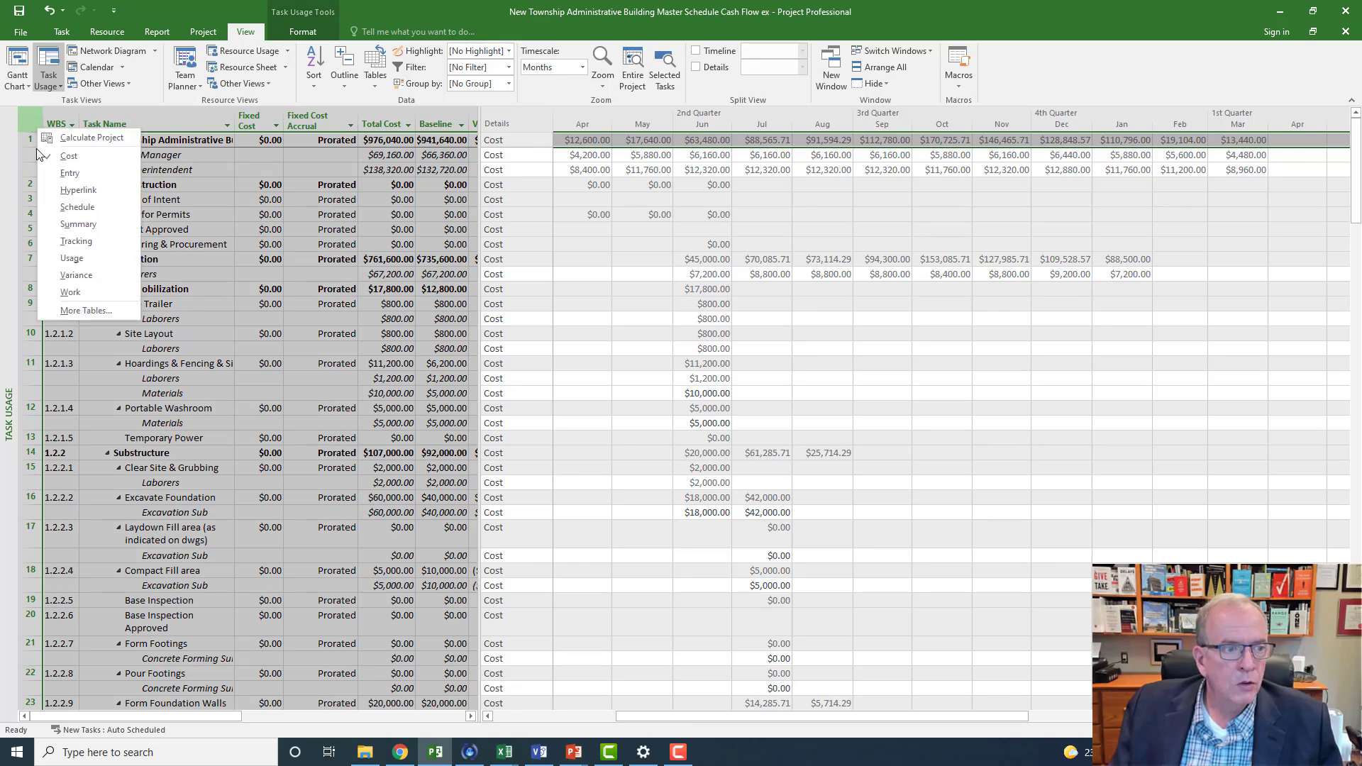
left_click(44, 177)
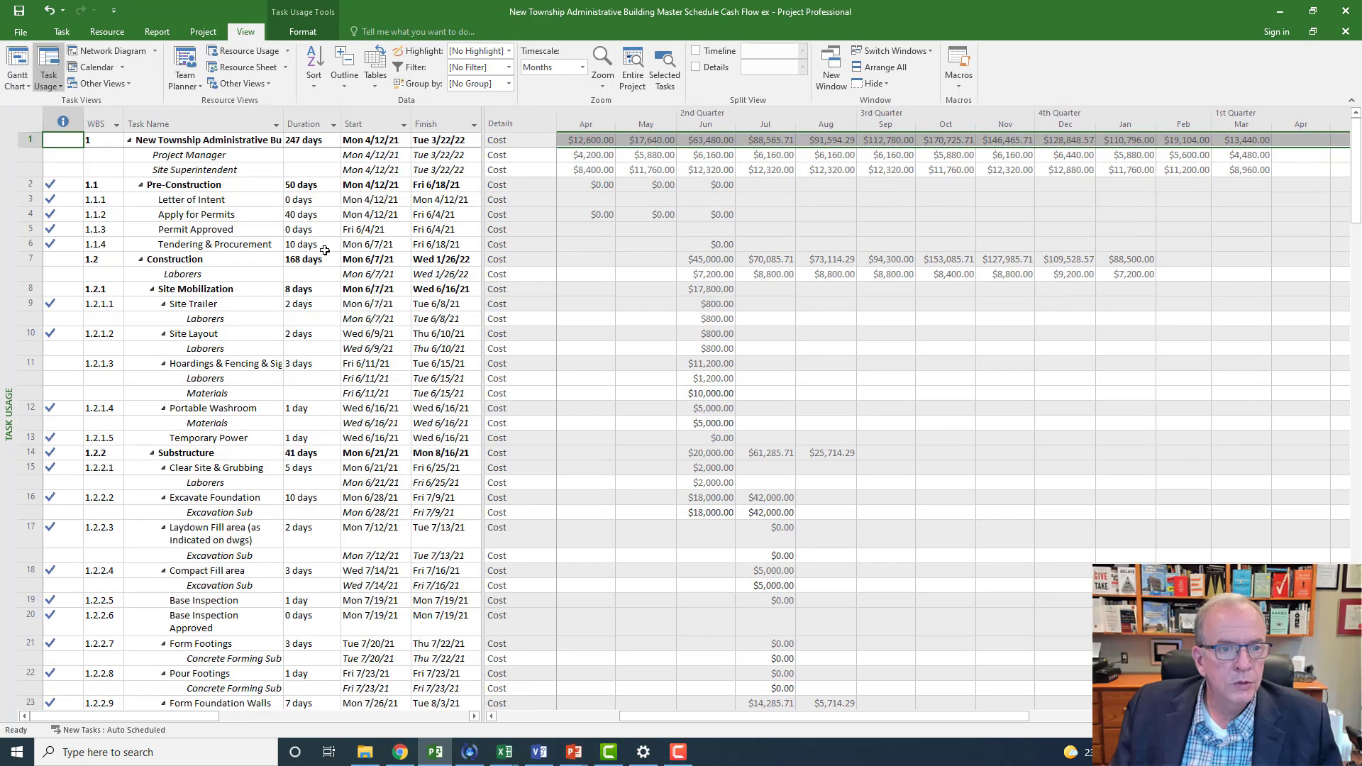
Apply the Cost table to the Task Usage sheet and widen the table area to show the Variance column.
left_click(28, 126)
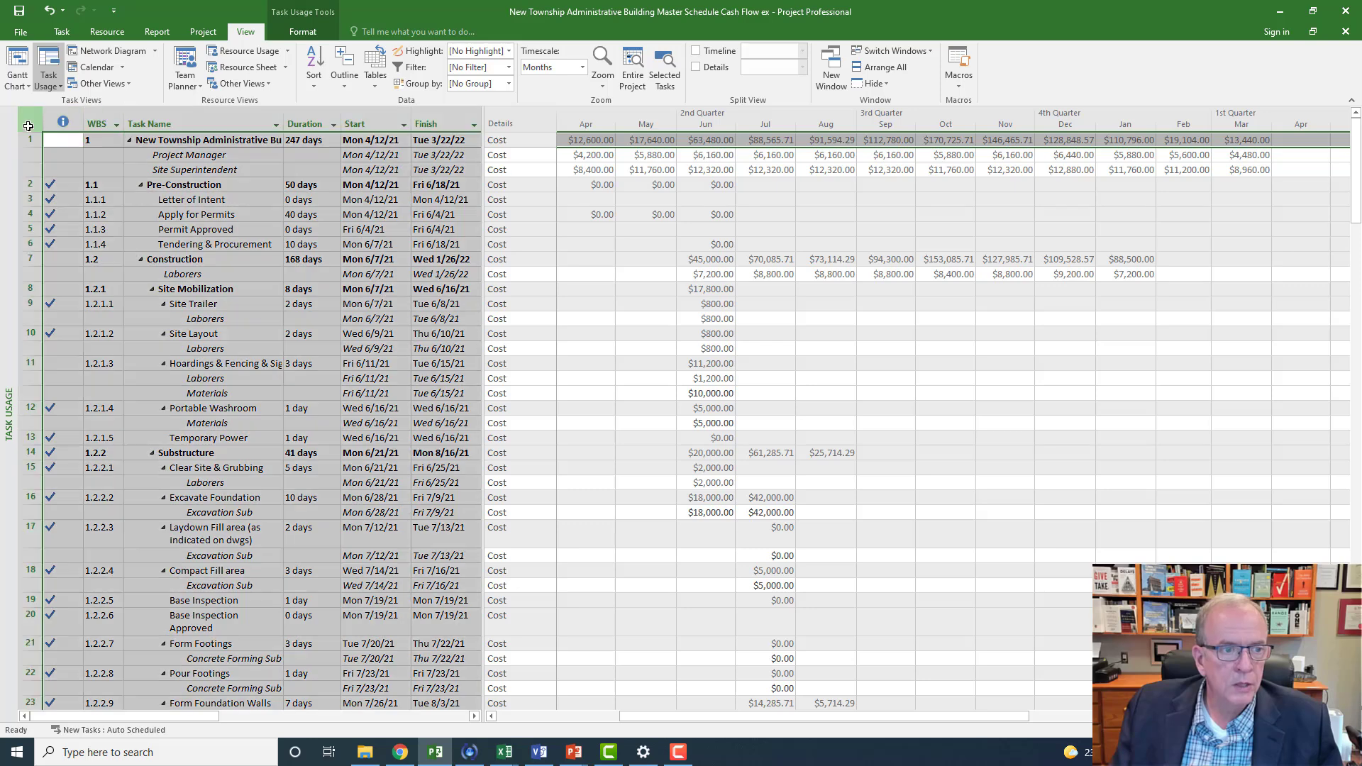
right_click(29, 127)
left_click(57, 154)
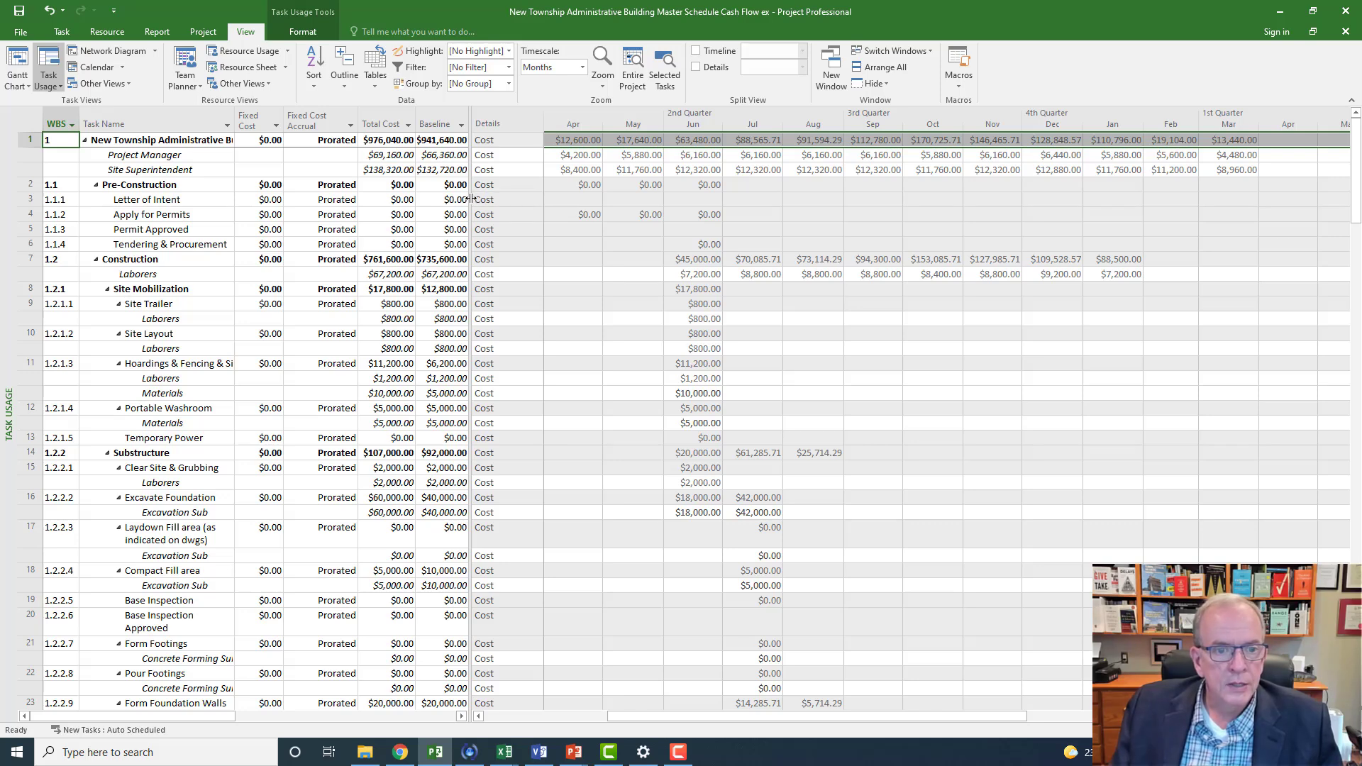
left_click_drag(470, 200, 508, 212)
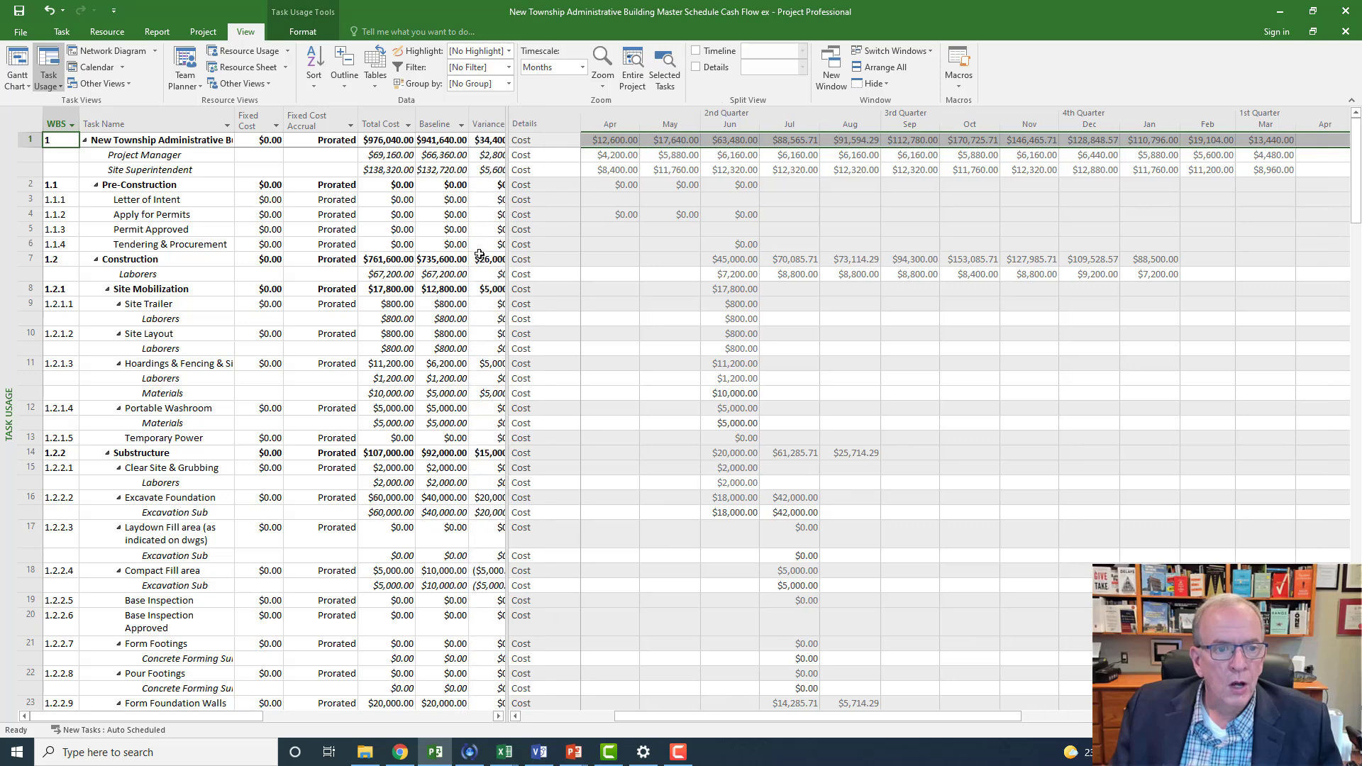
Compare the total and baseline costs of the Project Manager and Site Superintendent assignments.
left_click(394, 157)
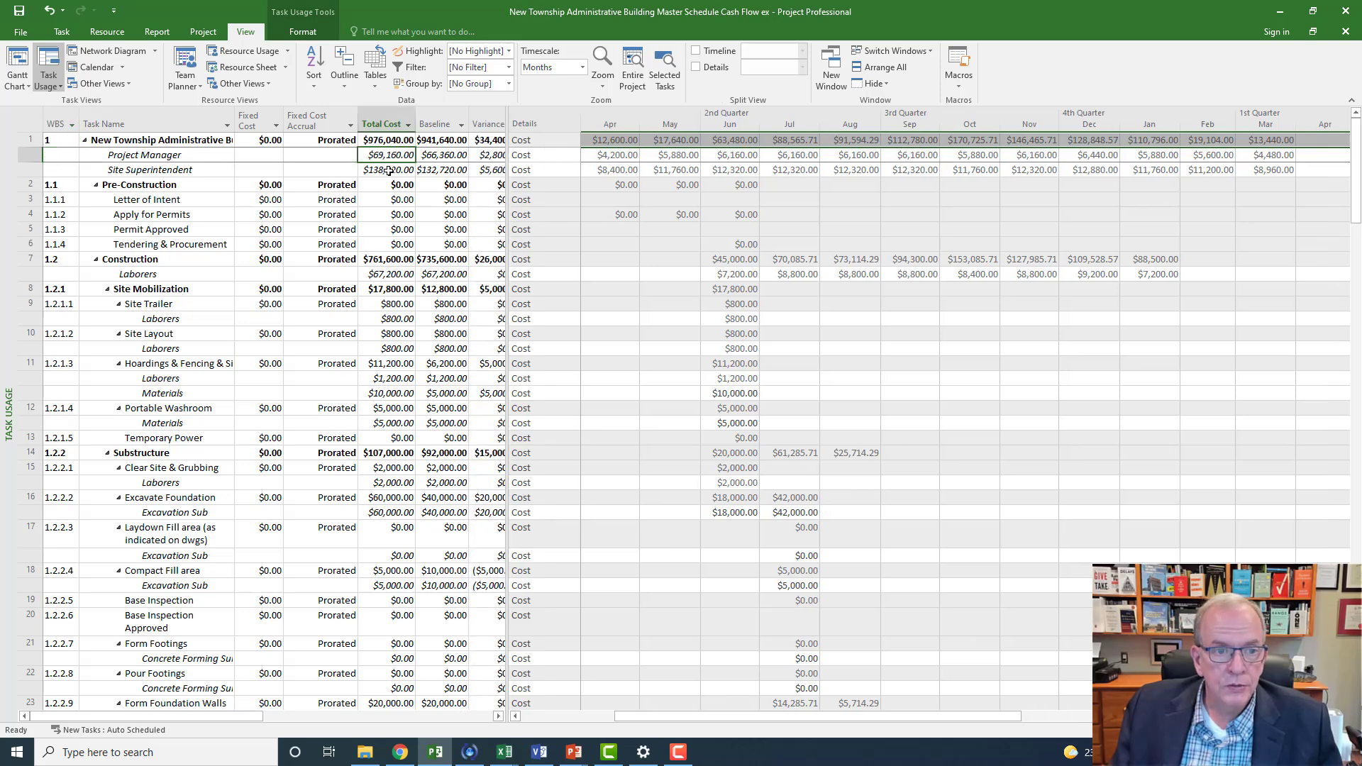
left_click(389, 171)
left_click(454, 157)
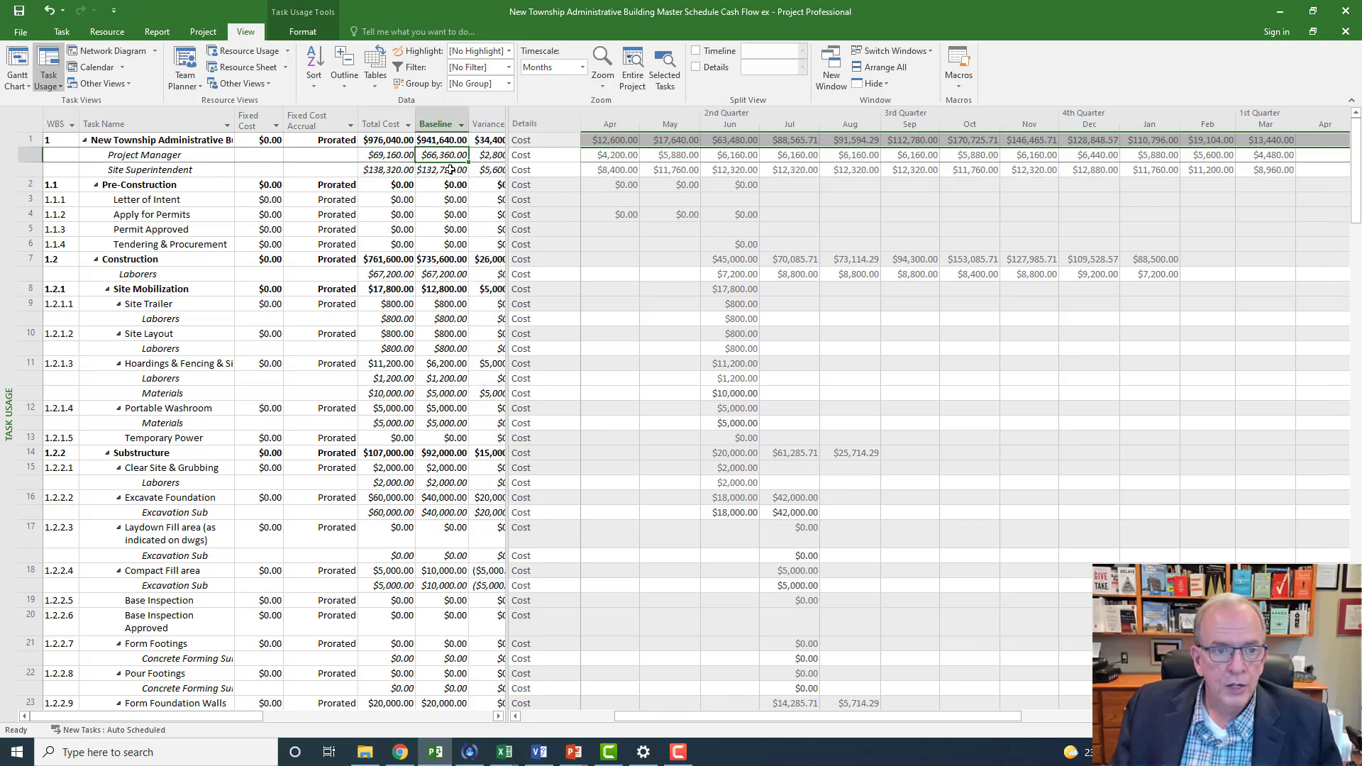
left_click(450, 170)
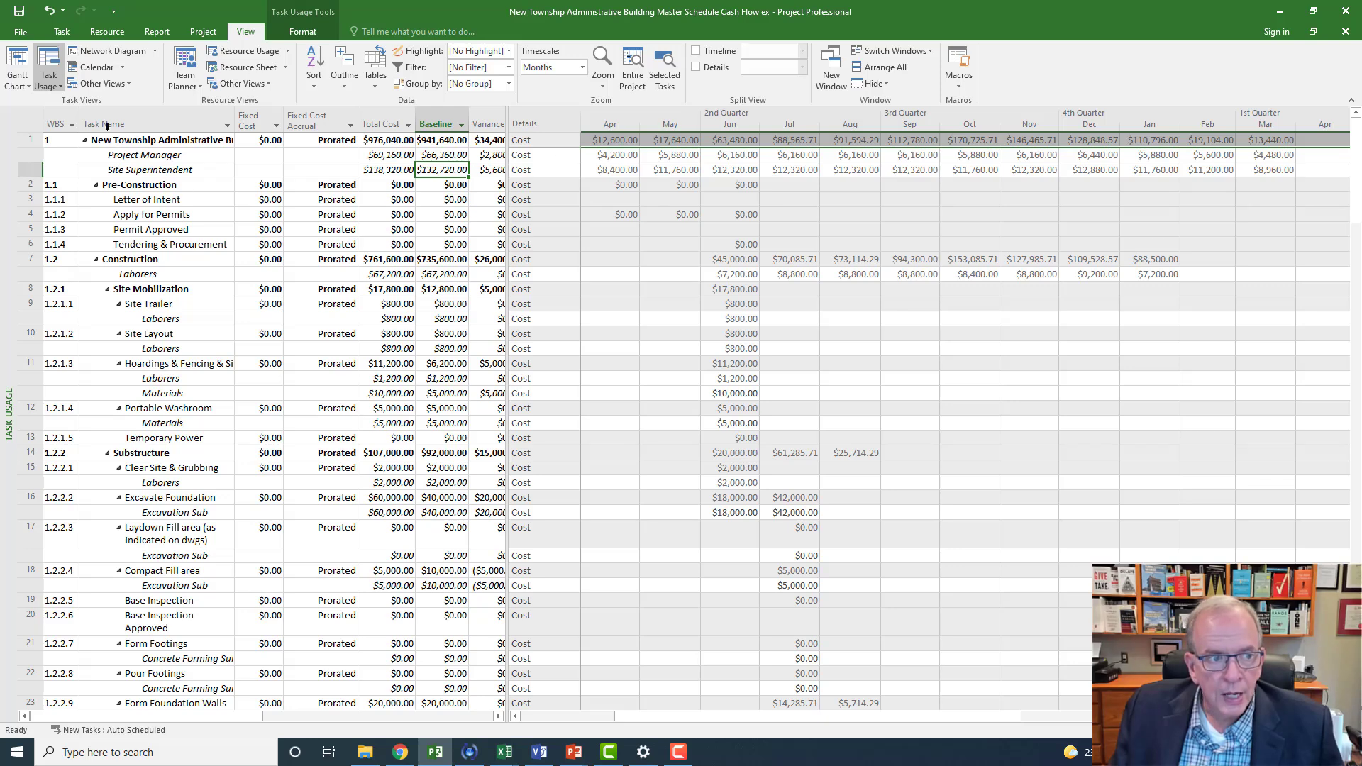
Copy the Cost table's columns from Task Name through Variance.
left_click_drag(106, 126, 480, 130)
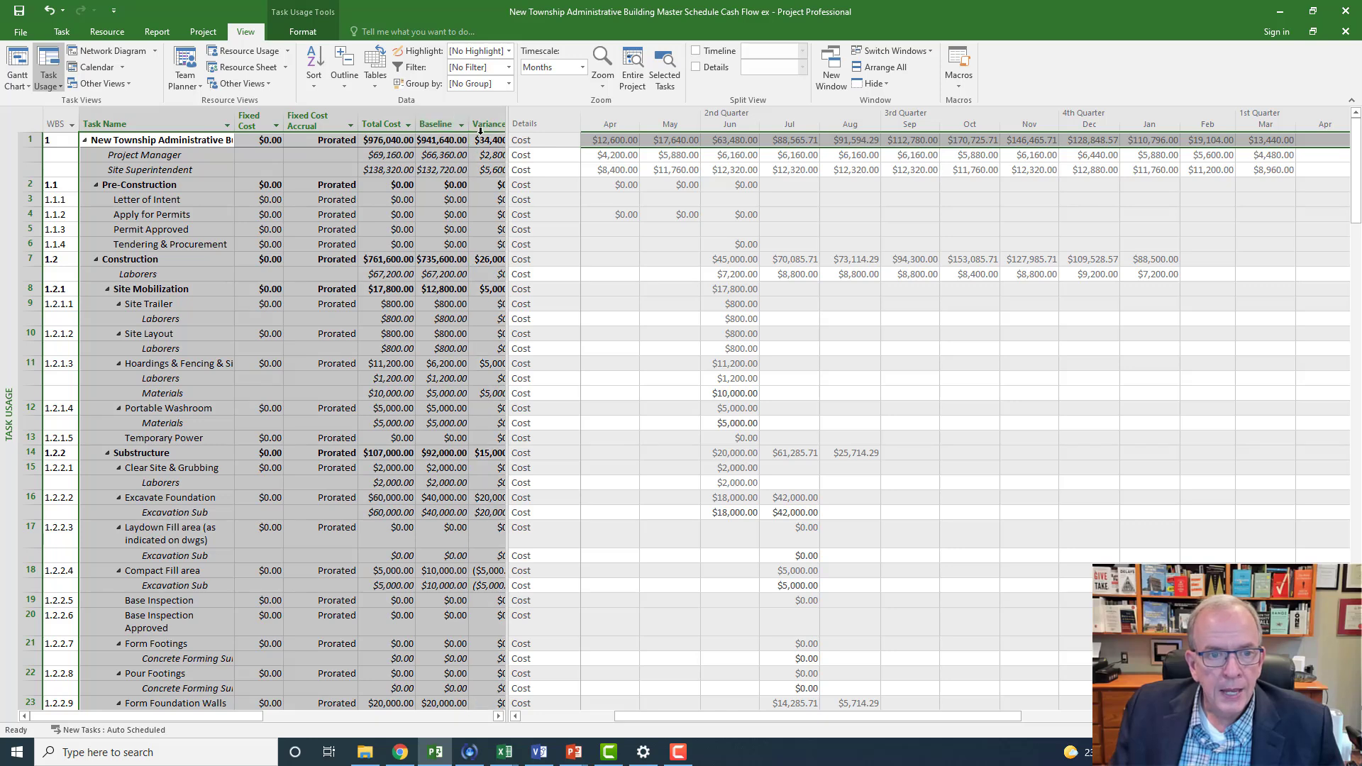
right_click(437, 120)
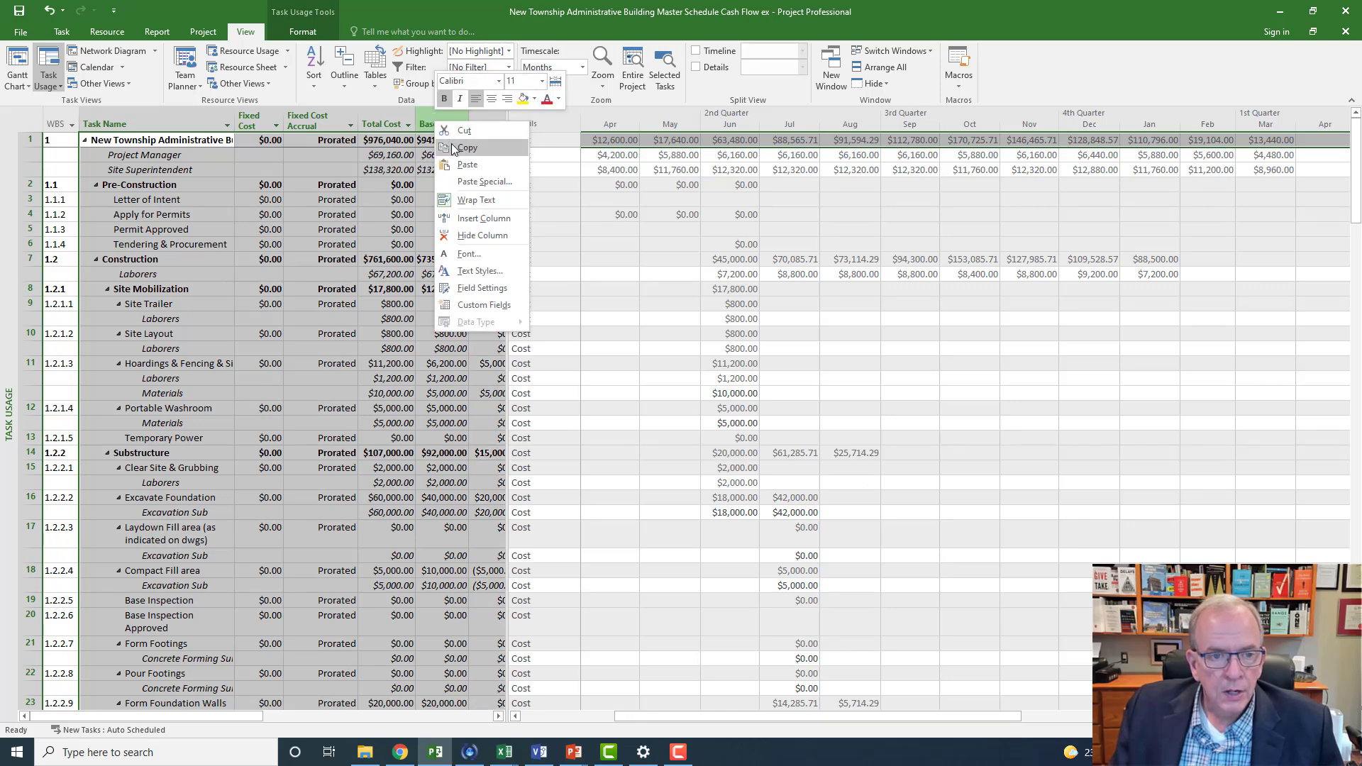
left_click(453, 148)
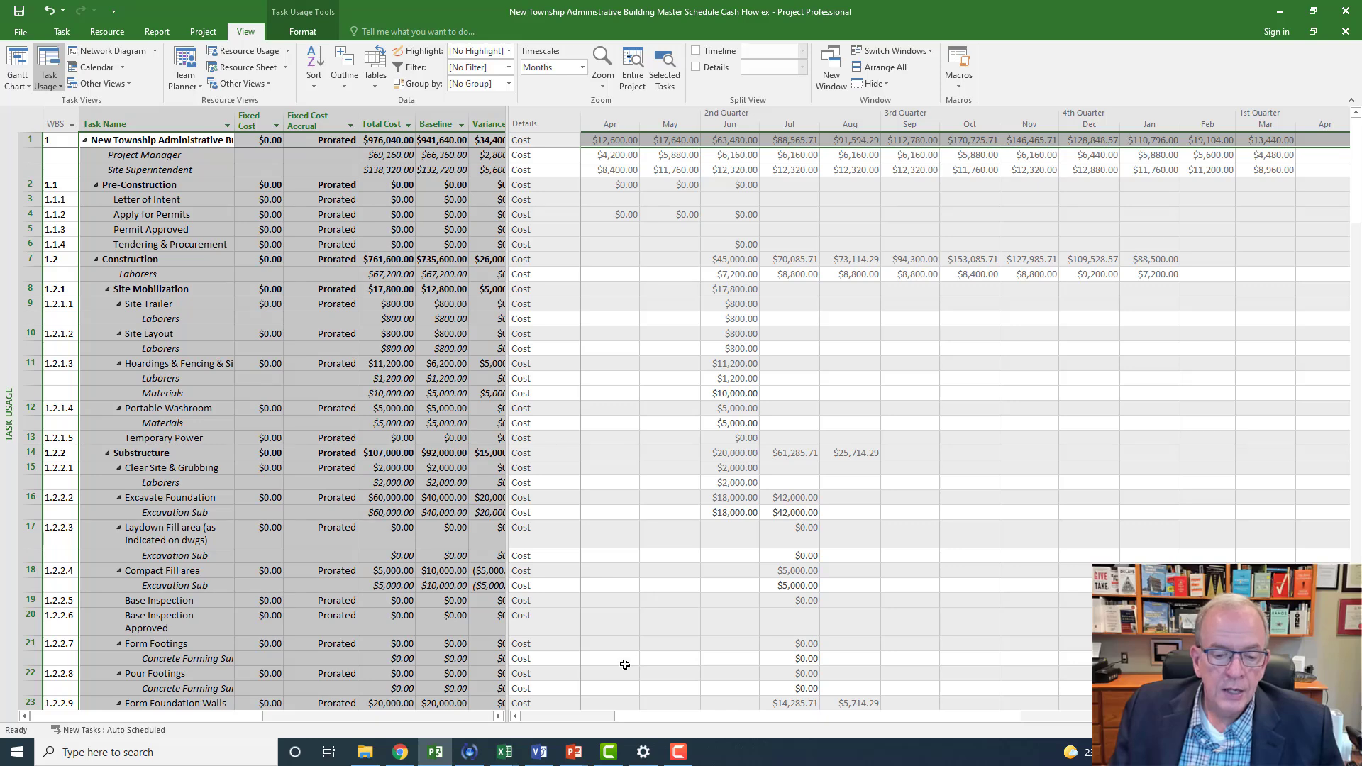
Switch to the Book3 workbook in Excel, paste the copied cost columns starting at cell A2, and select cell G3.
left_click(504, 753)
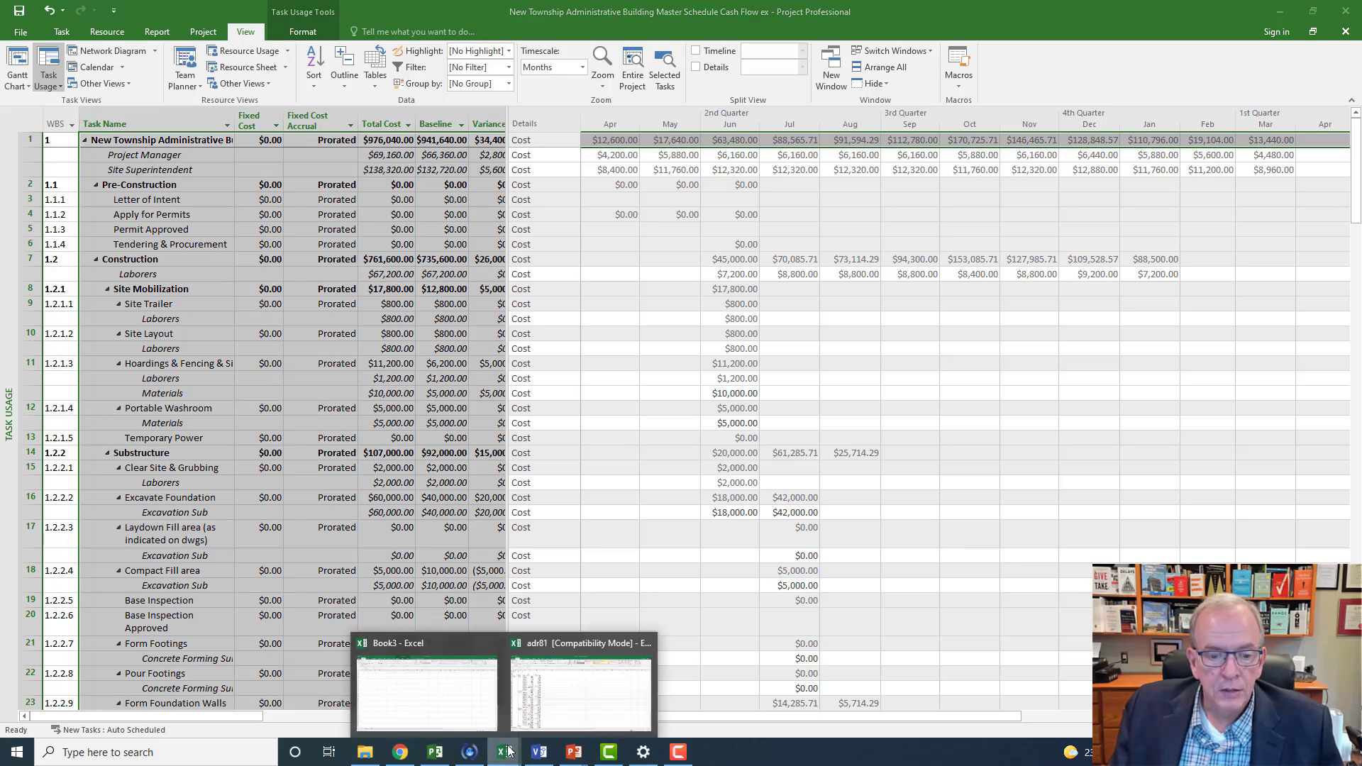
left_click(450, 711)
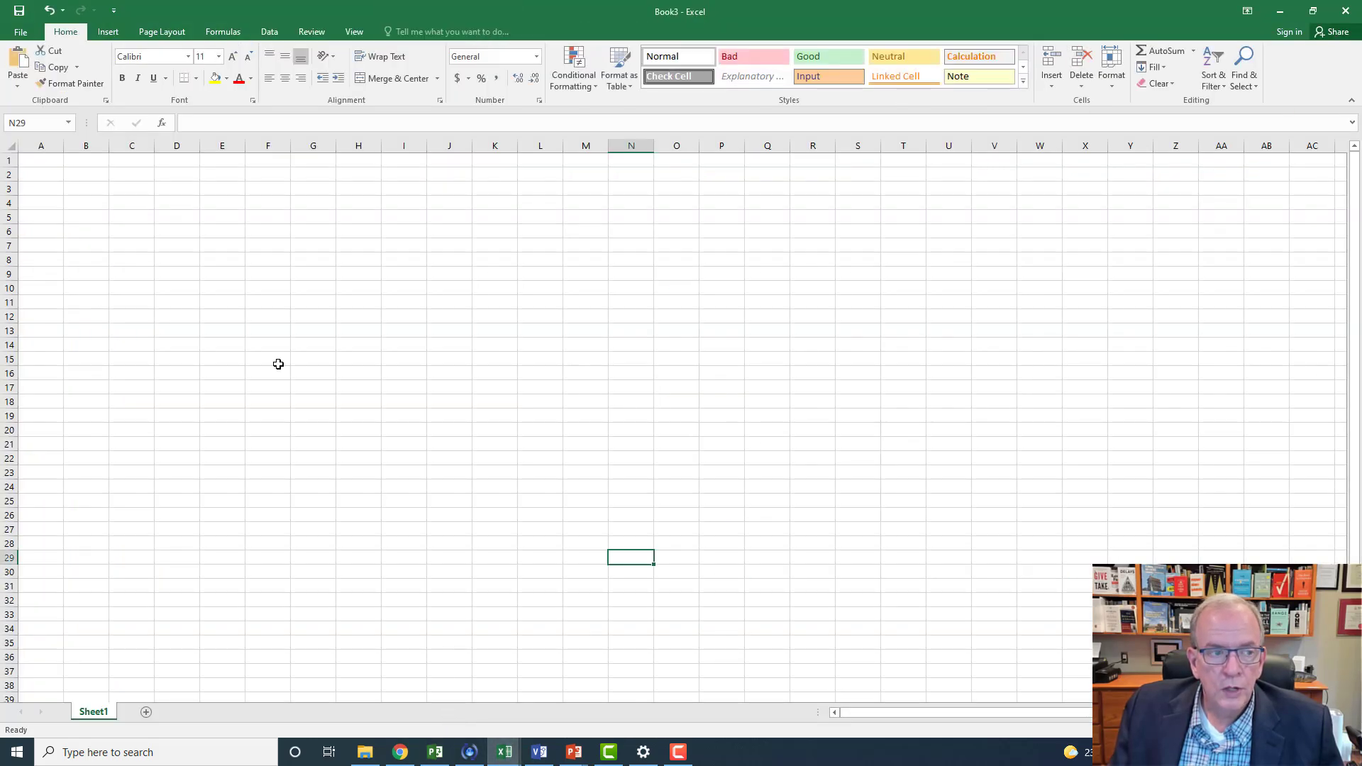
left_click(41, 174)
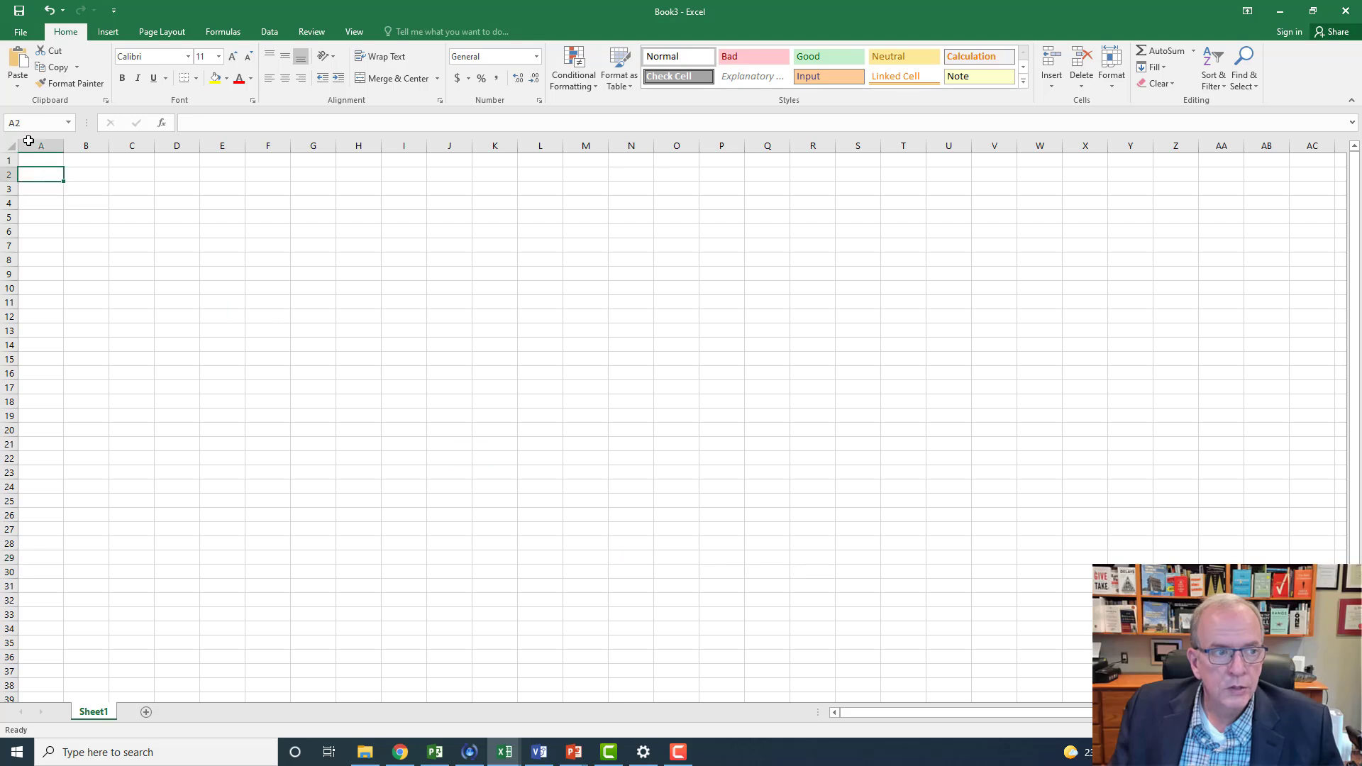
left_click(19, 70)
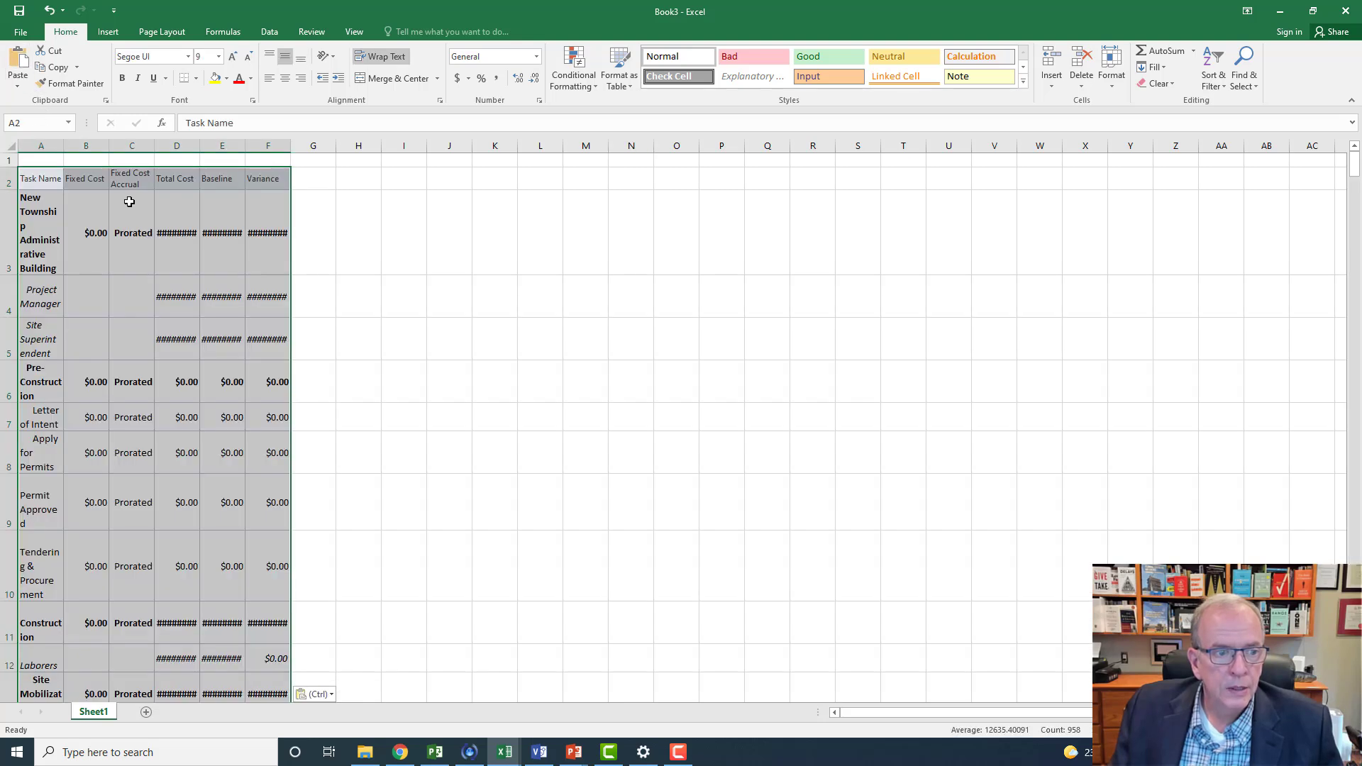
left_click(312, 205)
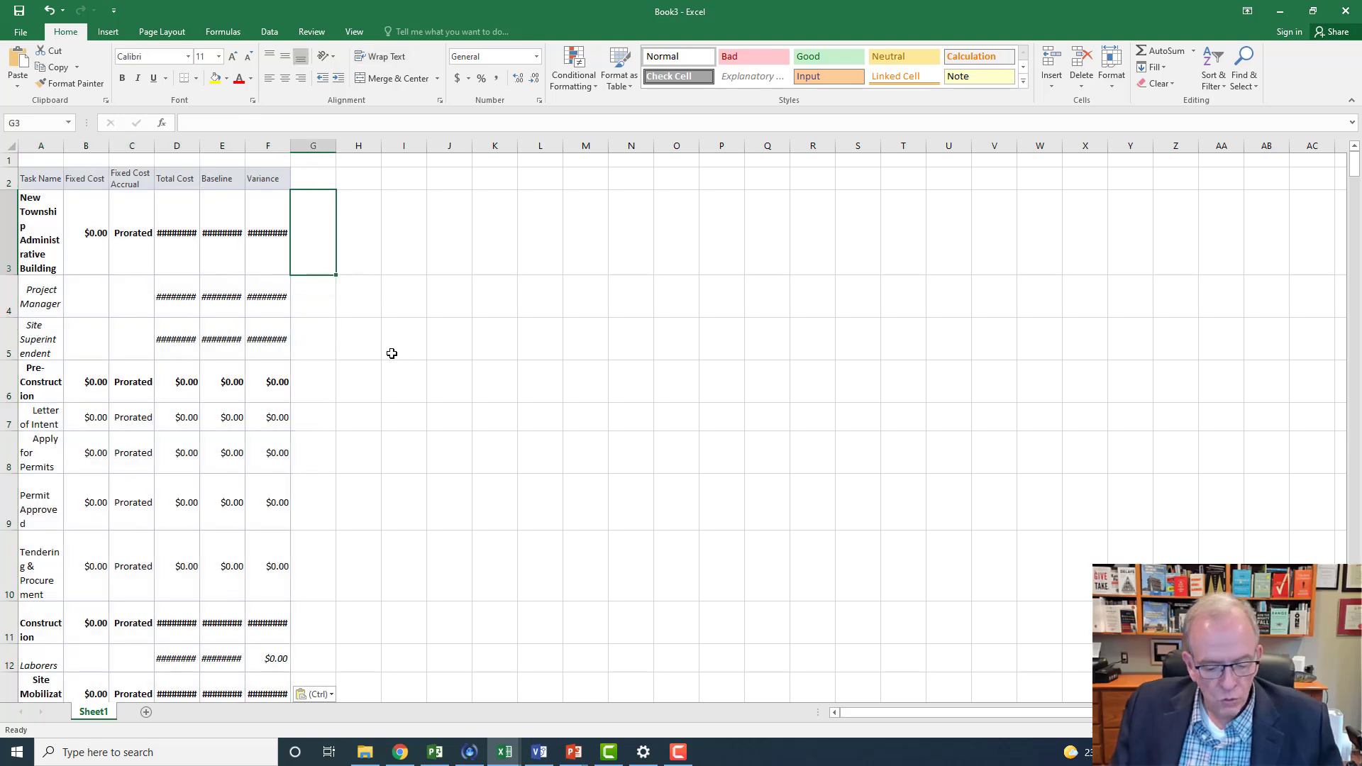
key("alt")
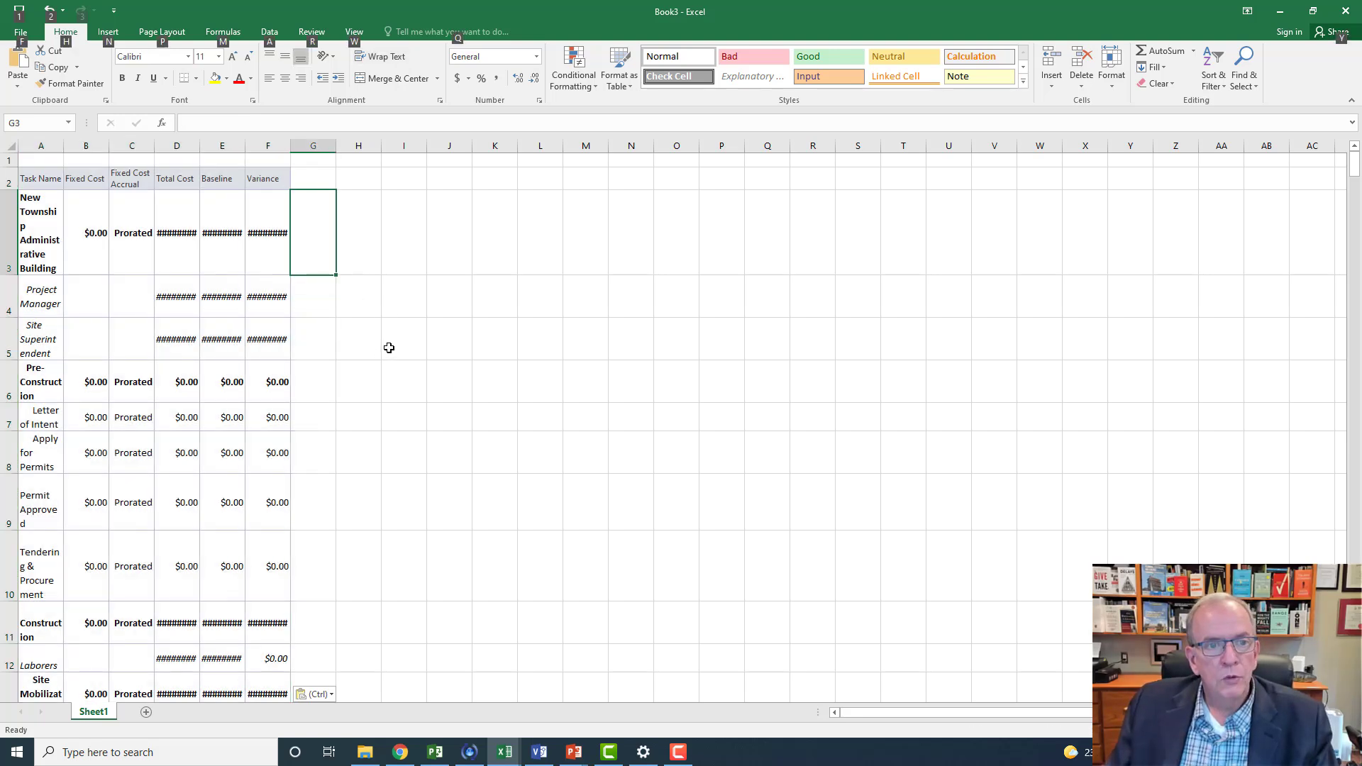
Switch back to Microsoft Project and copy the time-phased cost columns from April through the following March.
left_click(435, 752)
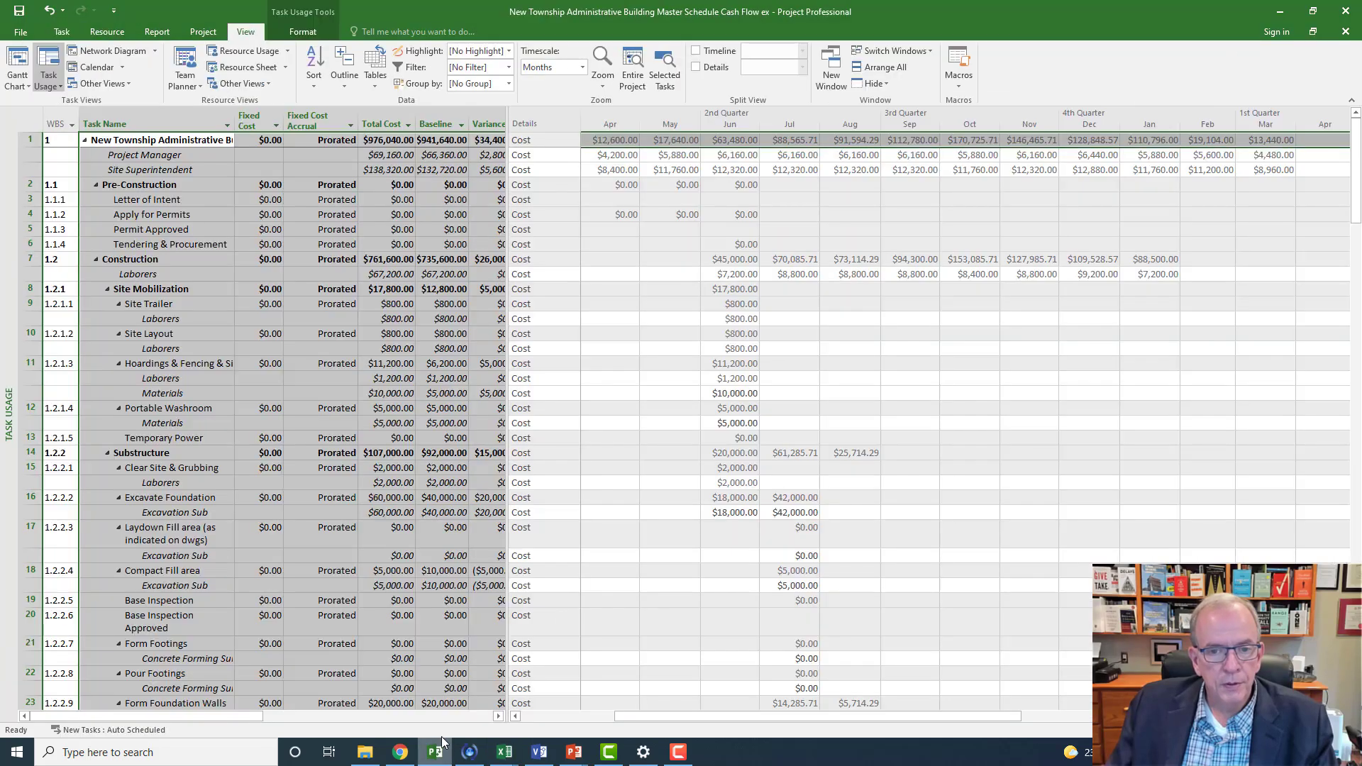
left_click(677, 287)
mouse_move(608, 123)
left_mouse_down()
mouse_move(1188, 119)
mouse_move(1254, 131)
left_mouse_up()
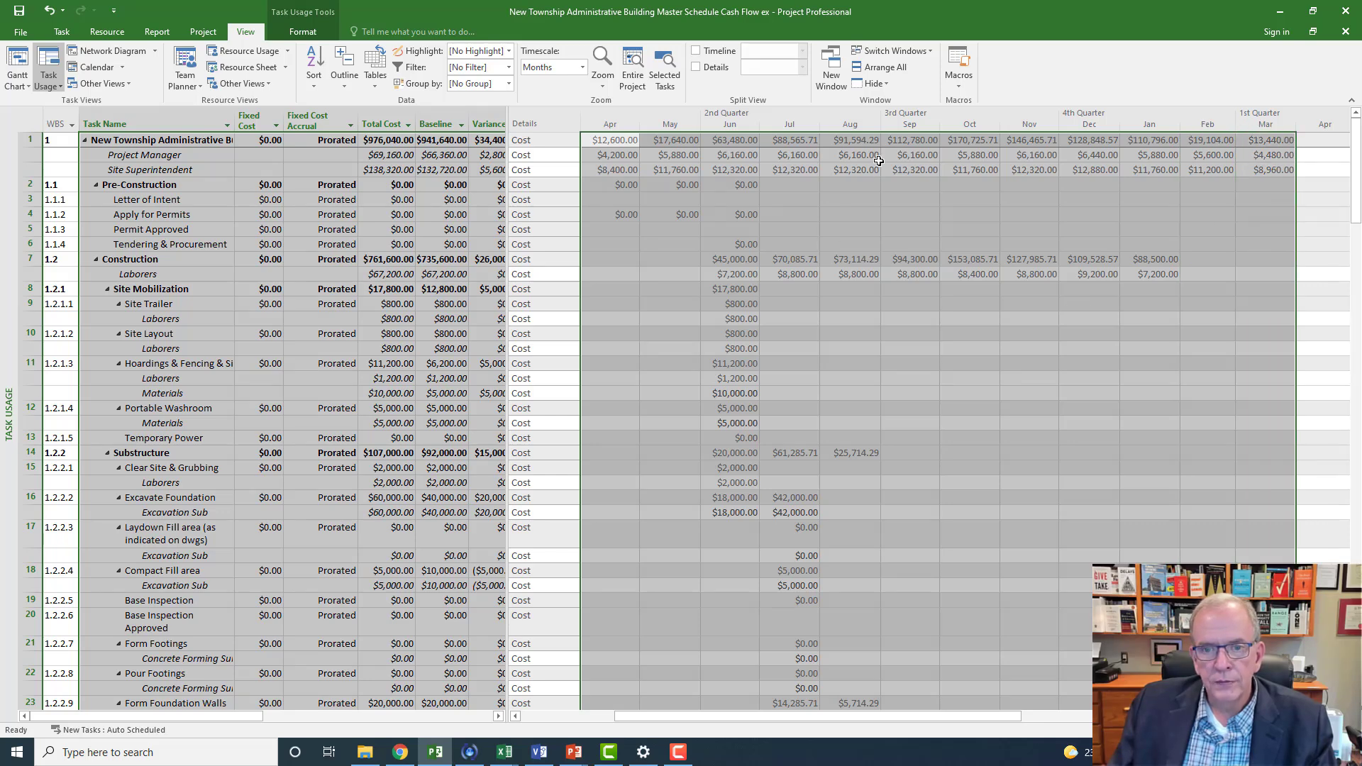
right_click(840, 126)
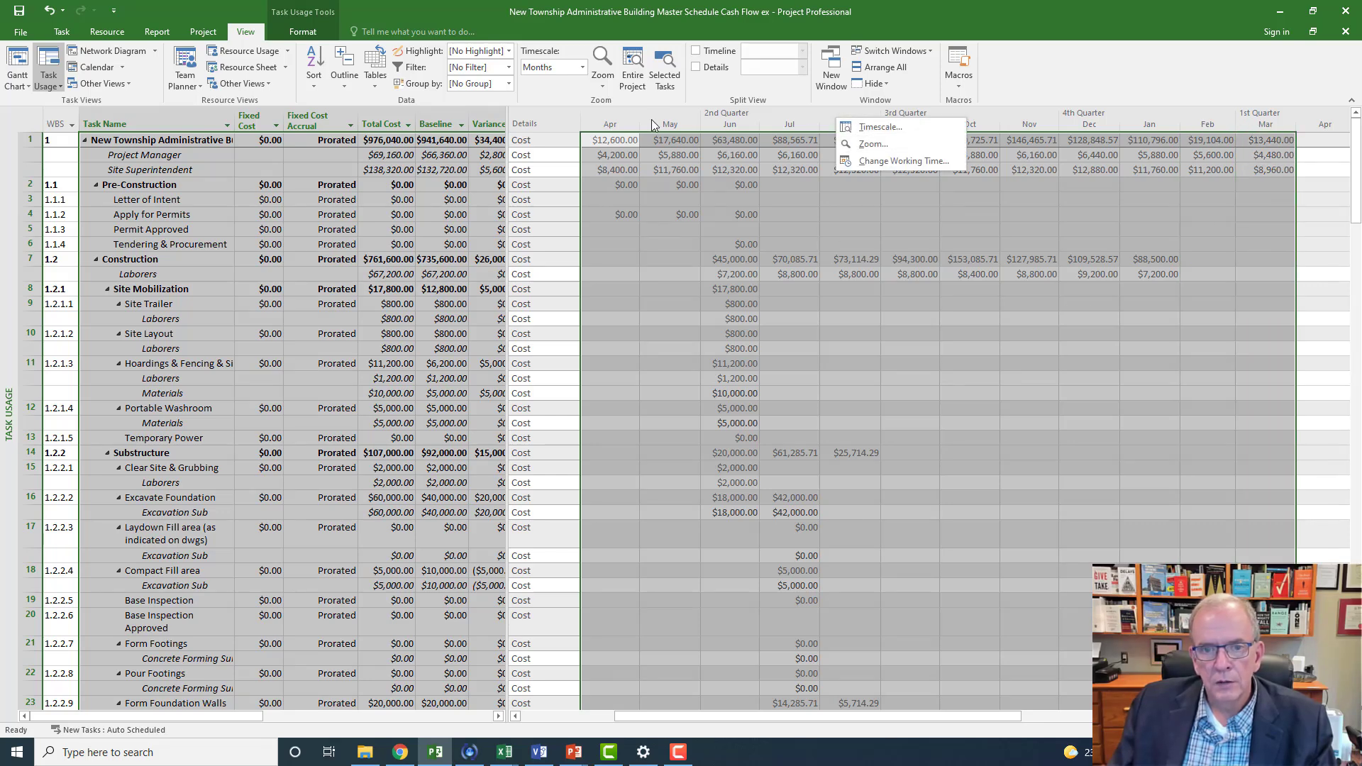
left_click(59, 37)
left_click(60, 33)
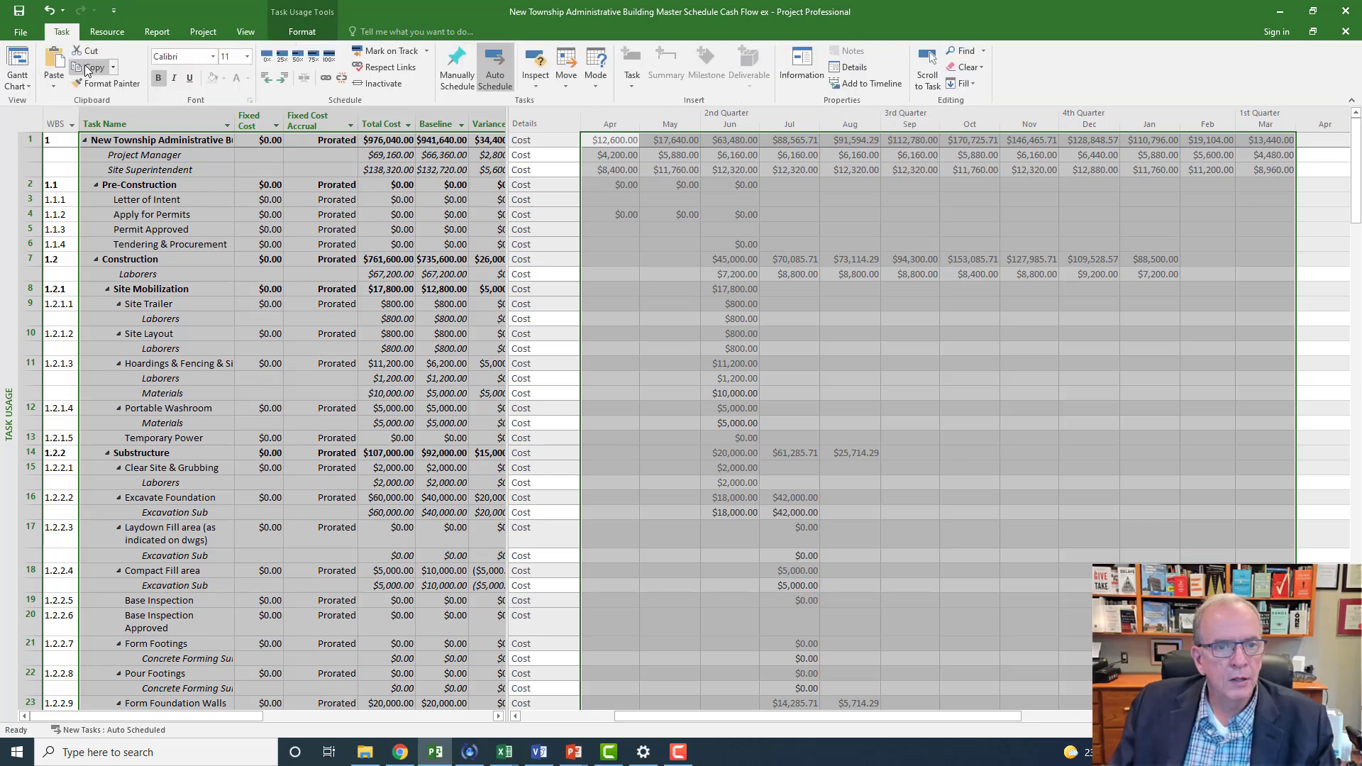
left_click(149, 258)
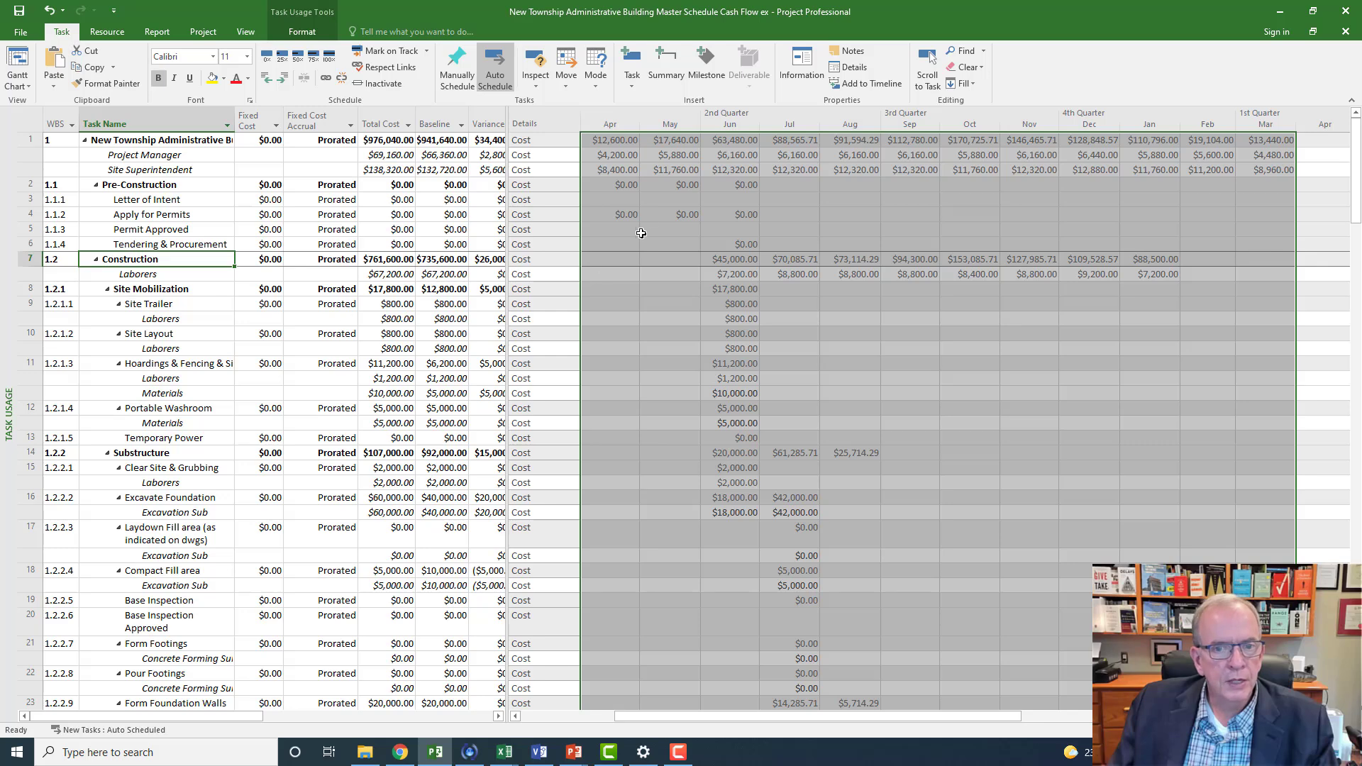
left_click(685, 214)
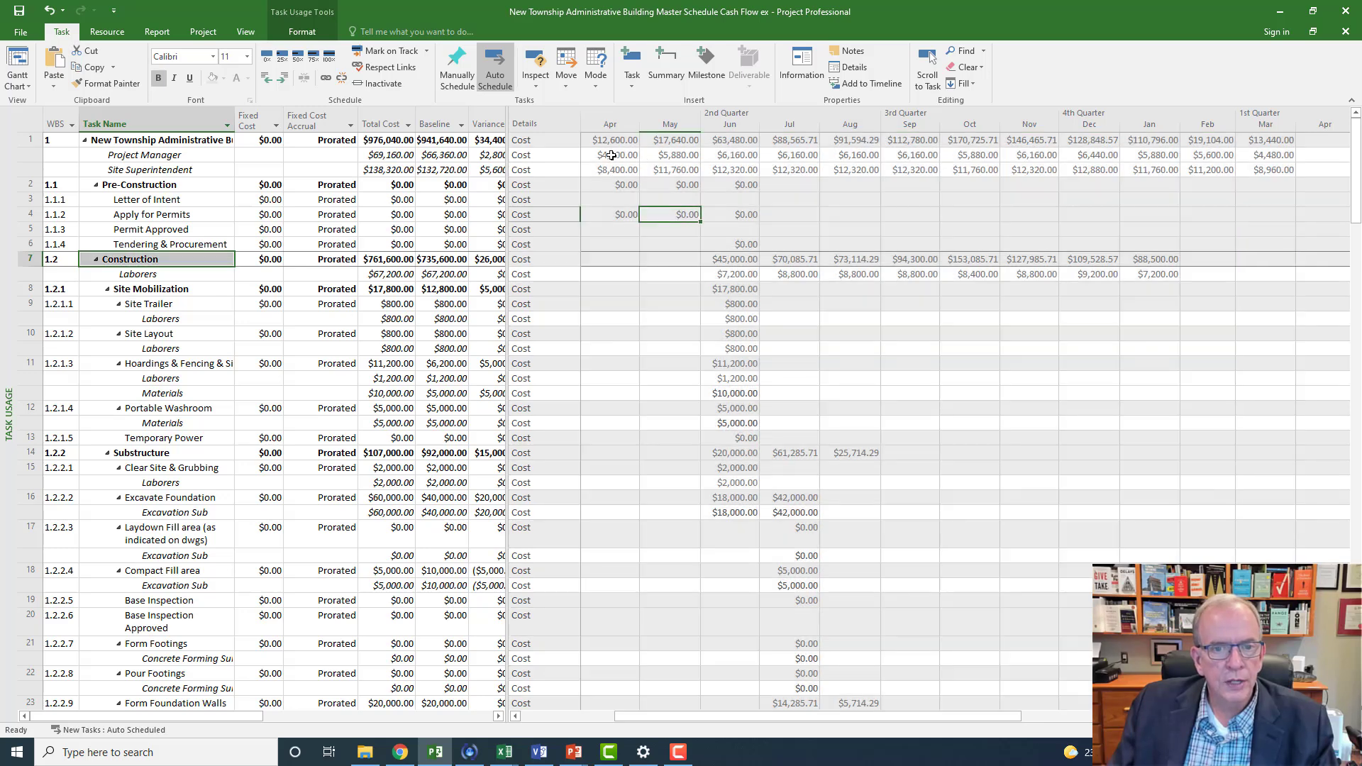
left_click_drag(608, 124, 1251, 132)
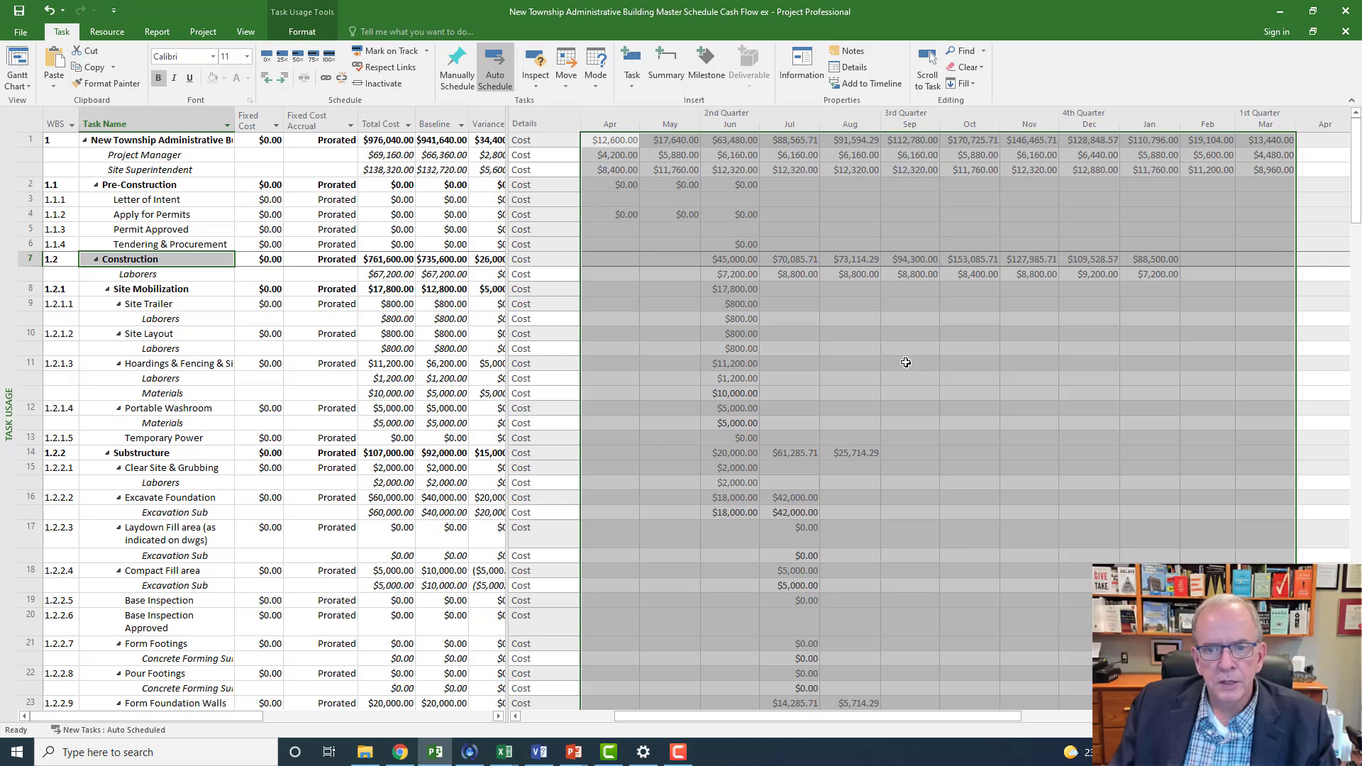
left_click(89, 67)
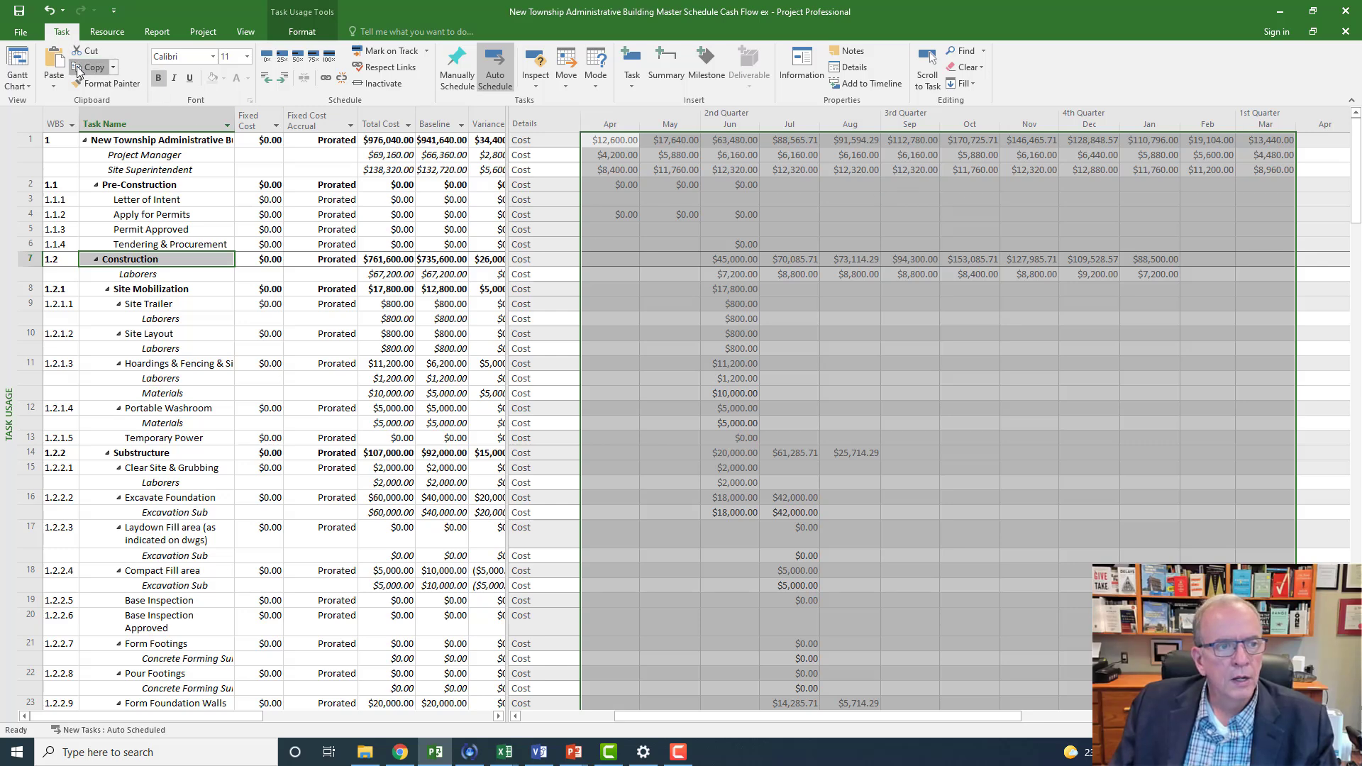
Switch to Excel and paste the copied monthly costs beside the cost columns in Book3, starting at cell G3.
key("alt")
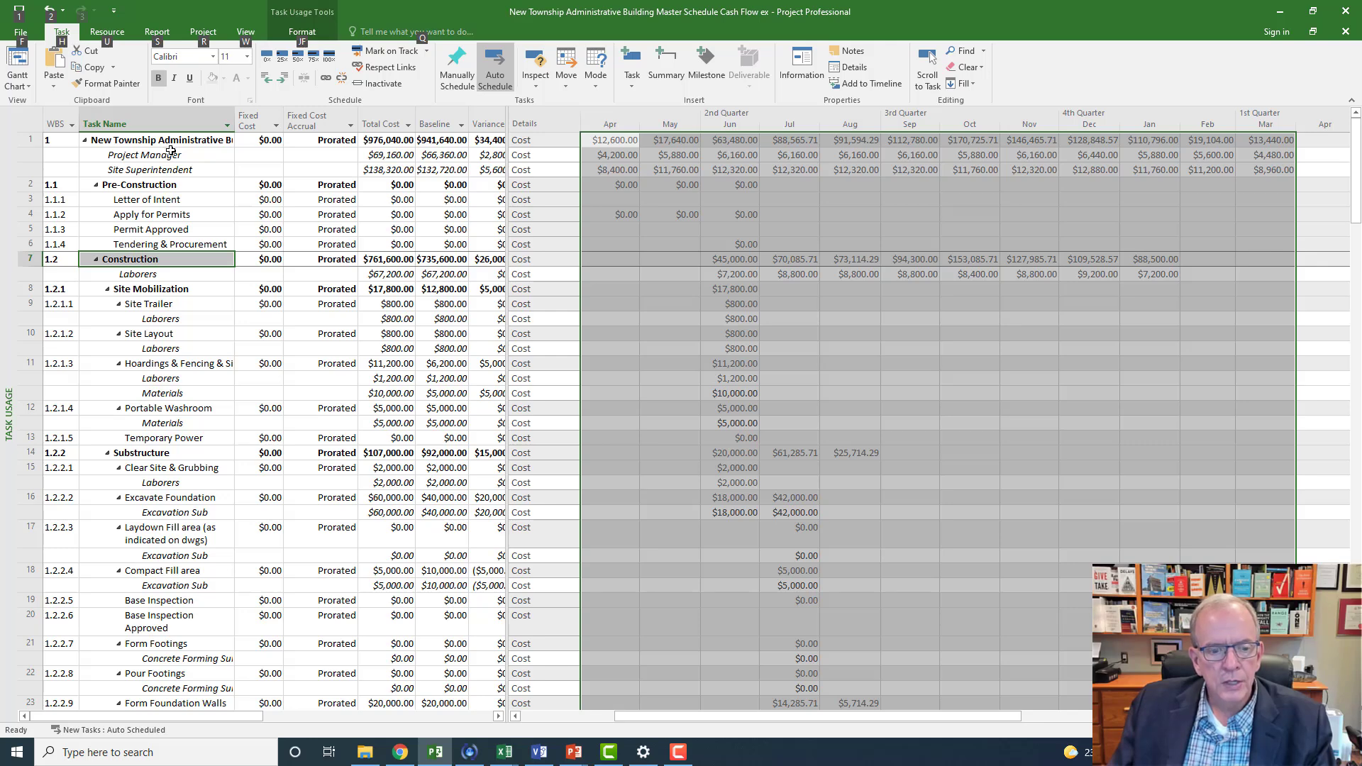
key("alt+Tab")
left_click(425, 217)
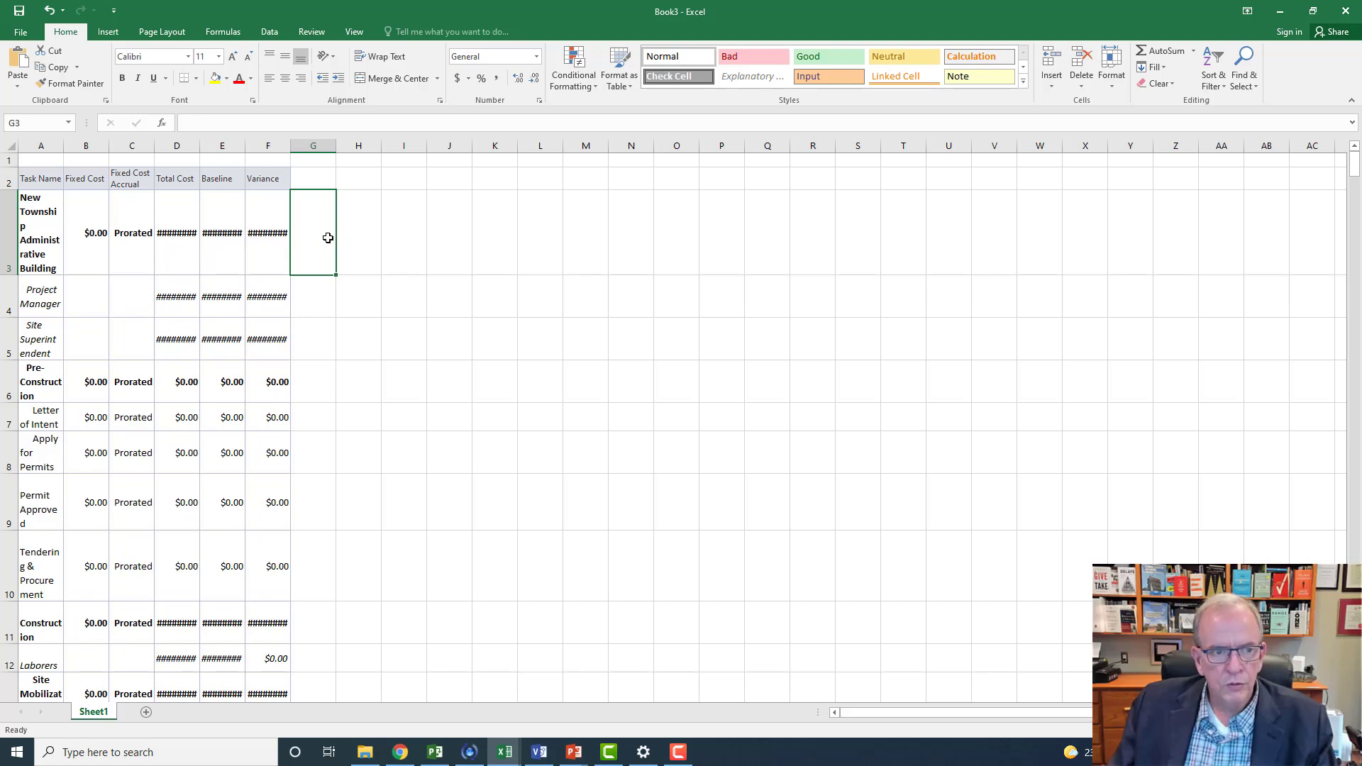
key("ctrl+v")
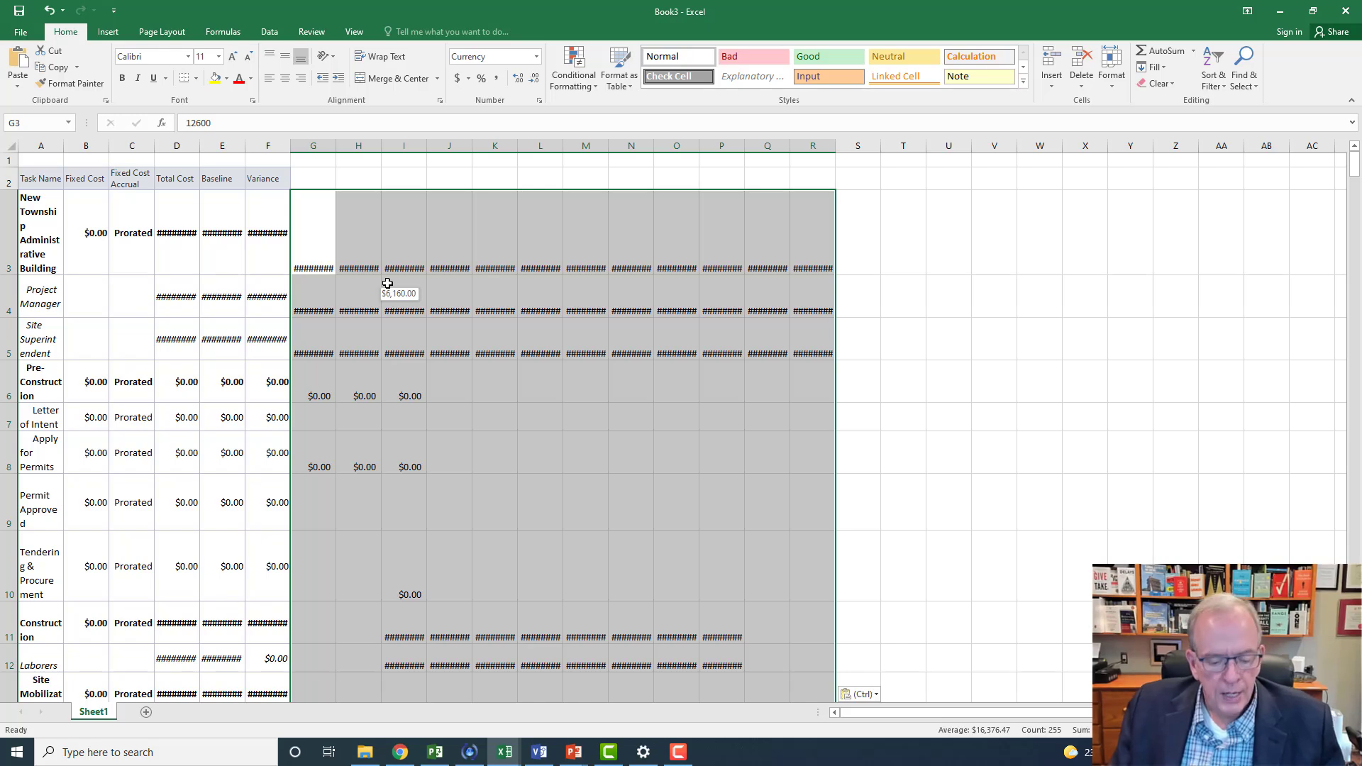
key("alt+Tab")
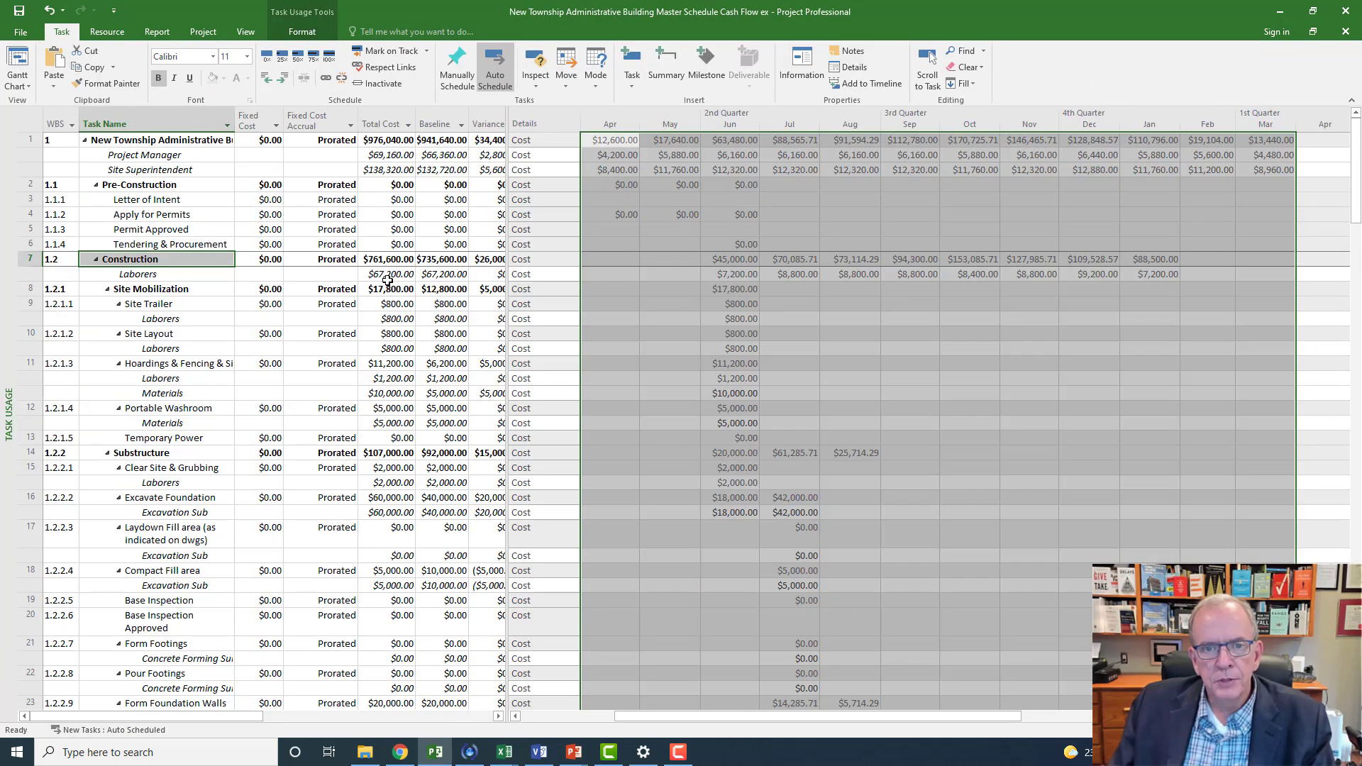
key("alt+Tab")
key("ctrl+v")
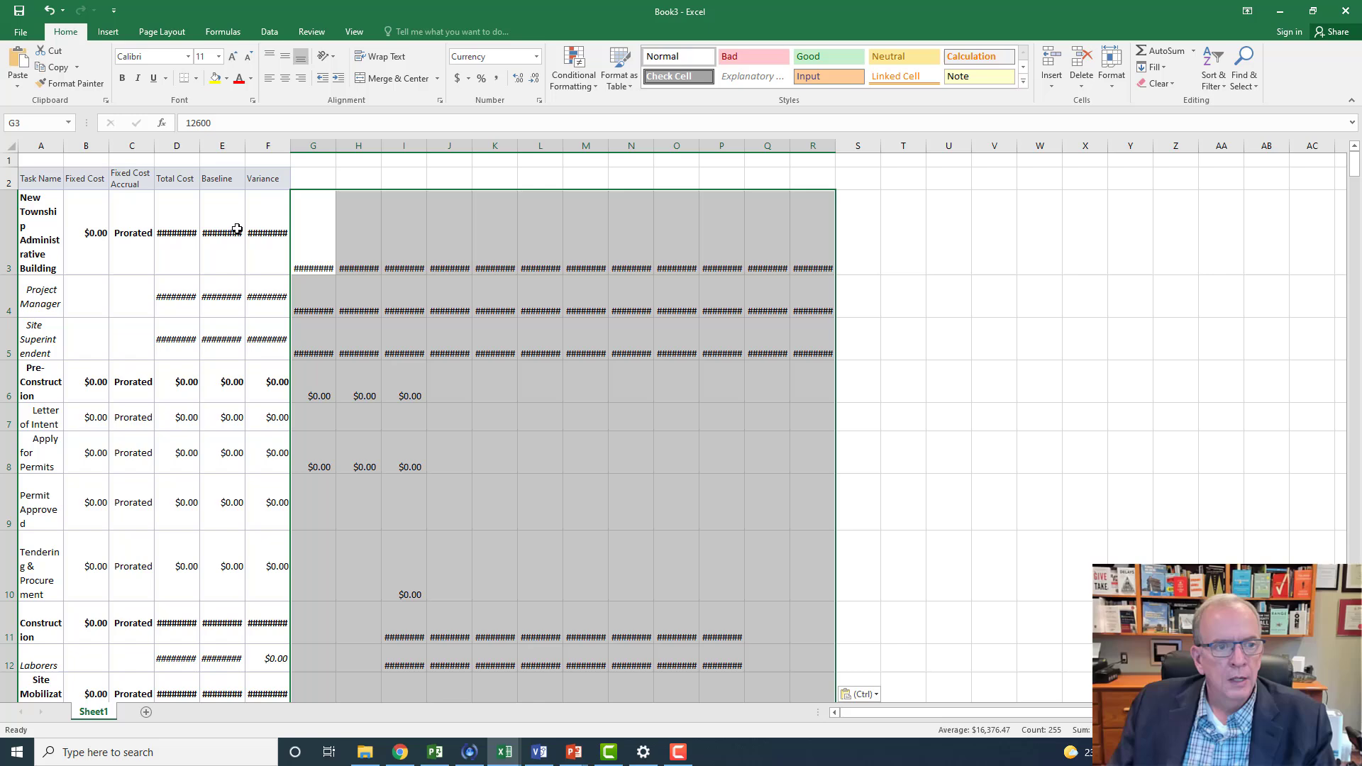
Enter the month headings April, May, June and July in cells G2 through J2 above the monthly costs.
left_click(320, 182)
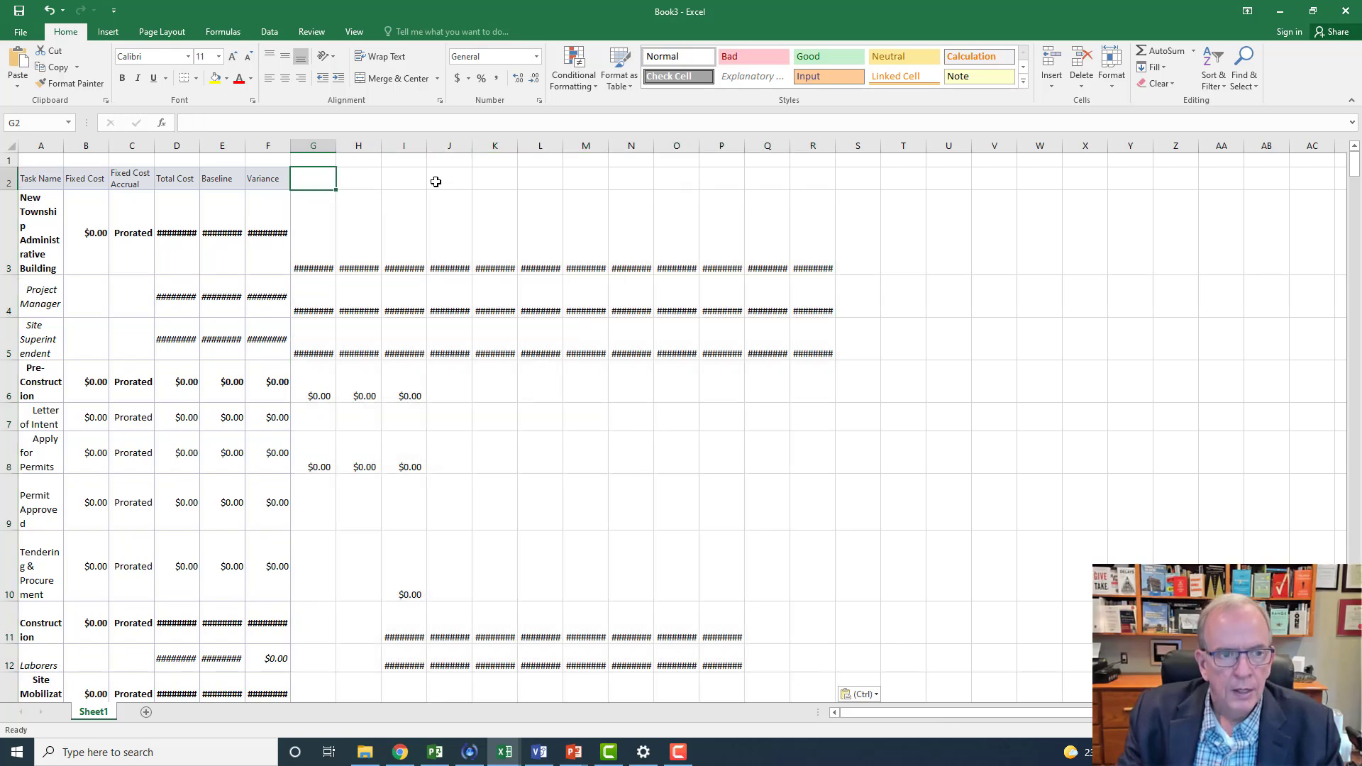
type("April")
key("Tab")
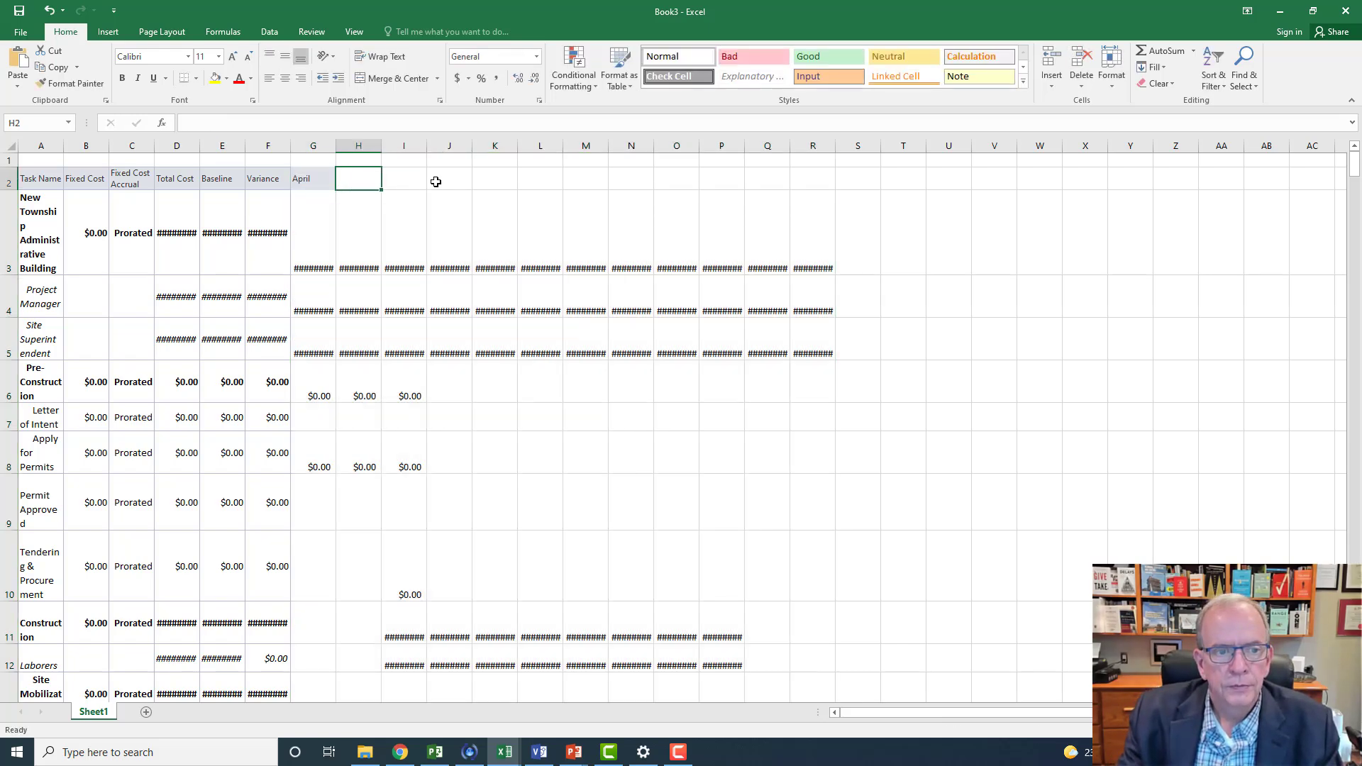
type("May")
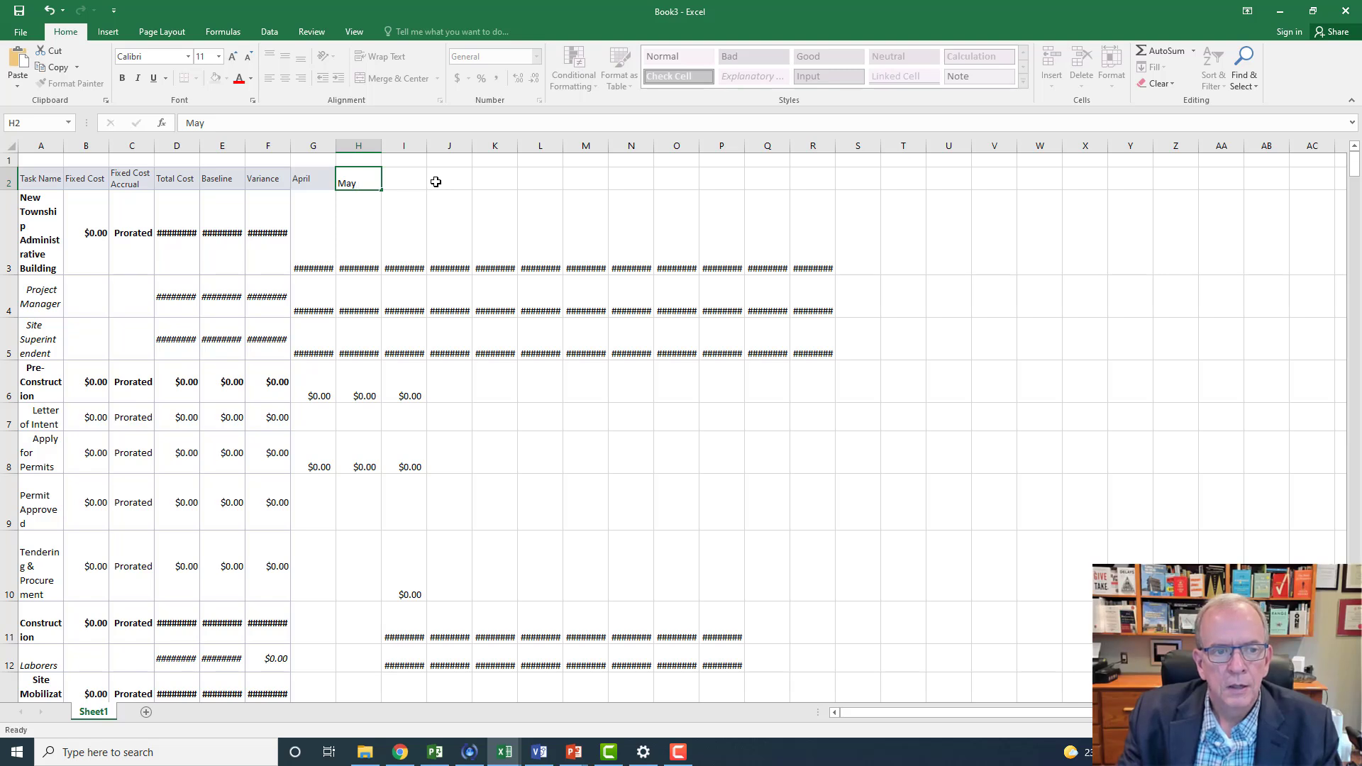
key("Tab")
type("jU")
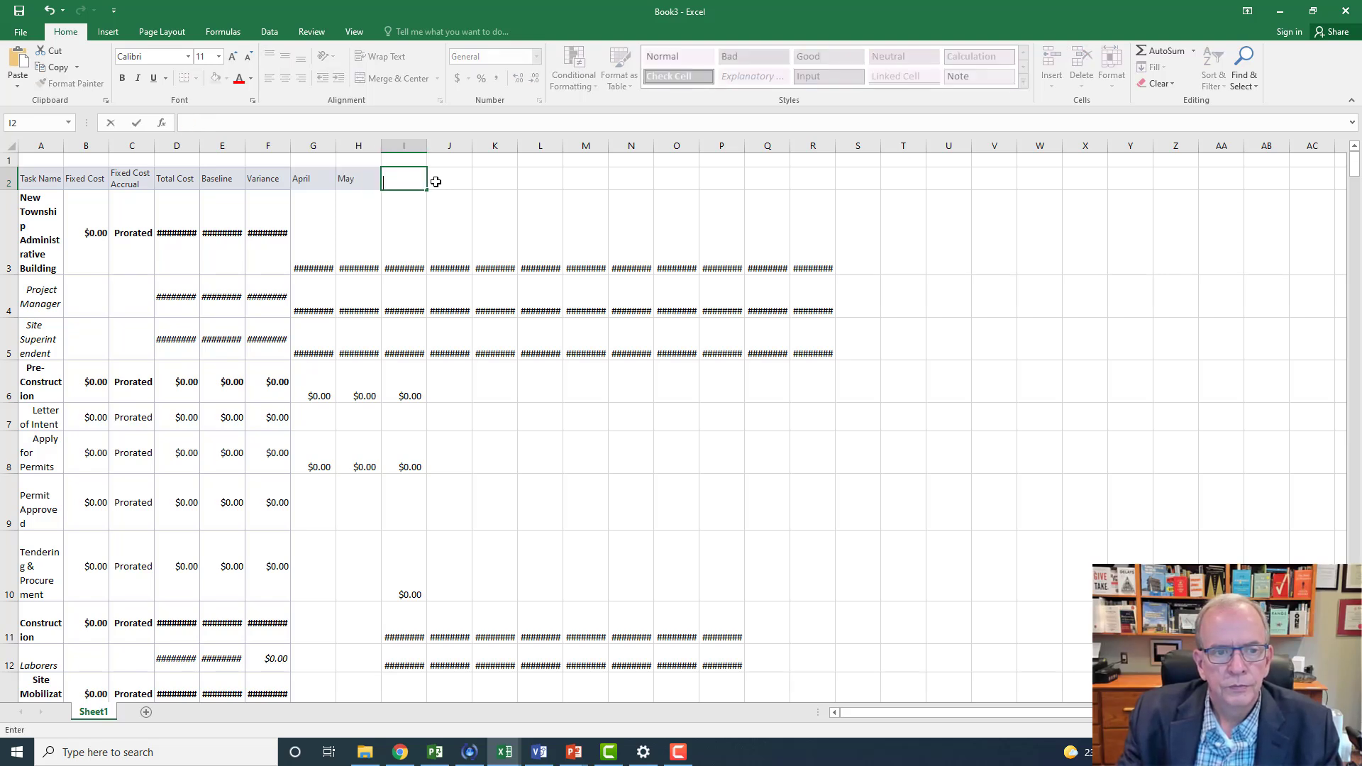
type("jU")
key("BackSpace")
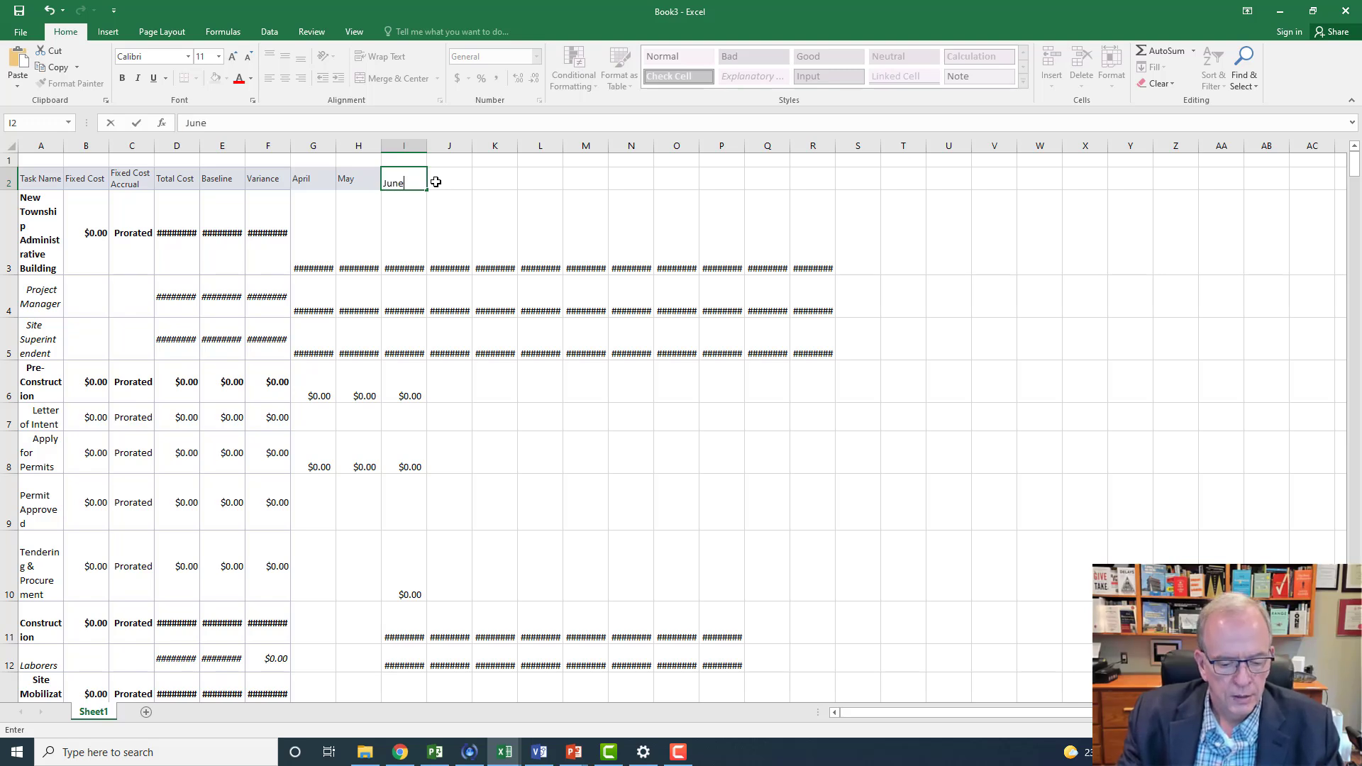
key("Tab")
type("J")
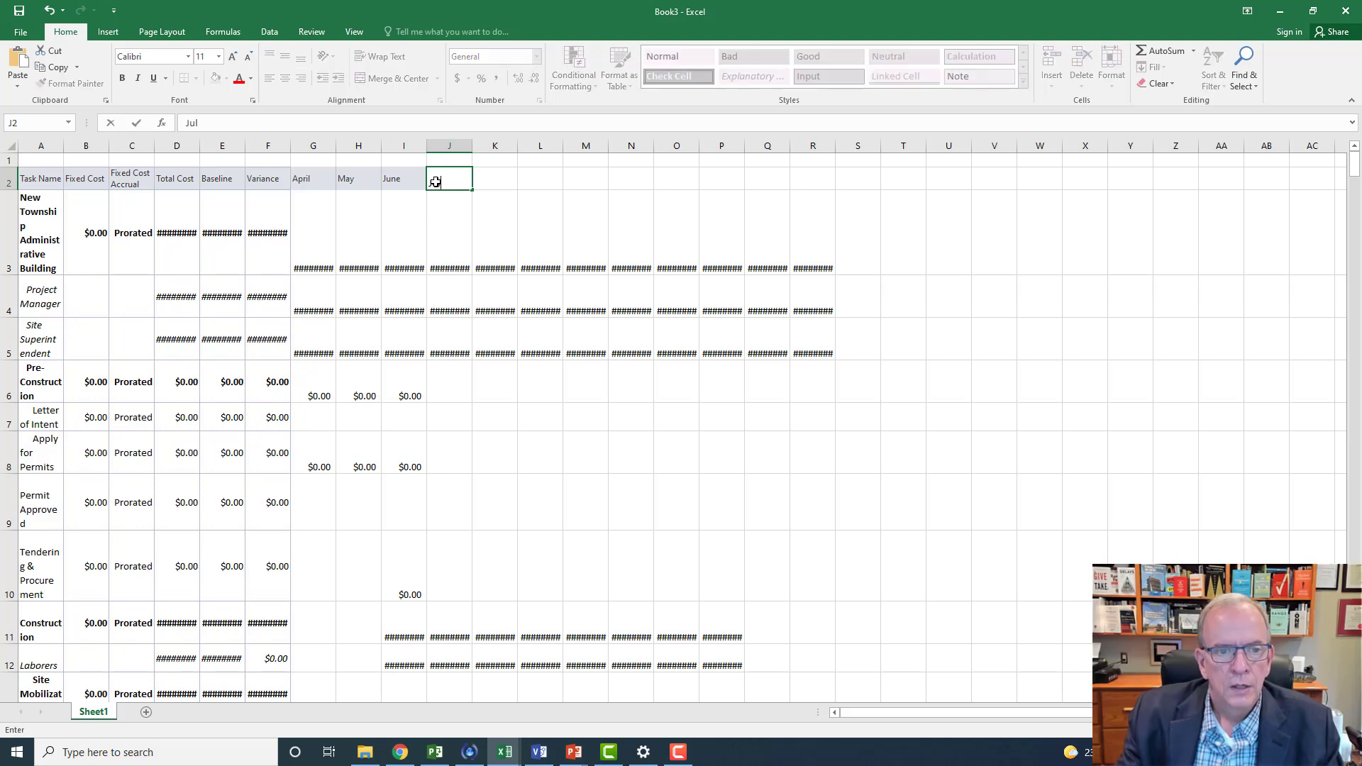
type("uly")
key("Return")
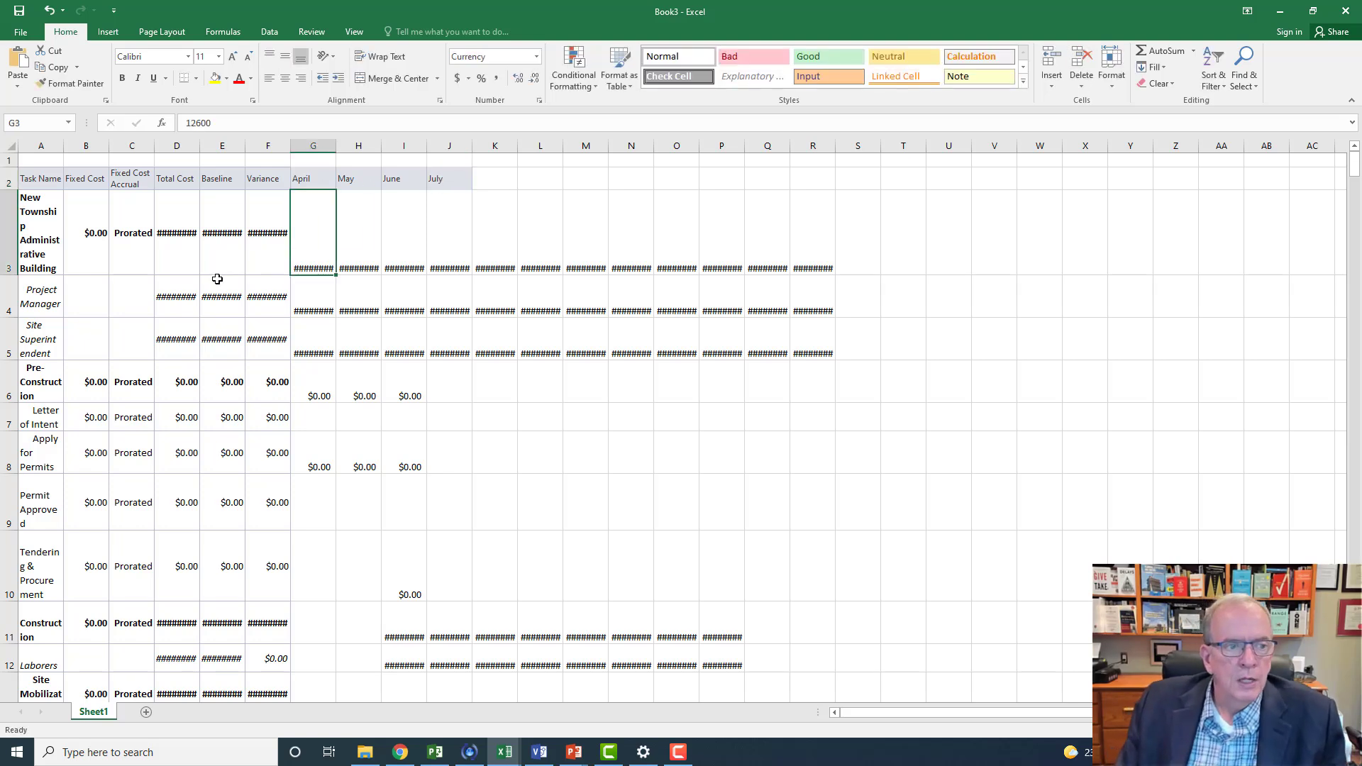
AutoFit the width of columns B through R so the cost figures fit.
left_click(91, 147)
left_click_drag(91, 147, 807, 175)
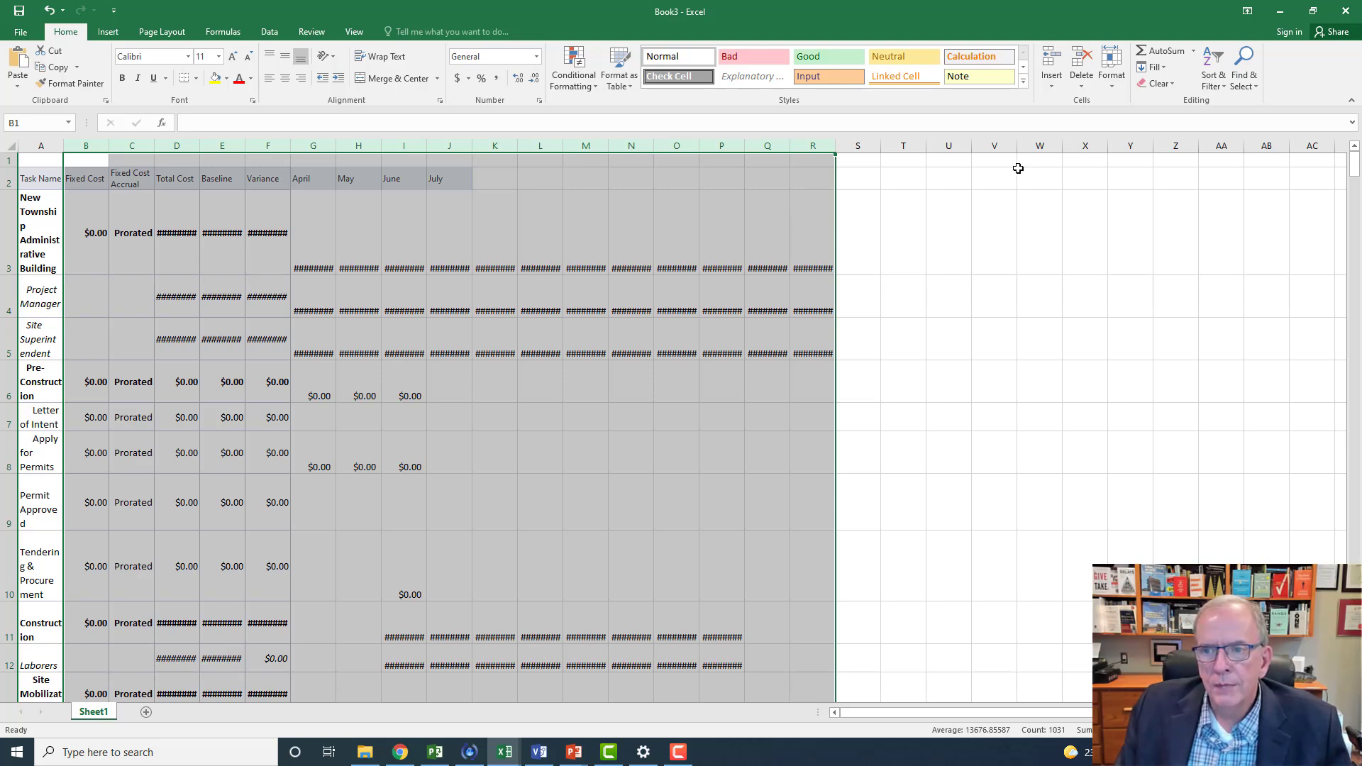
left_click(1110, 78)
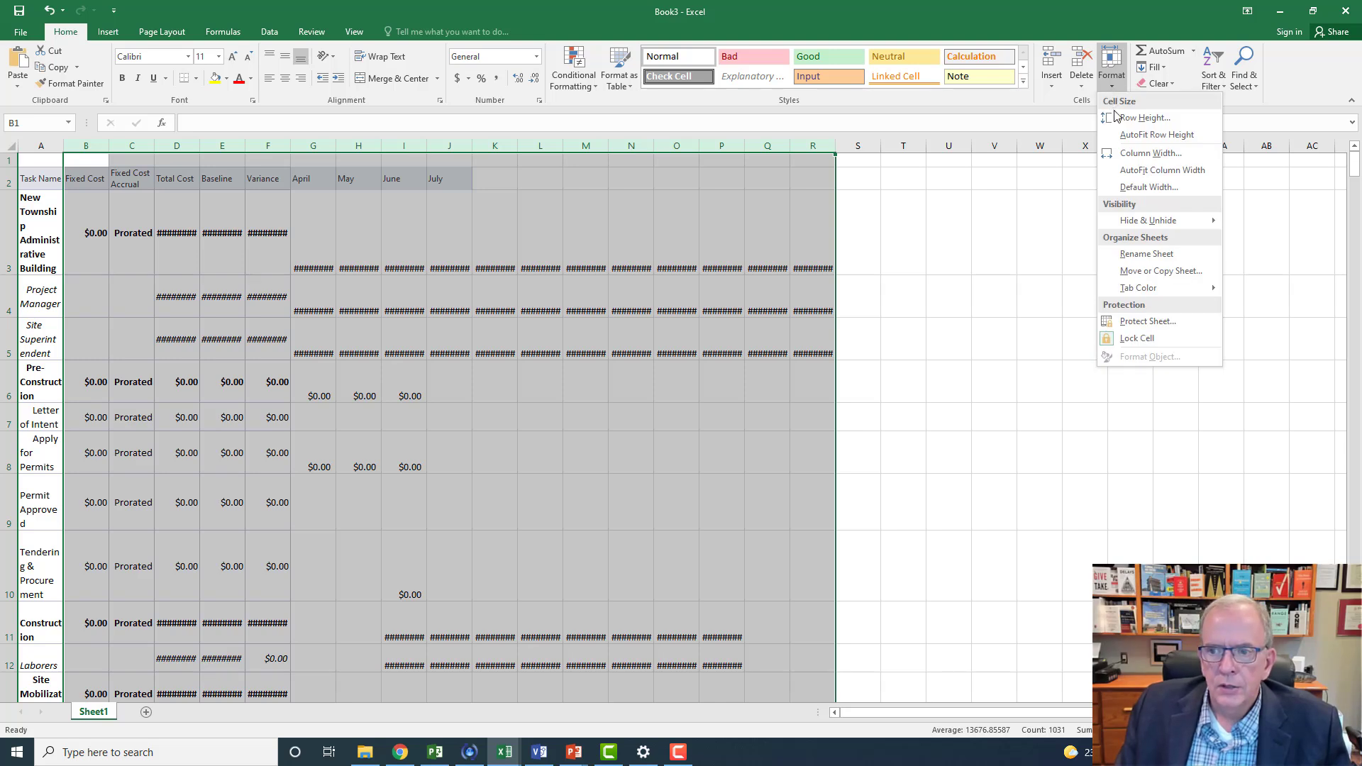
left_click(1137, 170)
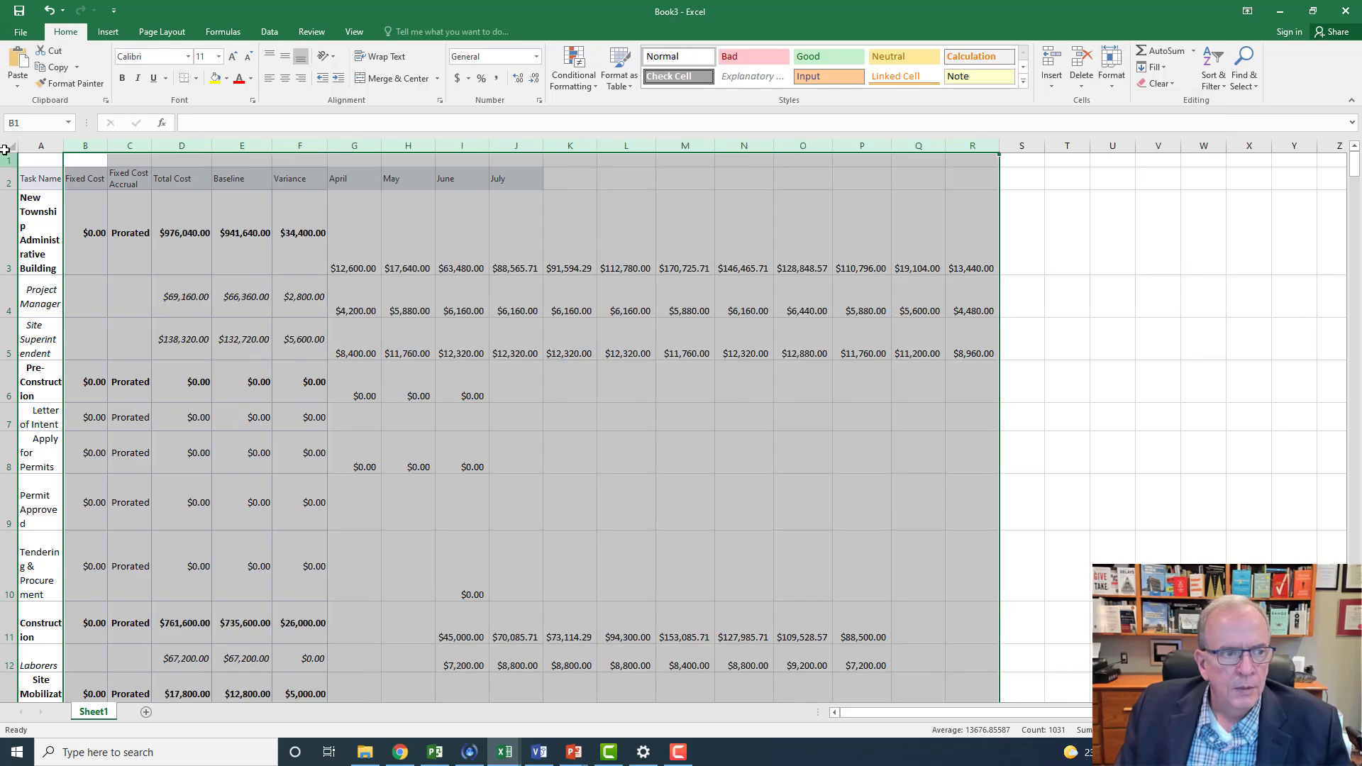
Widen the Task Name column A so that nearly all task names fit on one line.
left_click(36, 159)
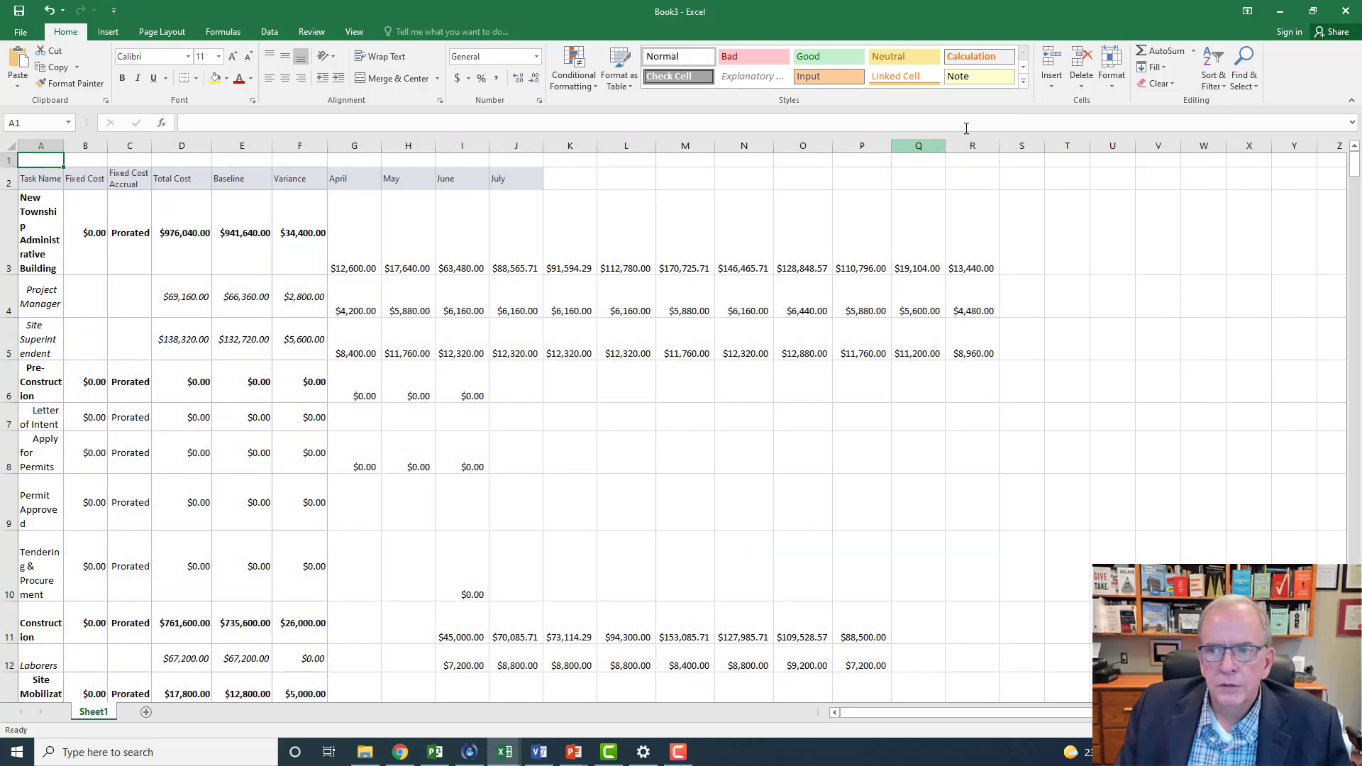
left_click(1111, 71)
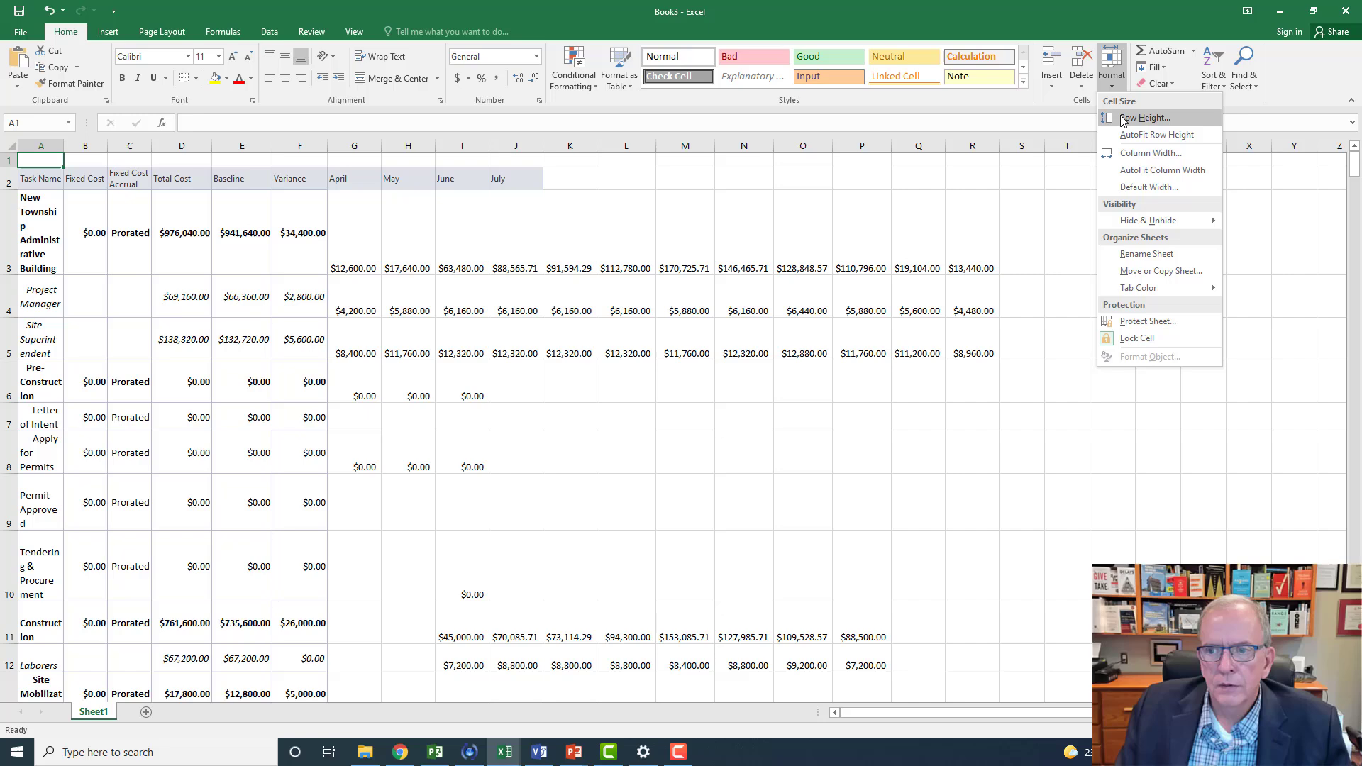
left_click(1131, 172)
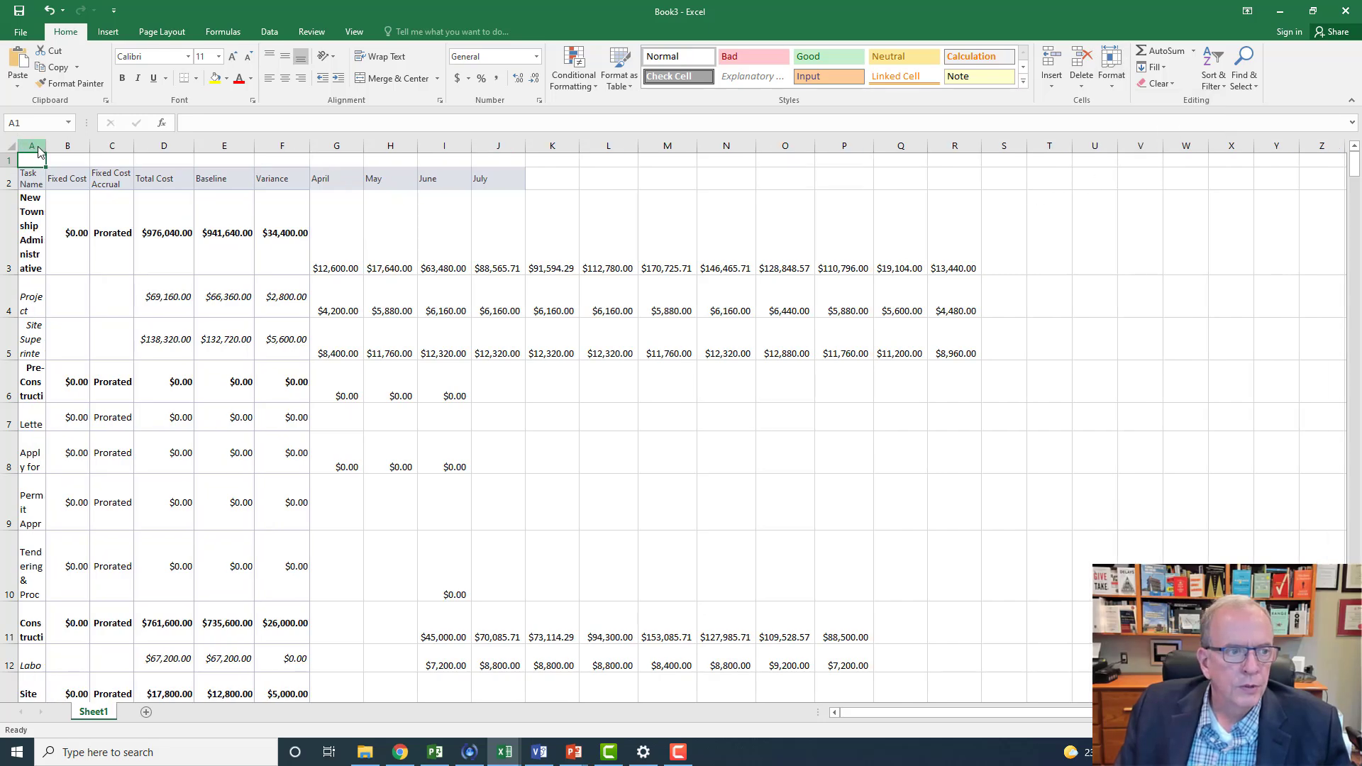
left_click_drag(46, 147, 187, 148)
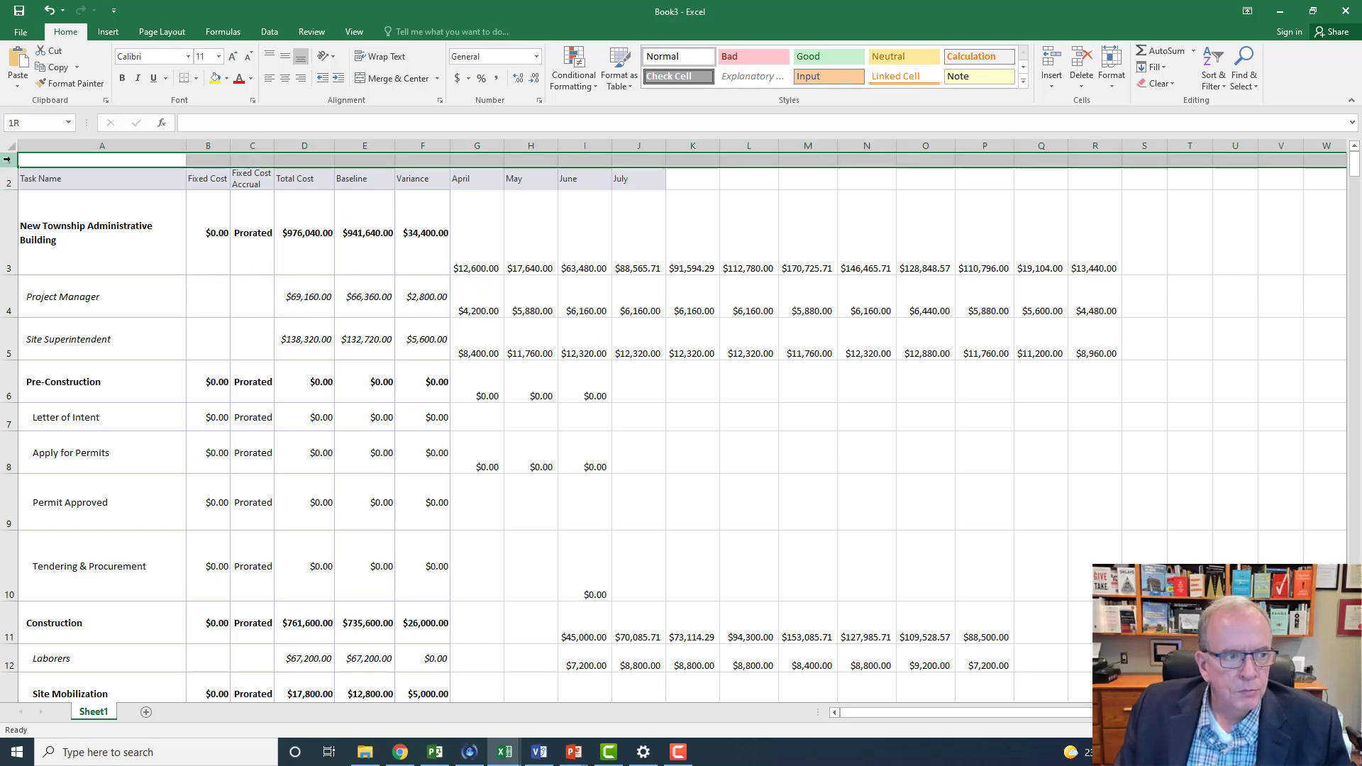
AutoFit the row heights of the entire sheet to compact the task rows.
left_click(11, 149)
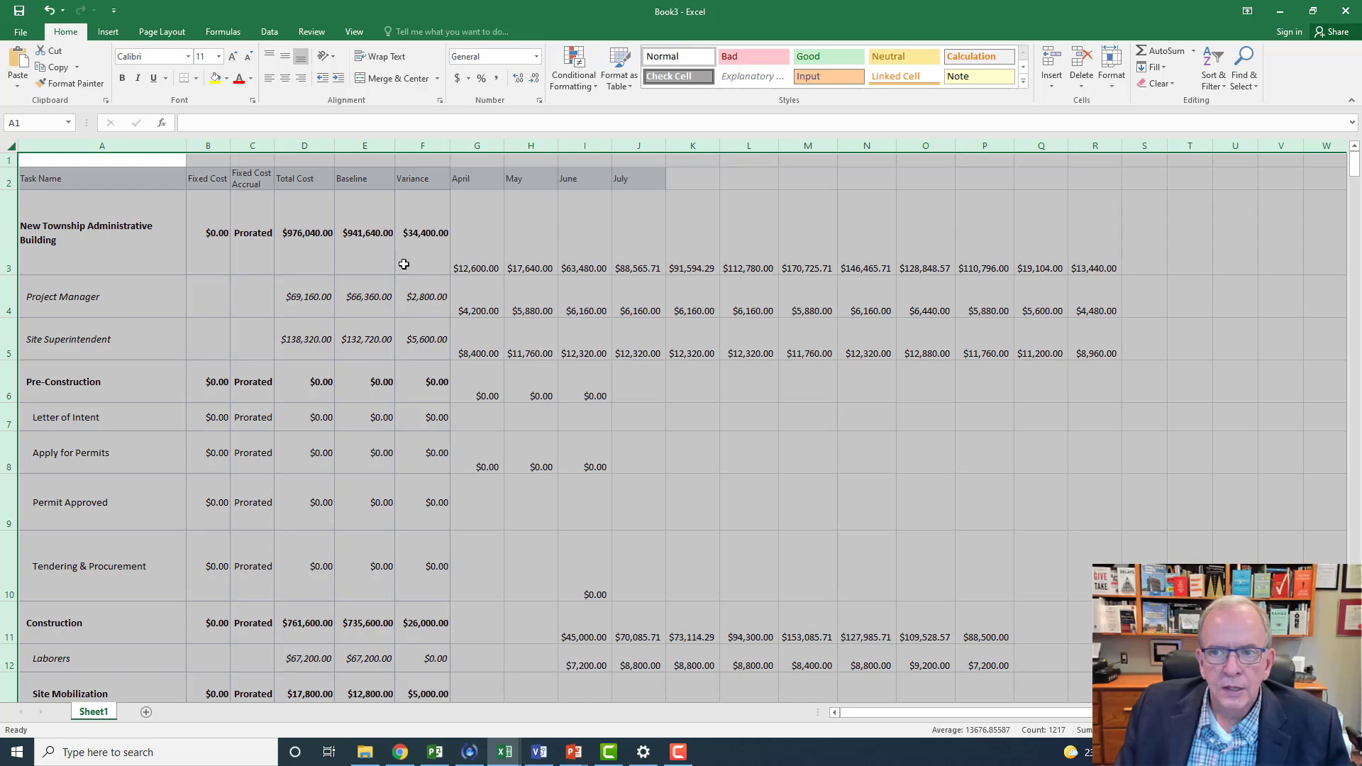
scroll(128, 457, "down", 2)
scroll(128, 454, "down", 3)
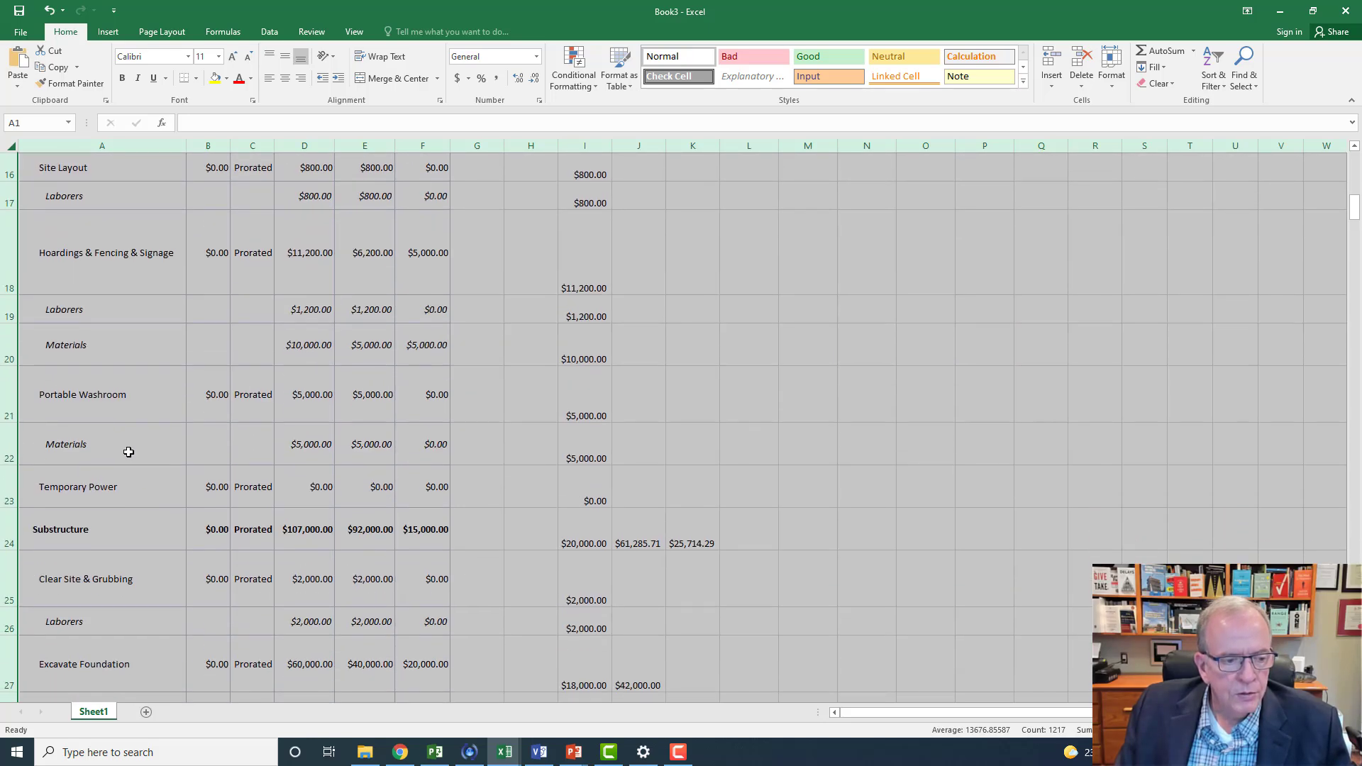
scroll(128, 454, "up", 5)
left_click(1103, 90)
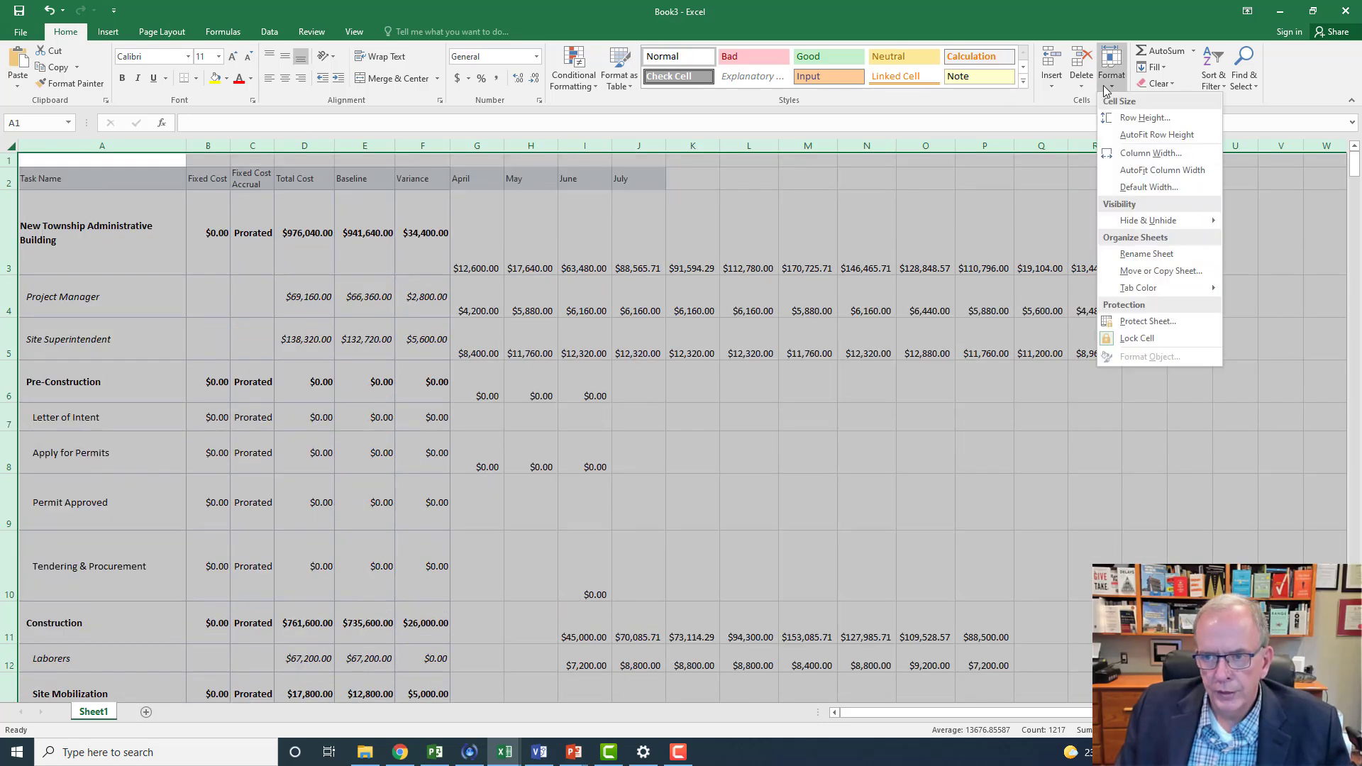
left_click(1121, 135)
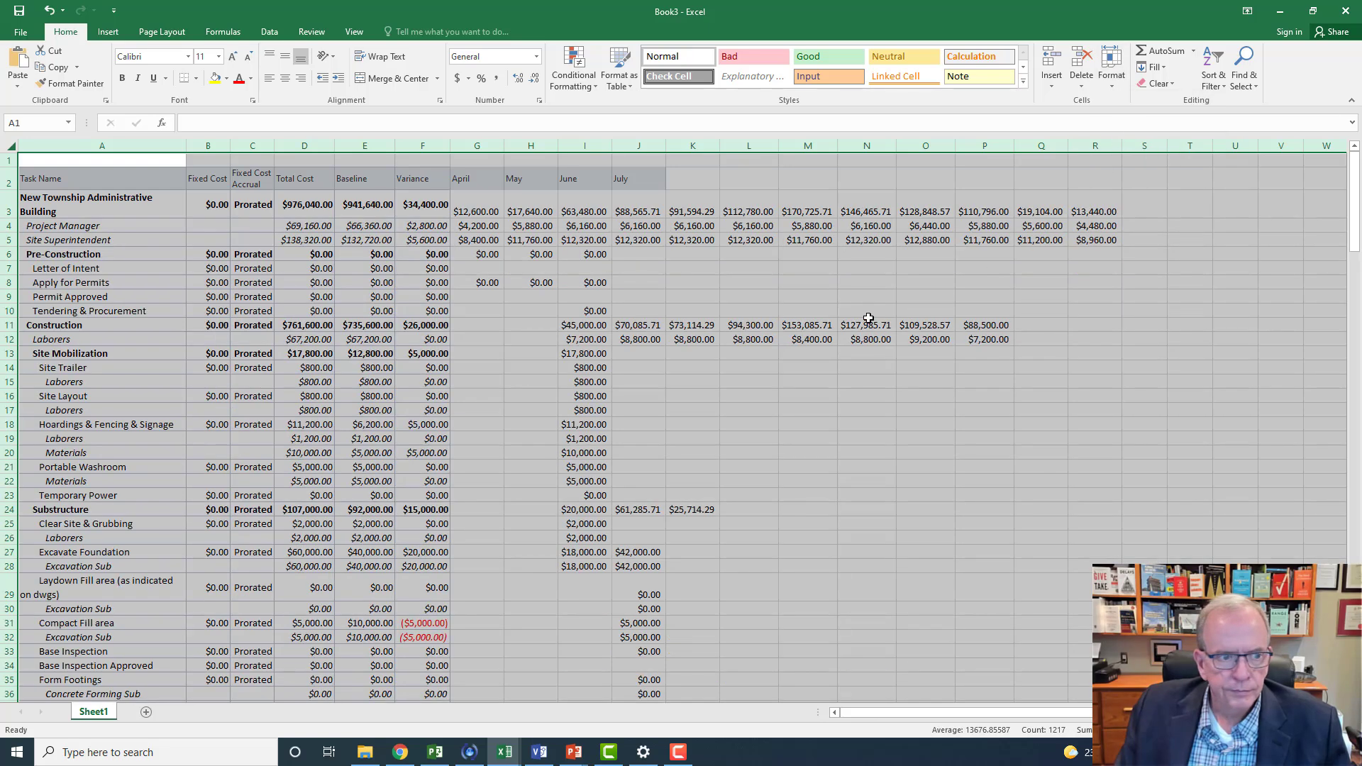
left_click(294, 299)
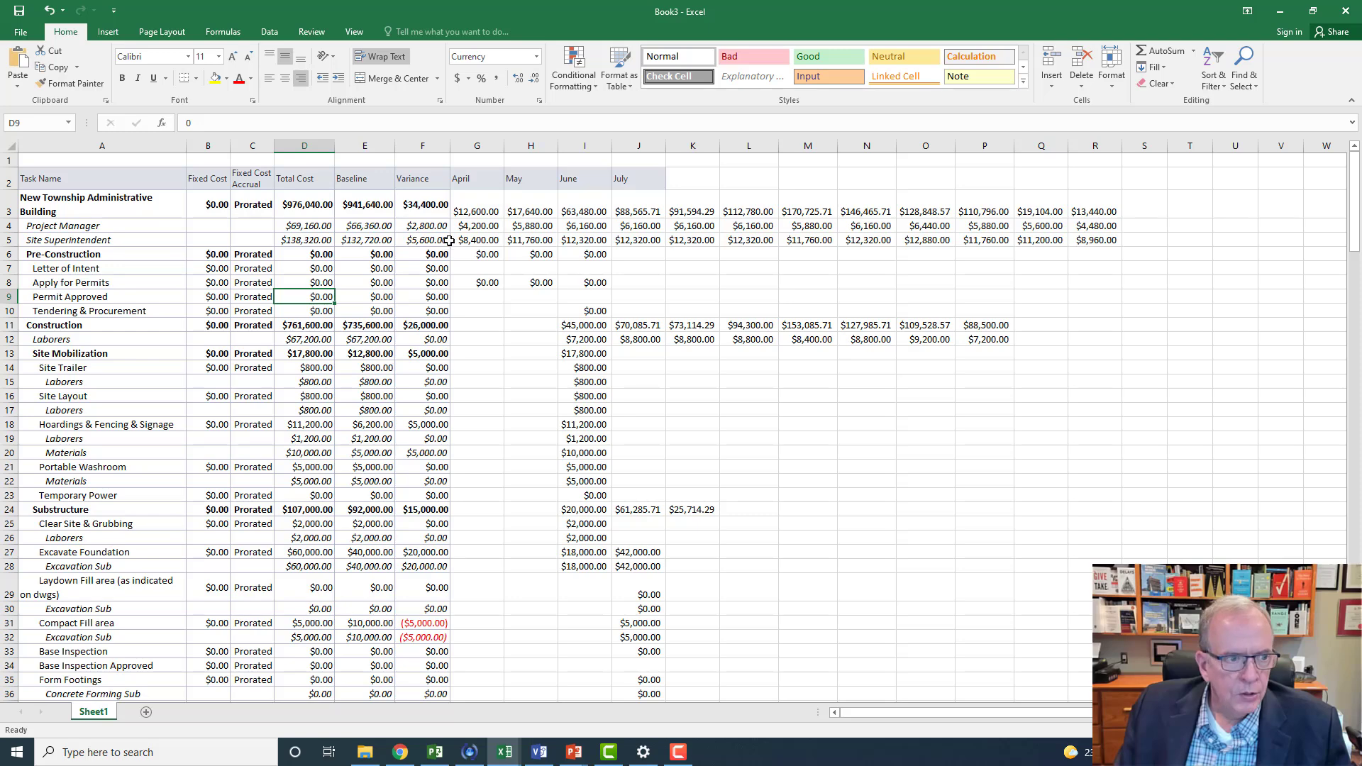
Continue the month headings with August, September, October, November and December in cells K2 through O2.
left_click(471, 210)
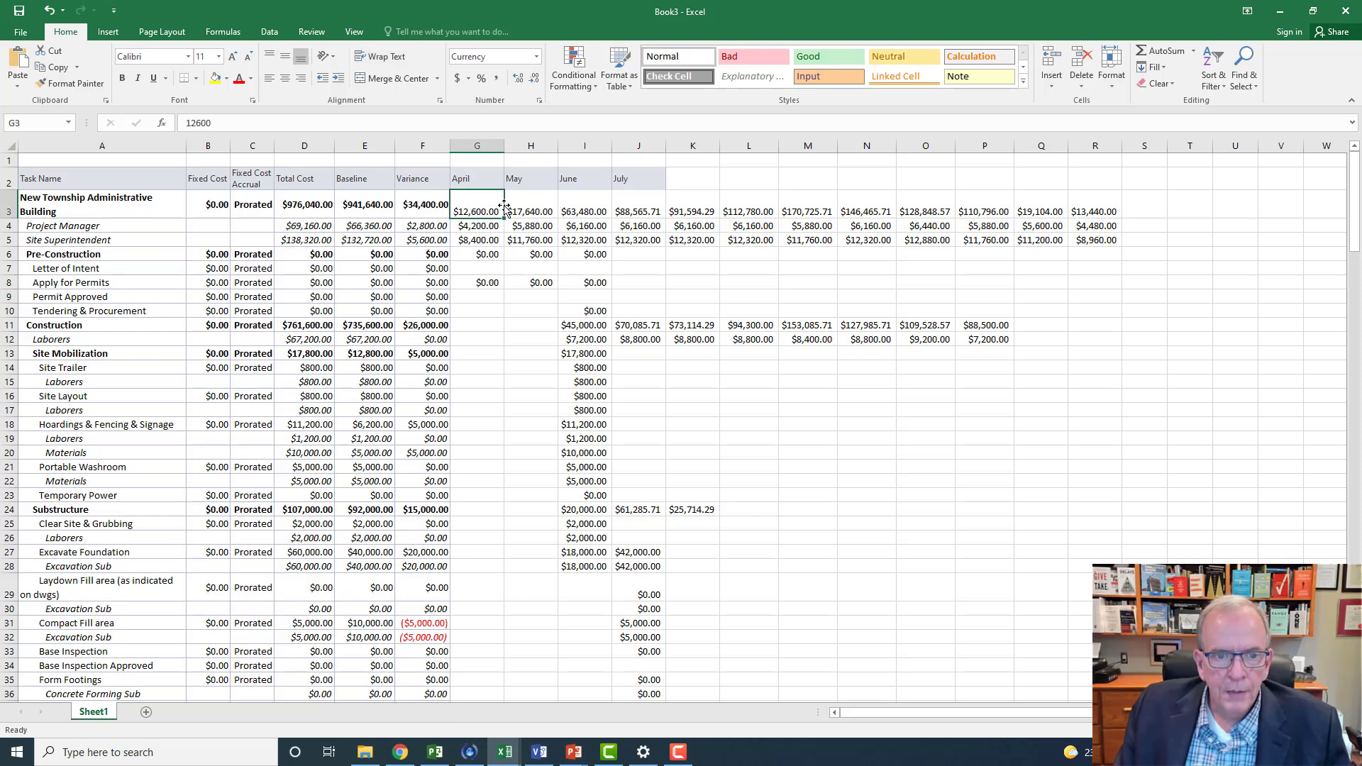
left_click(698, 184)
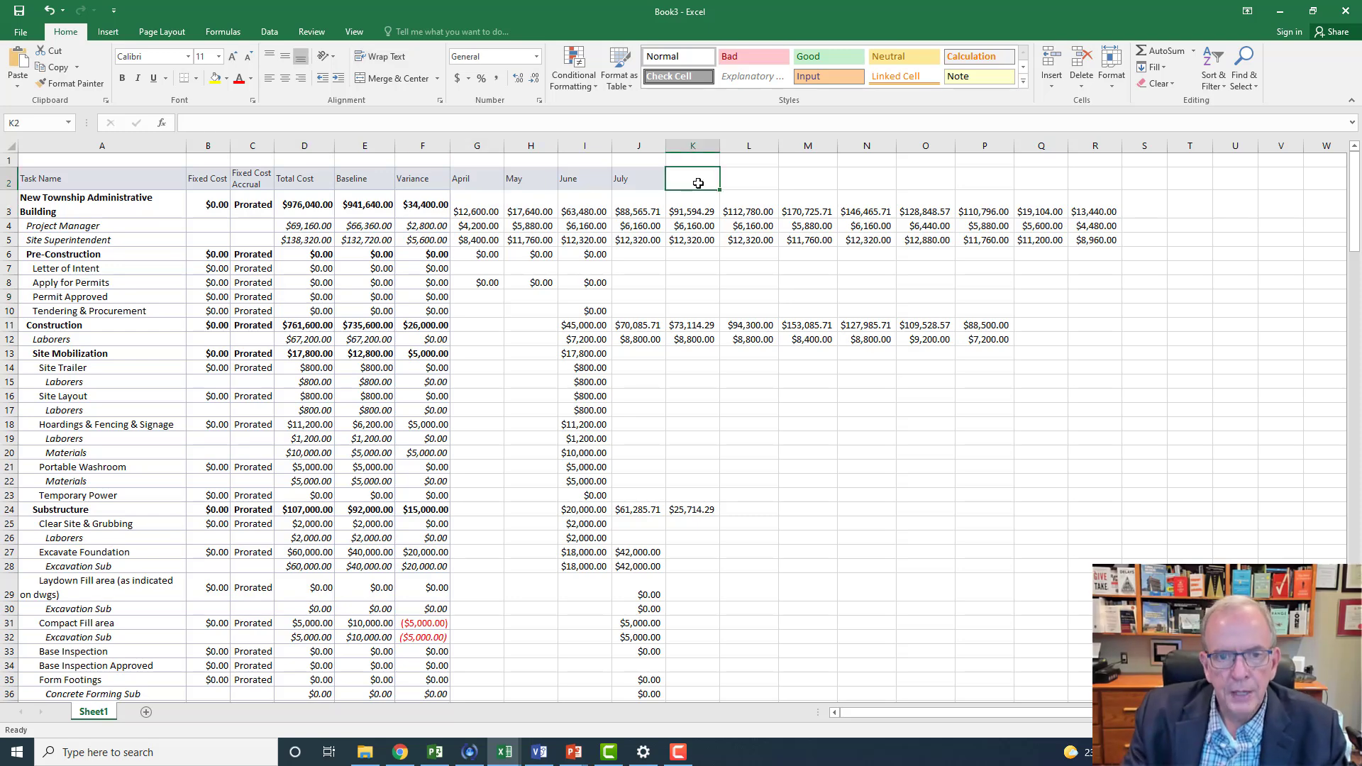
type("August")
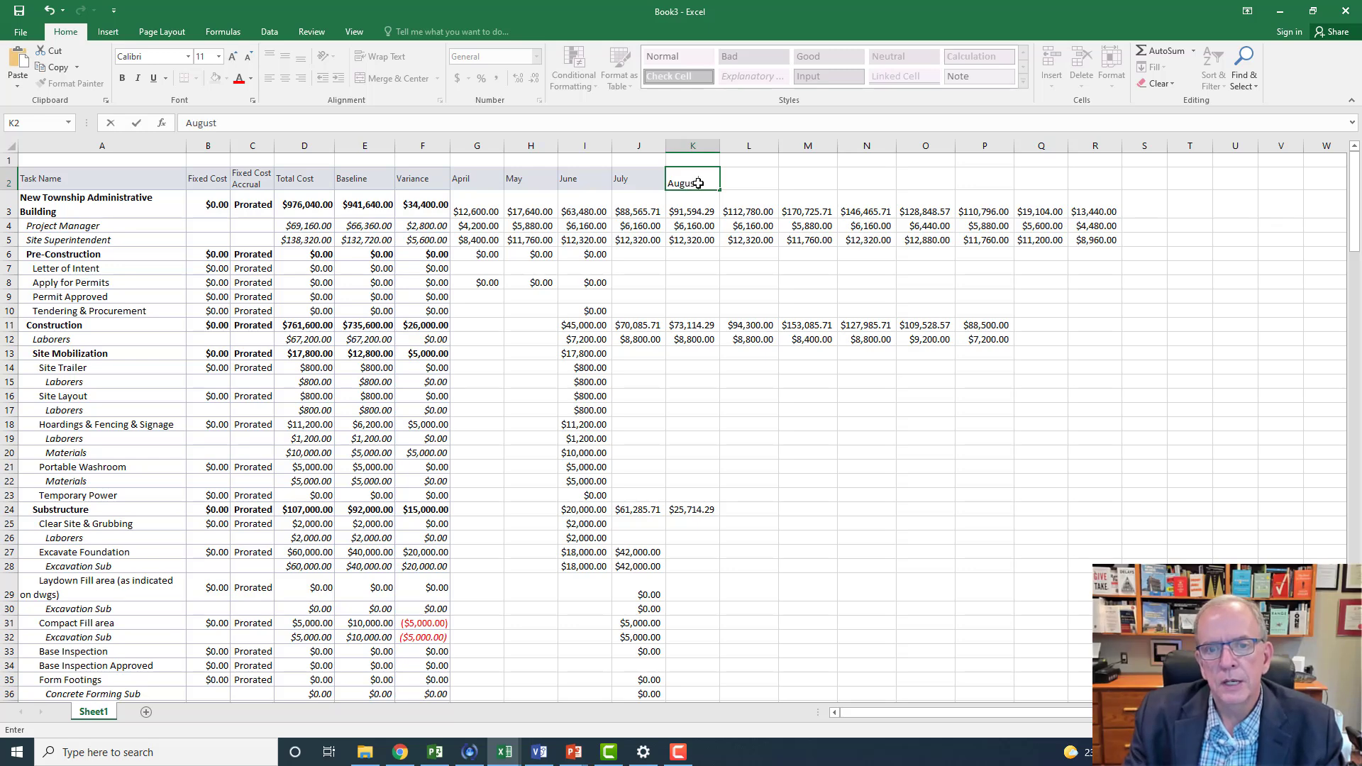
key("Tab")
type("Sept")
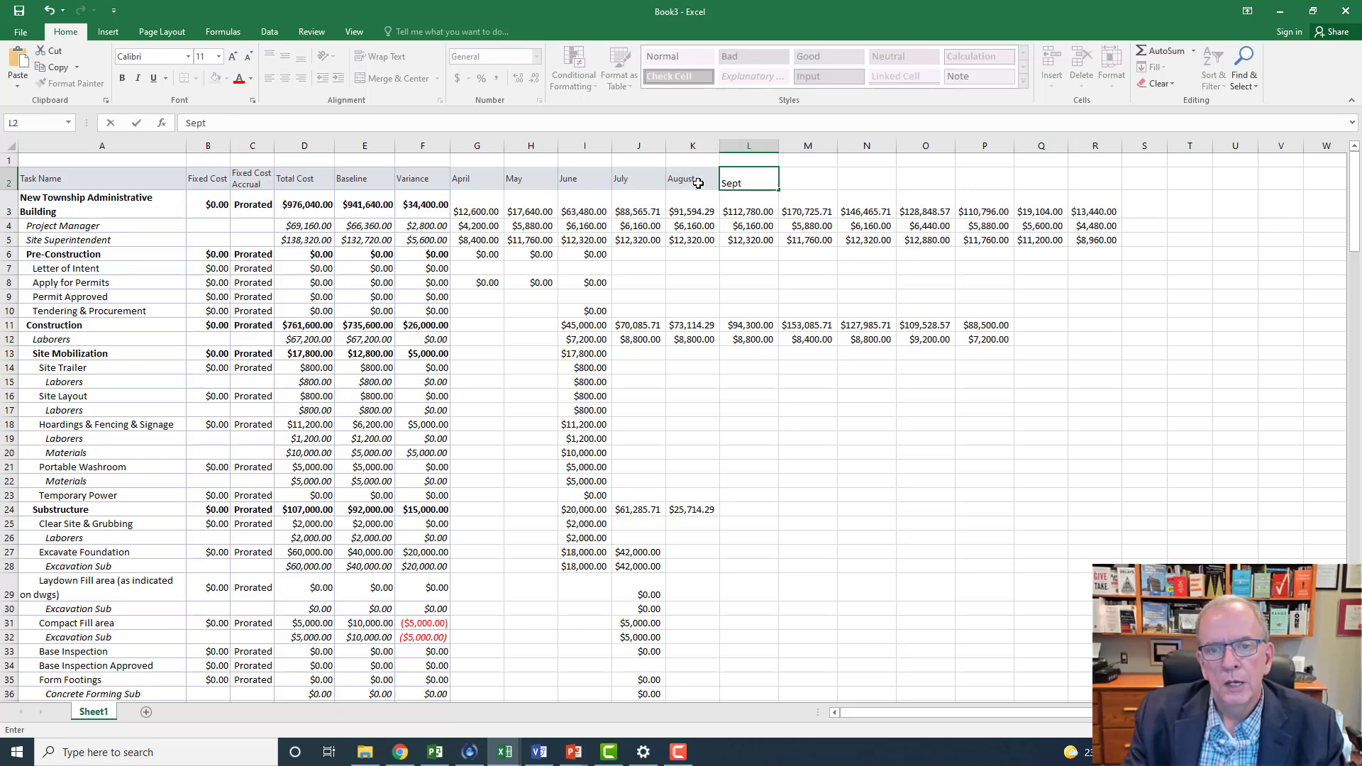
type("ember")
key("Tab")
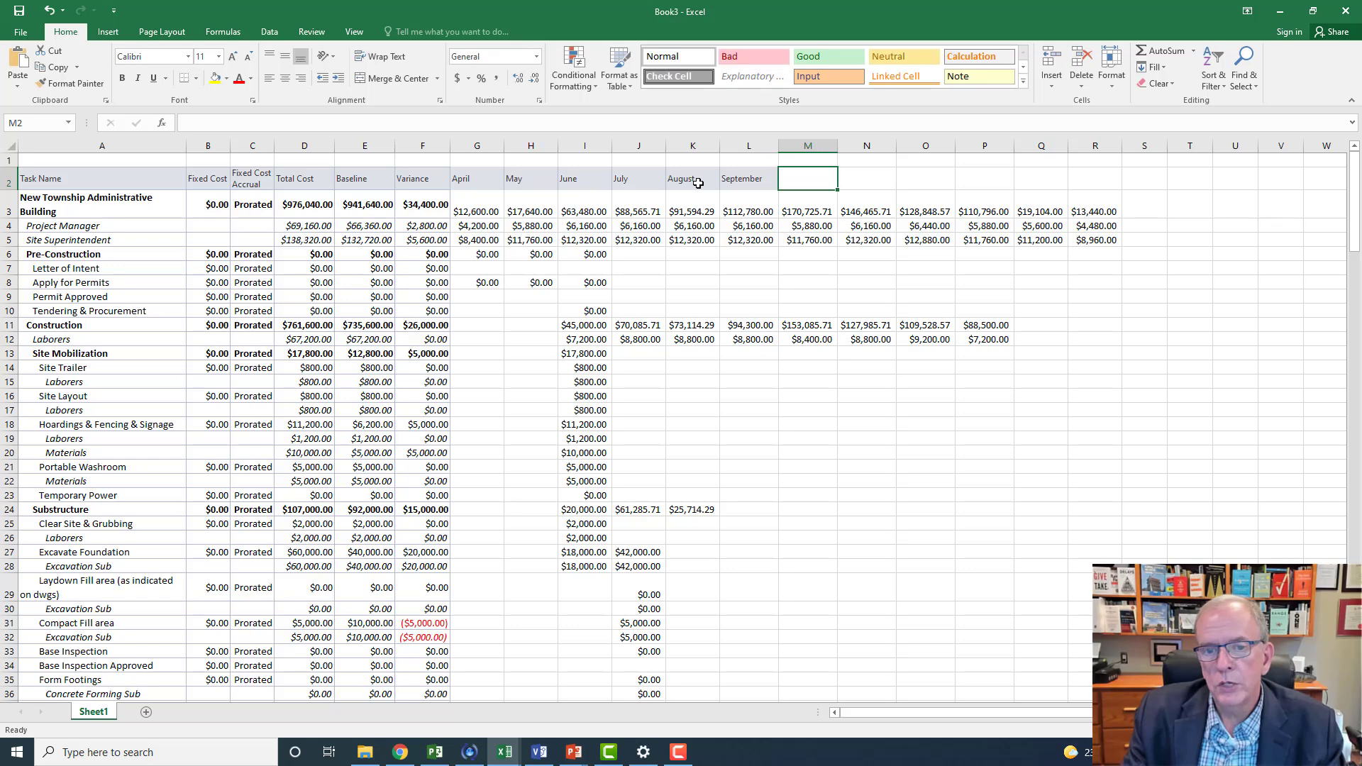
type("October")
key("Tab")
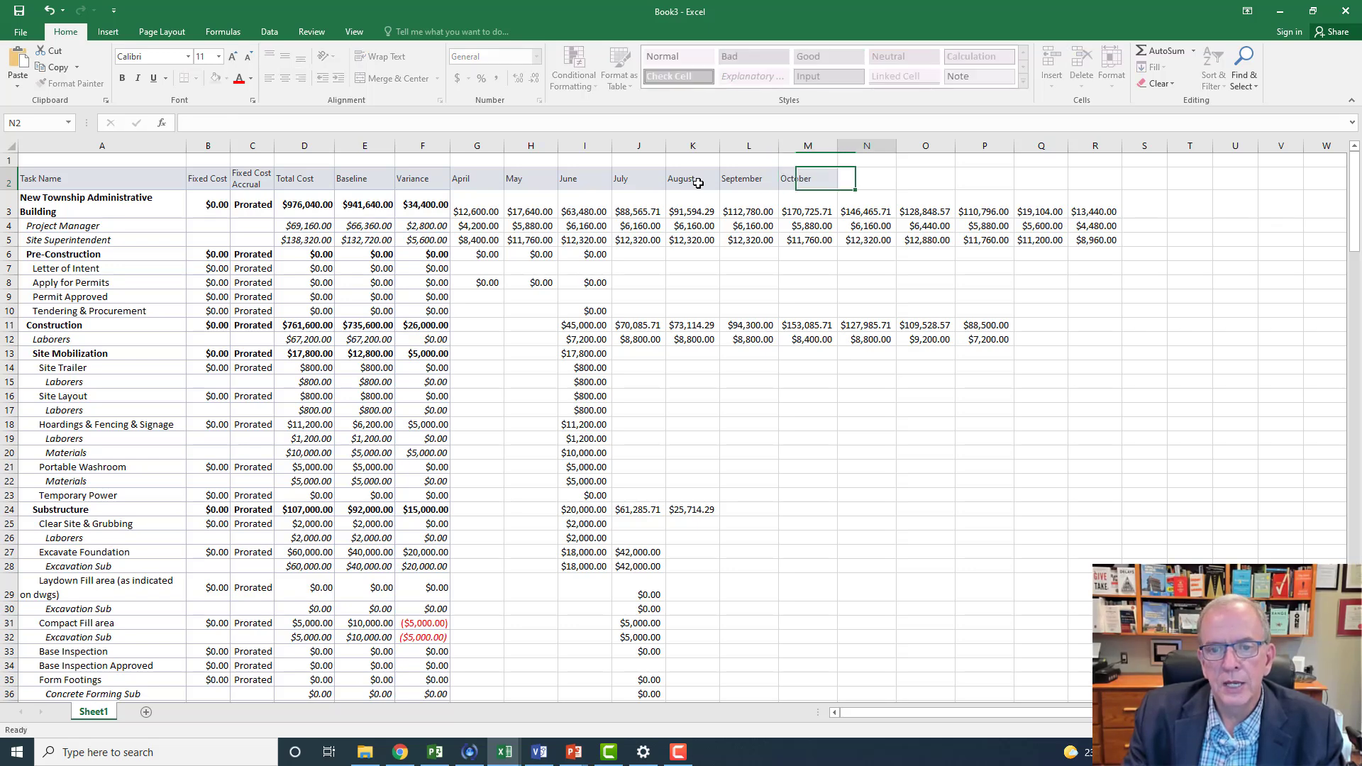
type("Novem")
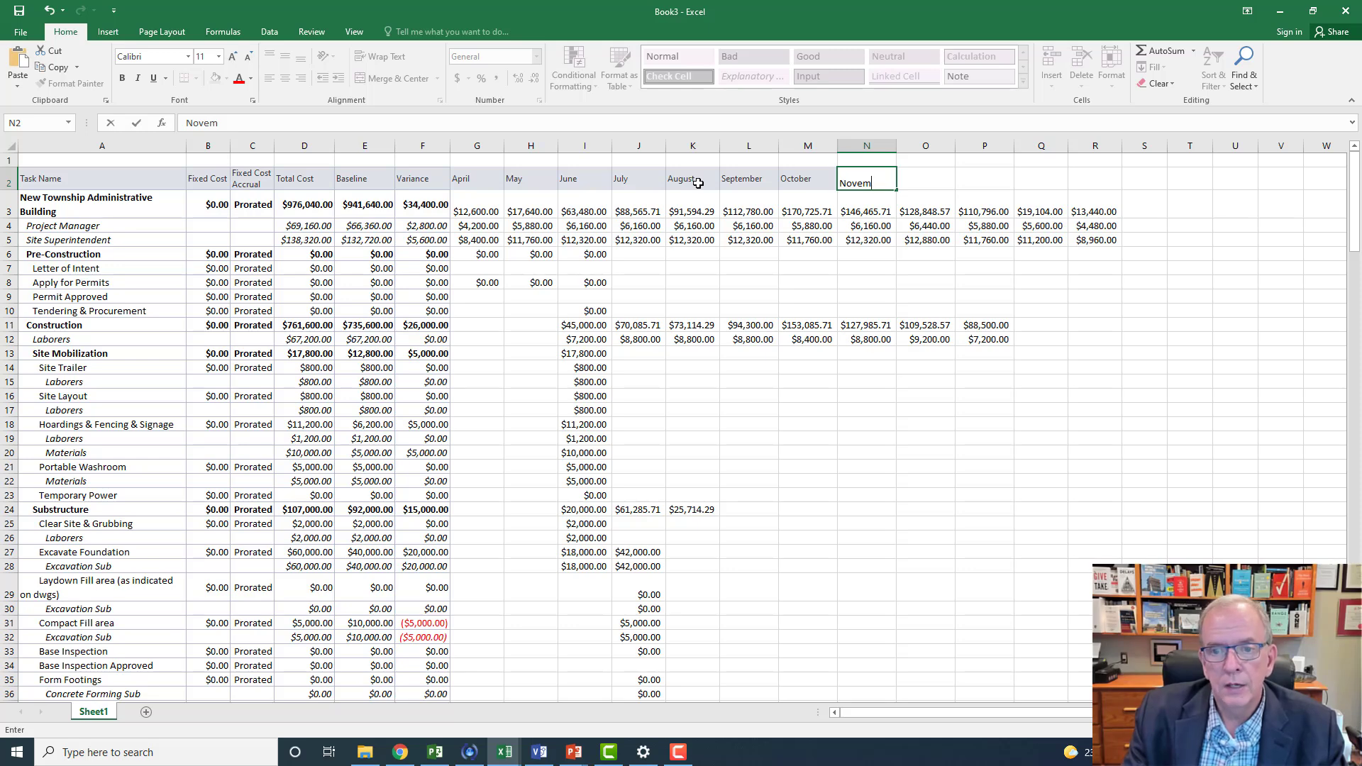
type("ber")
key("Tab")
type("D")
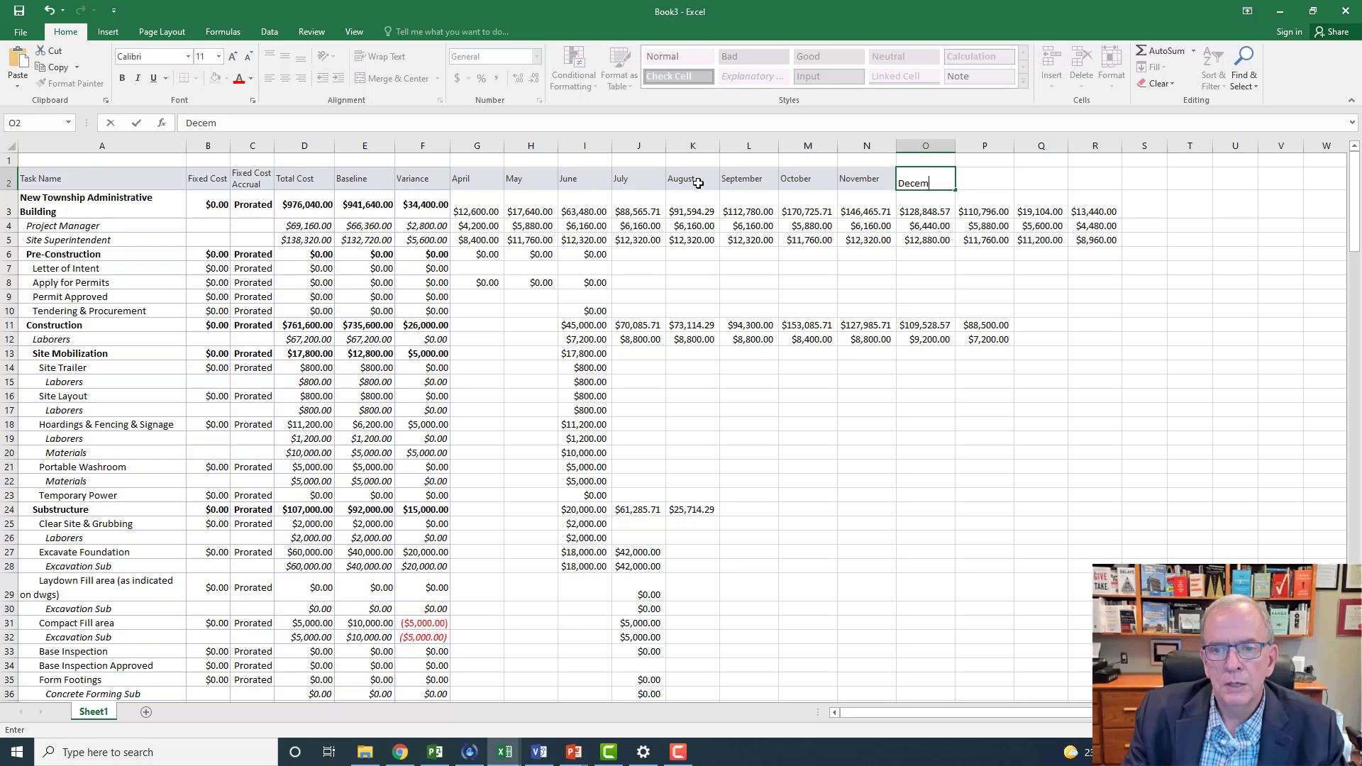
key("Tab")
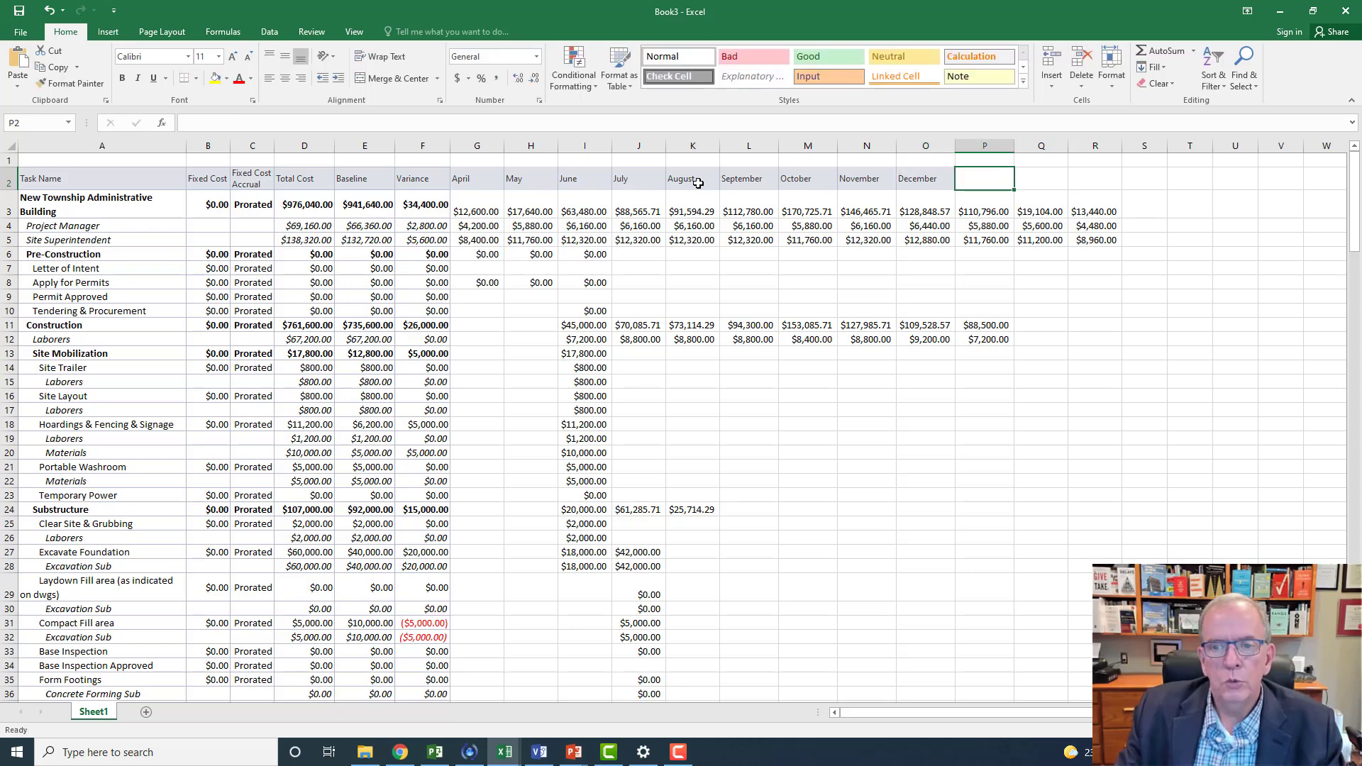
Review the cost columns B through F and the project's monthly cost totals in row 3 from April through December.
left_click(474, 205)
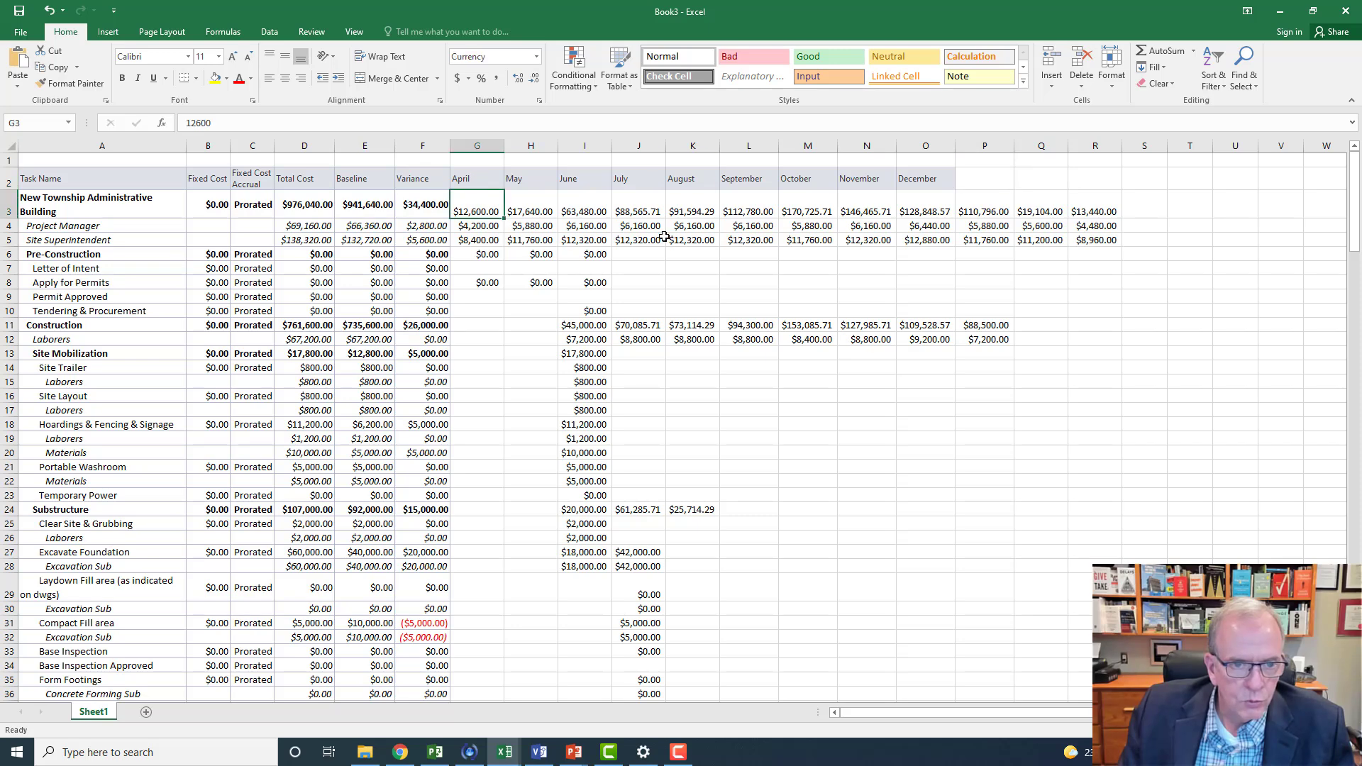
left_click_drag(208, 145, 422, 149)
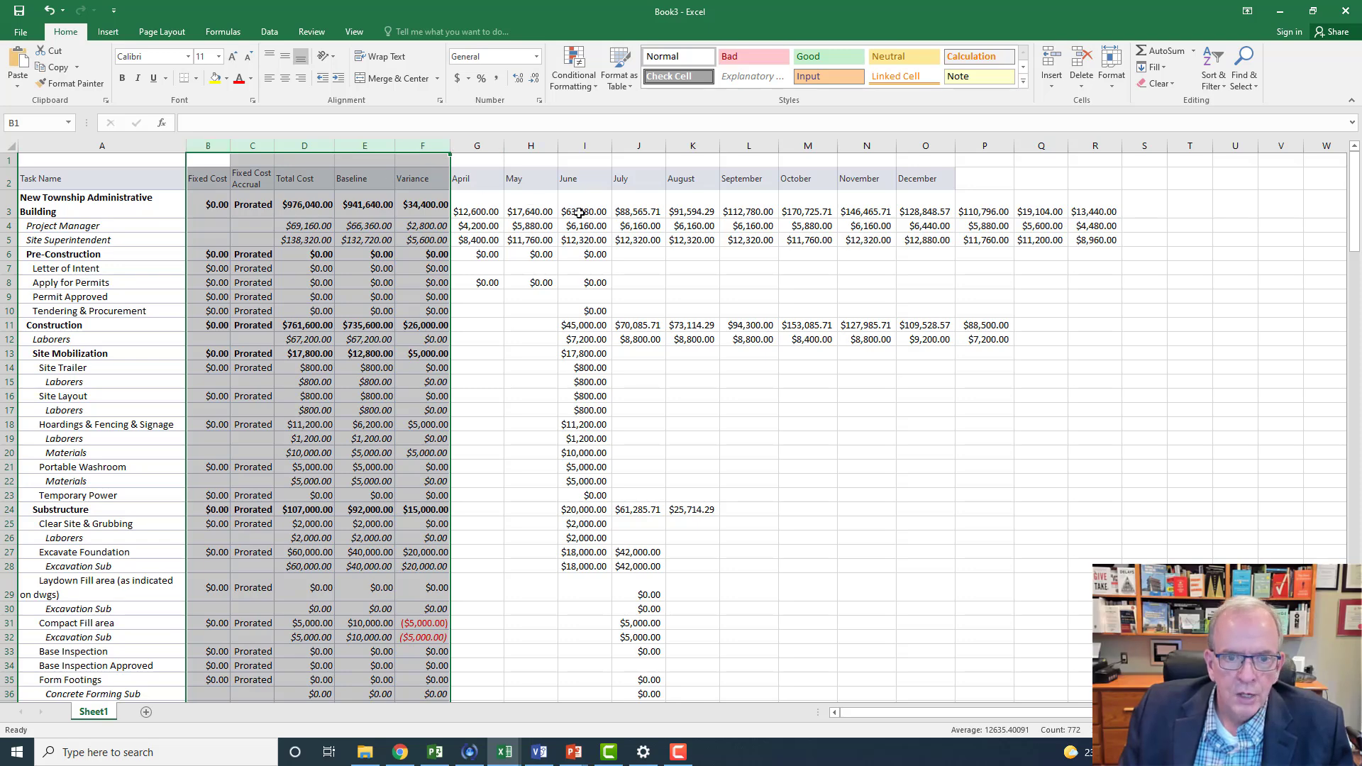
left_click(467, 211)
left_click(534, 205)
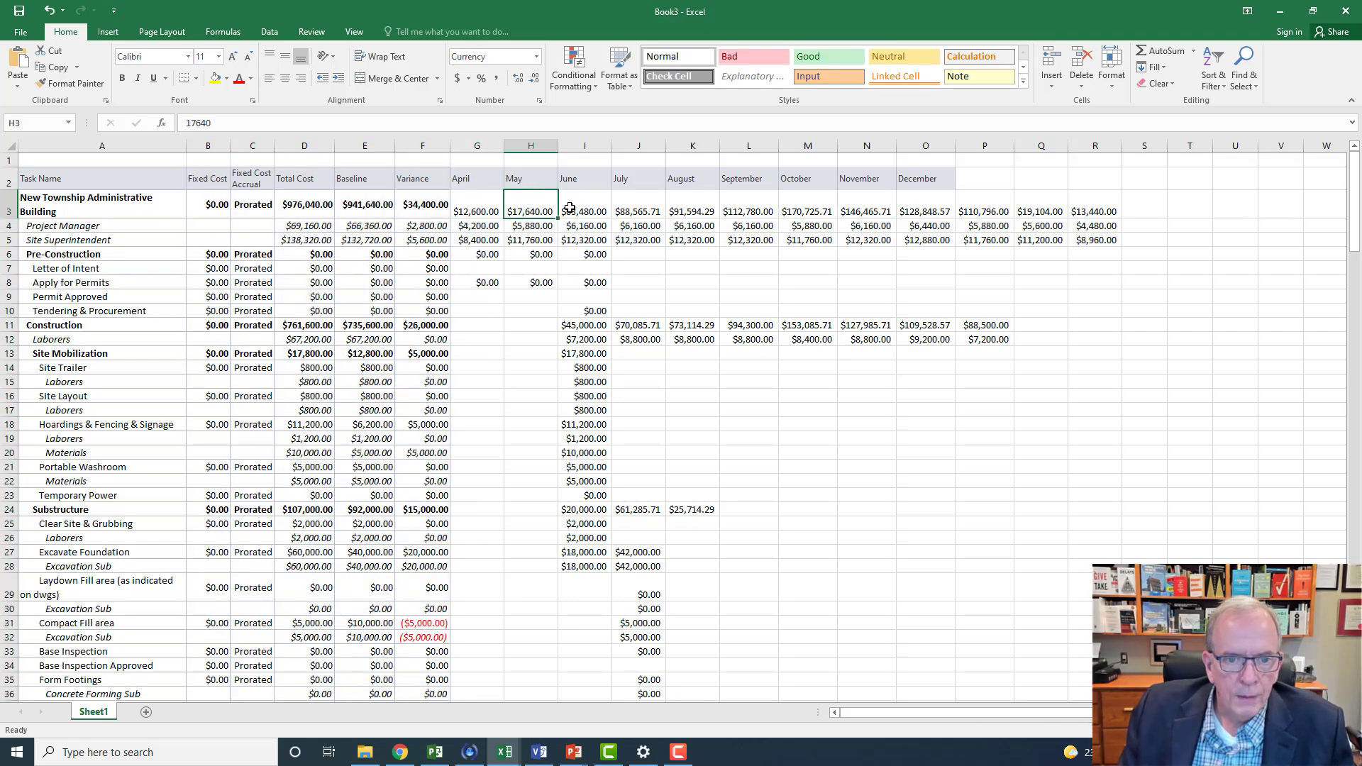
left_click(570, 208)
left_click(650, 212)
left_click(703, 211)
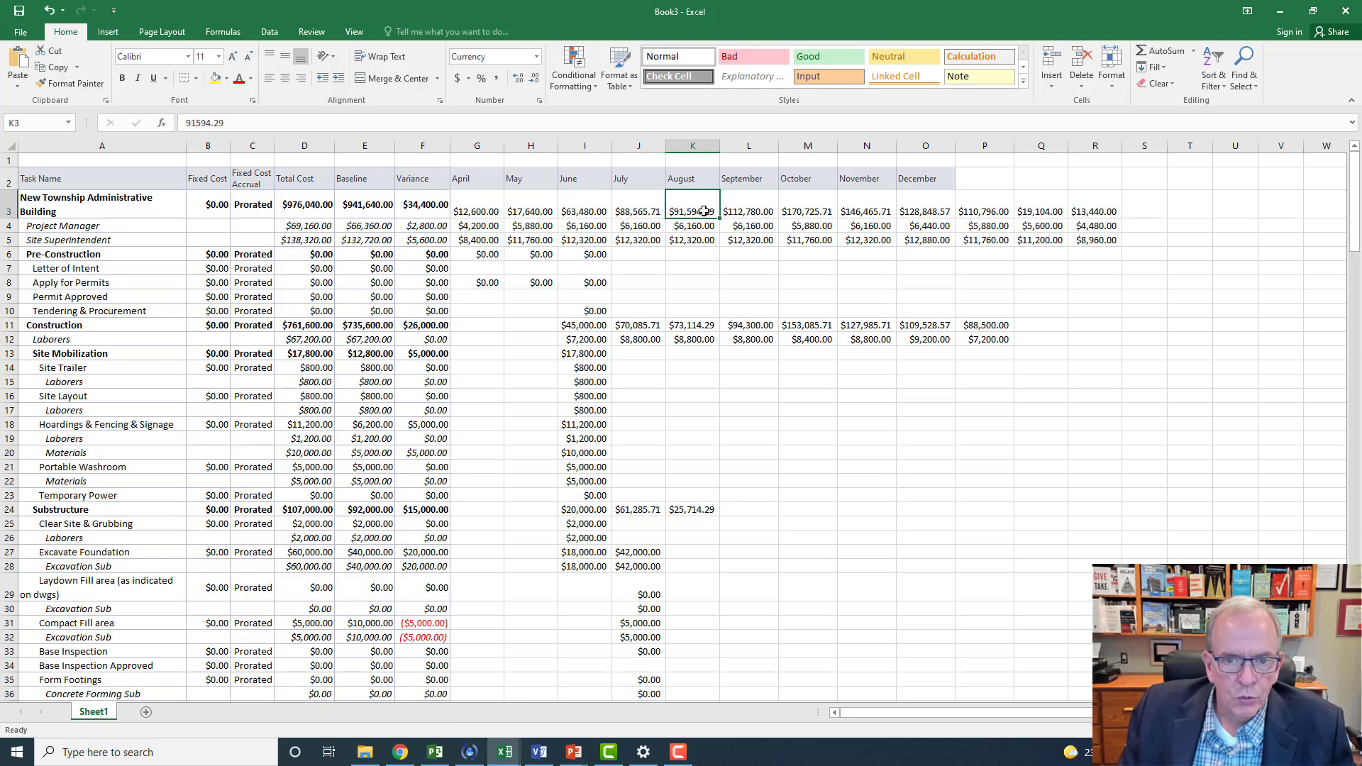
left_click(752, 213)
left_click(820, 212)
left_click(868, 208)
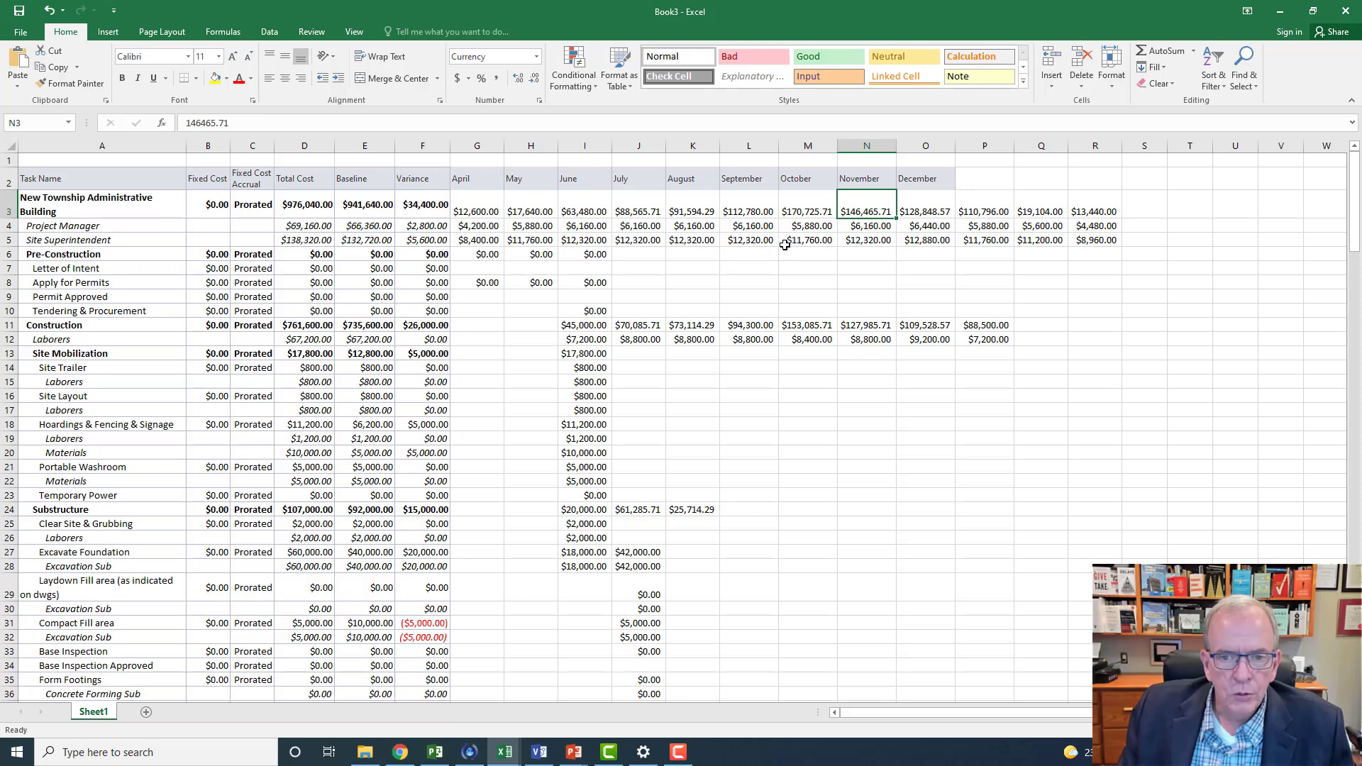
left_click(913, 214)
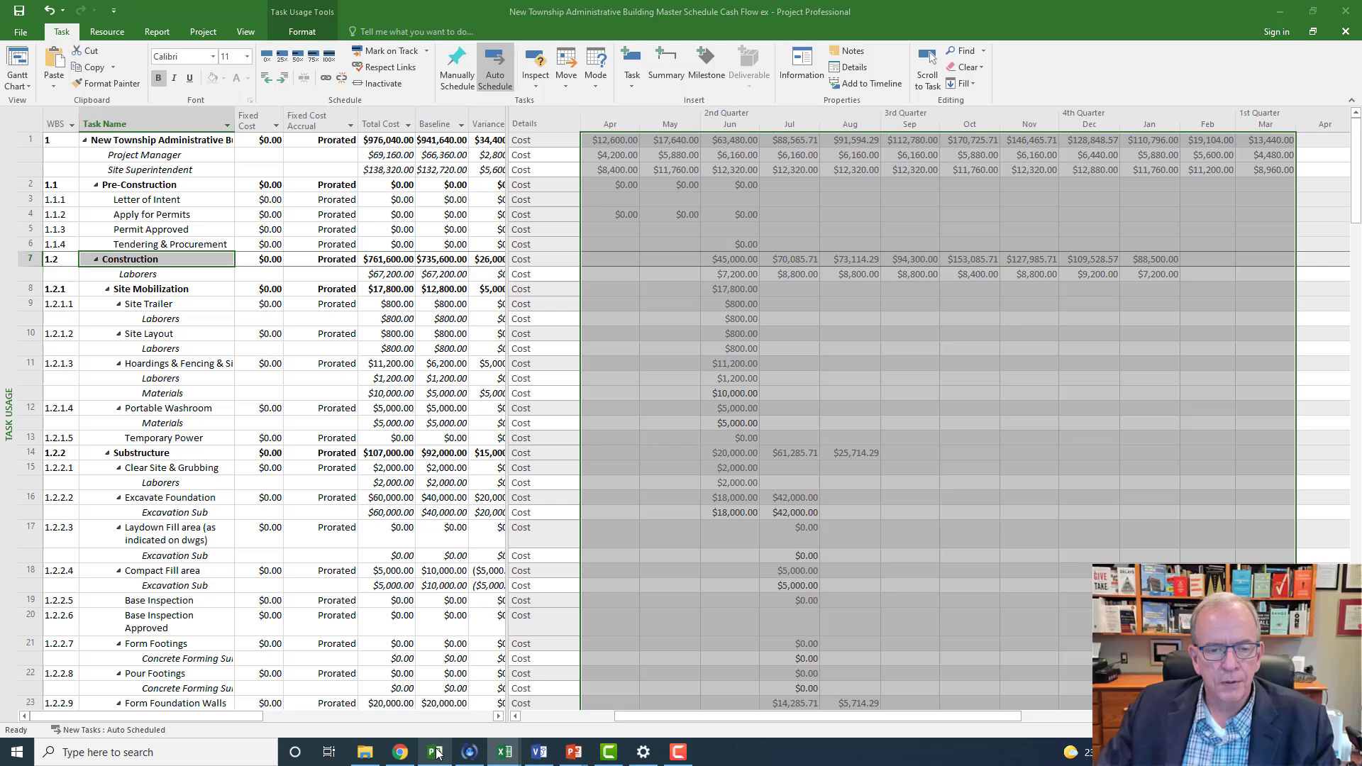
Switch back to the construction schedule in Microsoft Project.
left_click(435, 752)
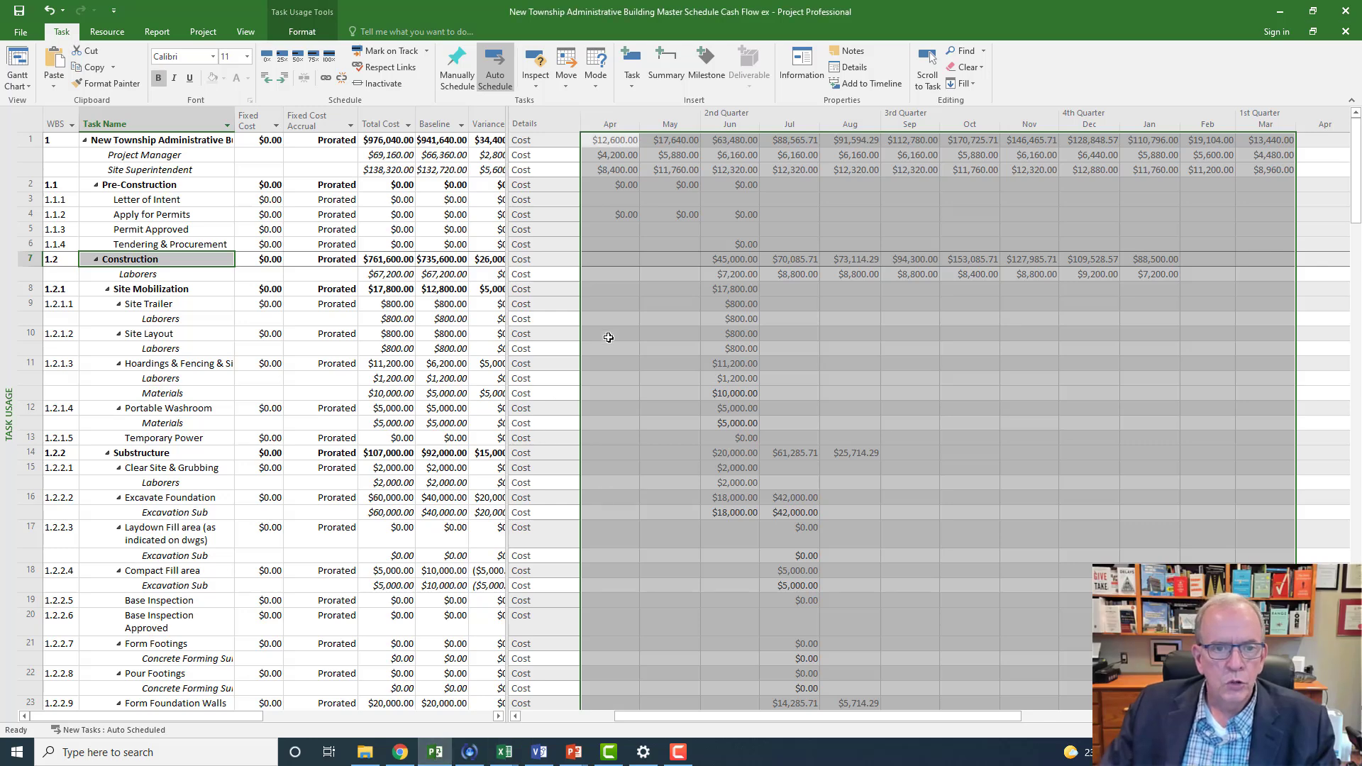
Add Actual Cost rows to the time-phased details and check the project summary's actual cost for November and December.
left_click(543, 200)
left_click(539, 140)
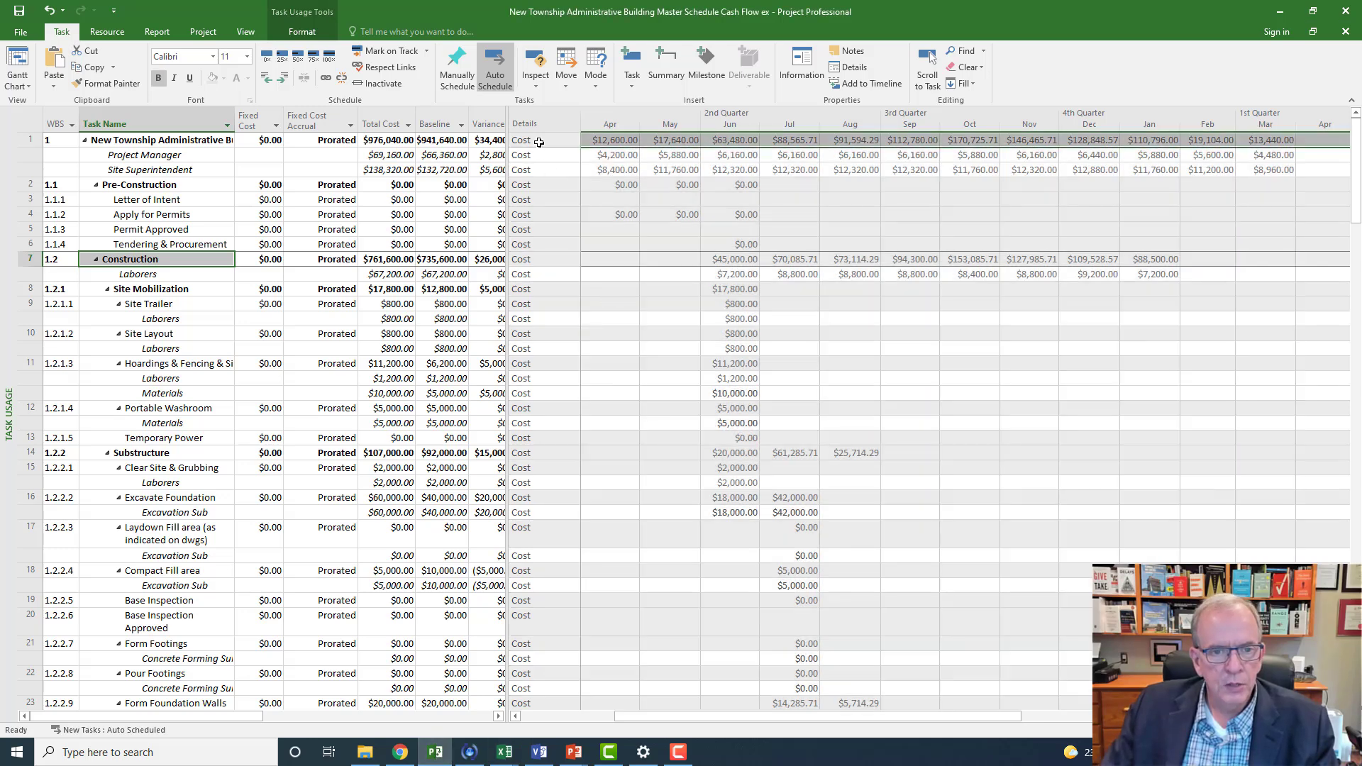
right_click(539, 144)
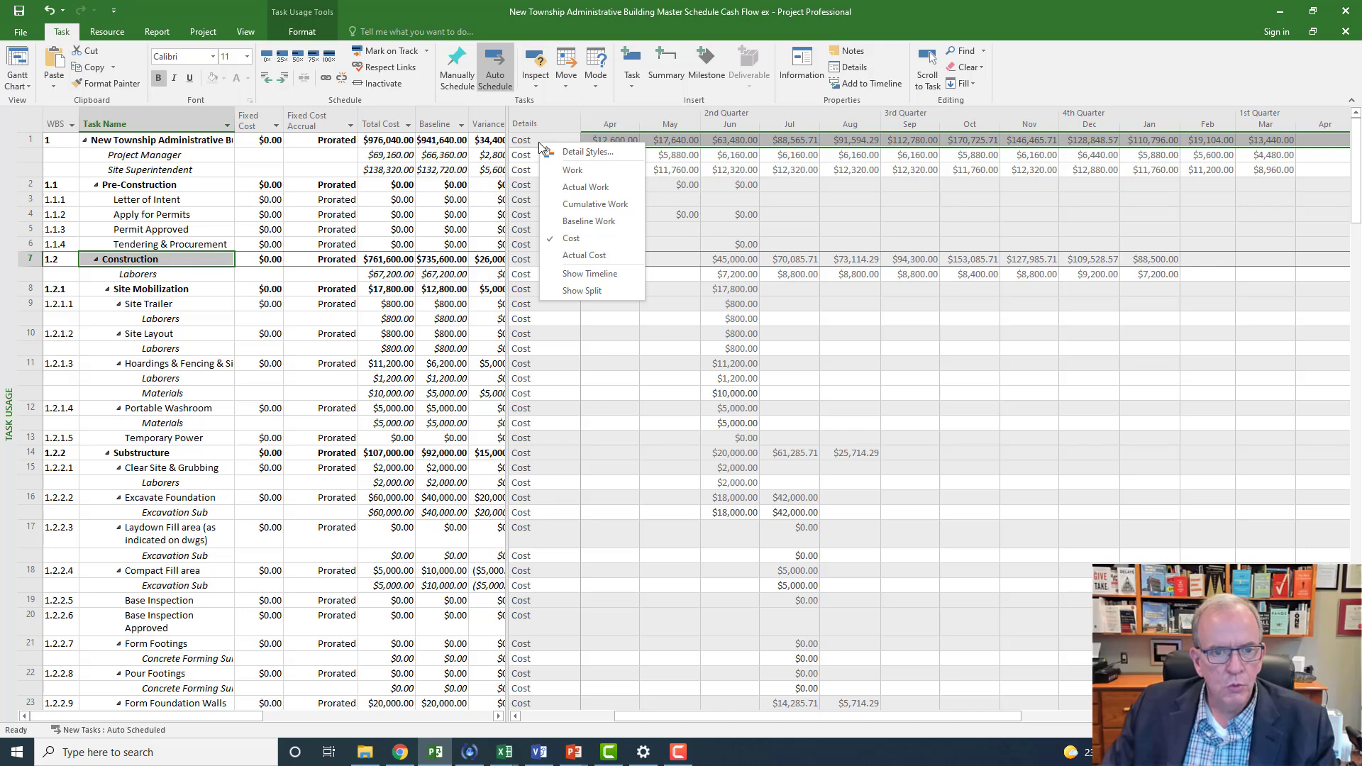
left_click(599, 254)
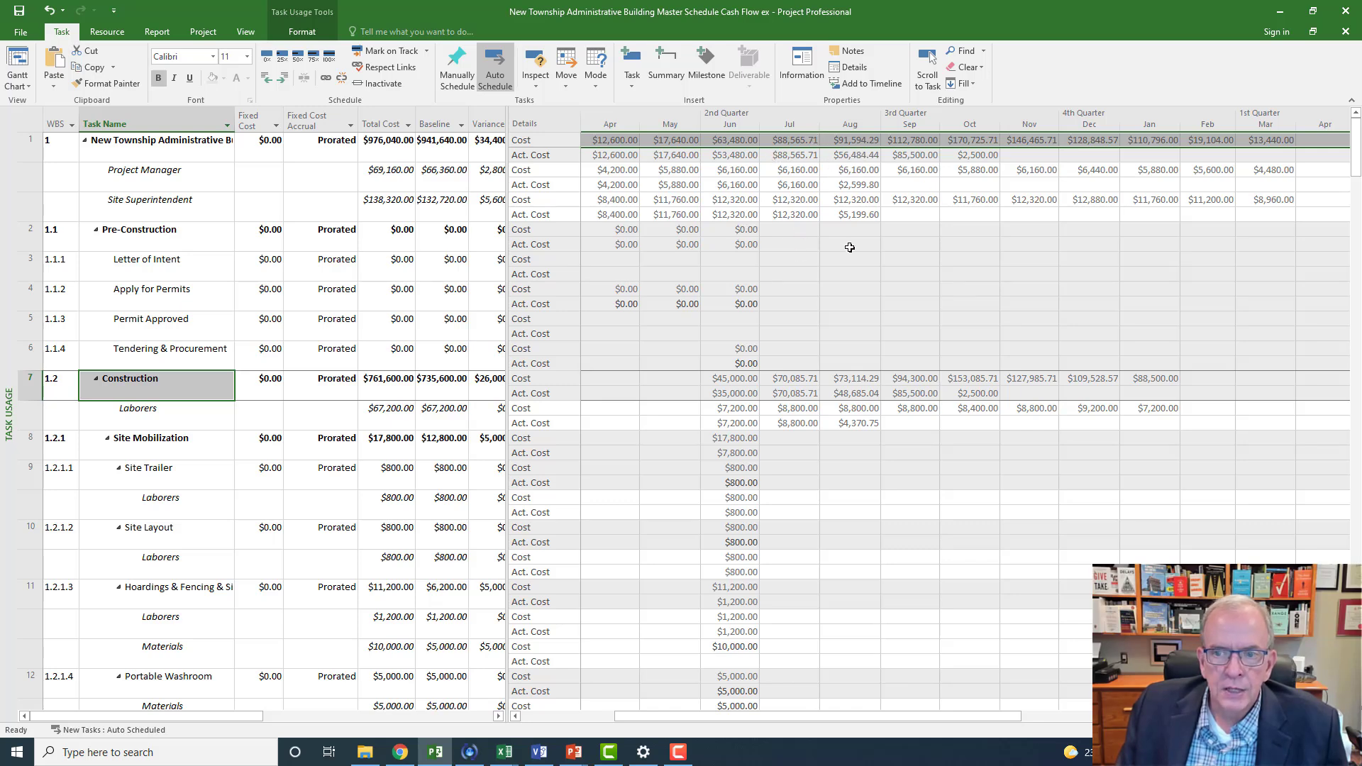
left_click(1013, 156)
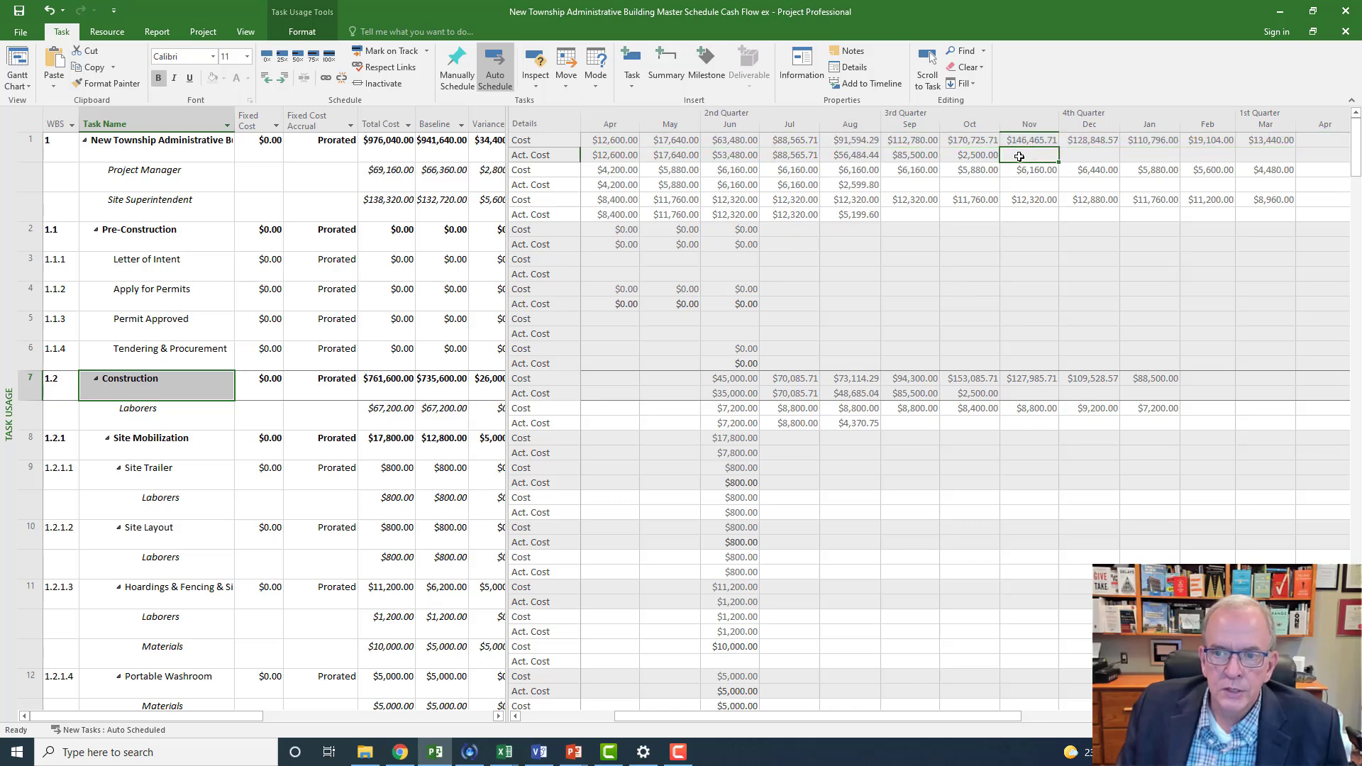
left_click(1081, 156)
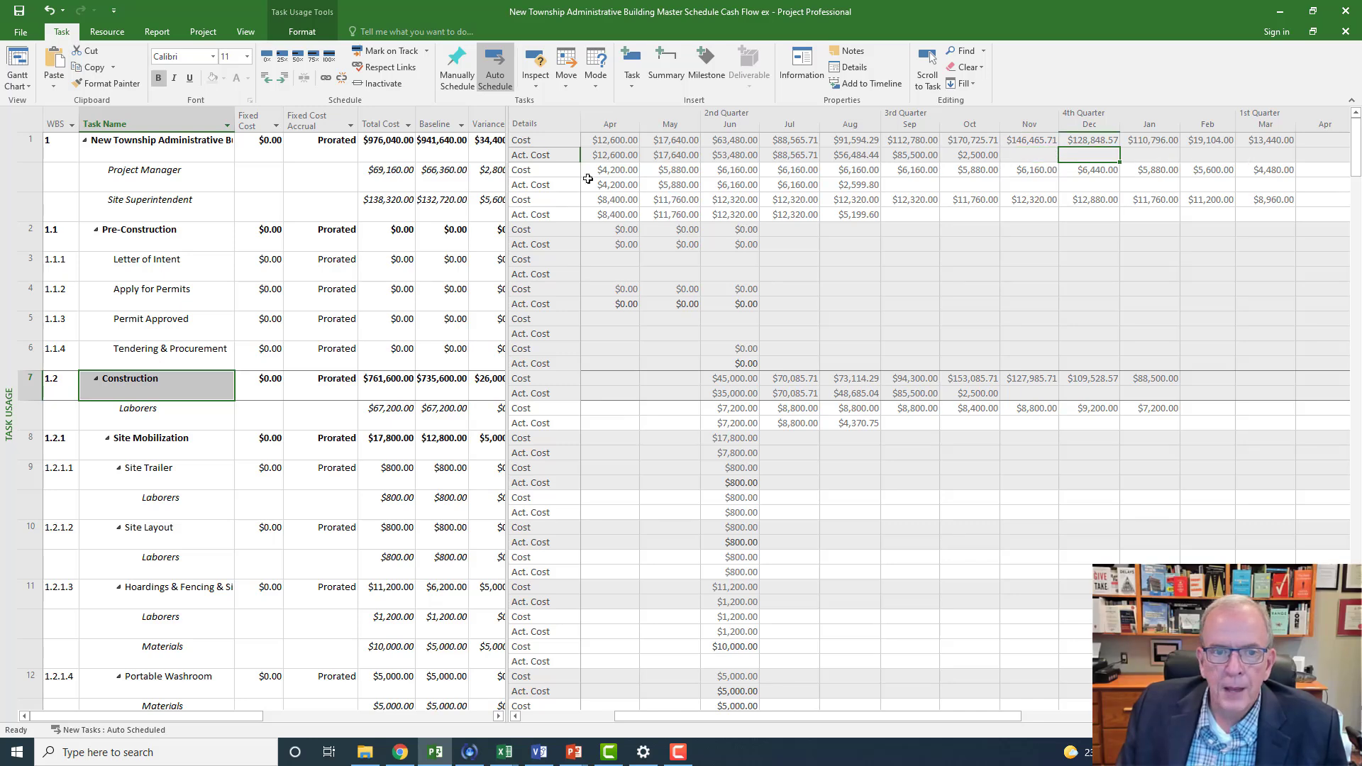
Remove the Cost rows from the time-phased details, keeping only the Actual Cost rows.
left_click(537, 125)
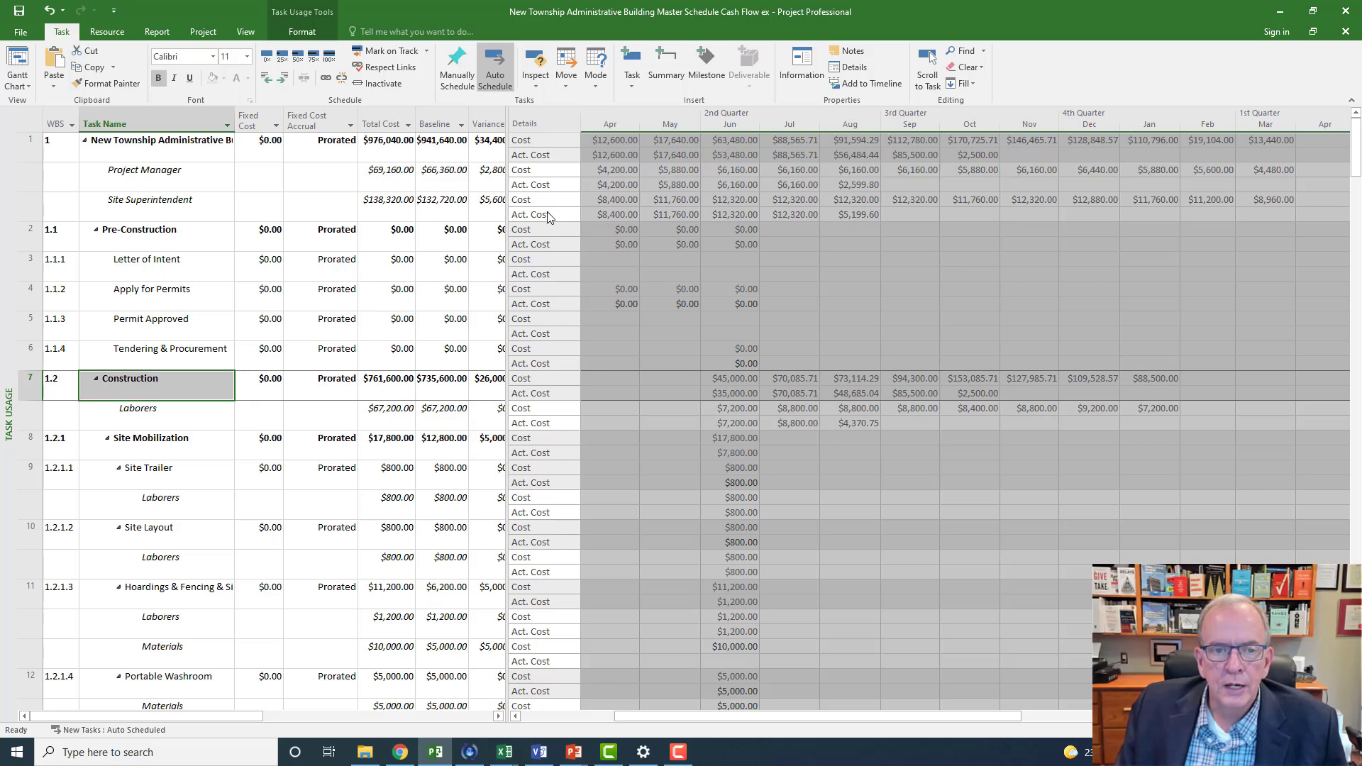
right_click(542, 140)
left_click(560, 246)
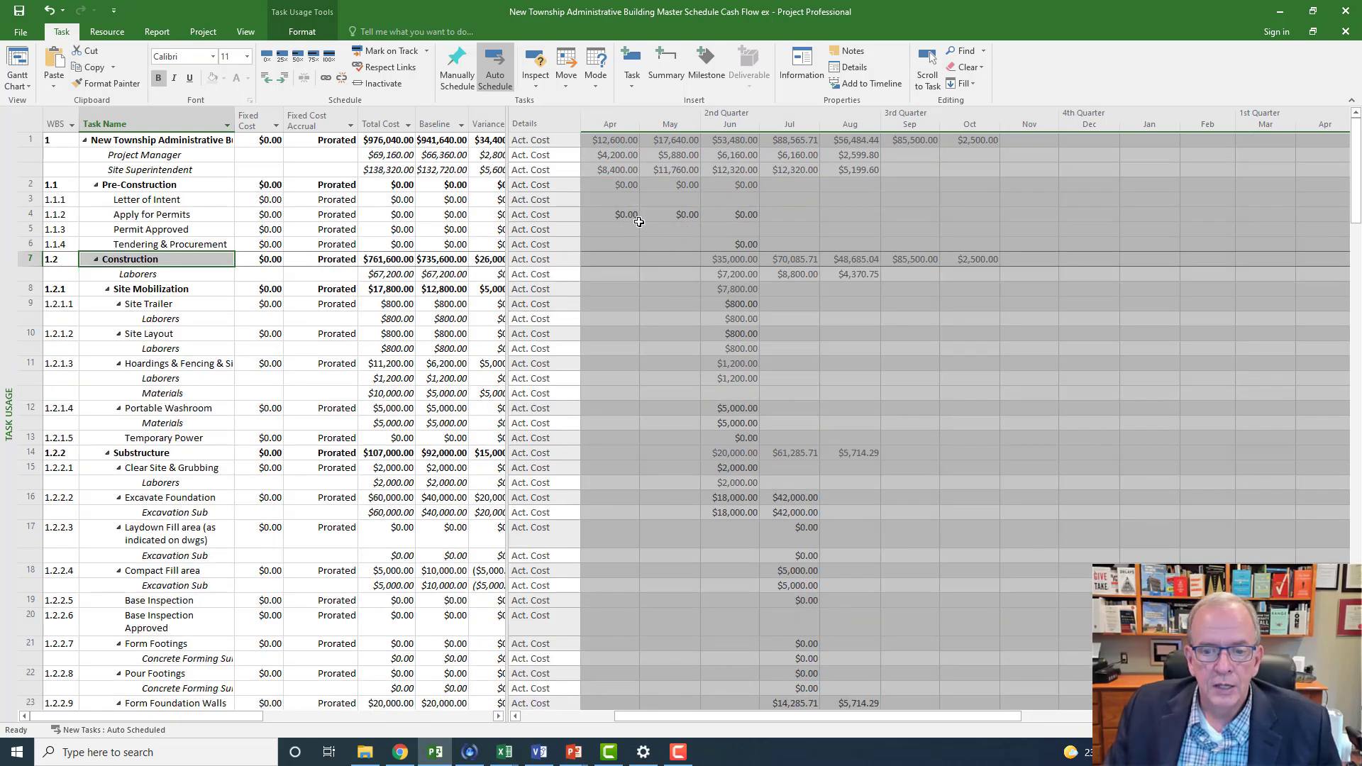
left_click(624, 244)
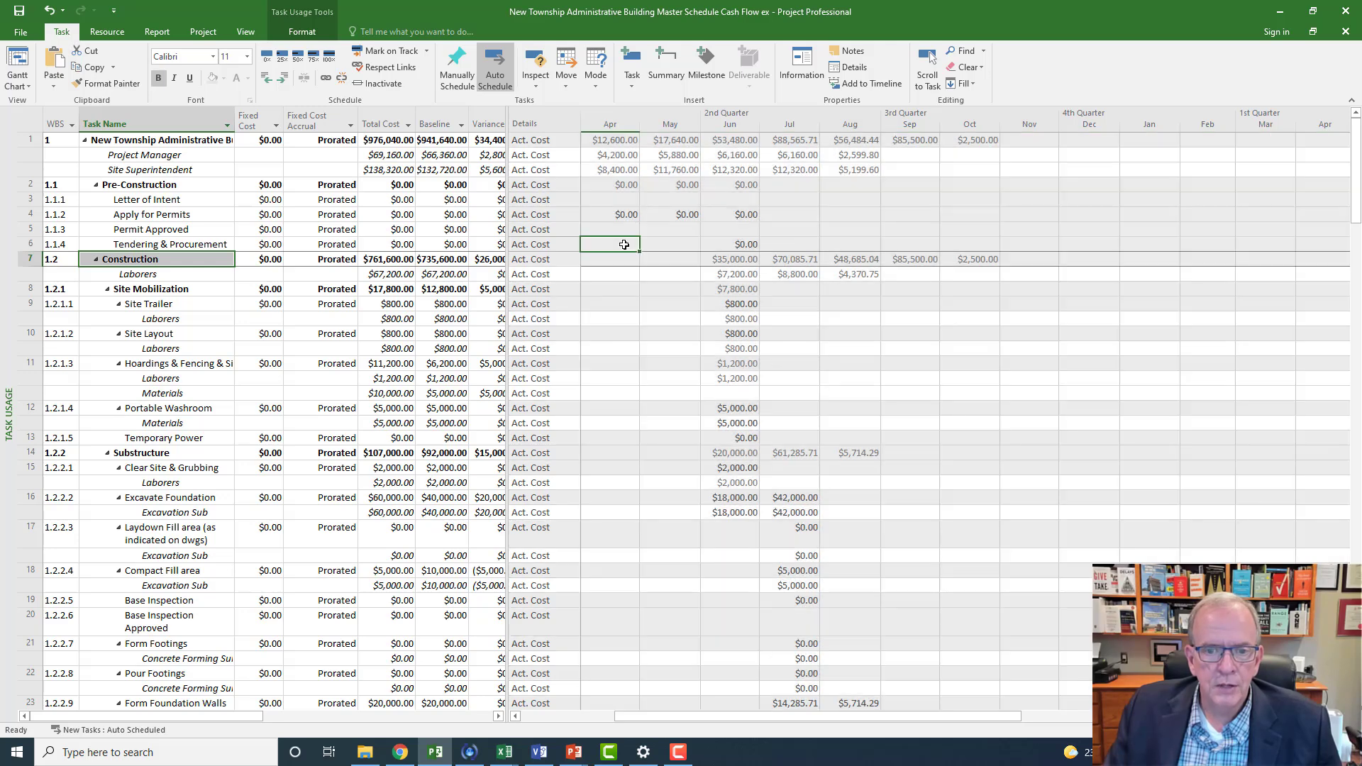